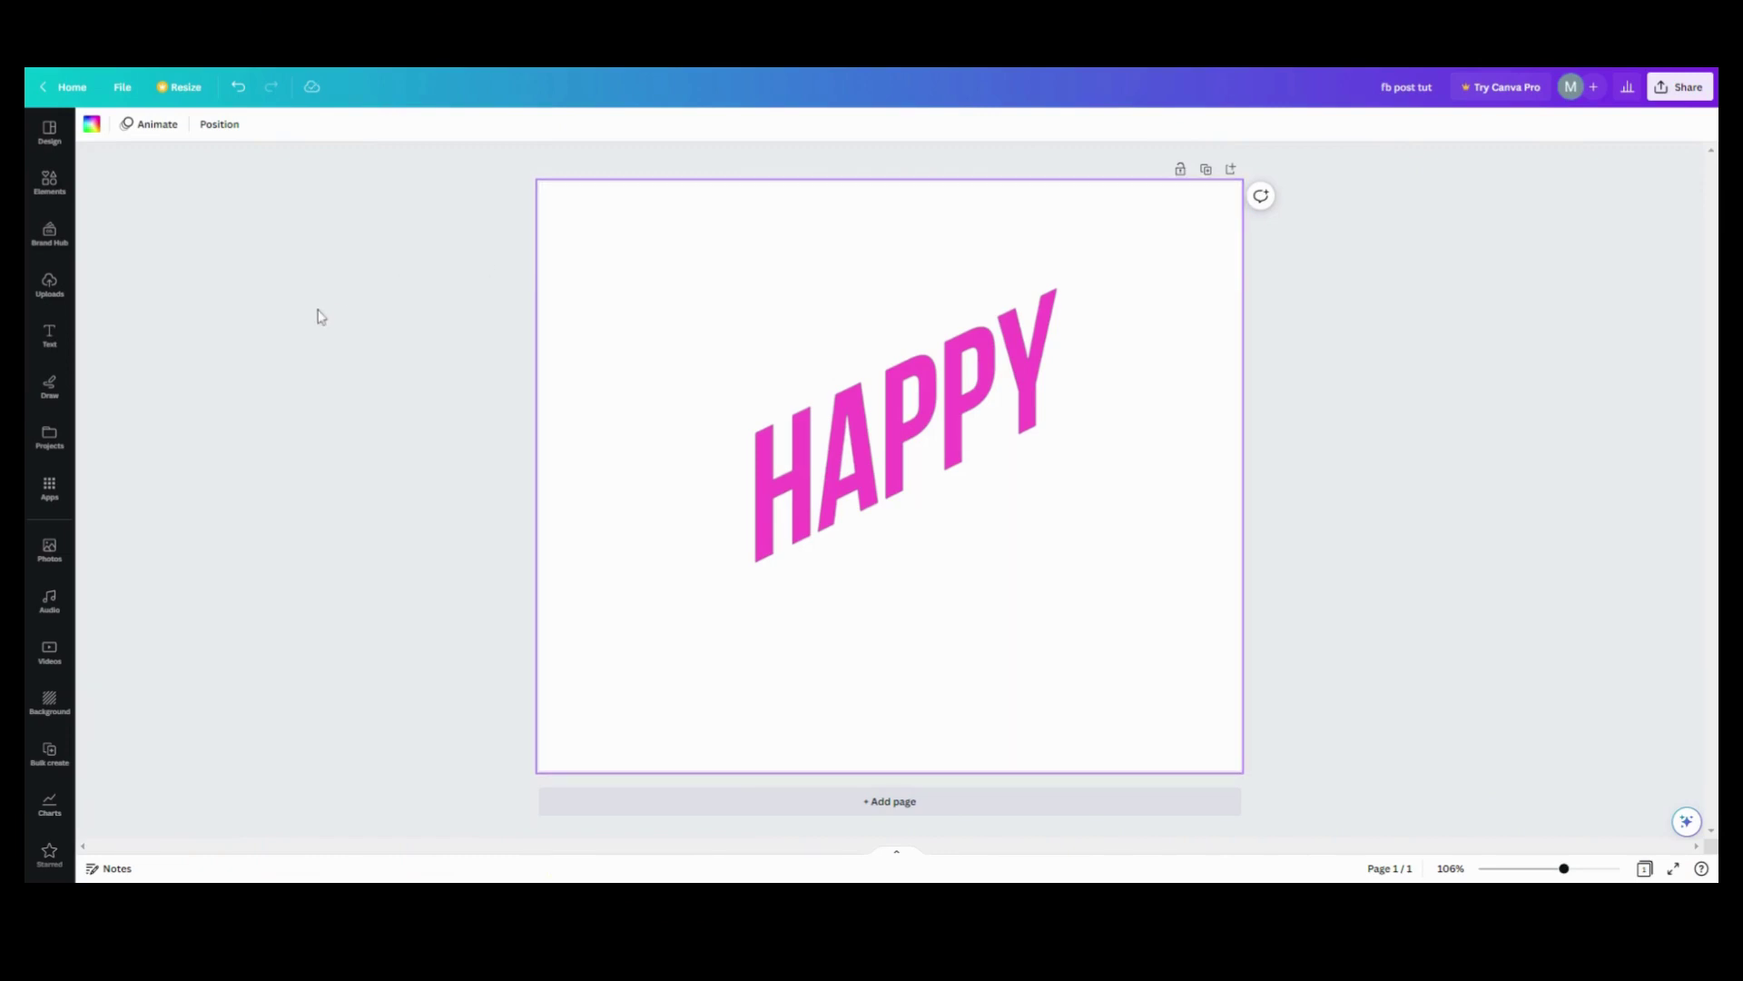
Set the page background to the light turquoise solid default colour
{"action": "left_click", "coordinate": [92, 126]}
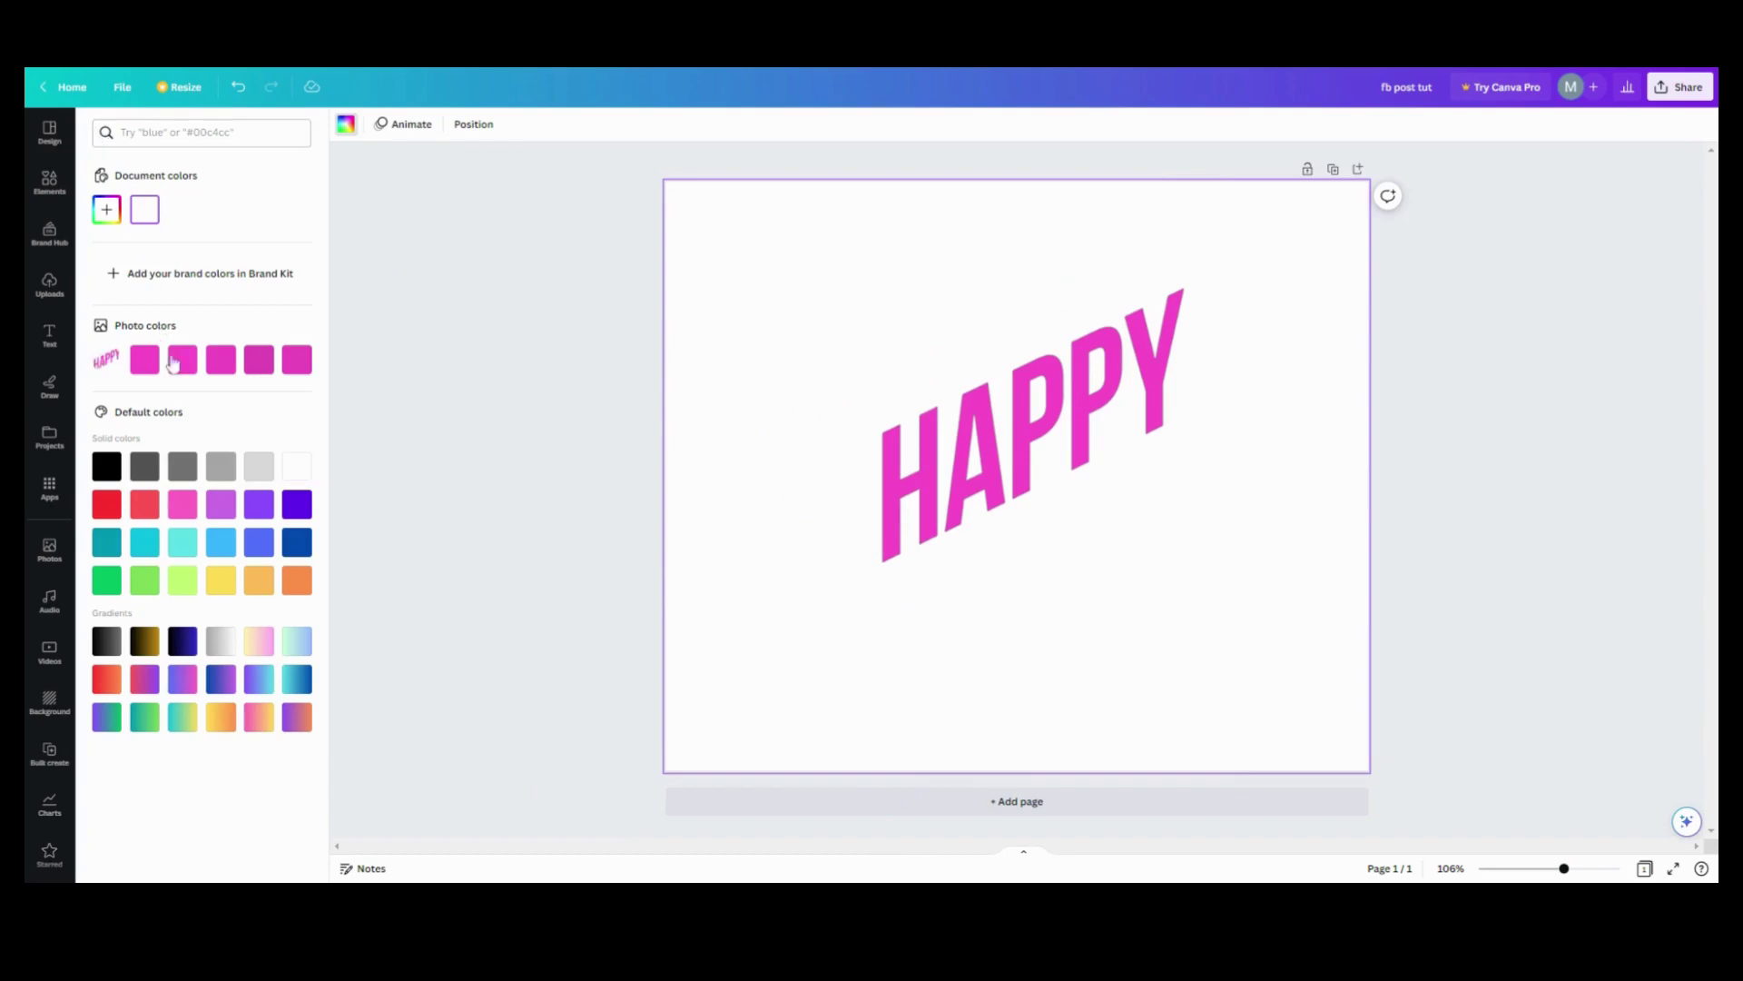
{"action": "left_click", "coordinate": [182, 545]}
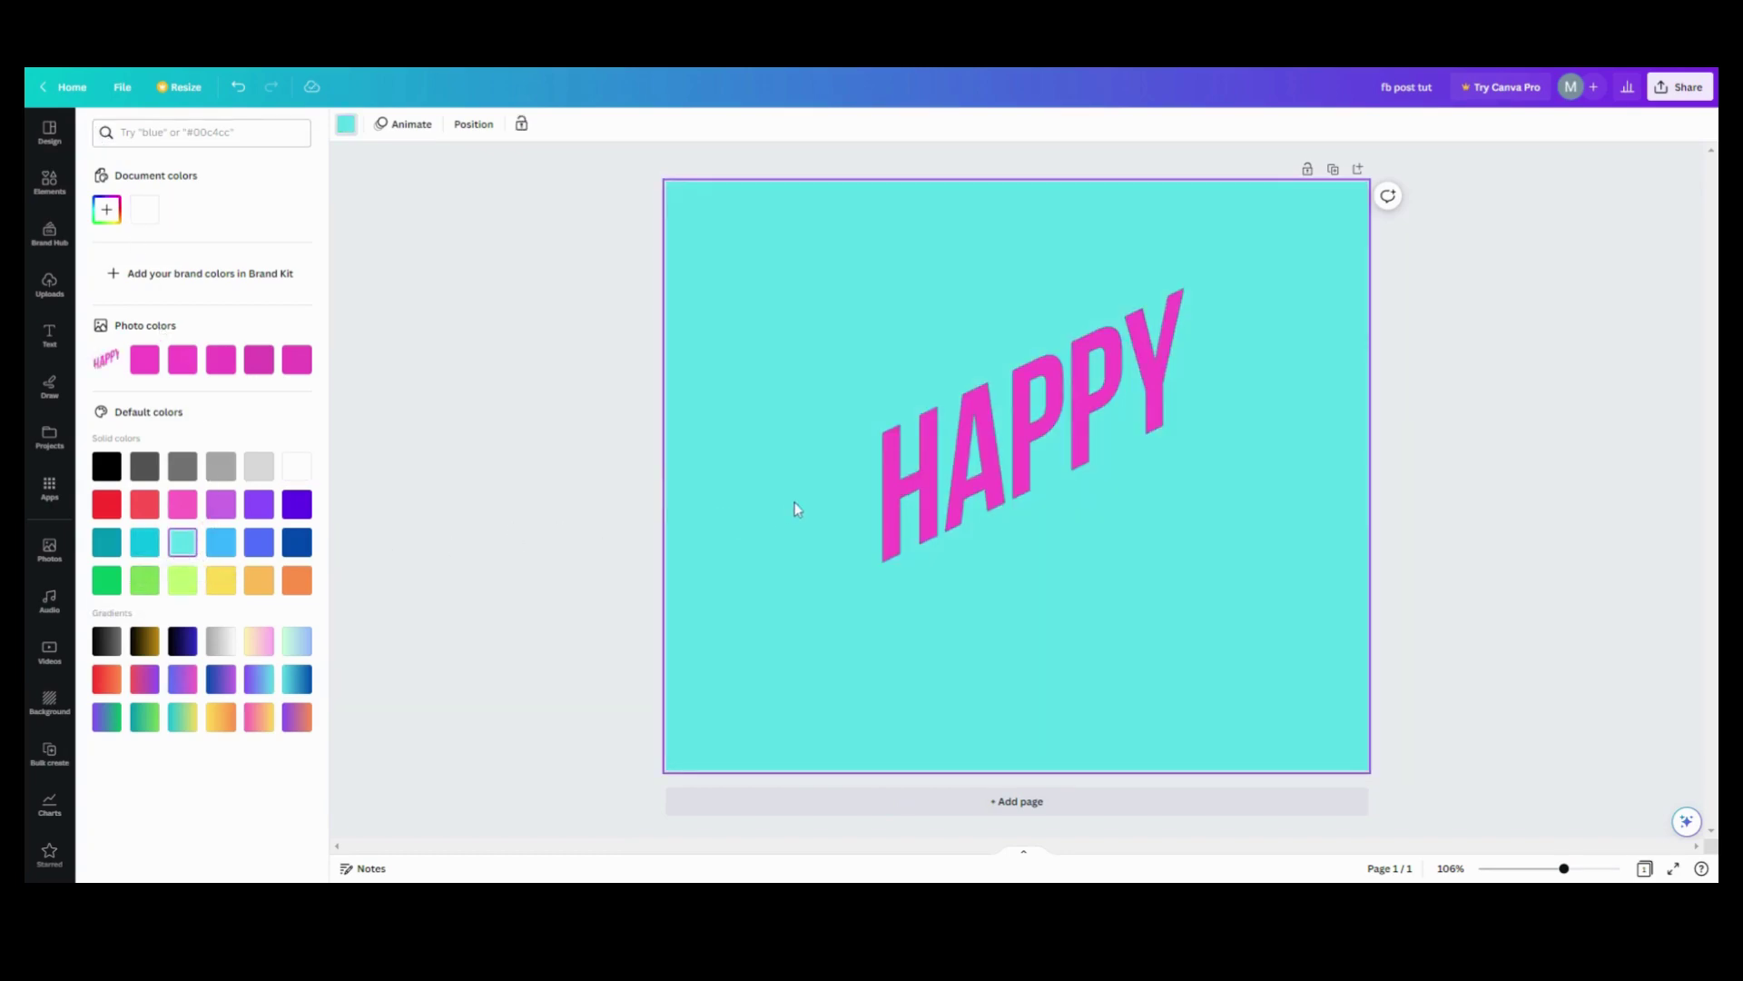
{"action": "left_click", "coordinate": [341, 251]}
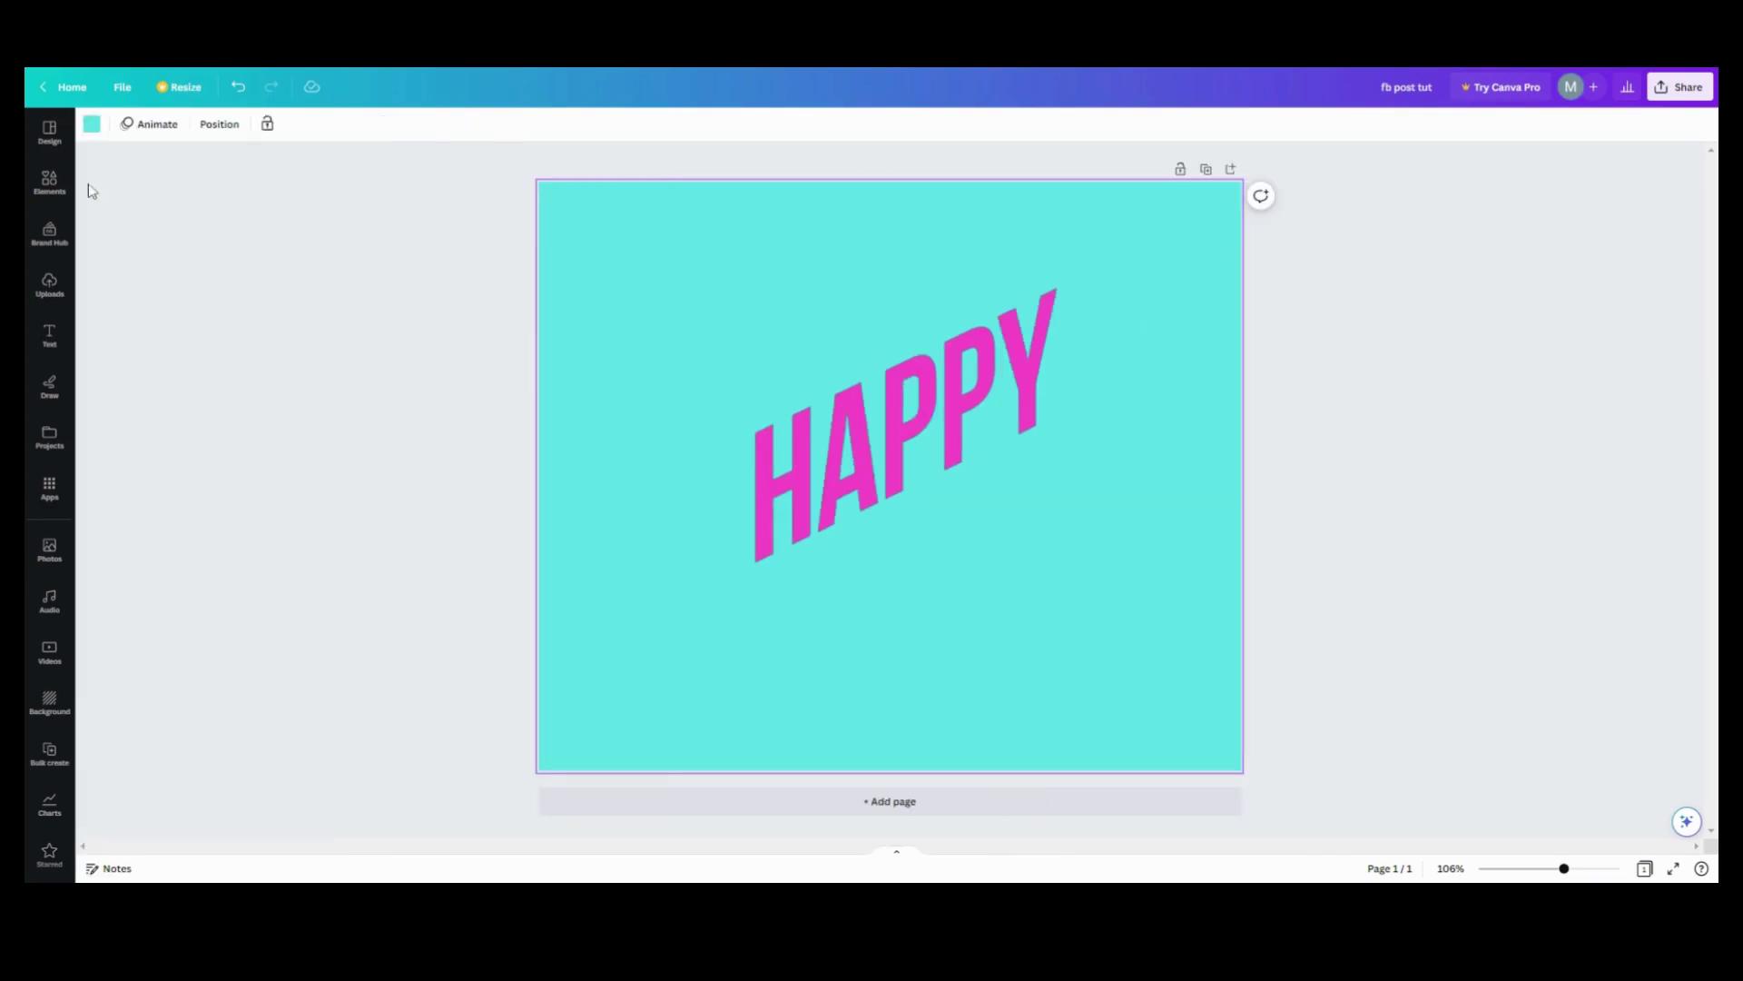
Add a square shape to the page and fill it with the same turquoise as the background
{"action": "left_click", "coordinate": [56, 187]}
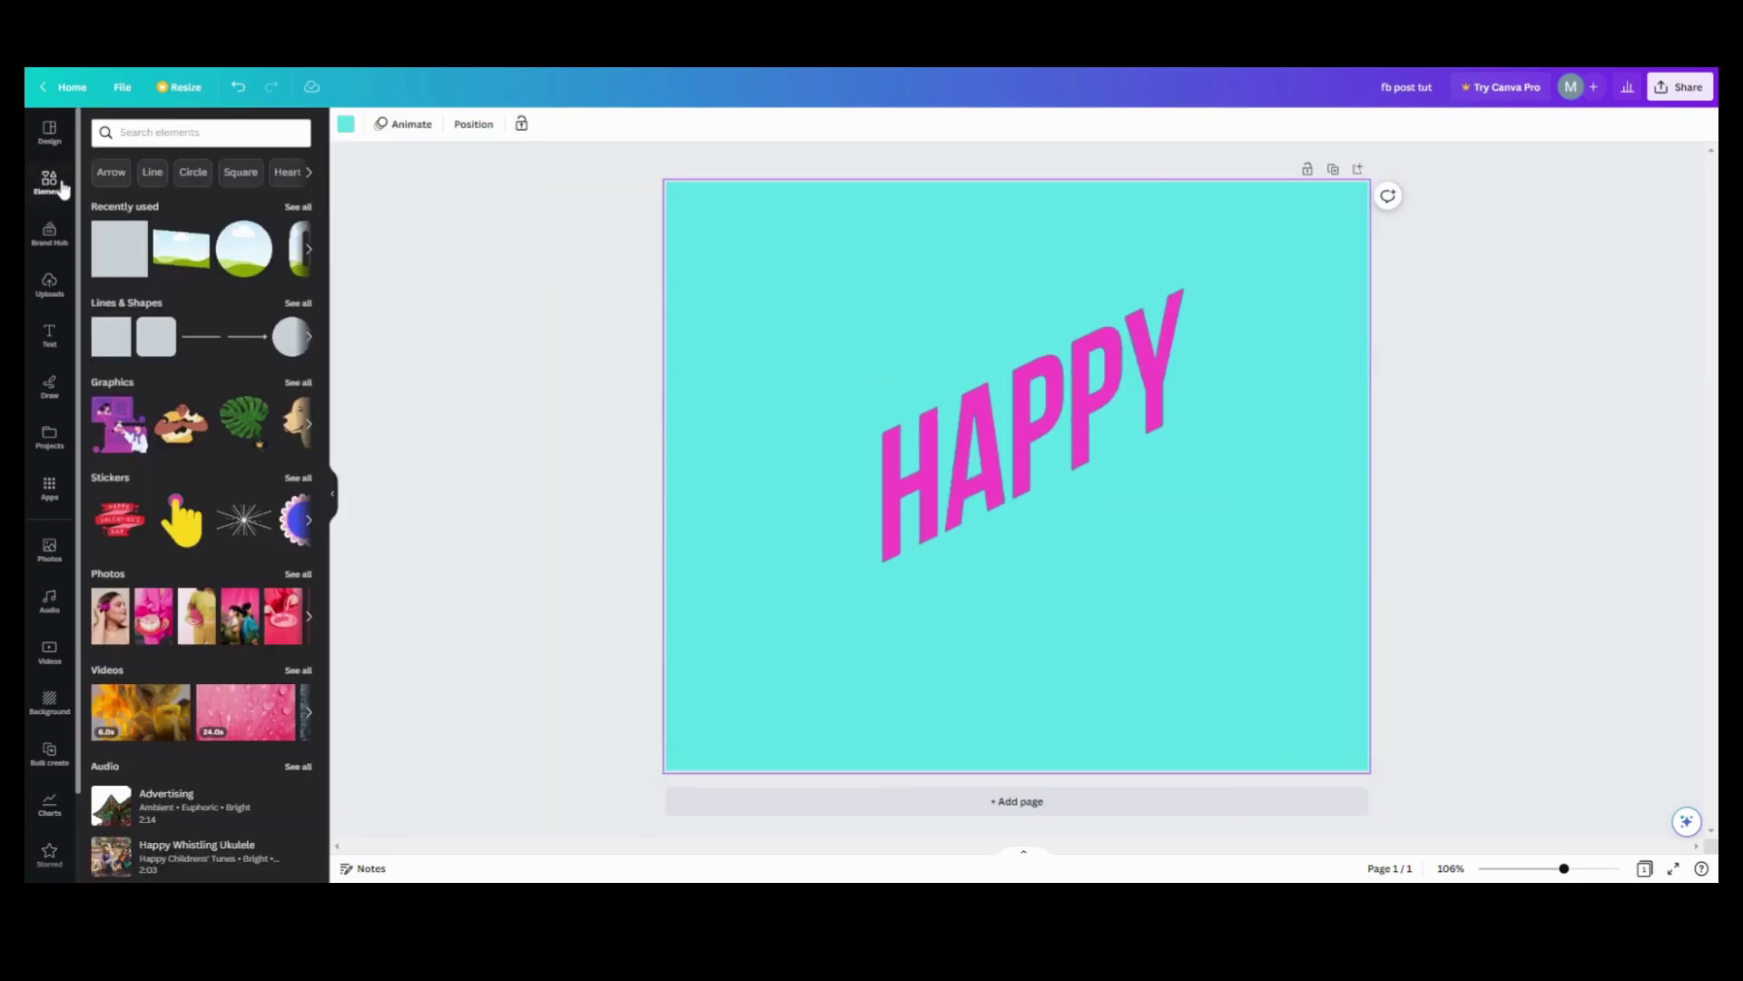
{"action": "left_click", "coordinate": [109, 260]}
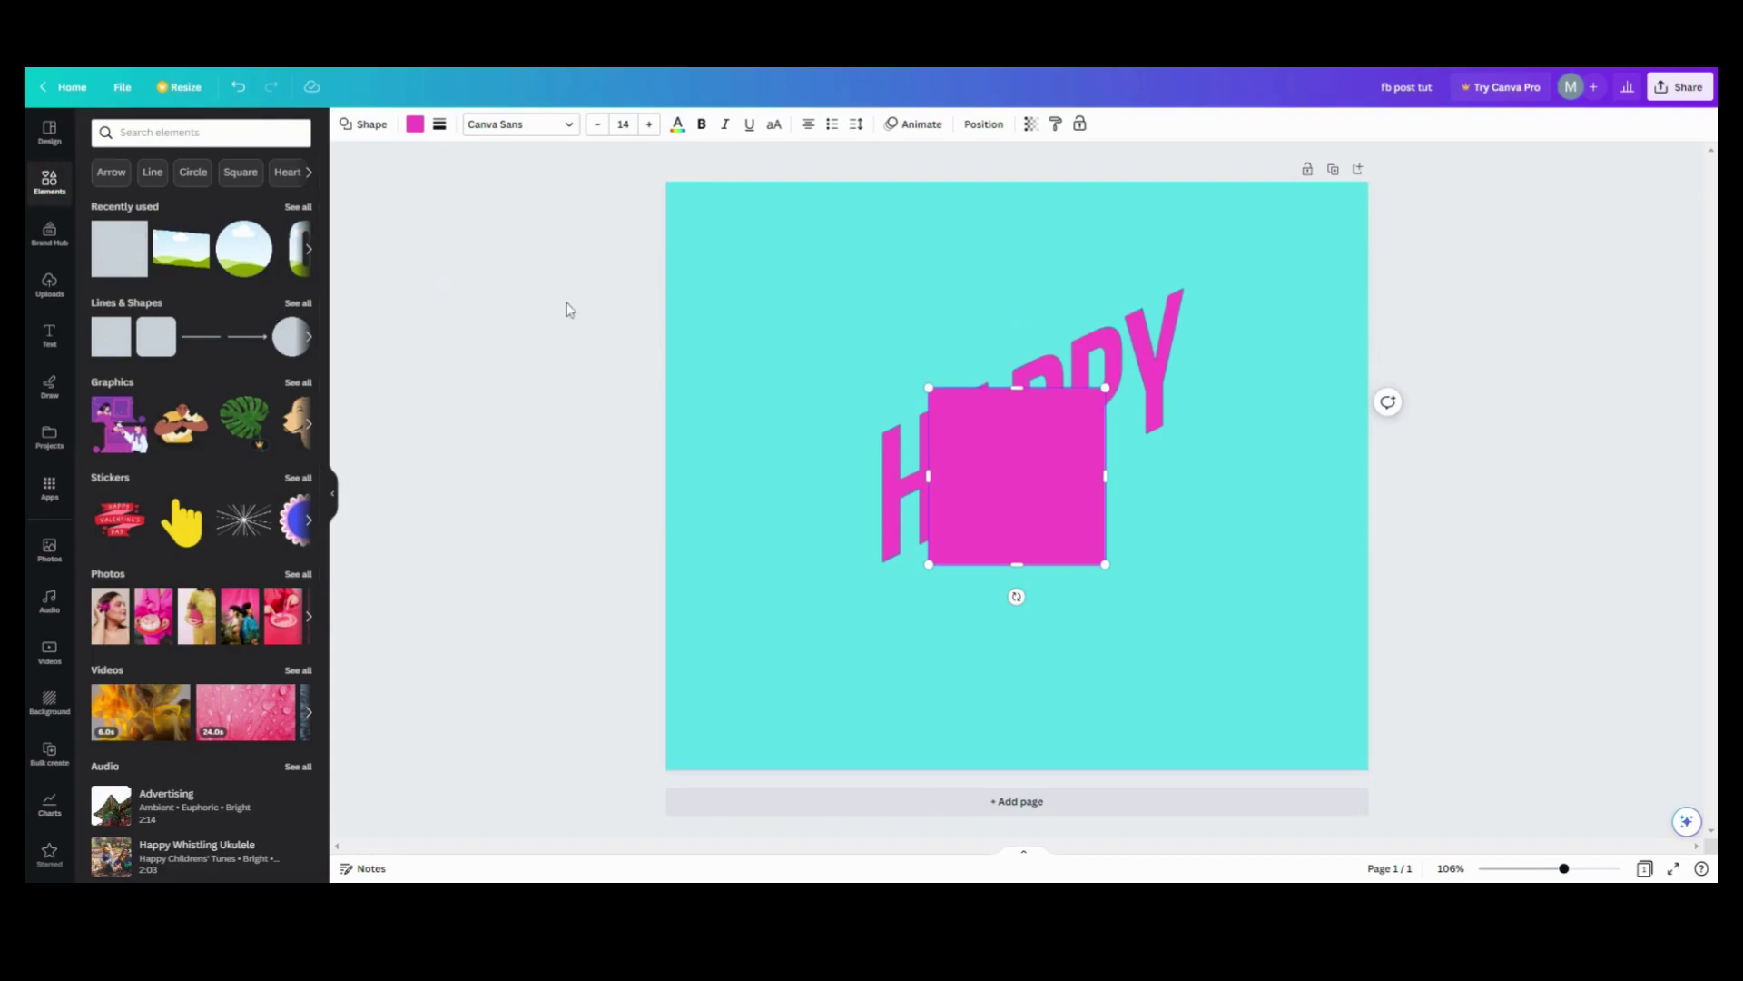
{"action": "left_click", "coordinate": [415, 125]}
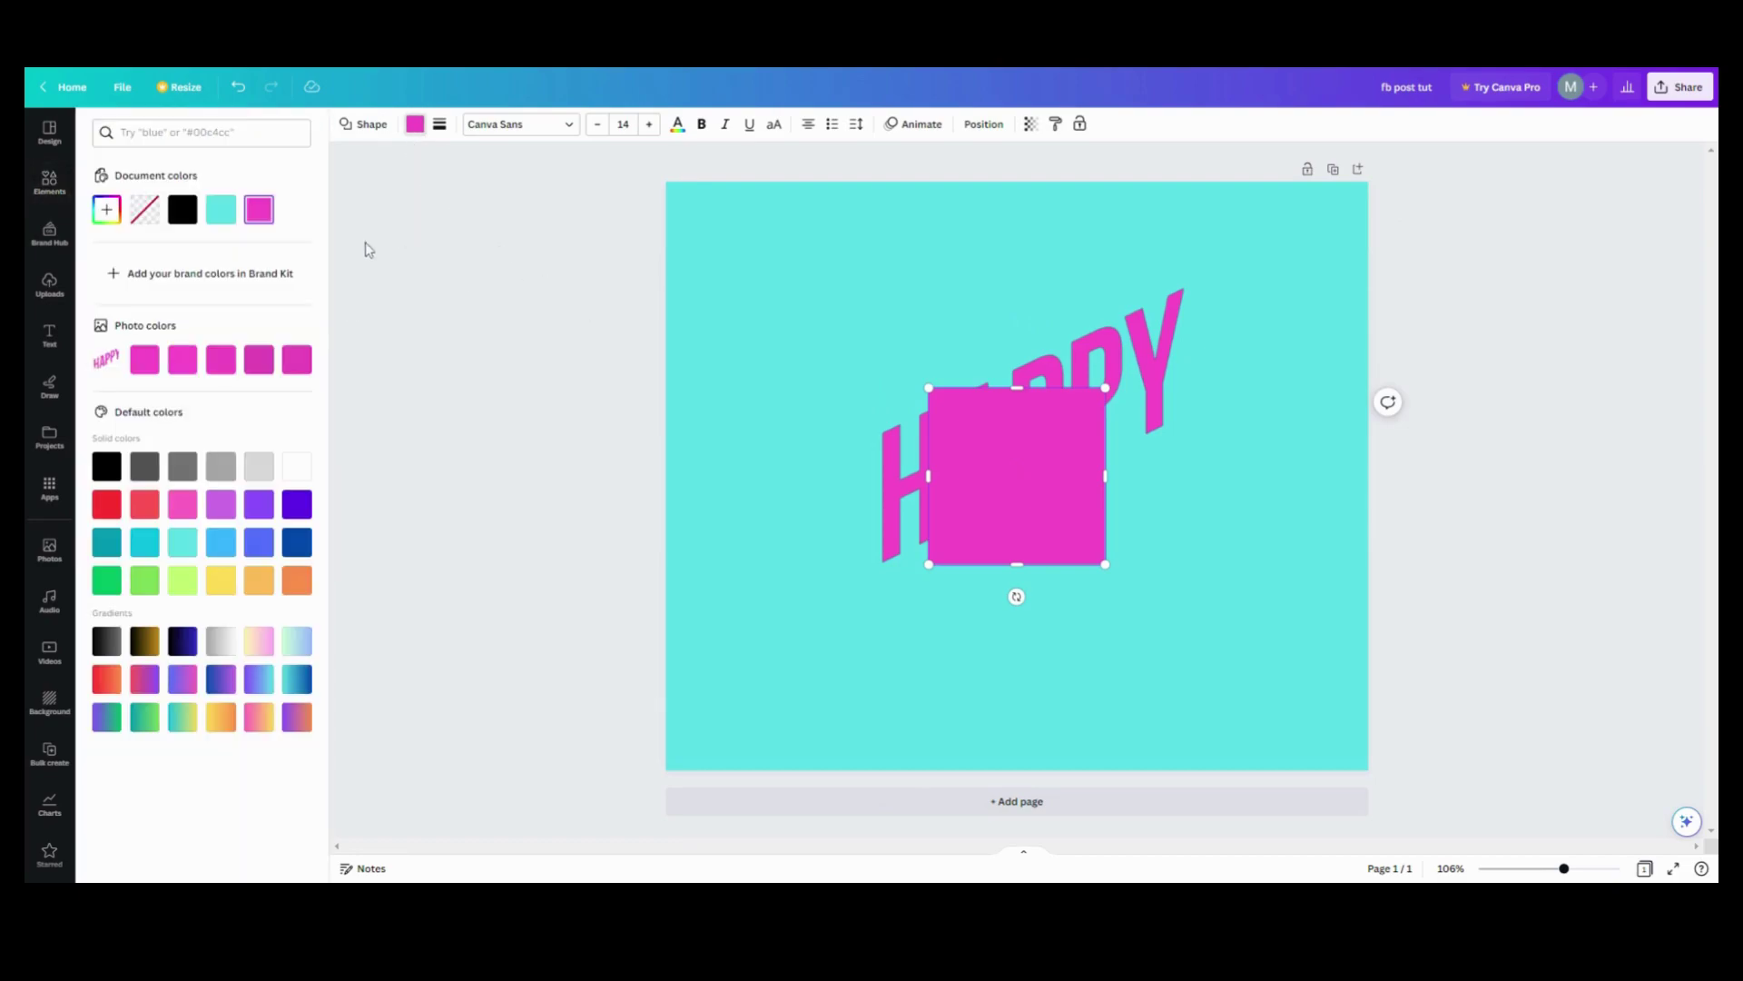
{"action": "left_click", "coordinate": [227, 222]}
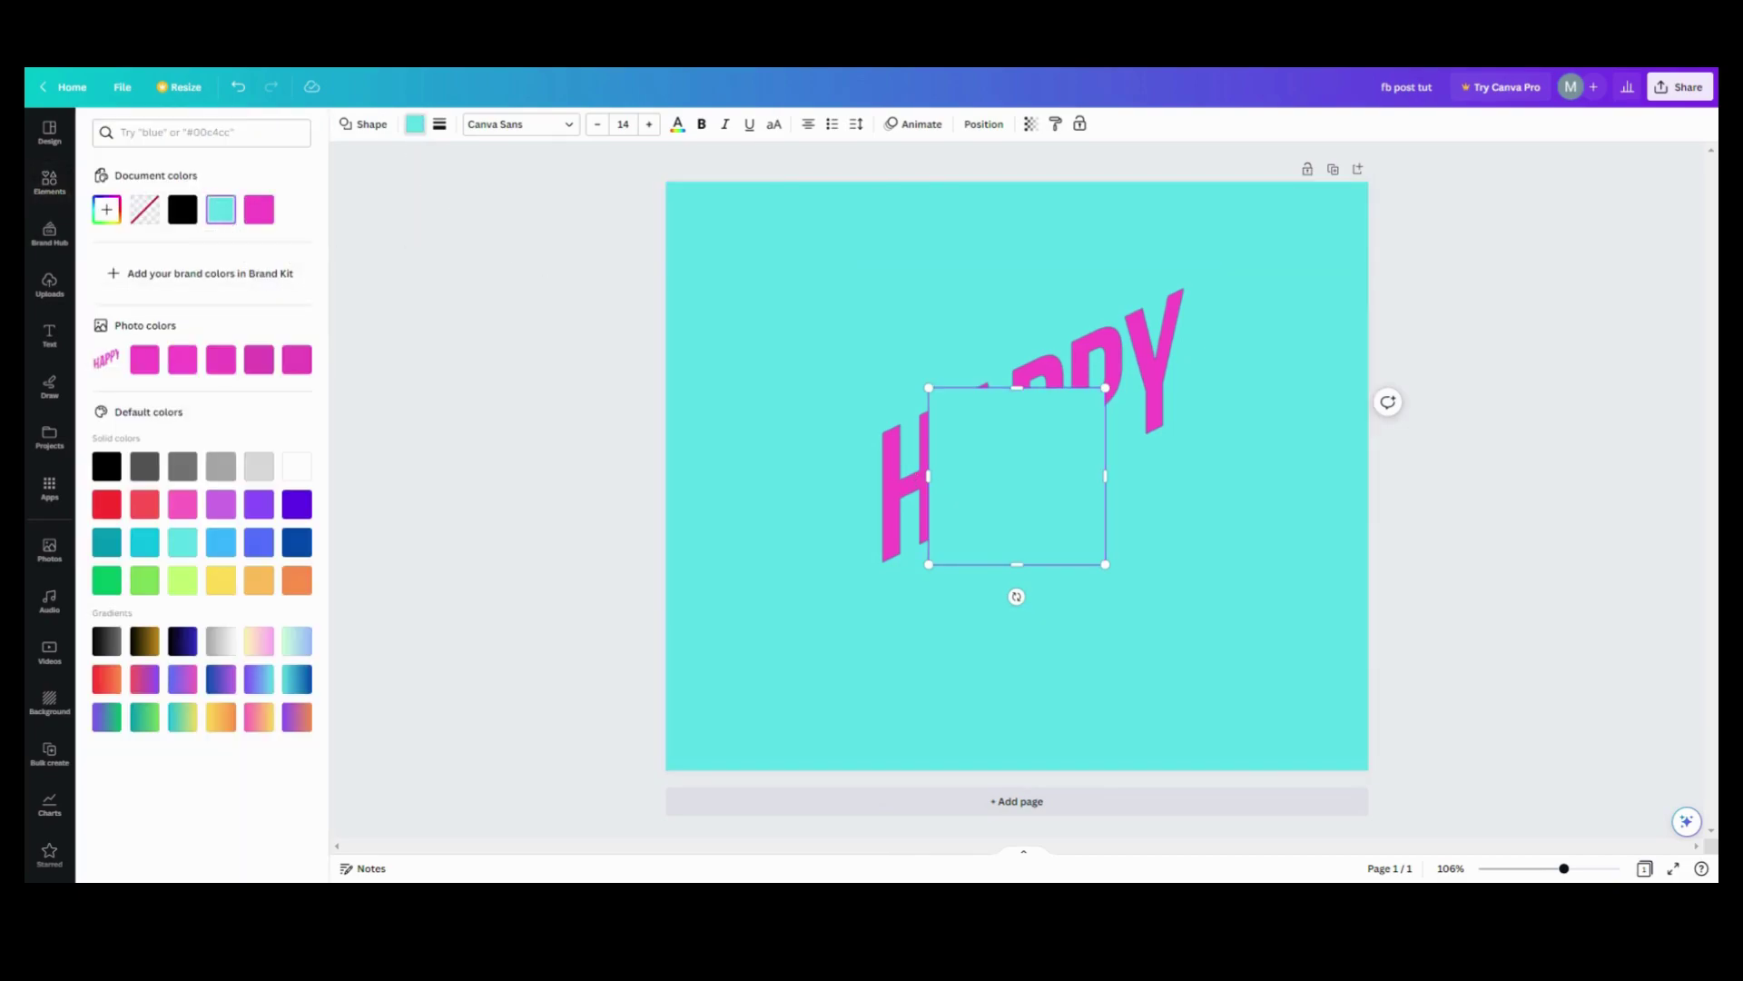
Rotate the turquoise square to the slant of HAPPY, and stretch and position it to cover the lower ends of all letters
{"action": "left_click_drag", "start_coordinate": [991, 509], "coordinate": [981, 619]}
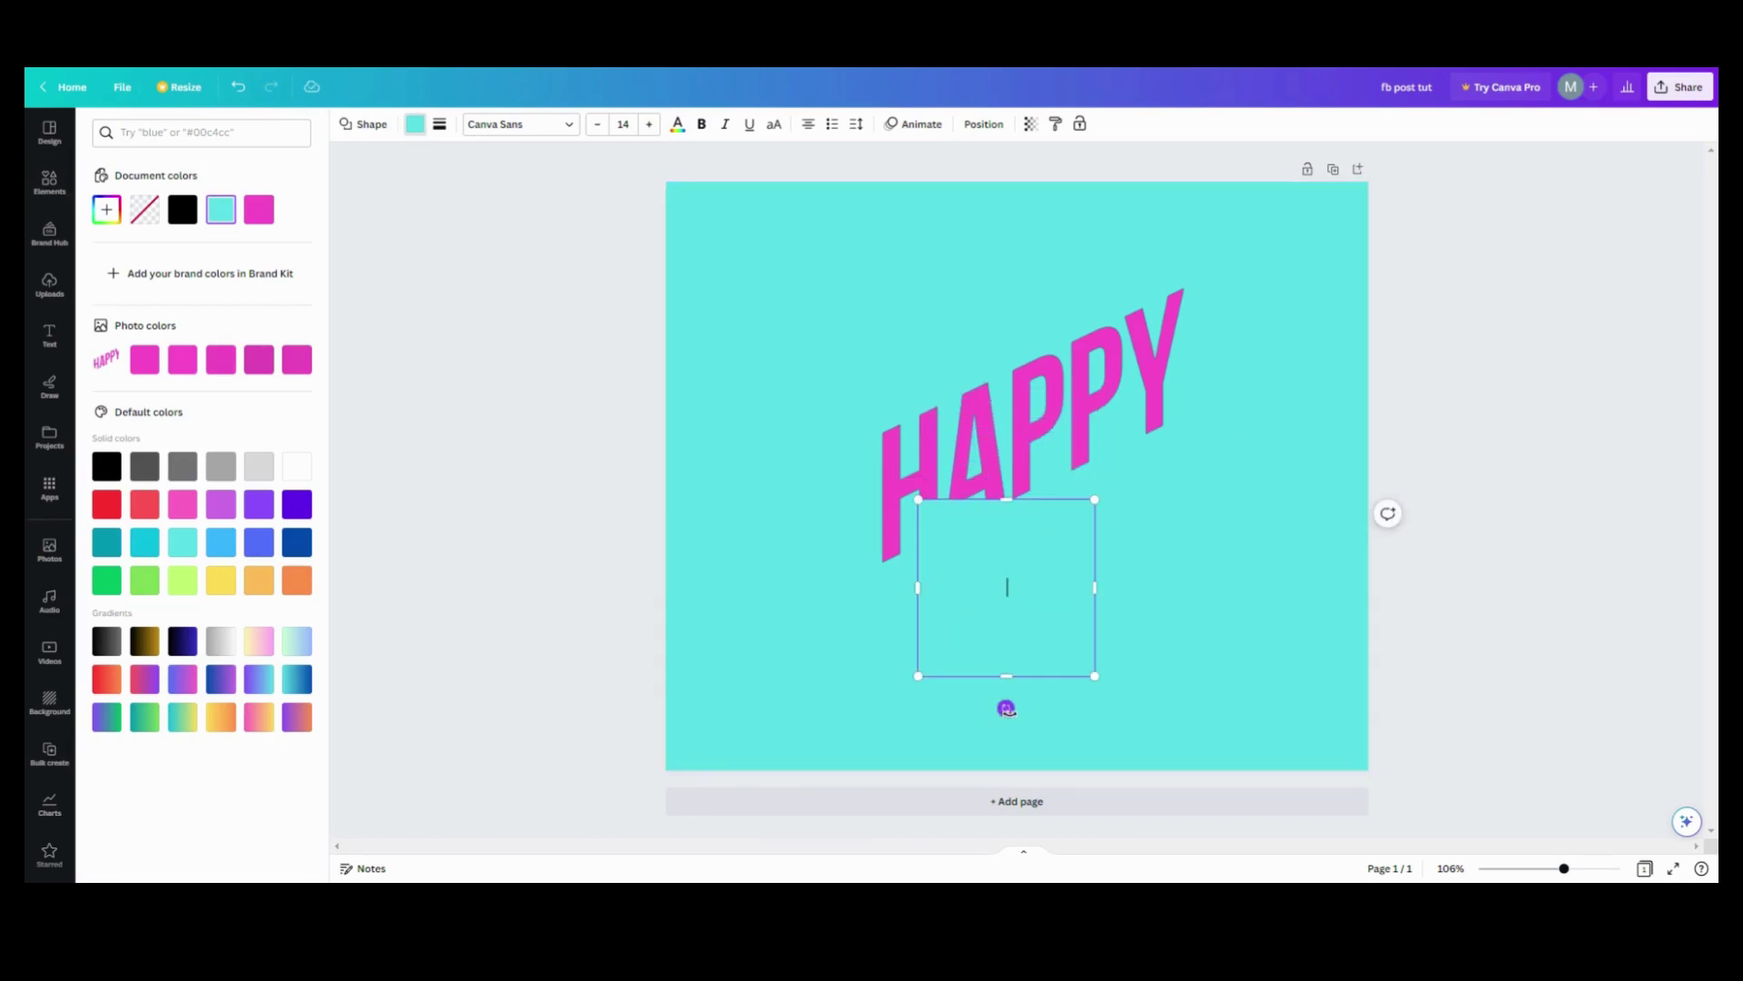
{"action": "left_click_drag", "start_coordinate": [1005, 708], "coordinate": [1055, 697]}
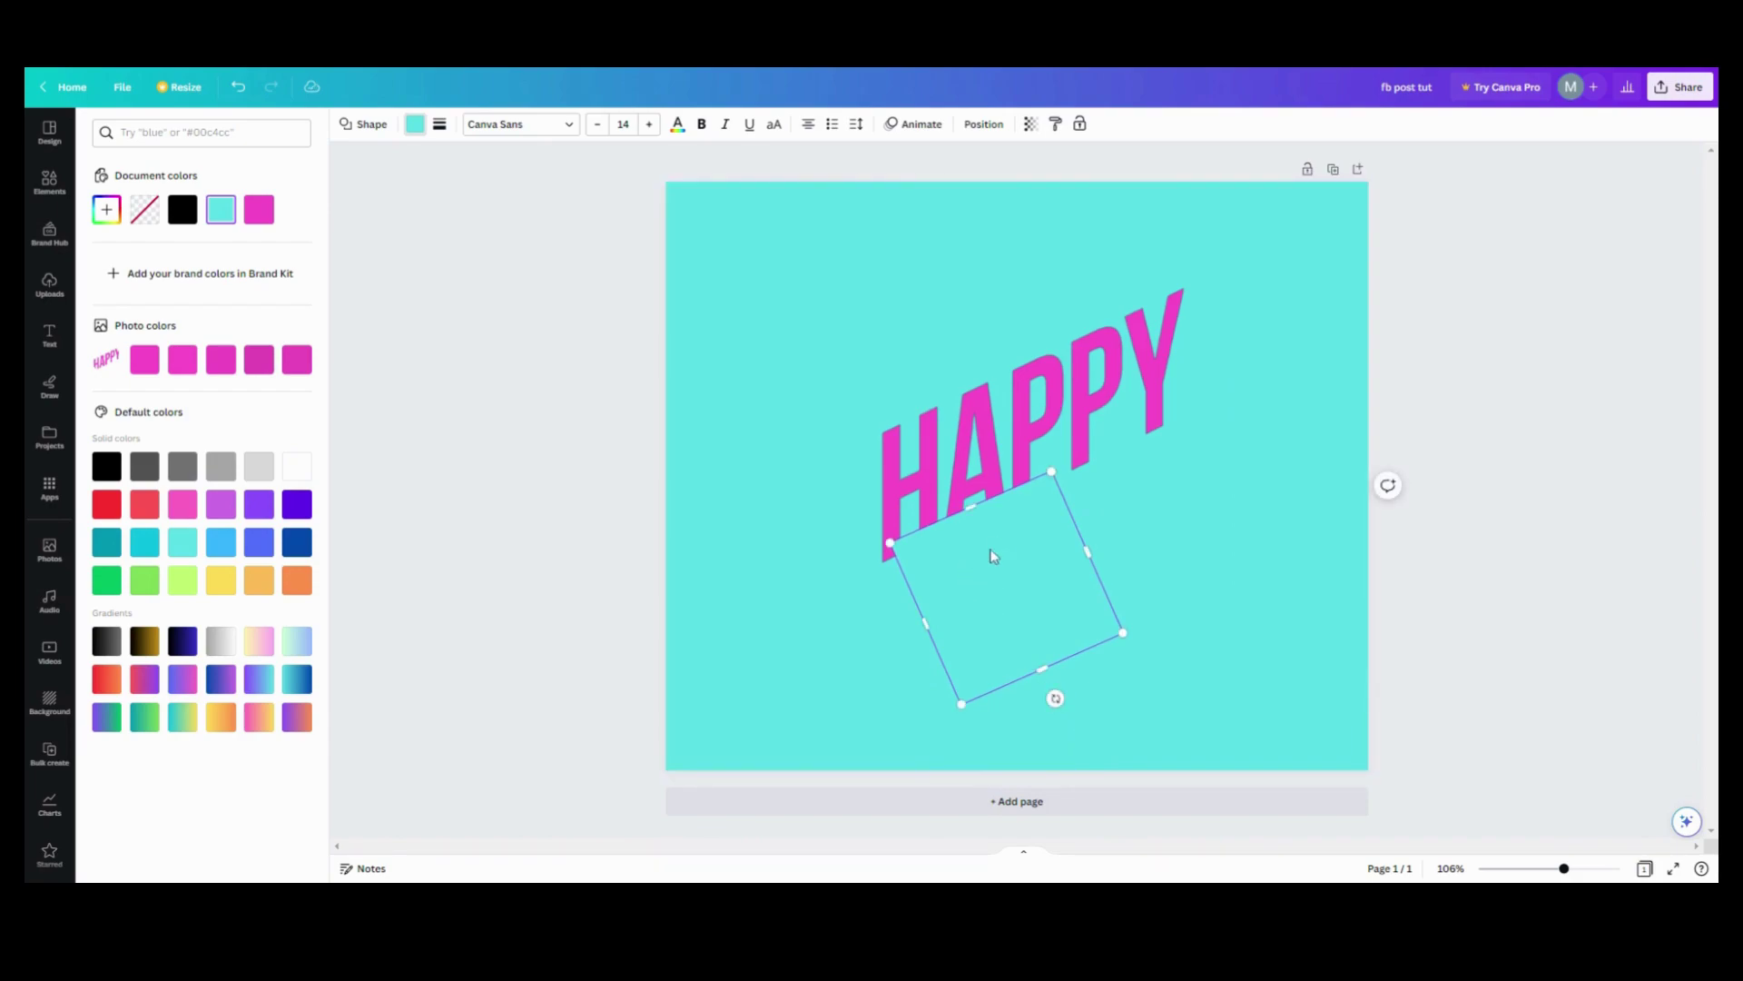
{"action": "left_click_drag", "start_coordinate": [1088, 551], "coordinate": [1275, 469]}
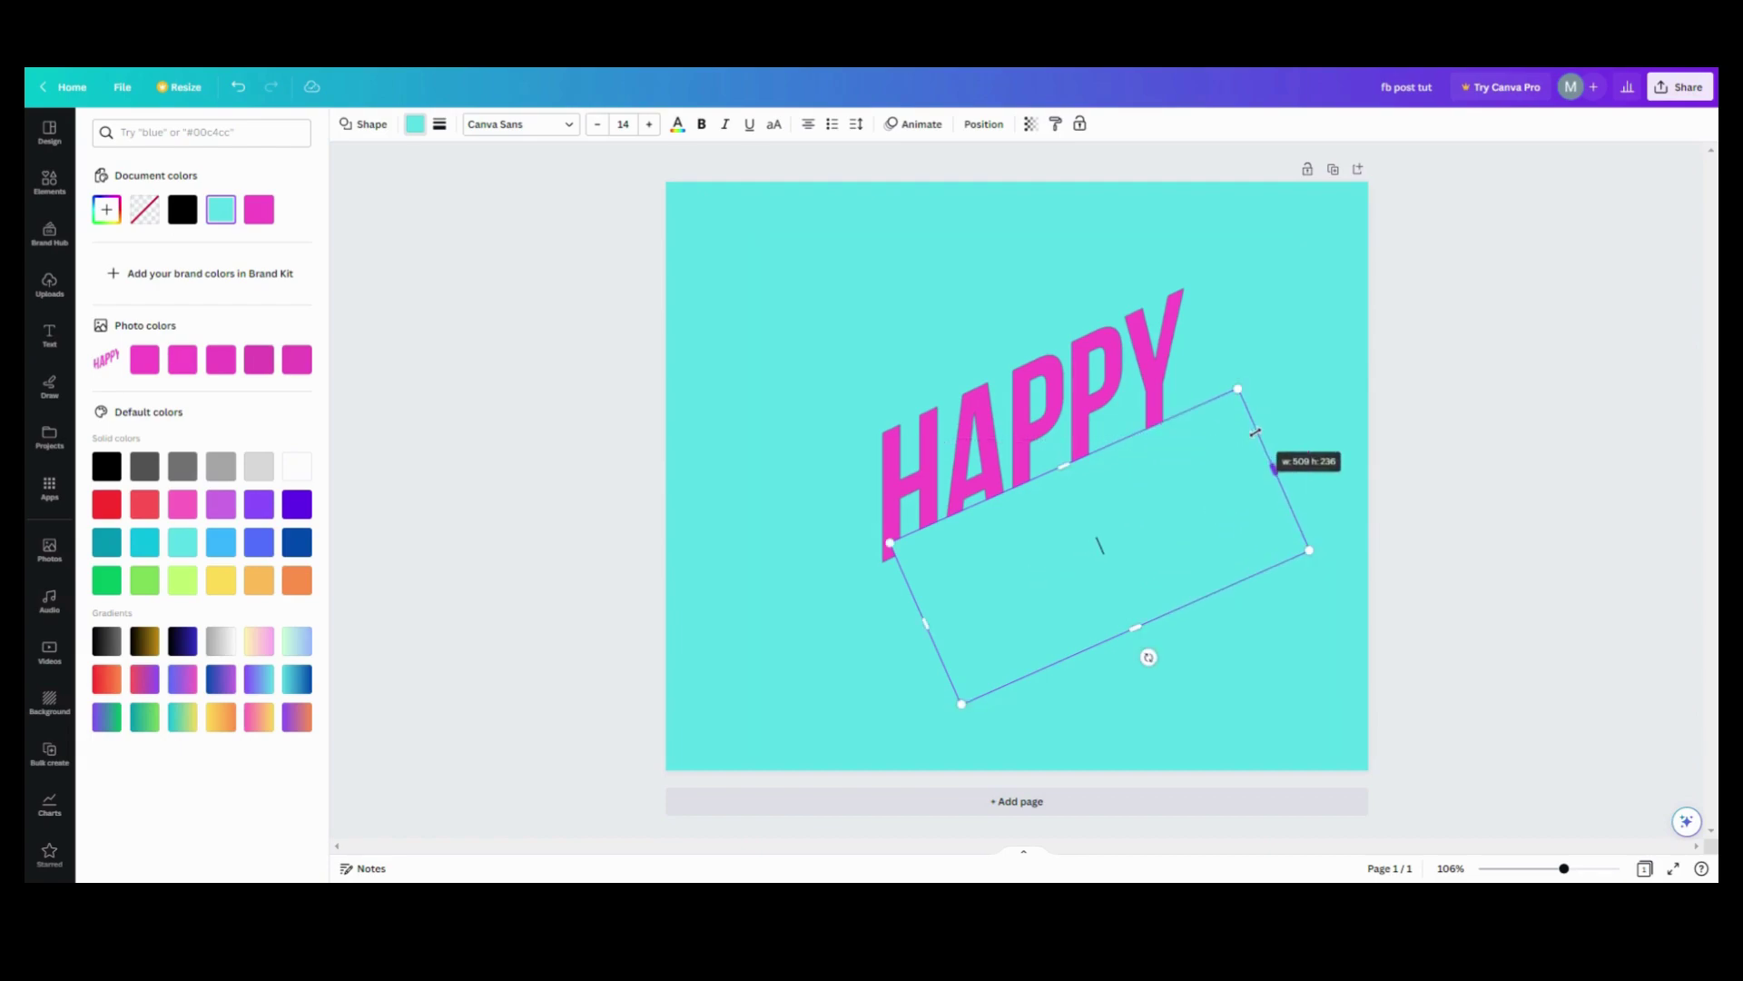
{"action": "left_click_drag", "start_coordinate": [1149, 656], "coordinate": [1149, 657]}
{"action": "left_click_drag", "start_coordinate": [1064, 599], "coordinate": [1058, 596]}
{"action": "left_click_drag", "start_coordinate": [921, 620], "coordinate": [865, 641]}
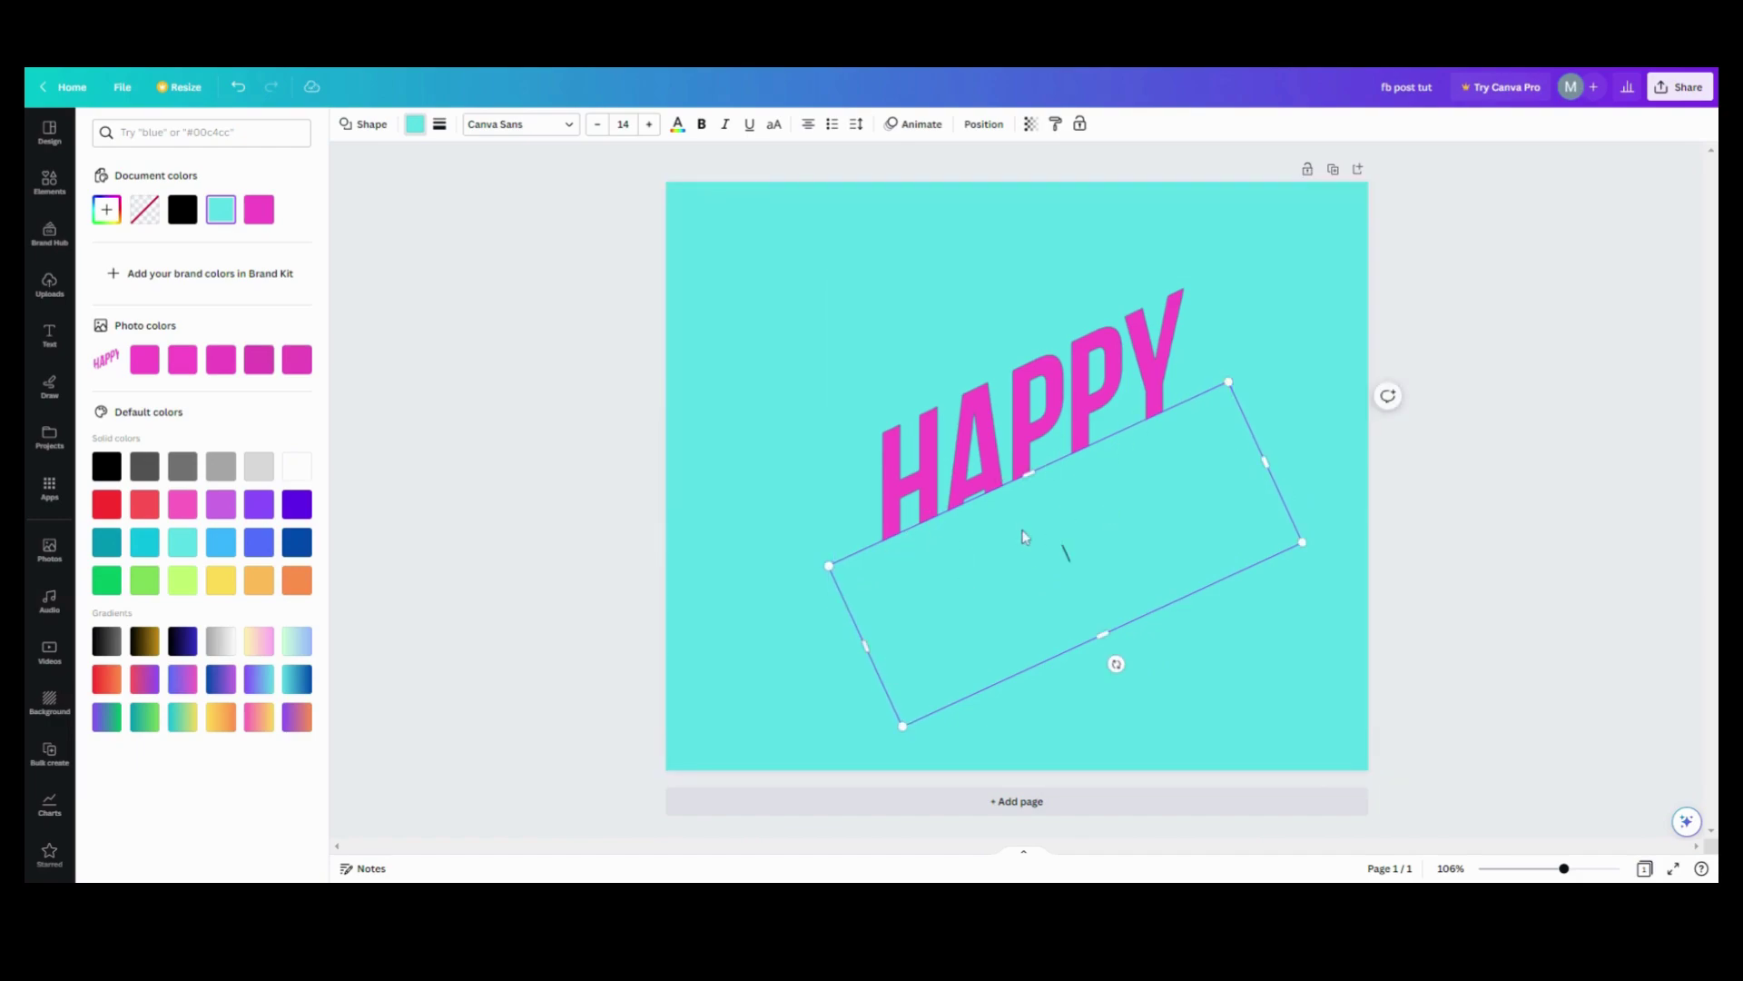
{"action": "left_click", "coordinate": [817, 482]}
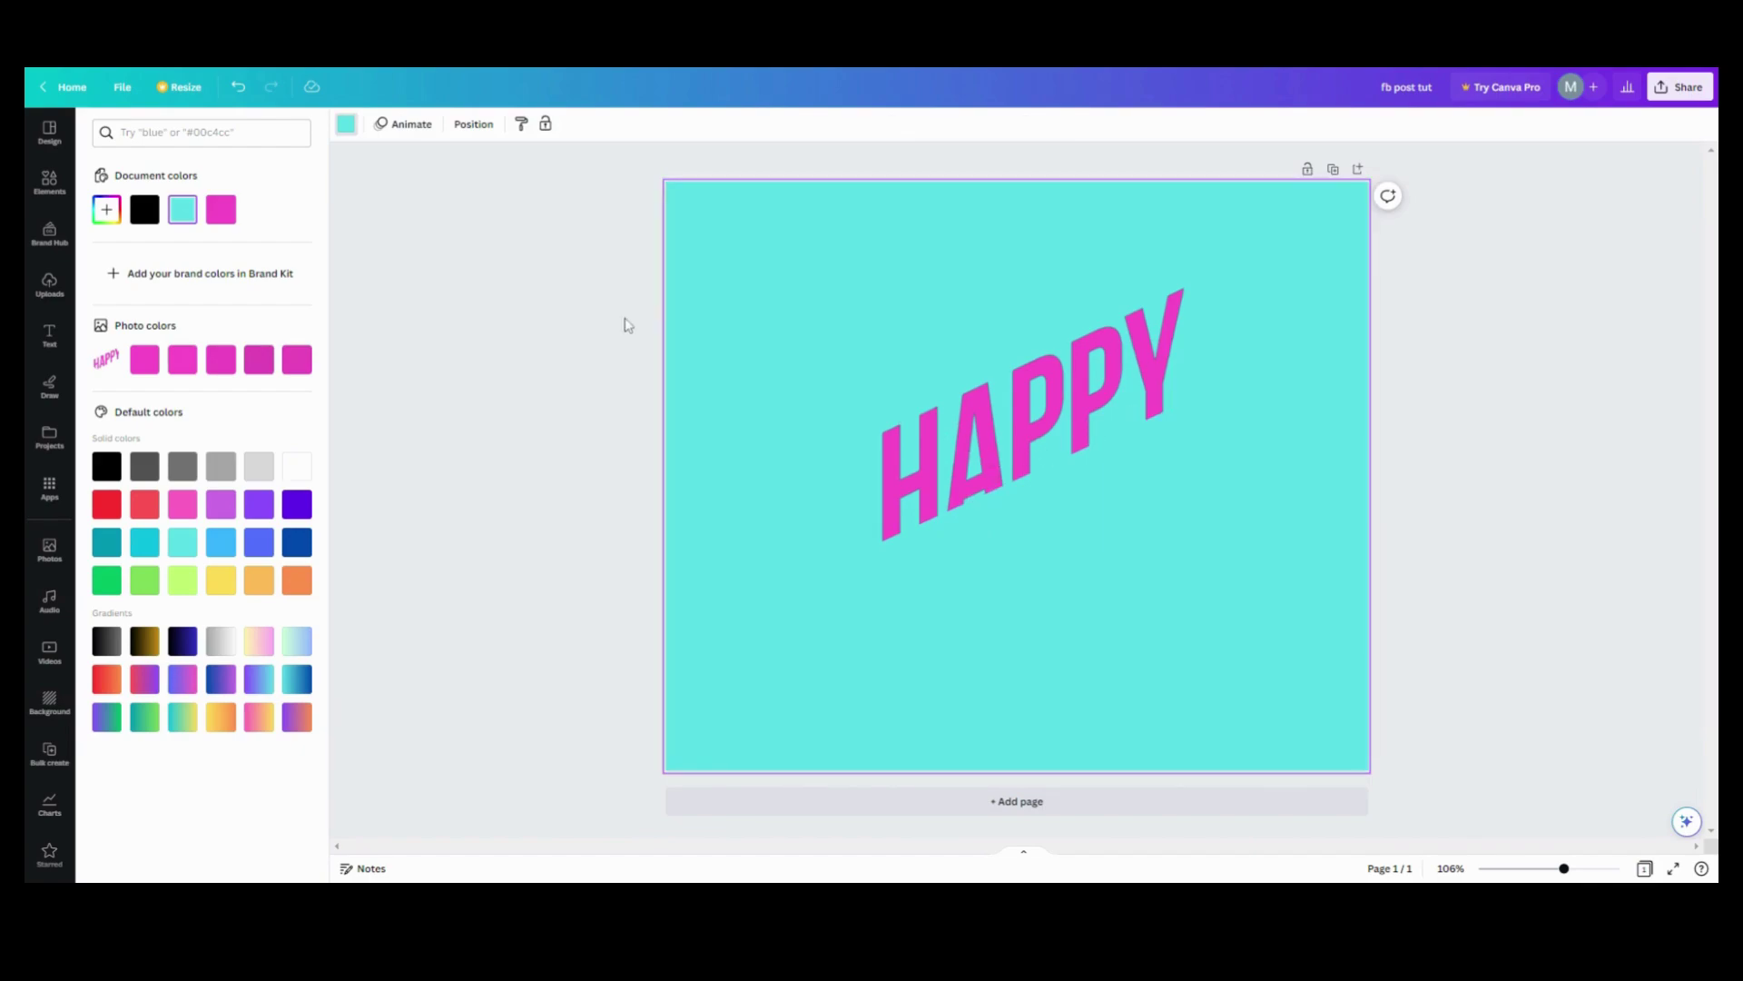
{"action": "key", "text": "Escape"}
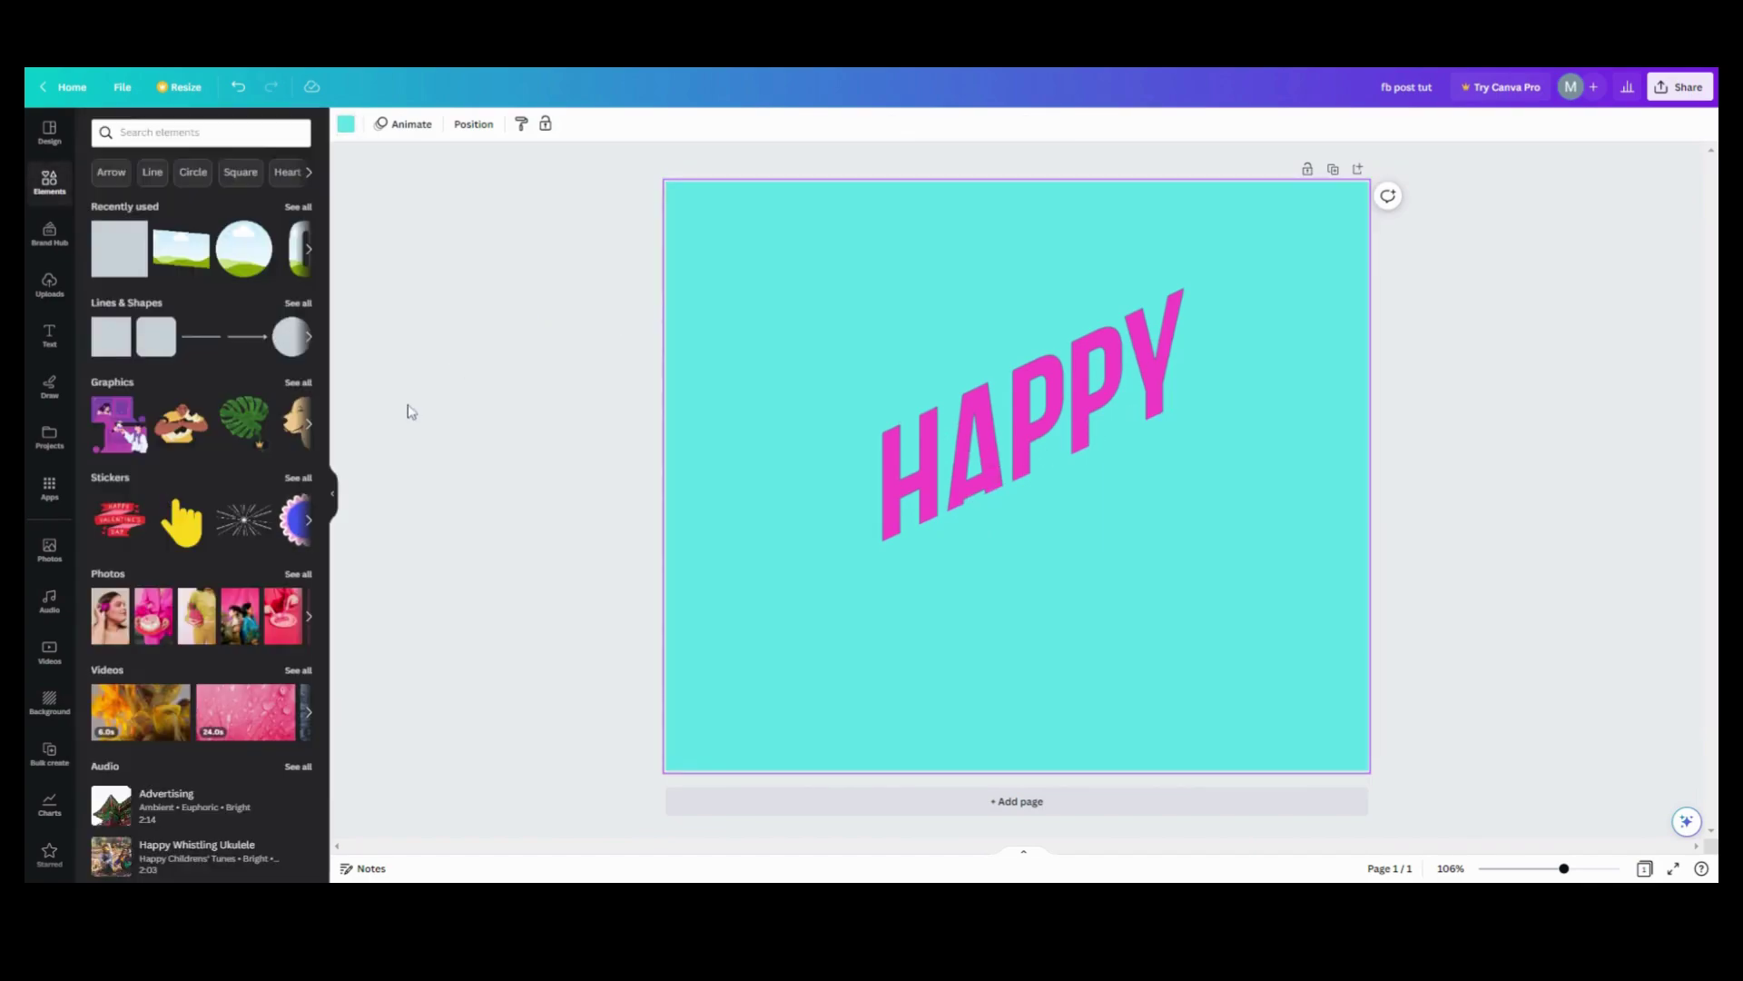
{"action": "left_click", "coordinate": [356, 273]}
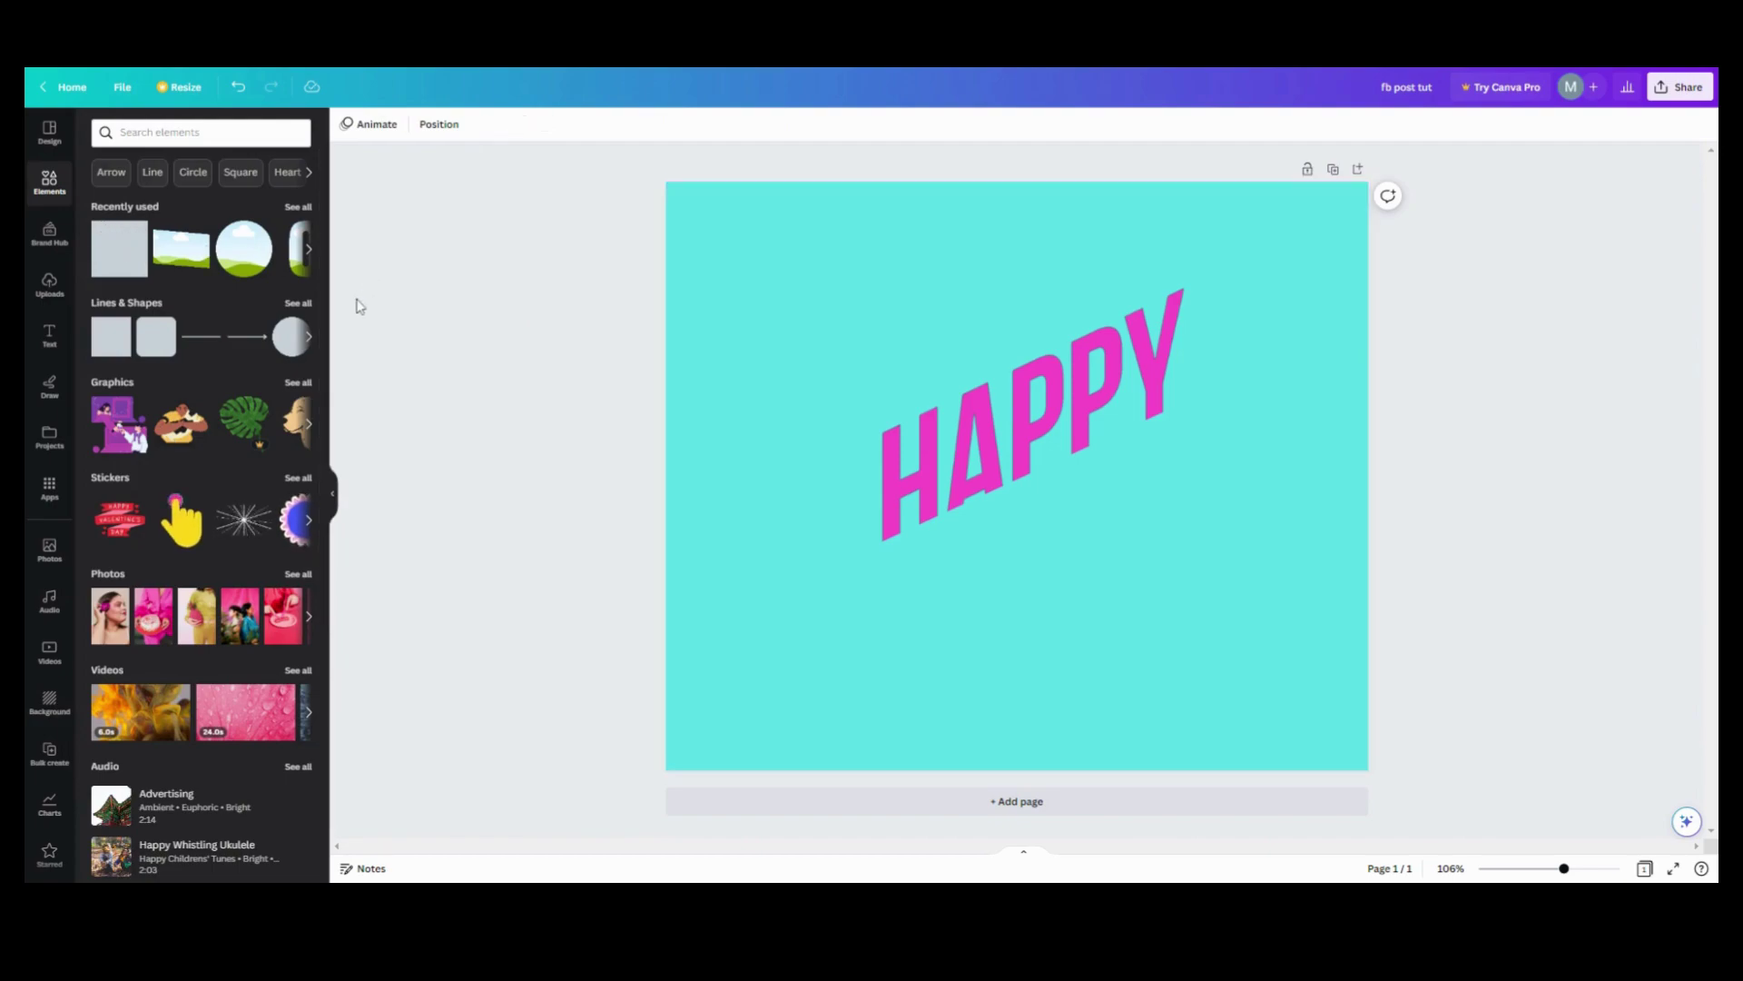
{"action": "left_click", "coordinate": [333, 505]}
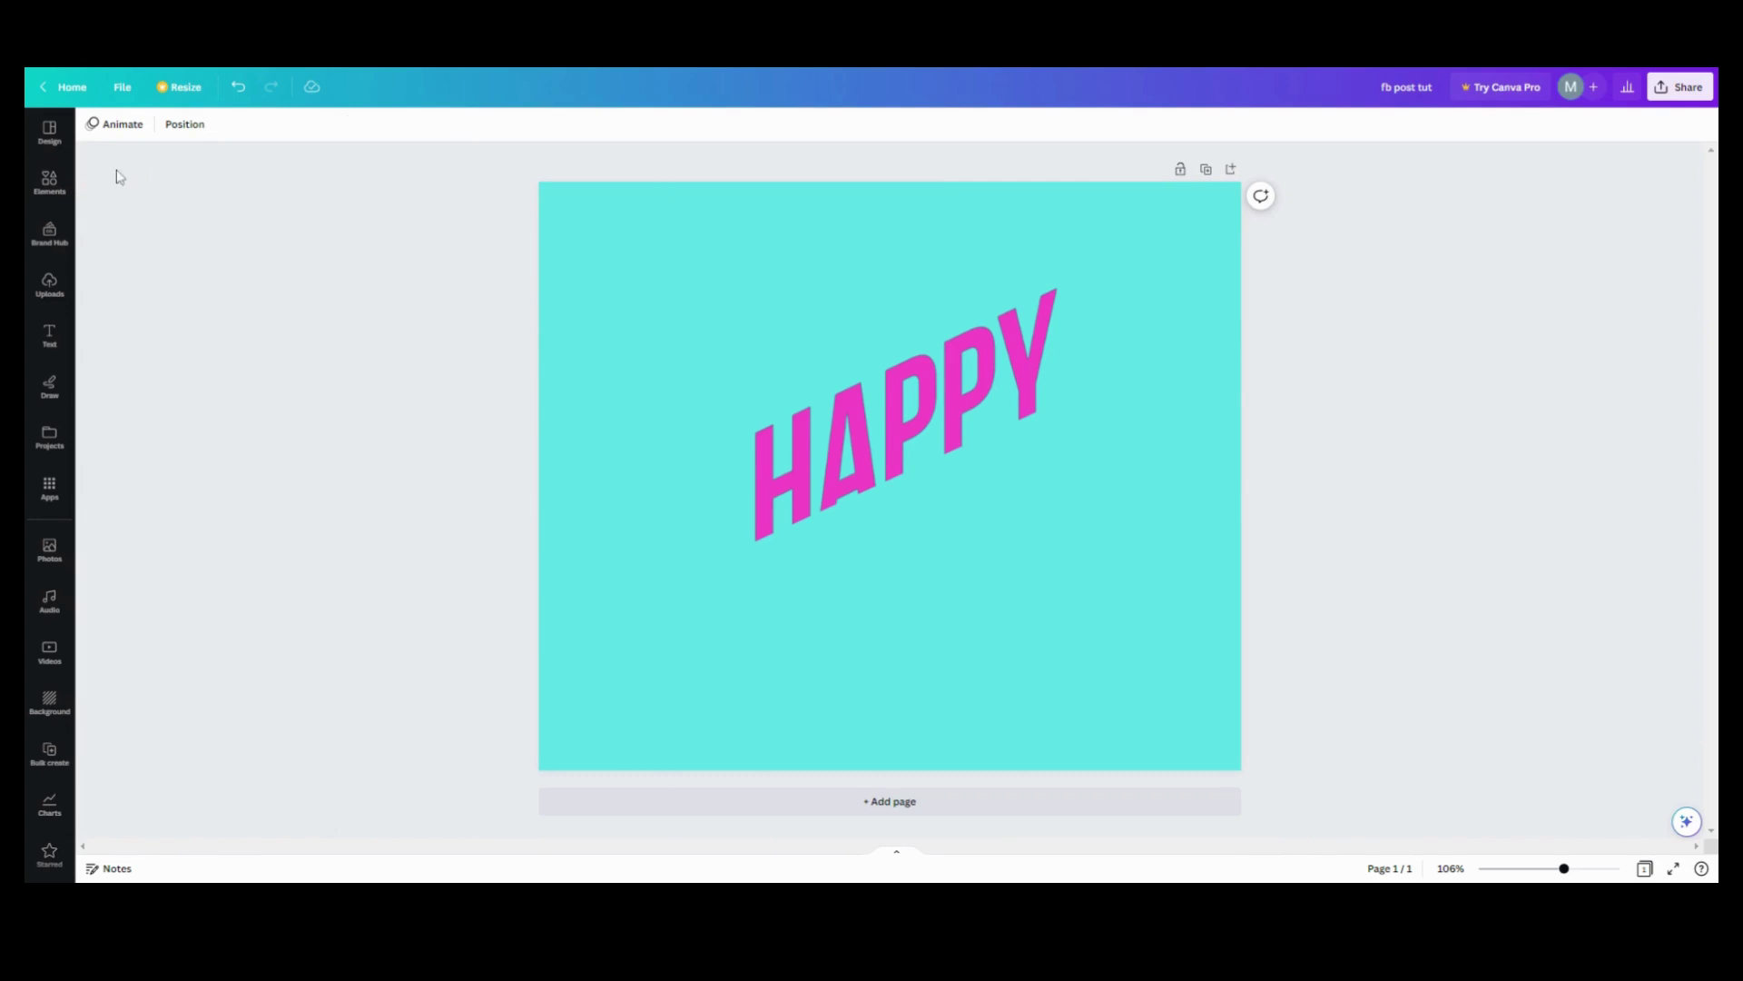
Add a plain straight line to the page and colour it with the darker pink from the photo colours
{"action": "left_click", "coordinate": [49, 180]}
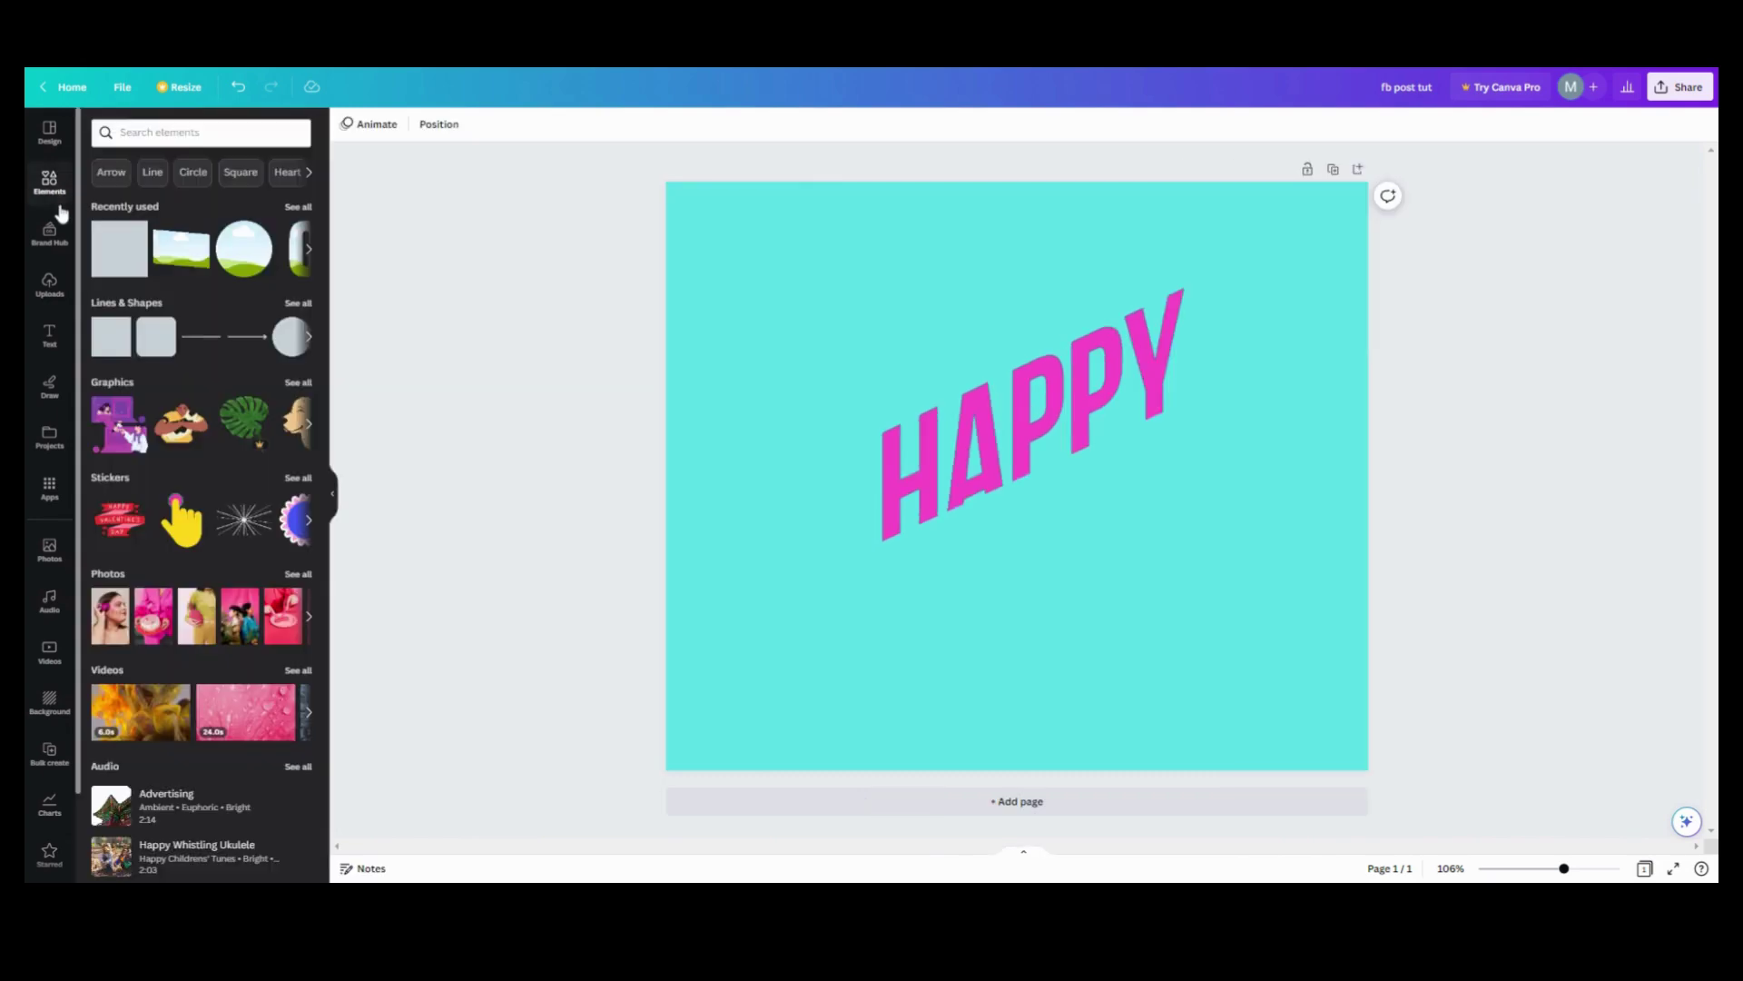
{"action": "left_click", "coordinate": [196, 345]}
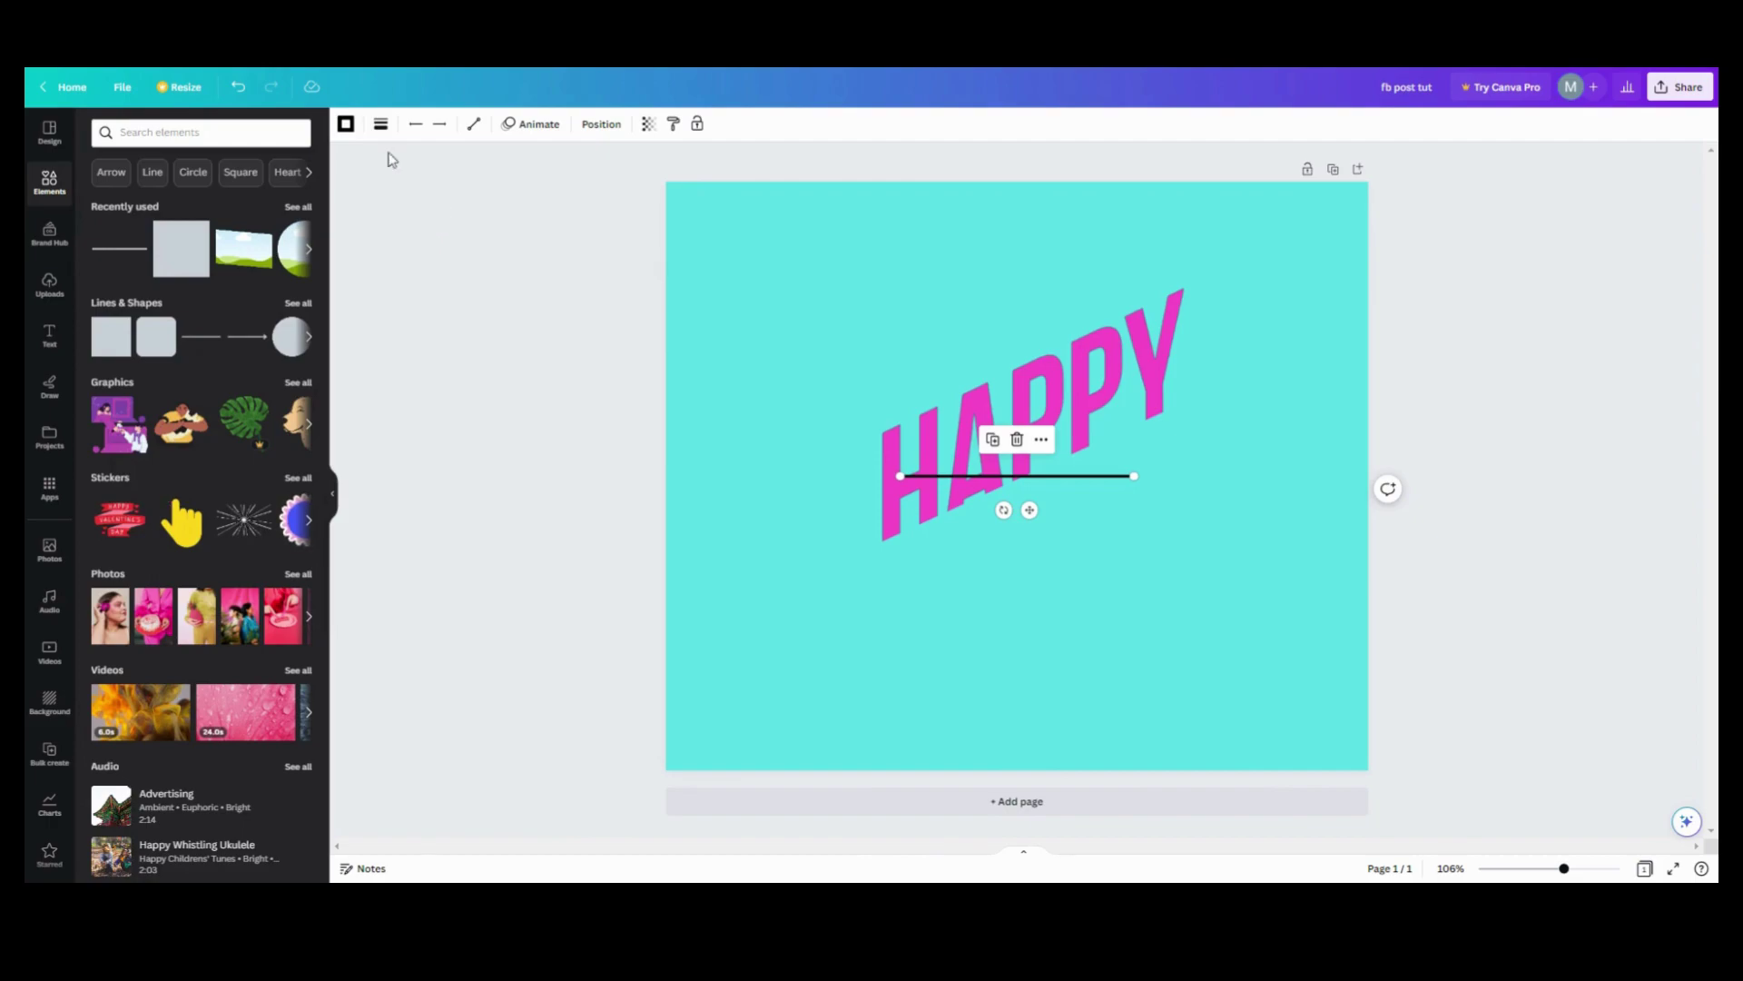
{"action": "left_click", "coordinate": [355, 138]}
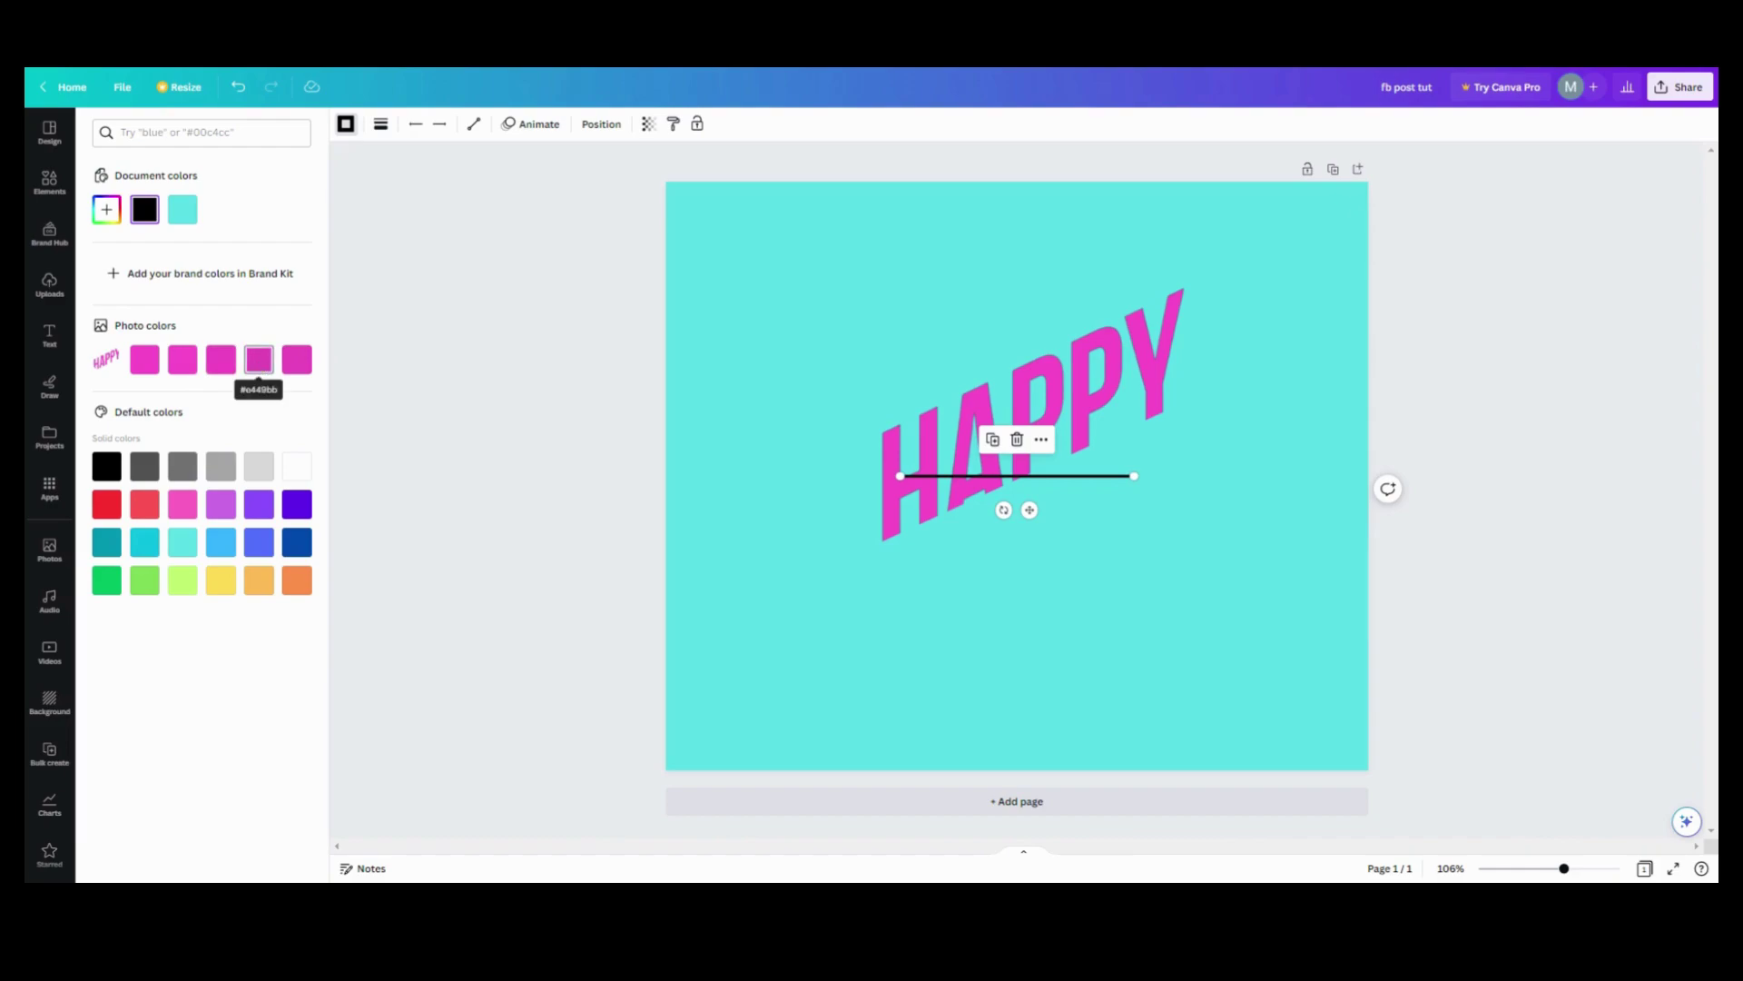
{"action": "left_click", "coordinate": [258, 363]}
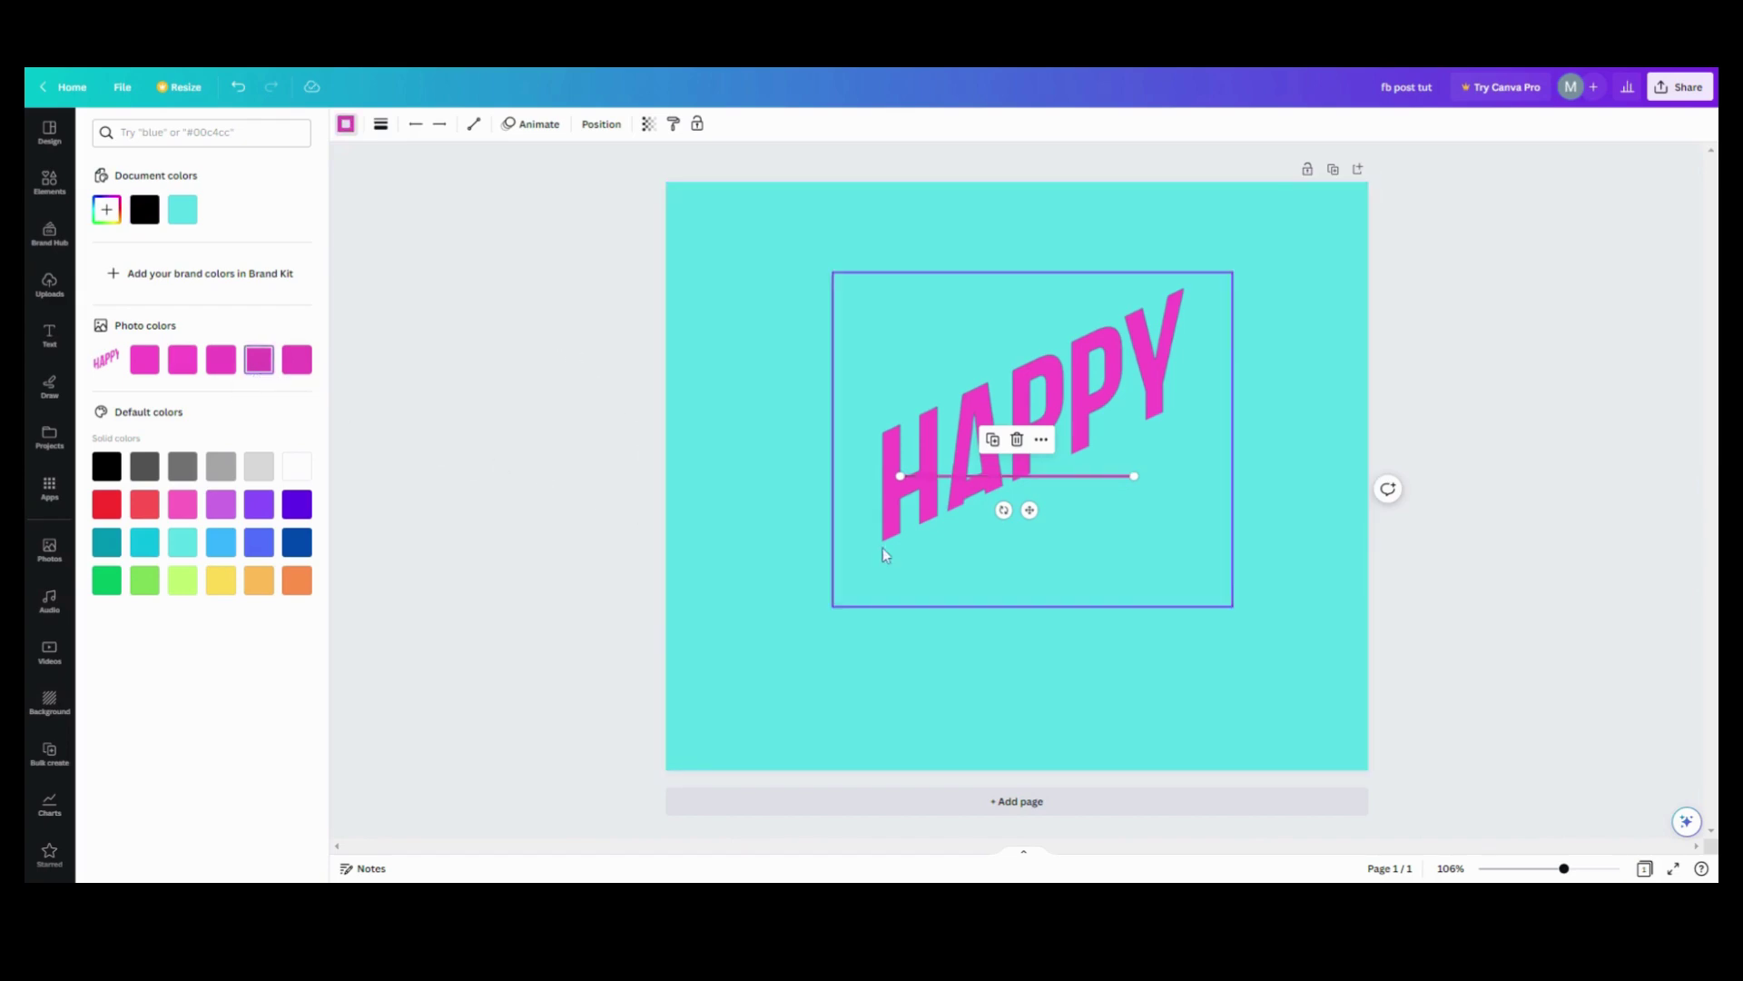
Shorten the pink line to a small segment below the letter H and set its line weight to 21
{"action": "left_click_drag", "start_coordinate": [1030, 511], "coordinate": [963, 603]}
{"action": "left_click_drag", "start_coordinate": [1066, 569], "coordinate": [882, 570]}
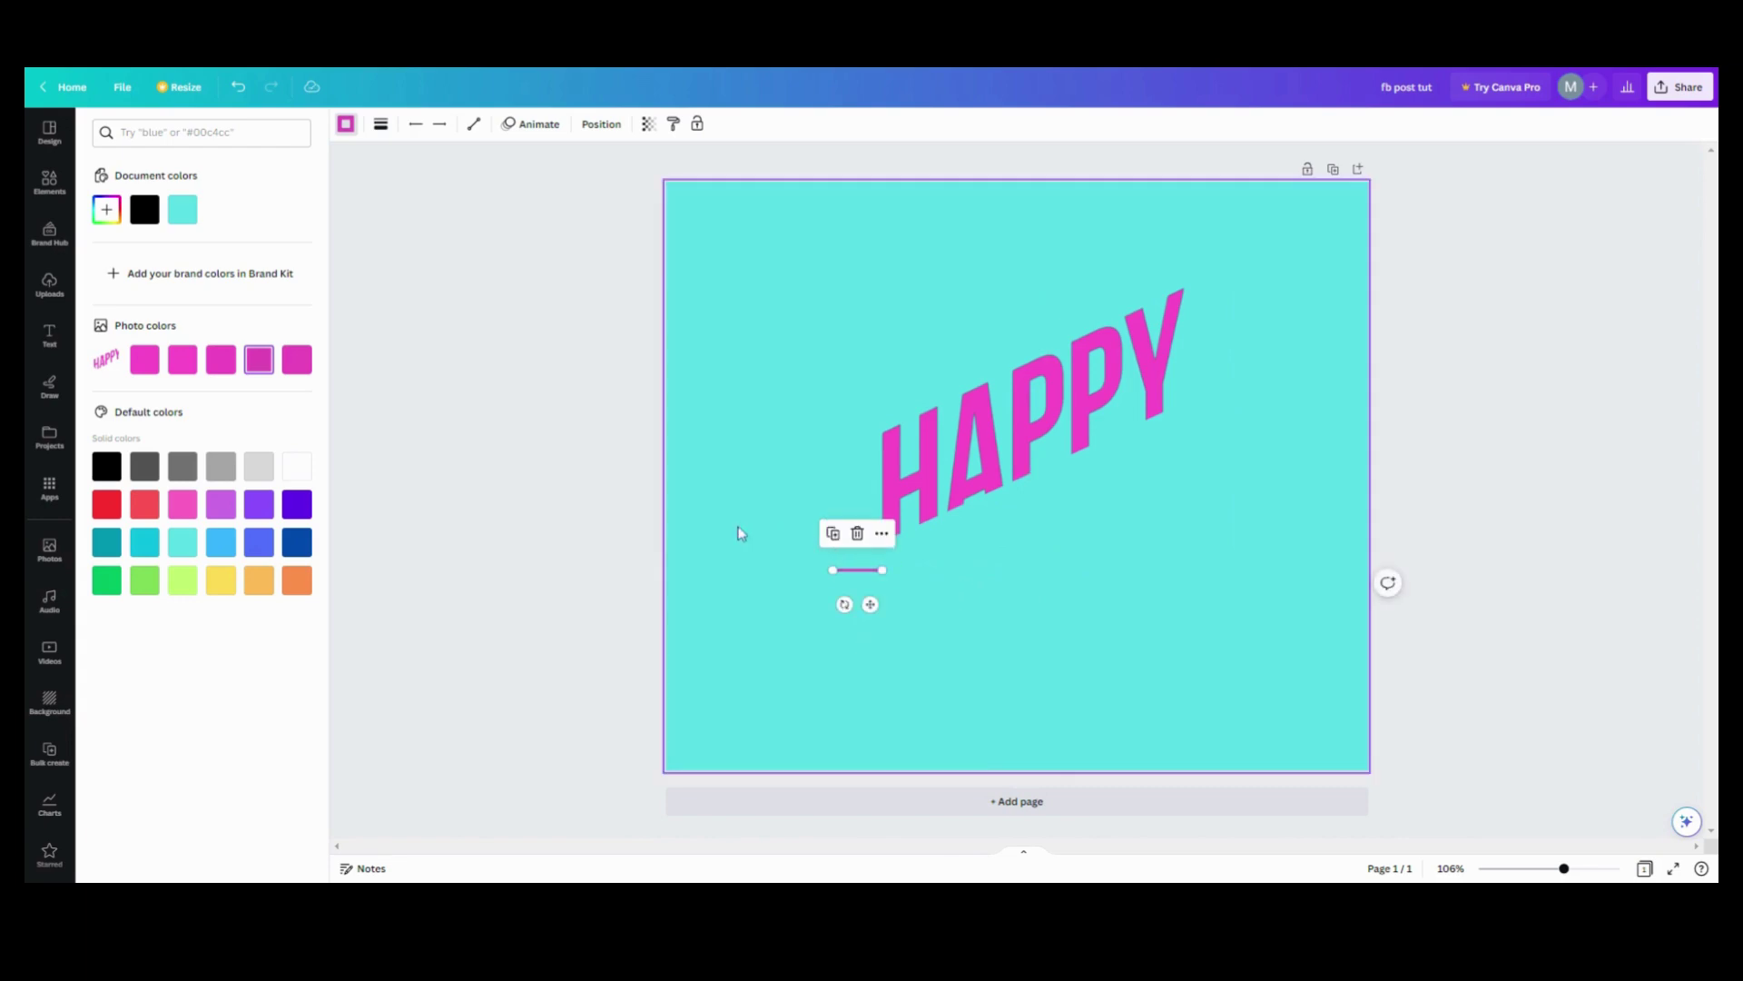
{"action": "left_click", "coordinate": [380, 125]}
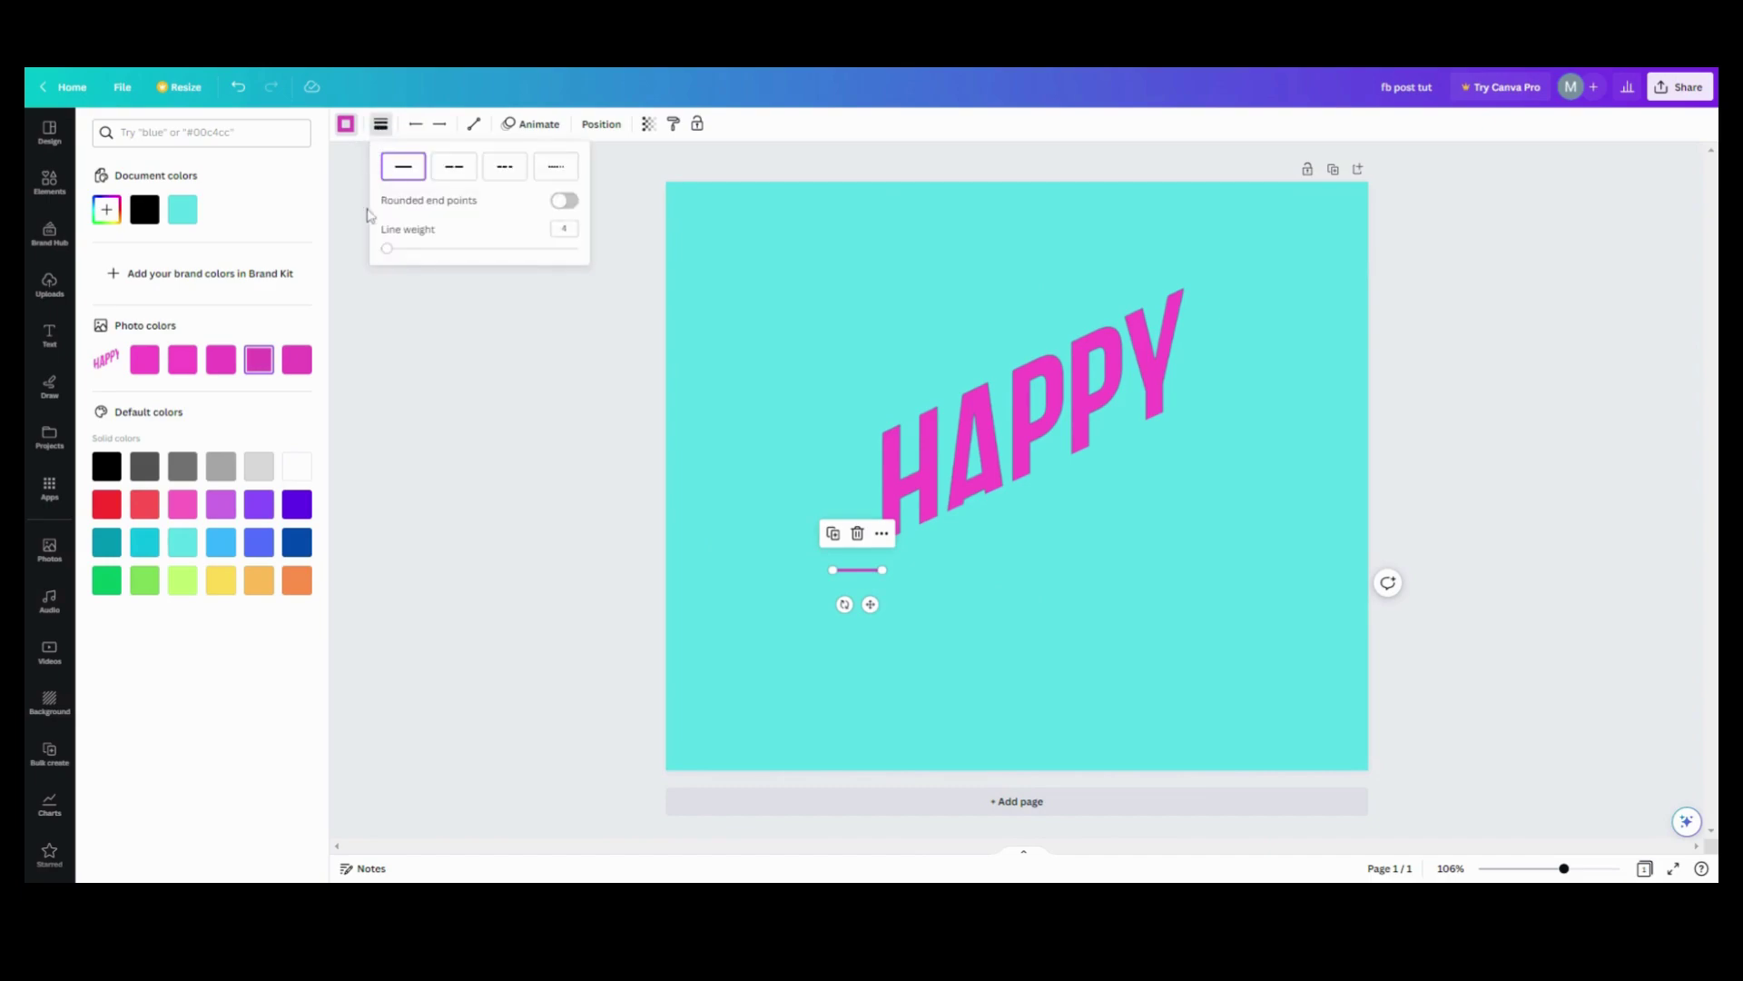
{"action": "left_click_drag", "start_coordinate": [388, 259], "coordinate": [424, 260]}
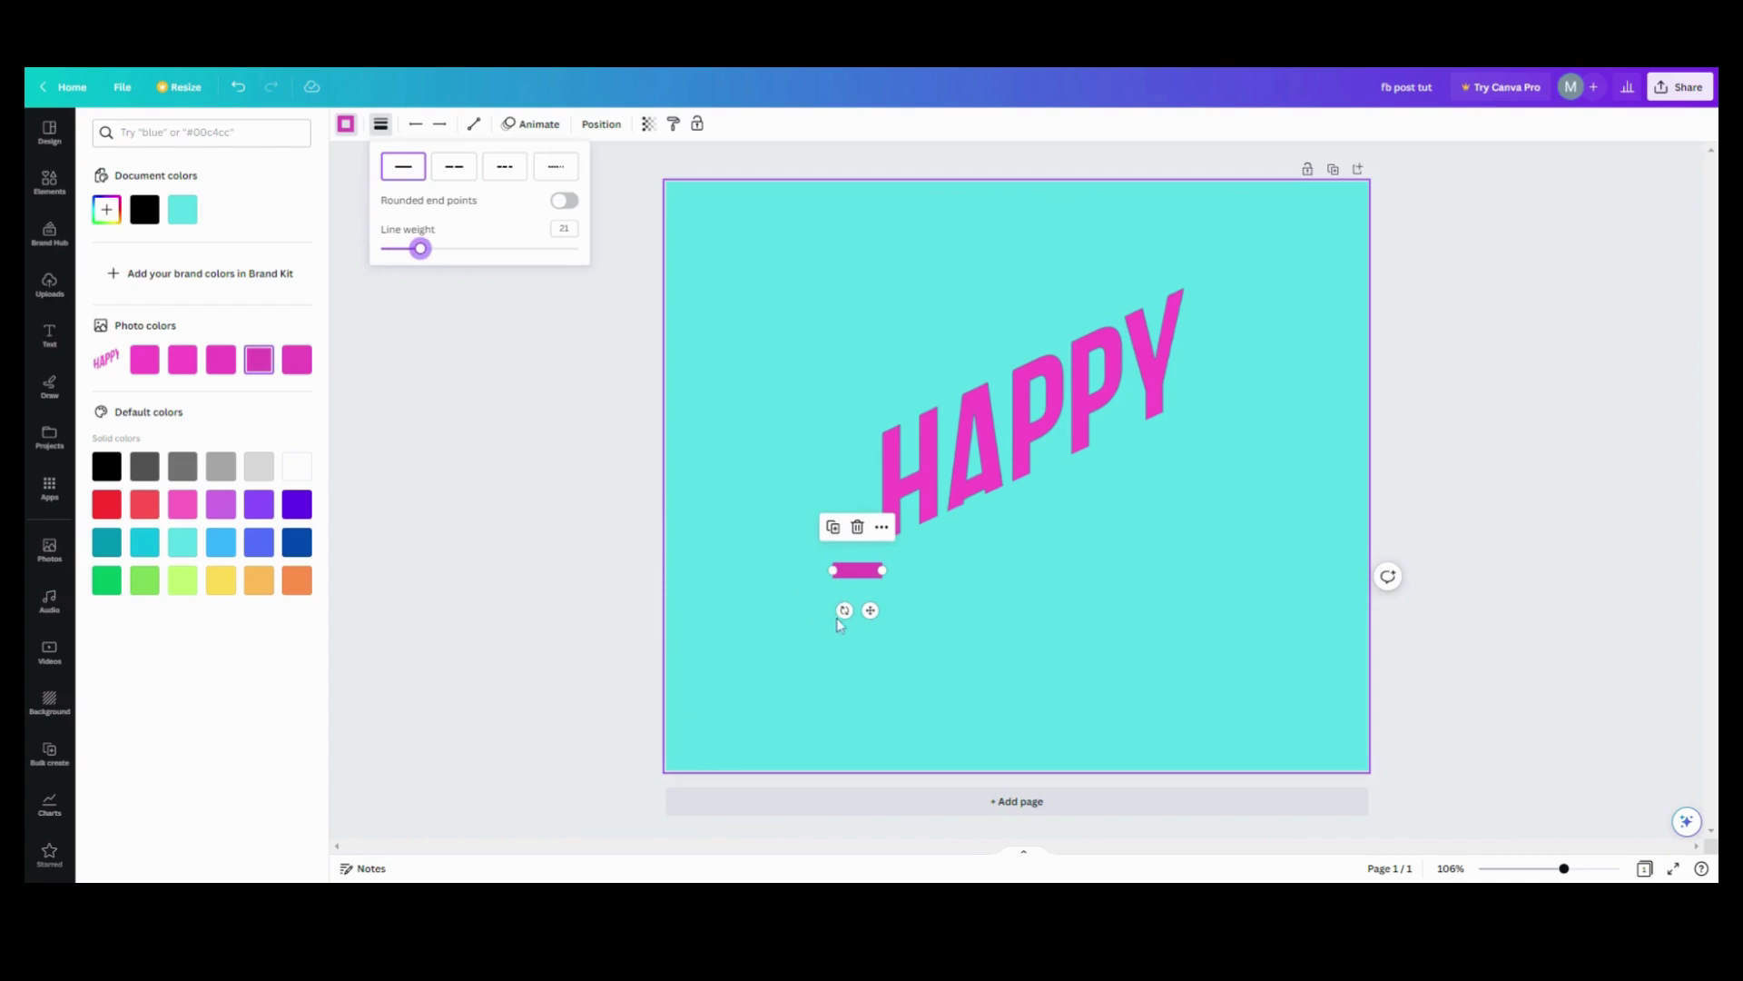
Tilt the line down from the foot of the H's left leg, set its line weight to 27 and align it with the leg
{"action": "left_click_drag", "start_coordinate": [844, 611], "coordinate": [907, 575]}
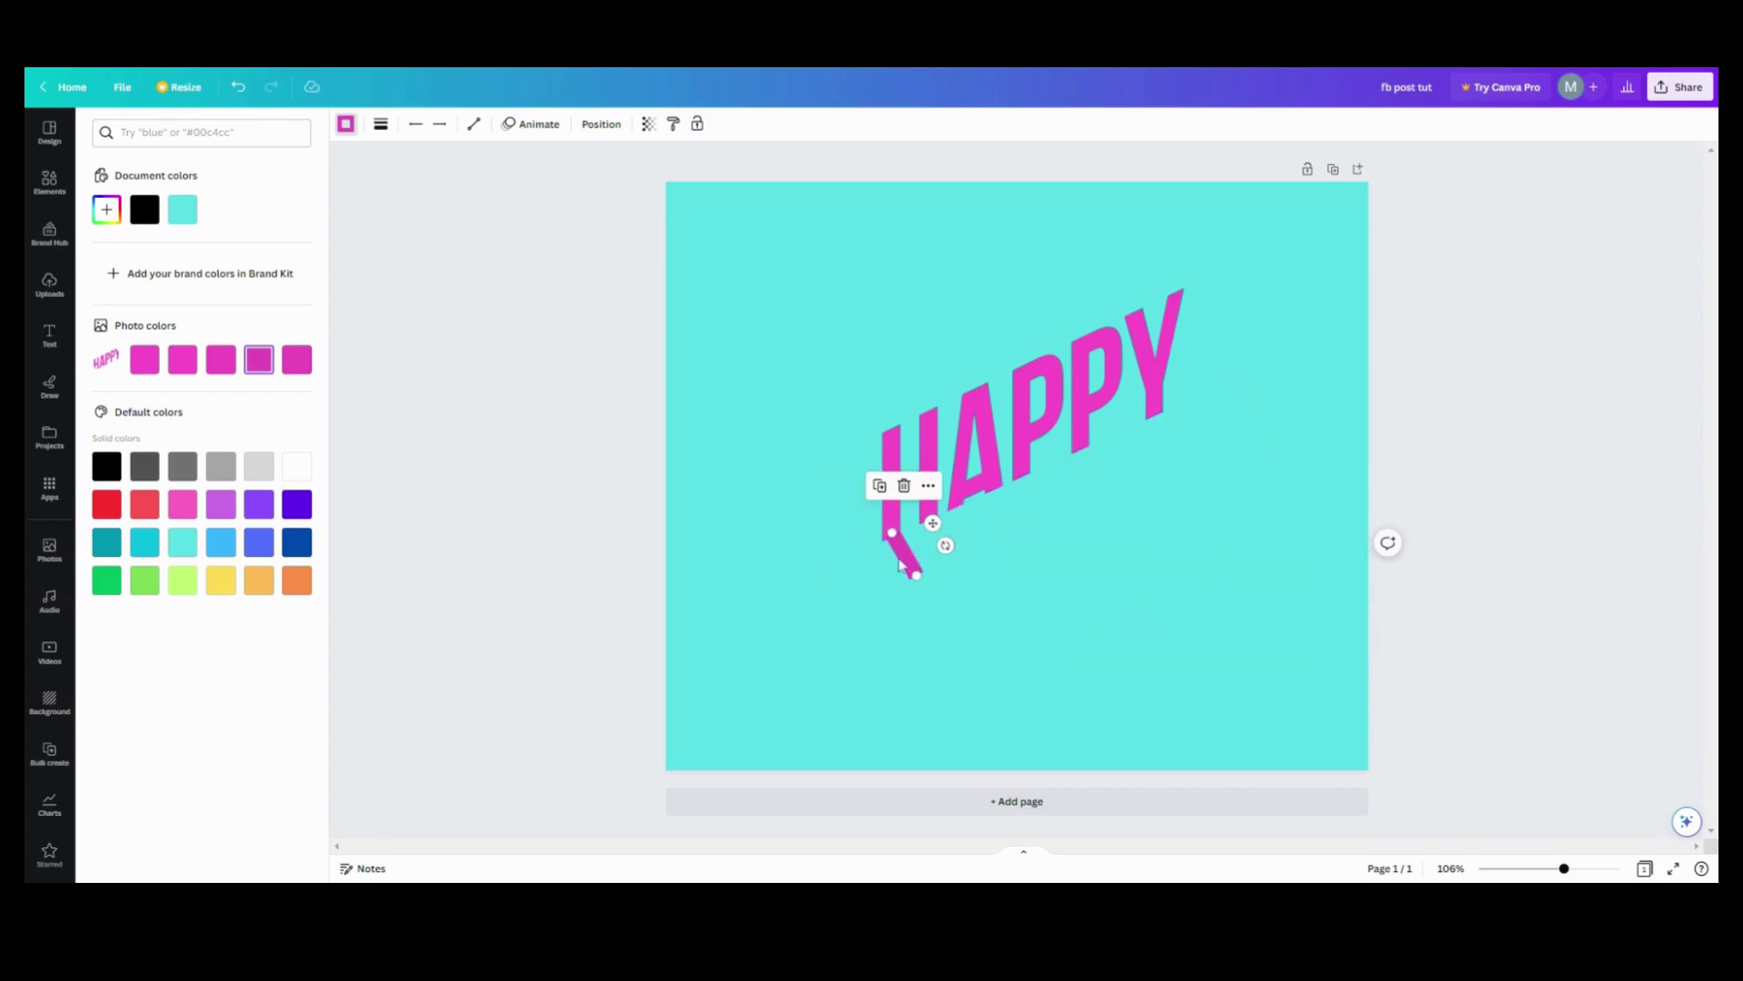
{"action": "left_click", "coordinate": [380, 127]}
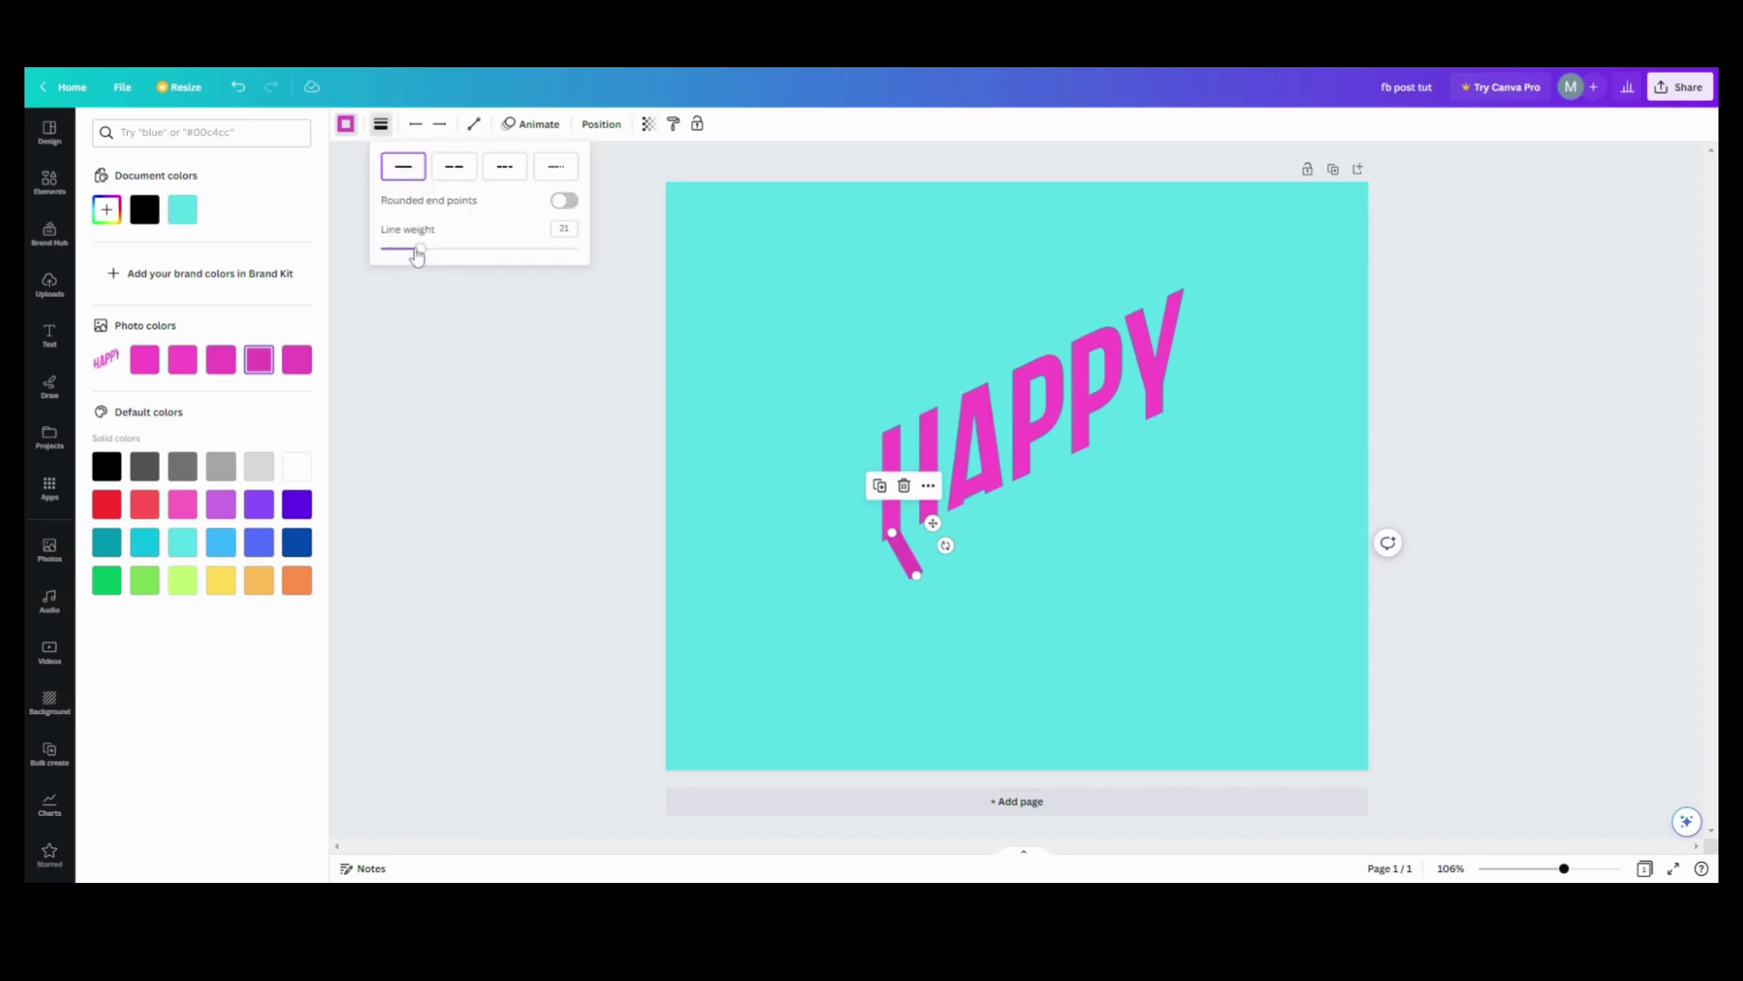
{"action": "left_click_drag", "start_coordinate": [420, 257], "coordinate": [434, 261]}
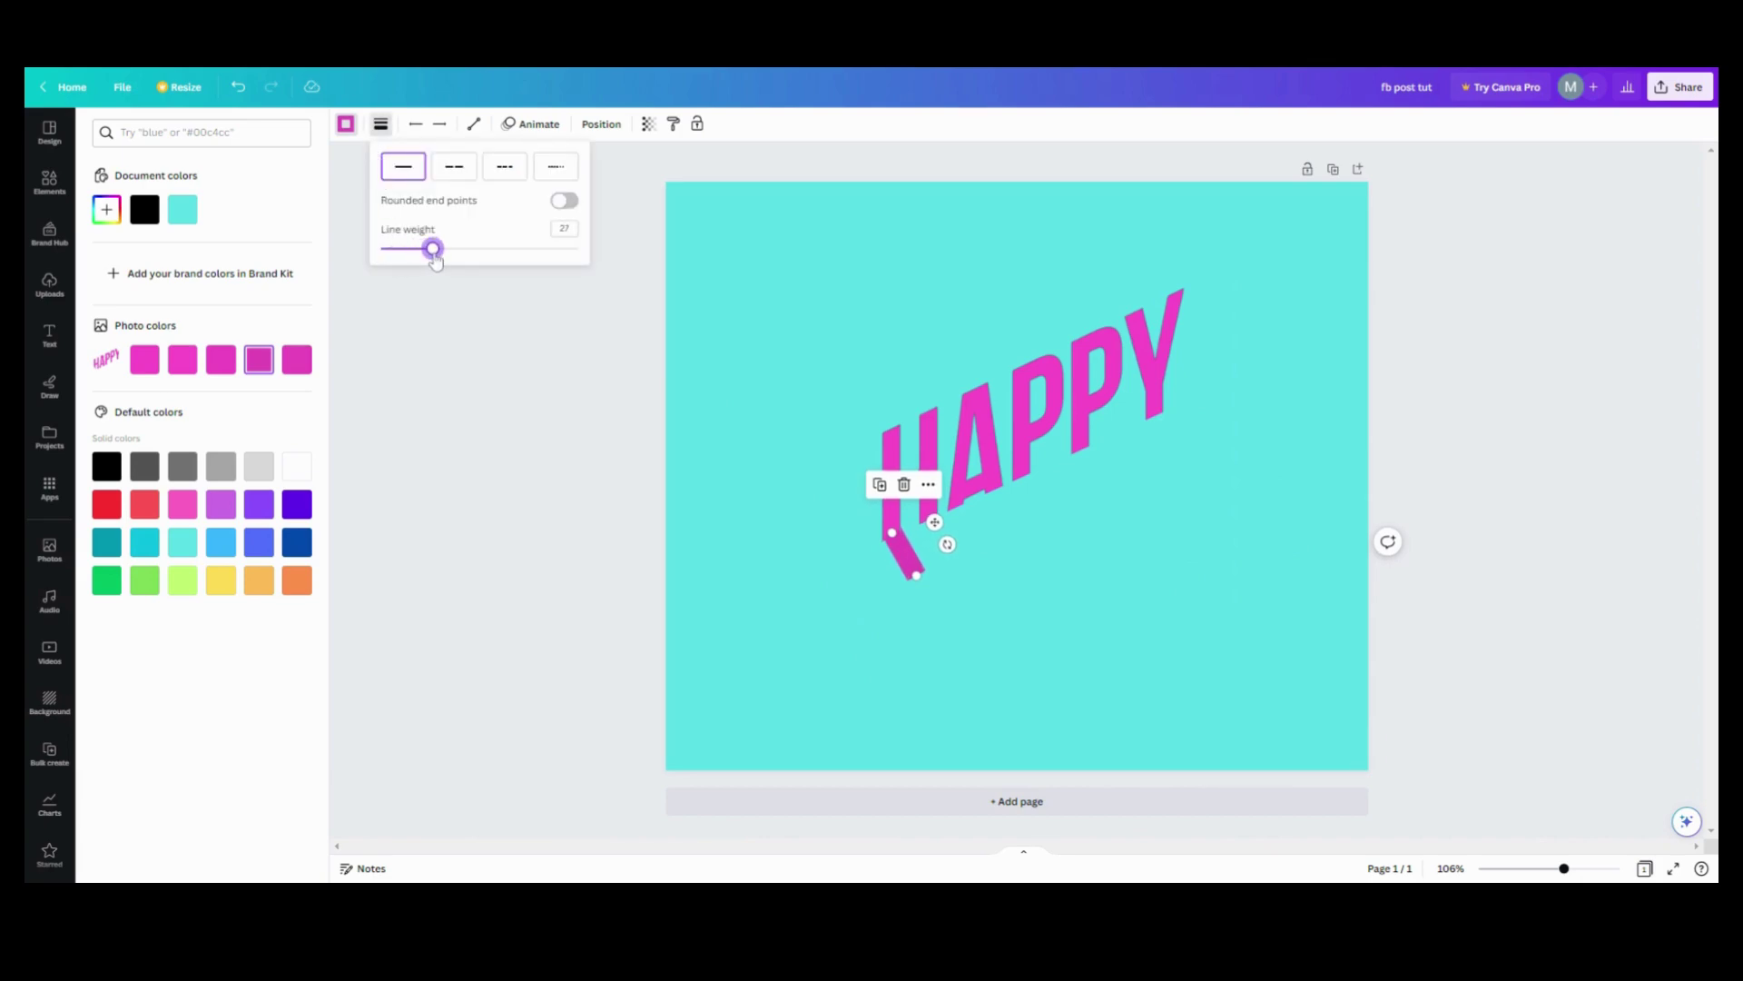
{"action": "mouse_move", "coordinate": [900, 555]}
{"action": "left_mouse_down"}
{"action": "mouse_move", "coordinate": [893, 568]}
{"action": "mouse_move", "coordinate": [894, 553]}
{"action": "left_mouse_up"}
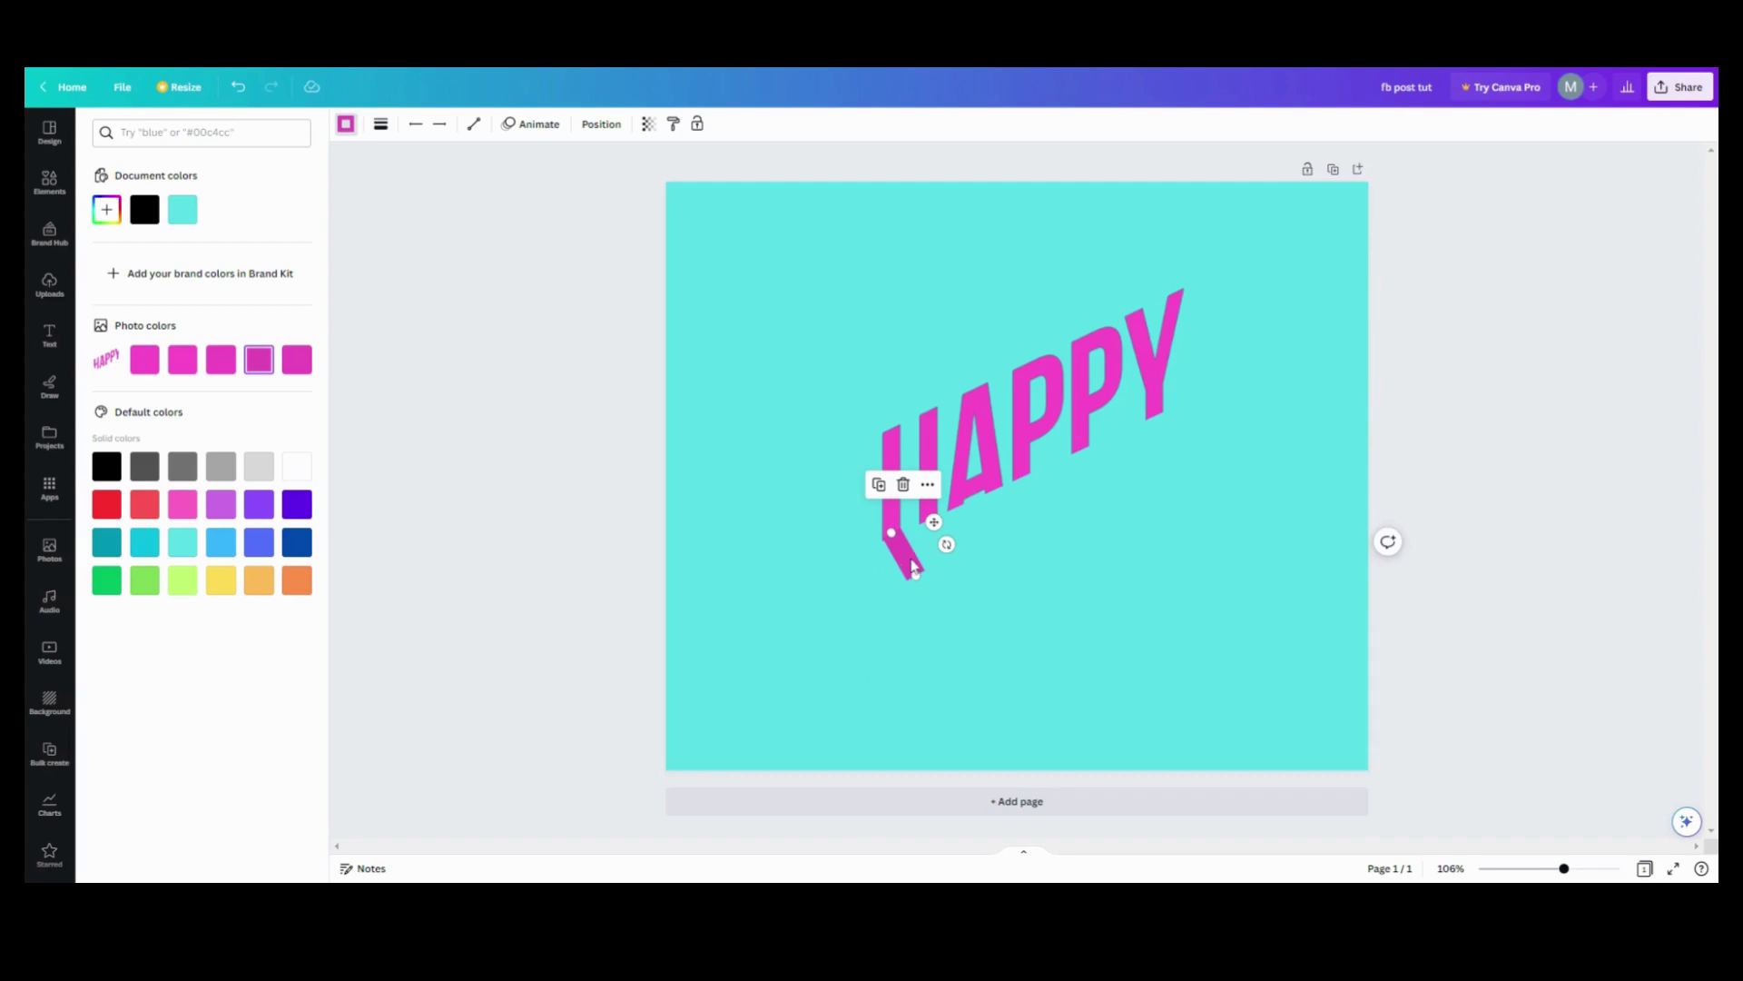
{"action": "left_click_drag", "start_coordinate": [913, 565], "coordinate": [913, 565]}
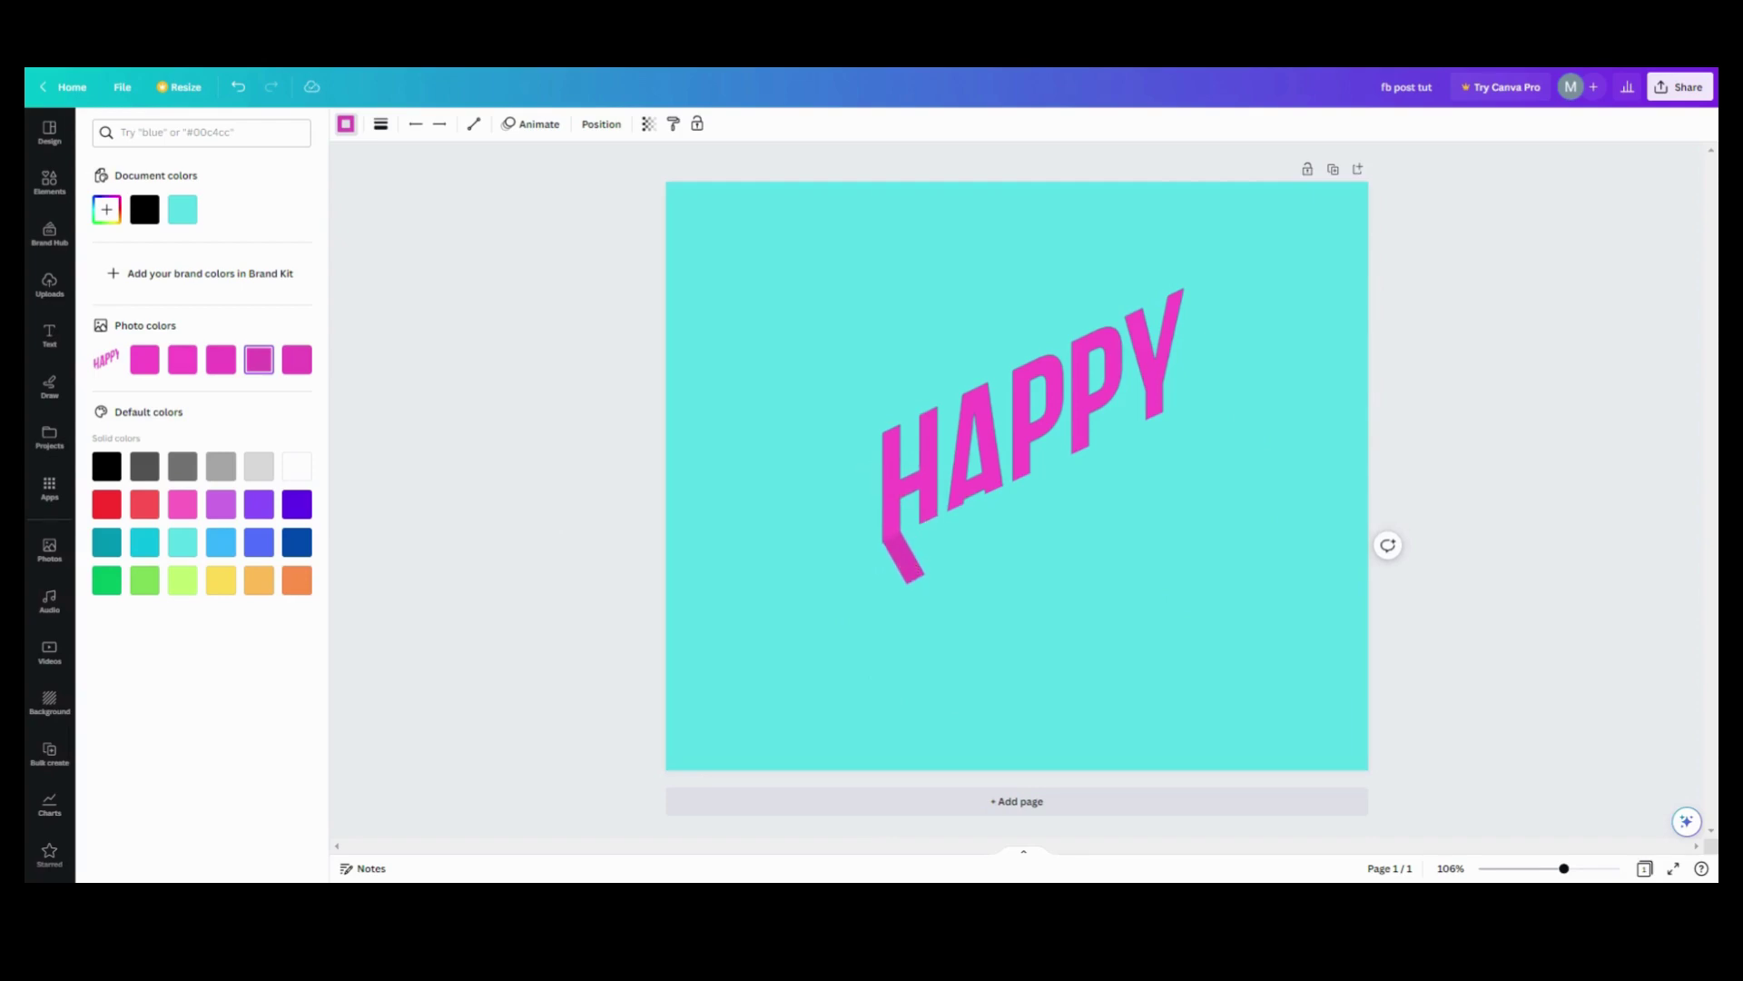
Duplicate the slanted pink line and place the copy under the right leg of the H
{"action": "left_click", "coordinate": [906, 560]}
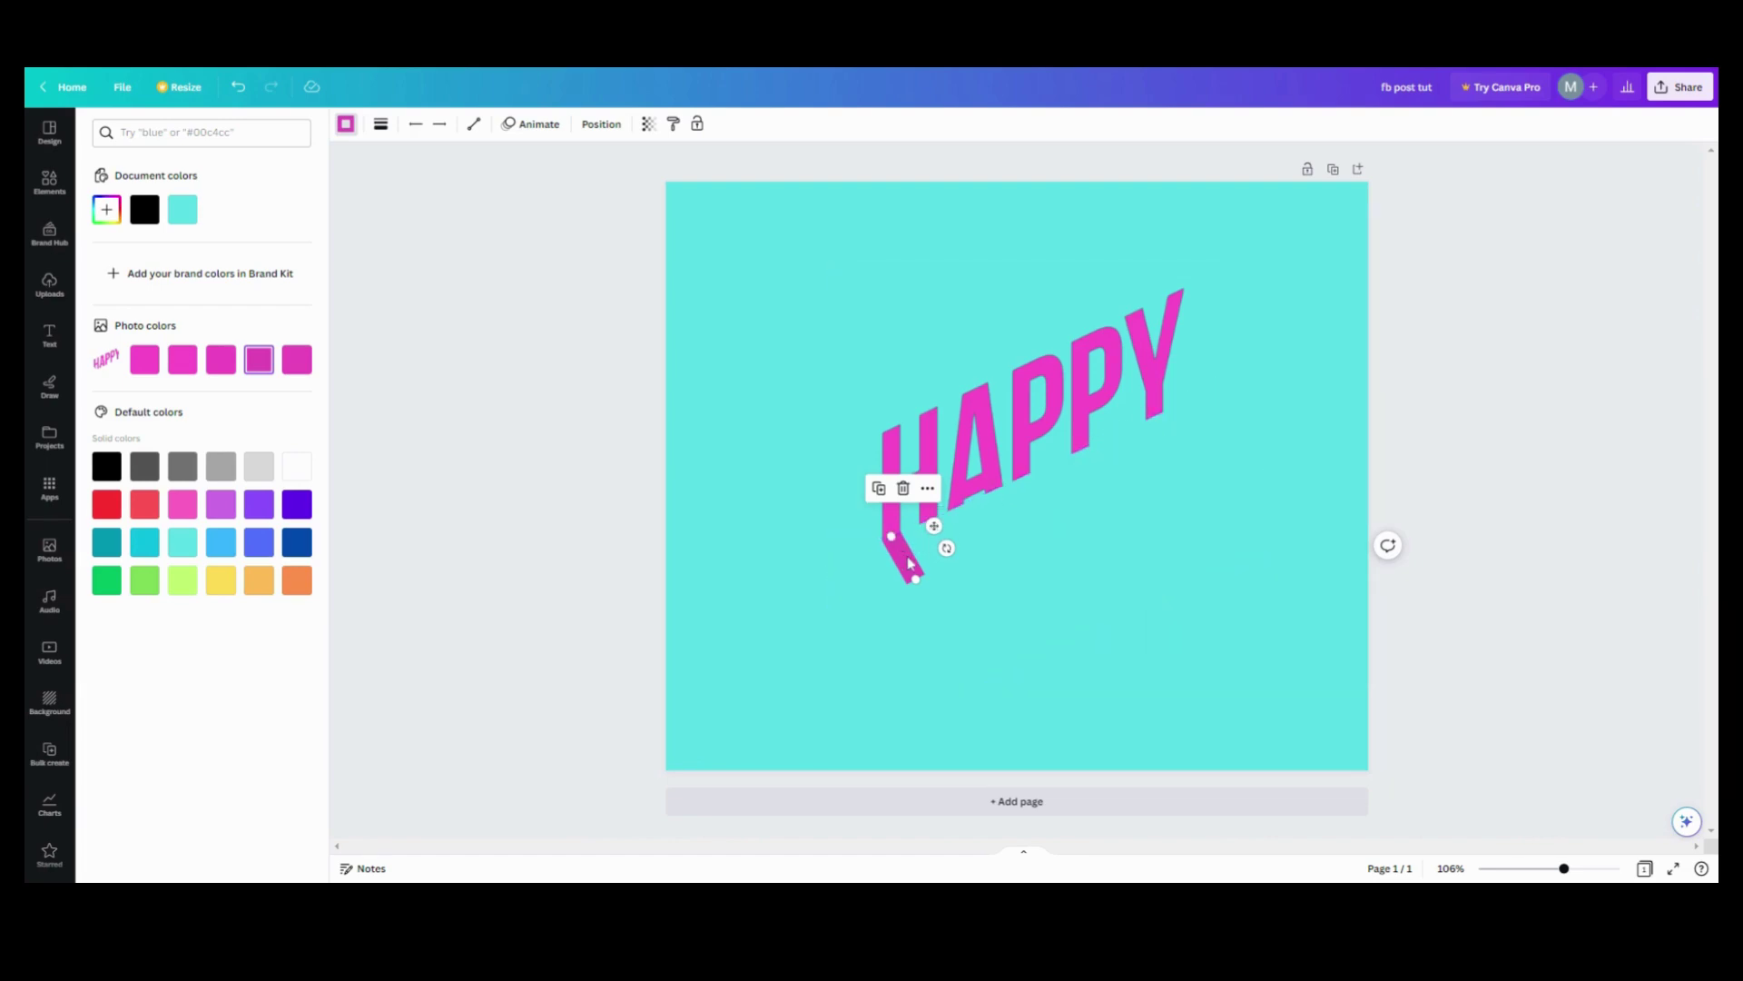
{"action": "left_click_drag", "start_coordinate": [907, 558], "coordinate": [941, 540]}
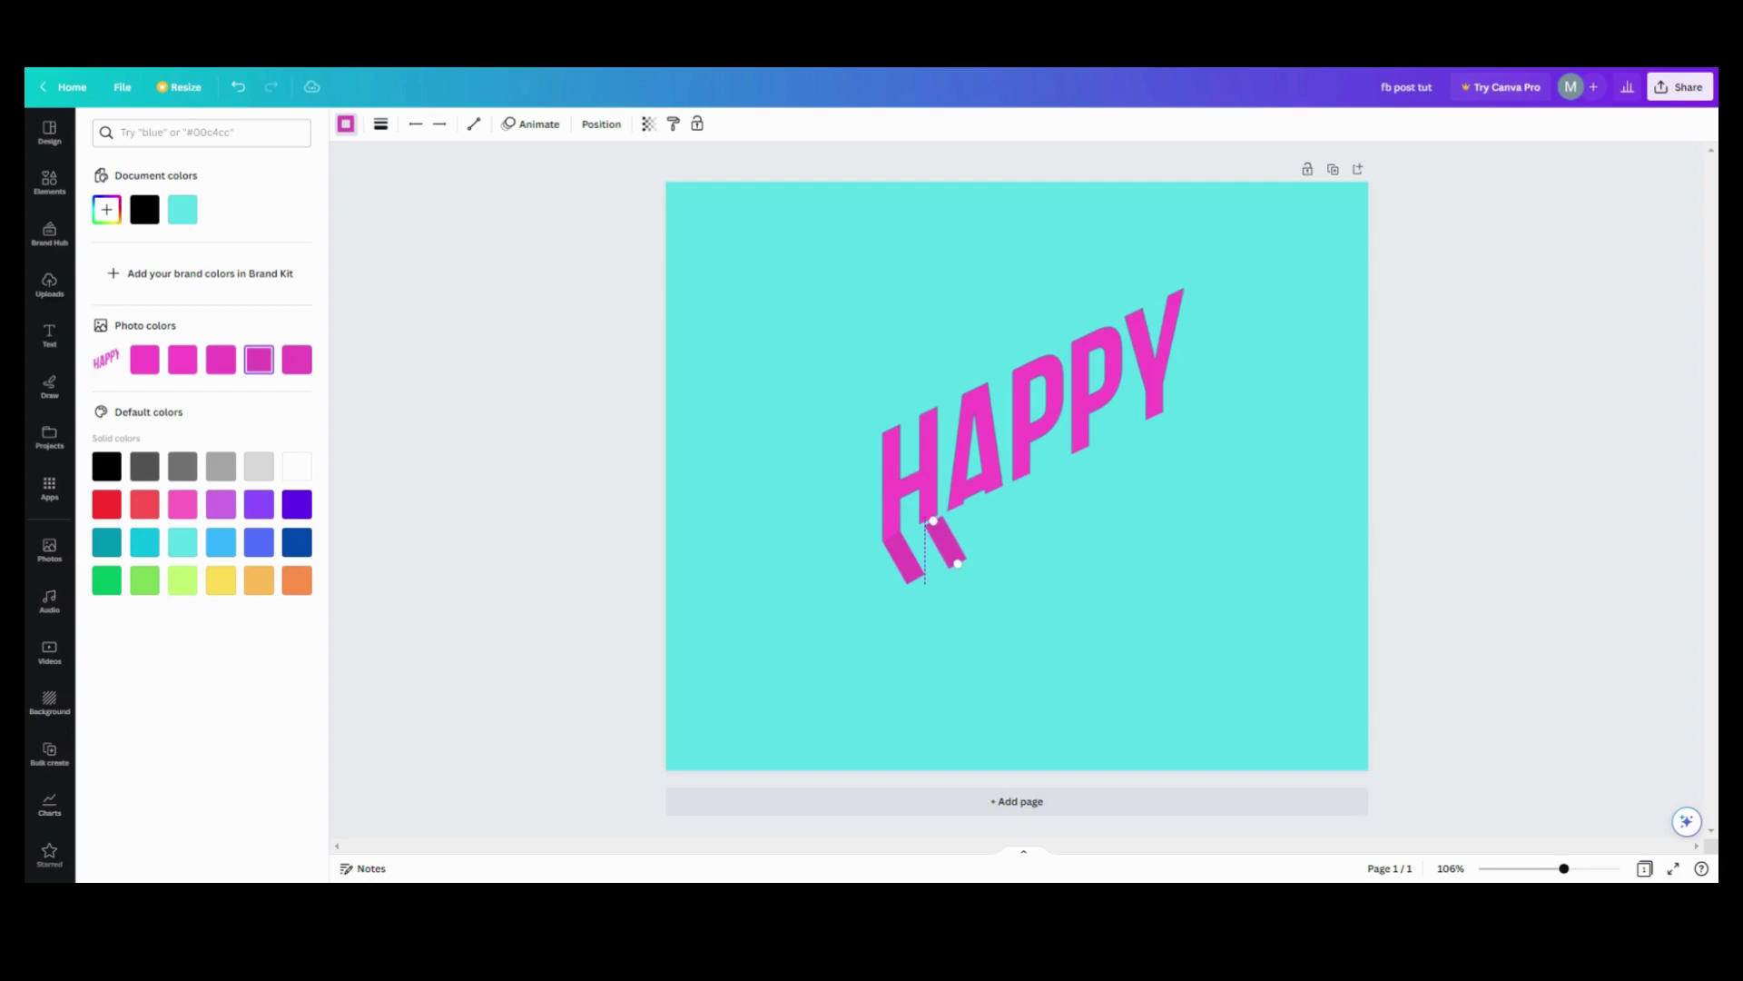
{"action": "left_click_drag", "start_coordinate": [936, 537], "coordinate": [936, 537]}
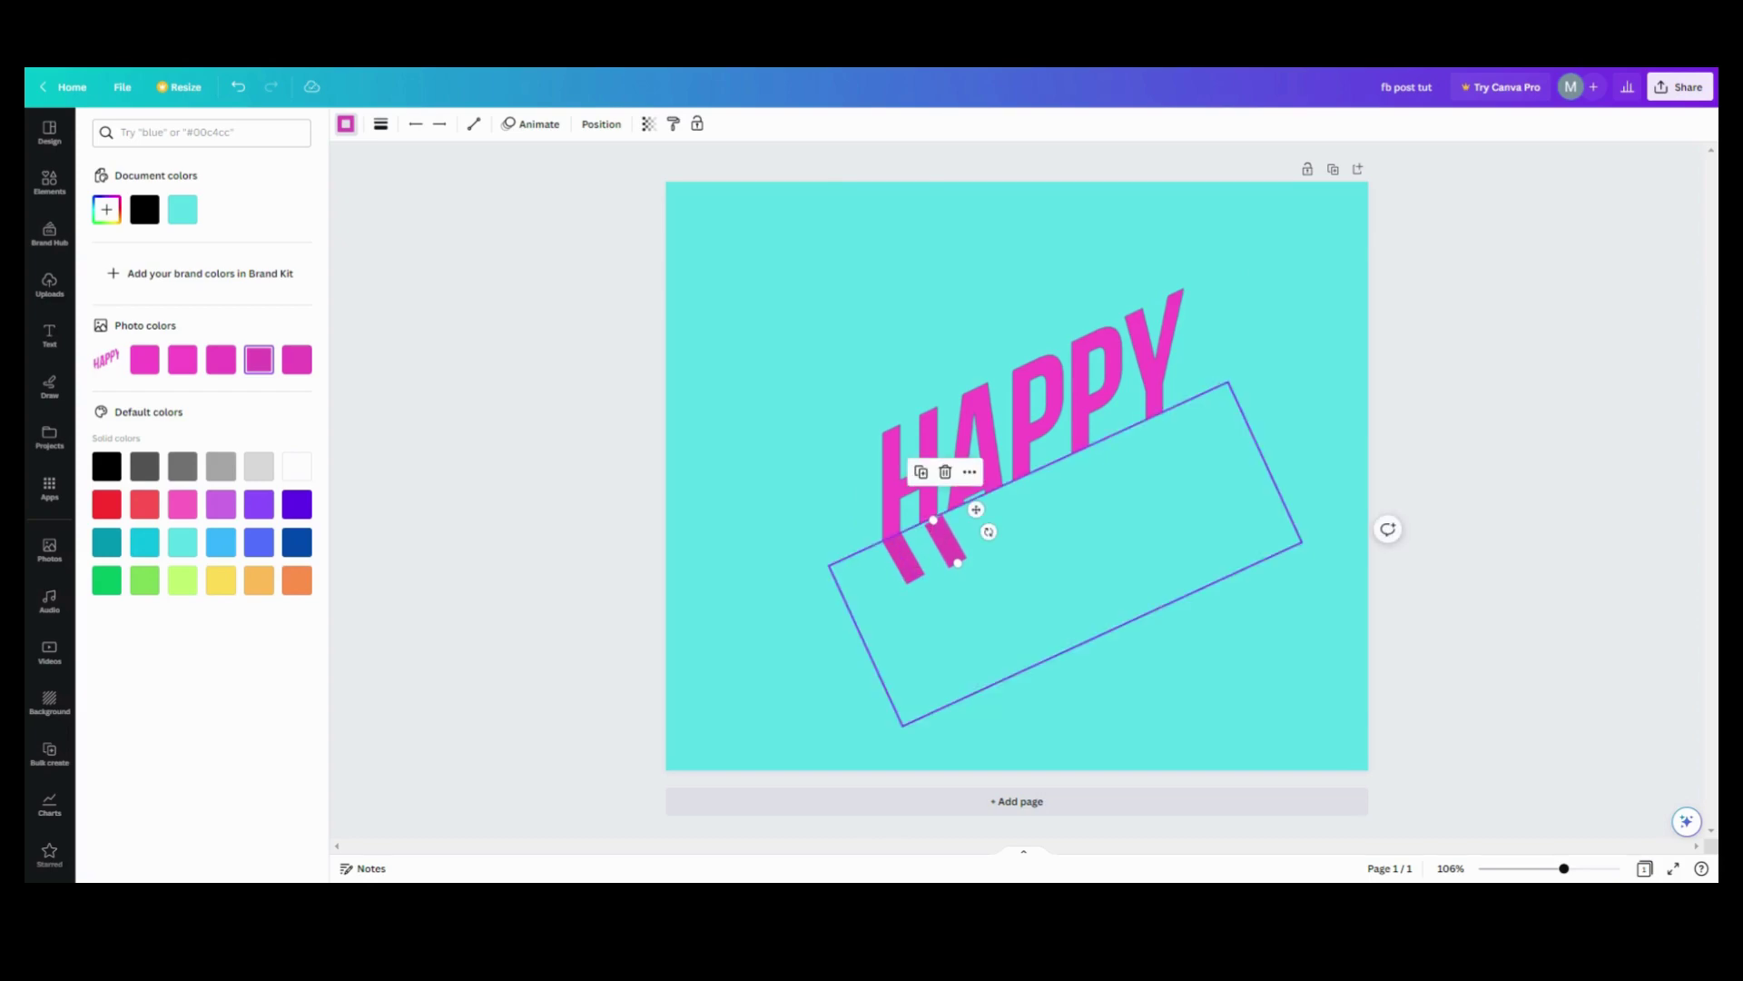
{"action": "left_click", "coordinate": [776, 548]}
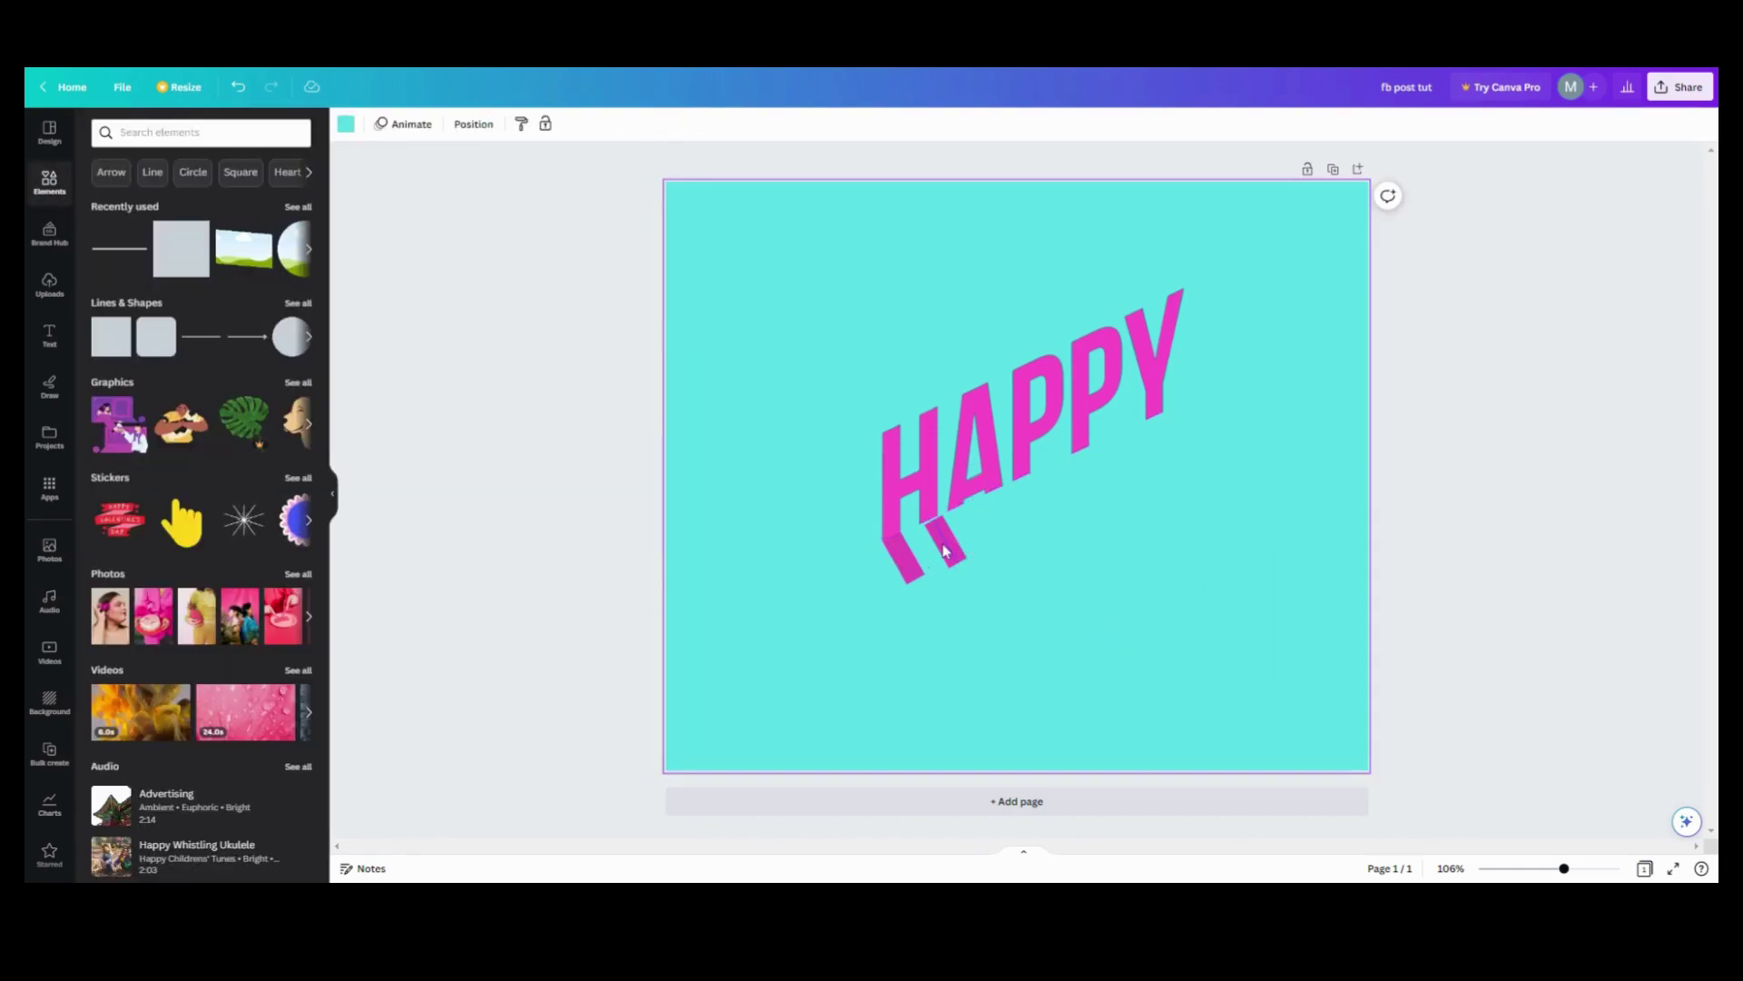
Place further copies of the slanted pink line under the feet of the letters A, P, P and Y
{"action": "left_click", "coordinate": [951, 549]}
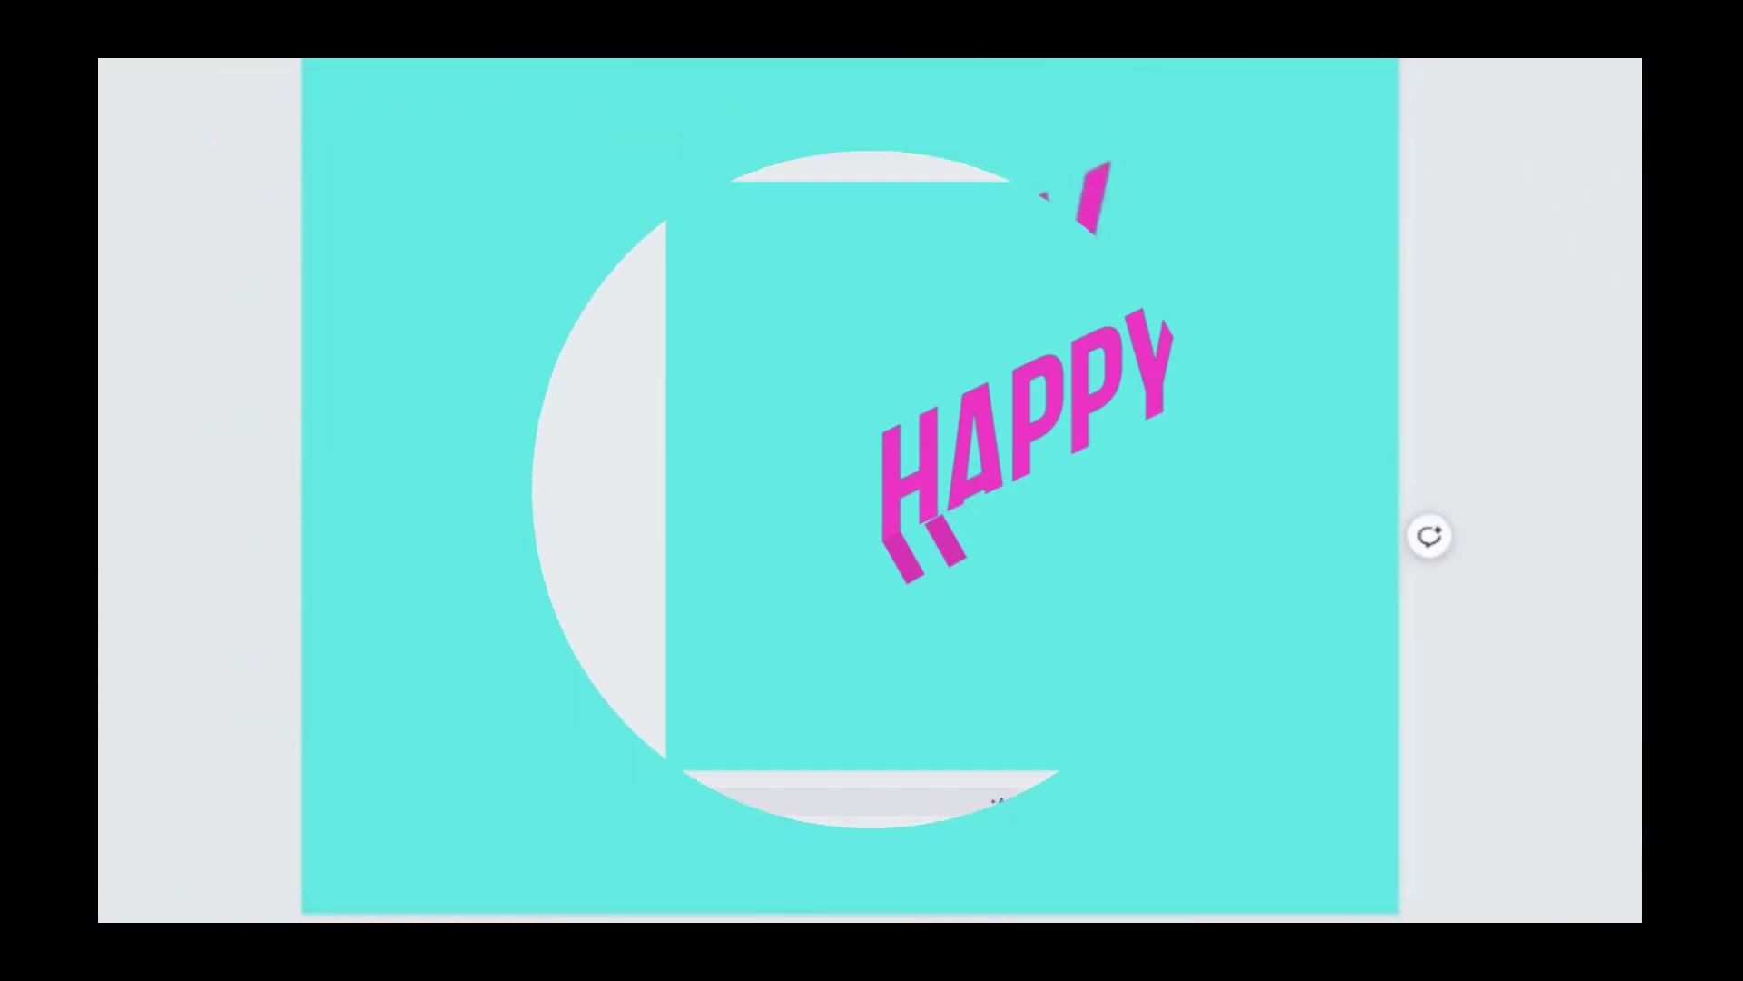
{"action": "left_click", "coordinate": [692, 463]}
{"action": "mouse_move", "coordinate": [726, 549]}
{"action": "left_mouse_down"}
{"action": "mouse_move", "coordinate": [759, 506]}
{"action": "mouse_move", "coordinate": [771, 523]}
{"action": "mouse_move", "coordinate": [820, 486]}
{"action": "mouse_move", "coordinate": [835, 511]}
{"action": "mouse_move", "coordinate": [977, 450]}
{"action": "mouse_move", "coordinate": [970, 436]}
{"action": "mouse_move", "coordinate": [1004, 439]}
{"action": "mouse_move", "coordinate": [1075, 385]}
{"action": "mouse_move", "coordinate": [1085, 398]}
{"action": "left_mouse_up"}
{"action": "key", "text": "Escape"}
{"action": "left_click", "coordinate": [788, 536]}
{"action": "left_click", "coordinate": [732, 424]}
{"action": "left_click", "coordinate": [898, 525]}
{"action": "left_click", "coordinate": [887, 505]}
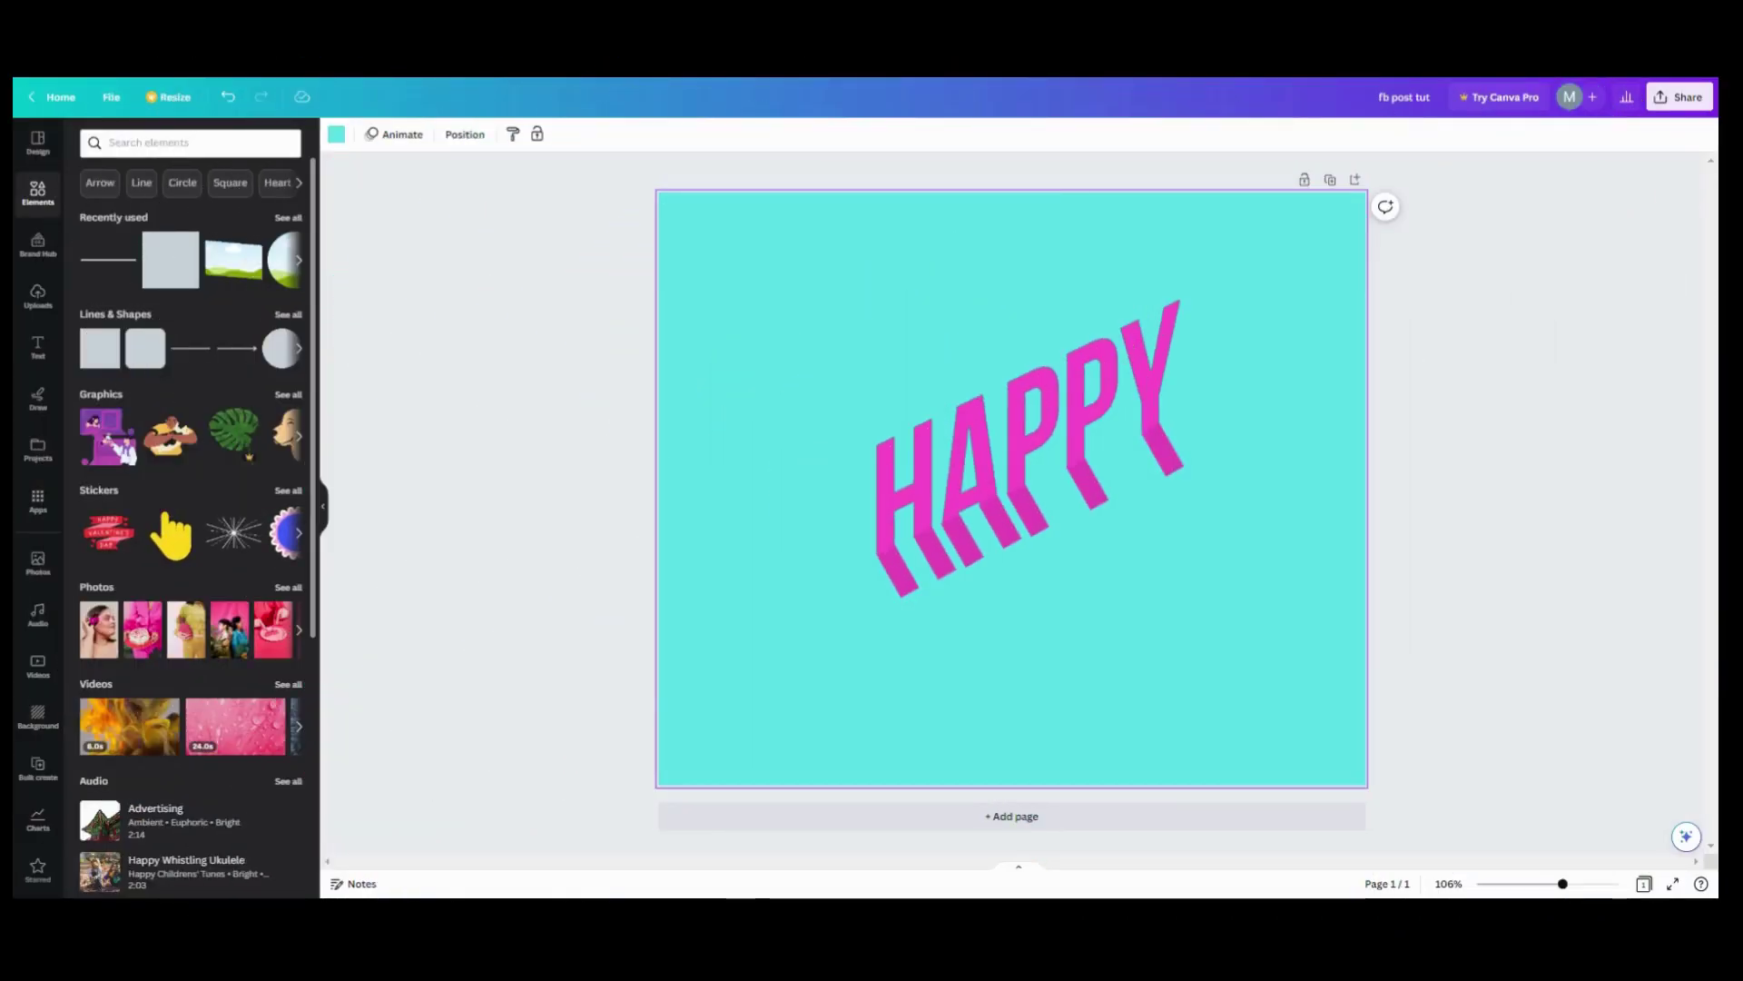
Add the starred Black Gradient Rectangle graphic to the page
{"action": "scroll", "coordinate": [26, 631], "scroll_direction": "down", "scroll_amount": 2}
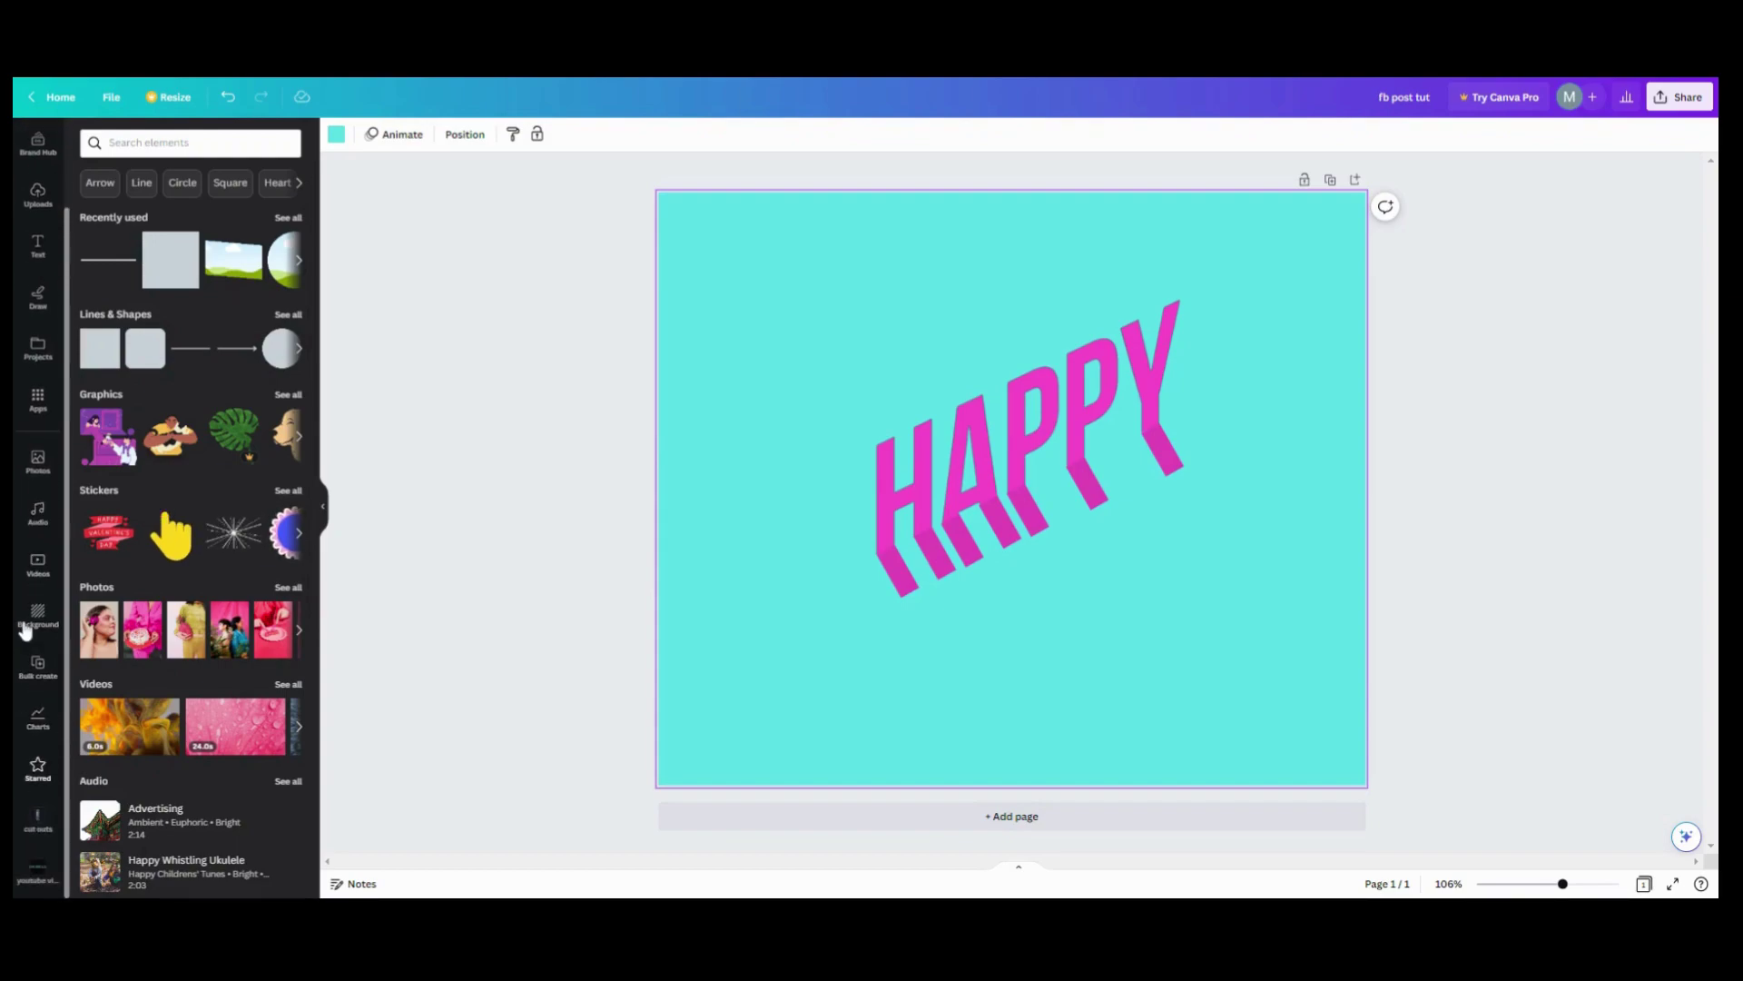
{"action": "left_click", "coordinate": [37, 767]}
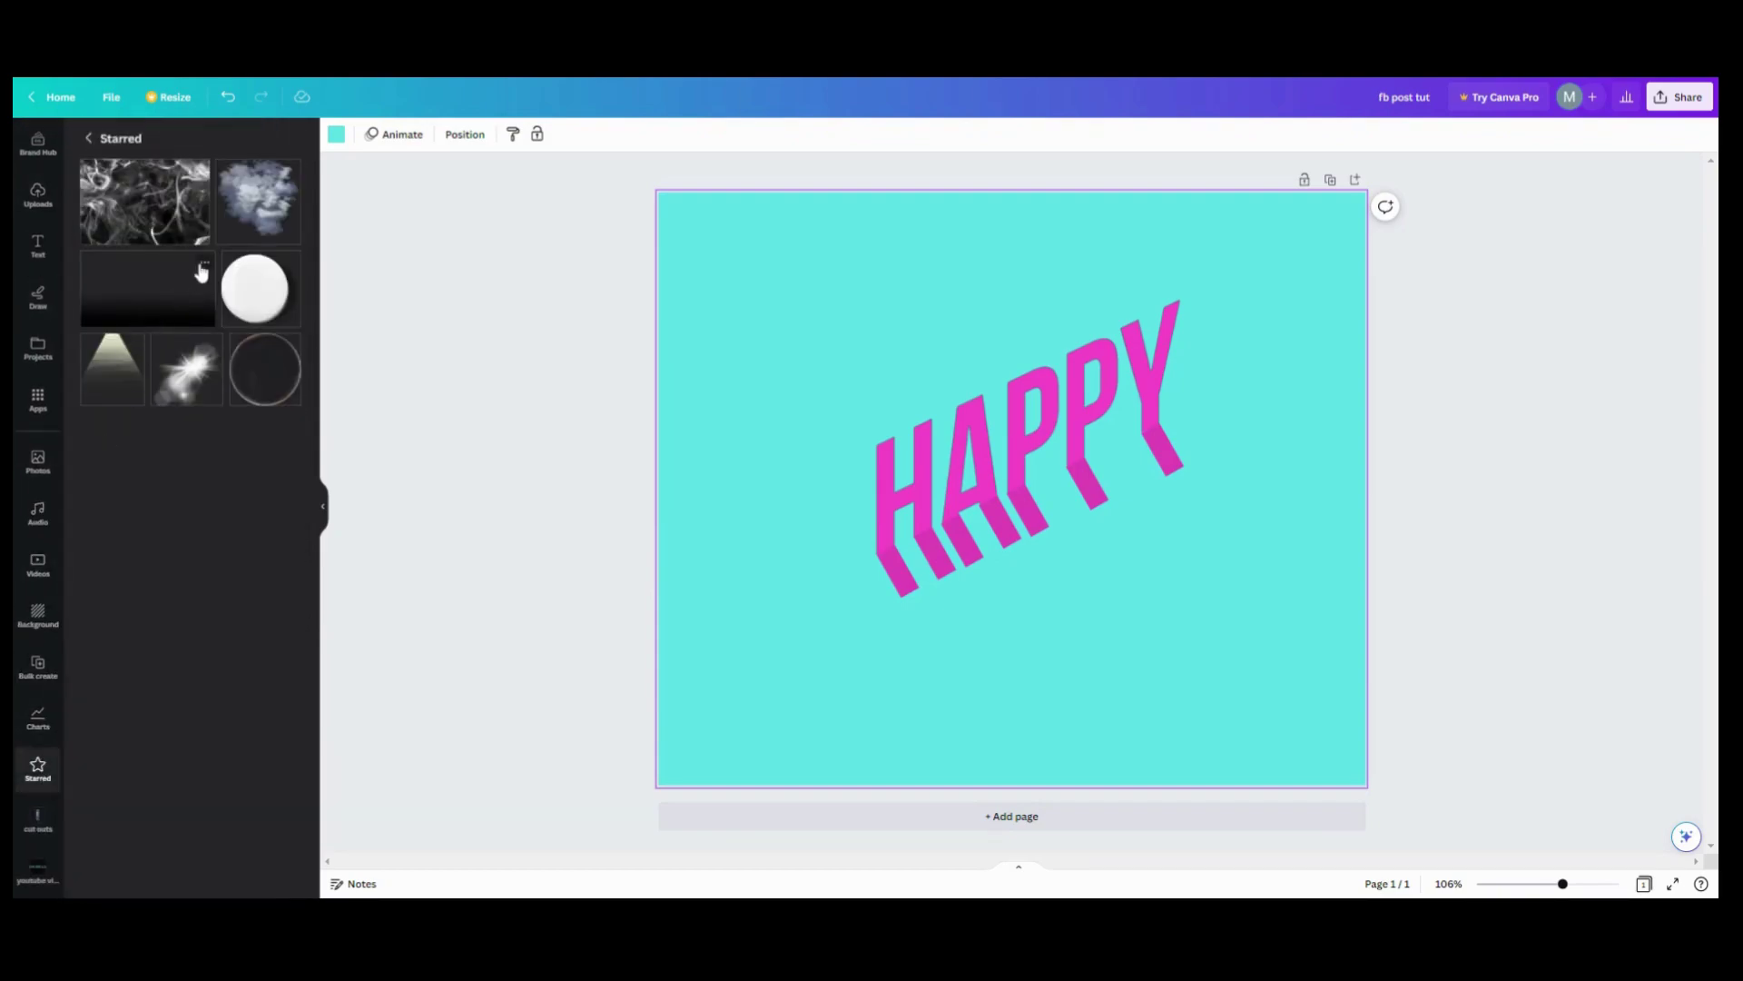
{"action": "left_click", "coordinate": [203, 264]}
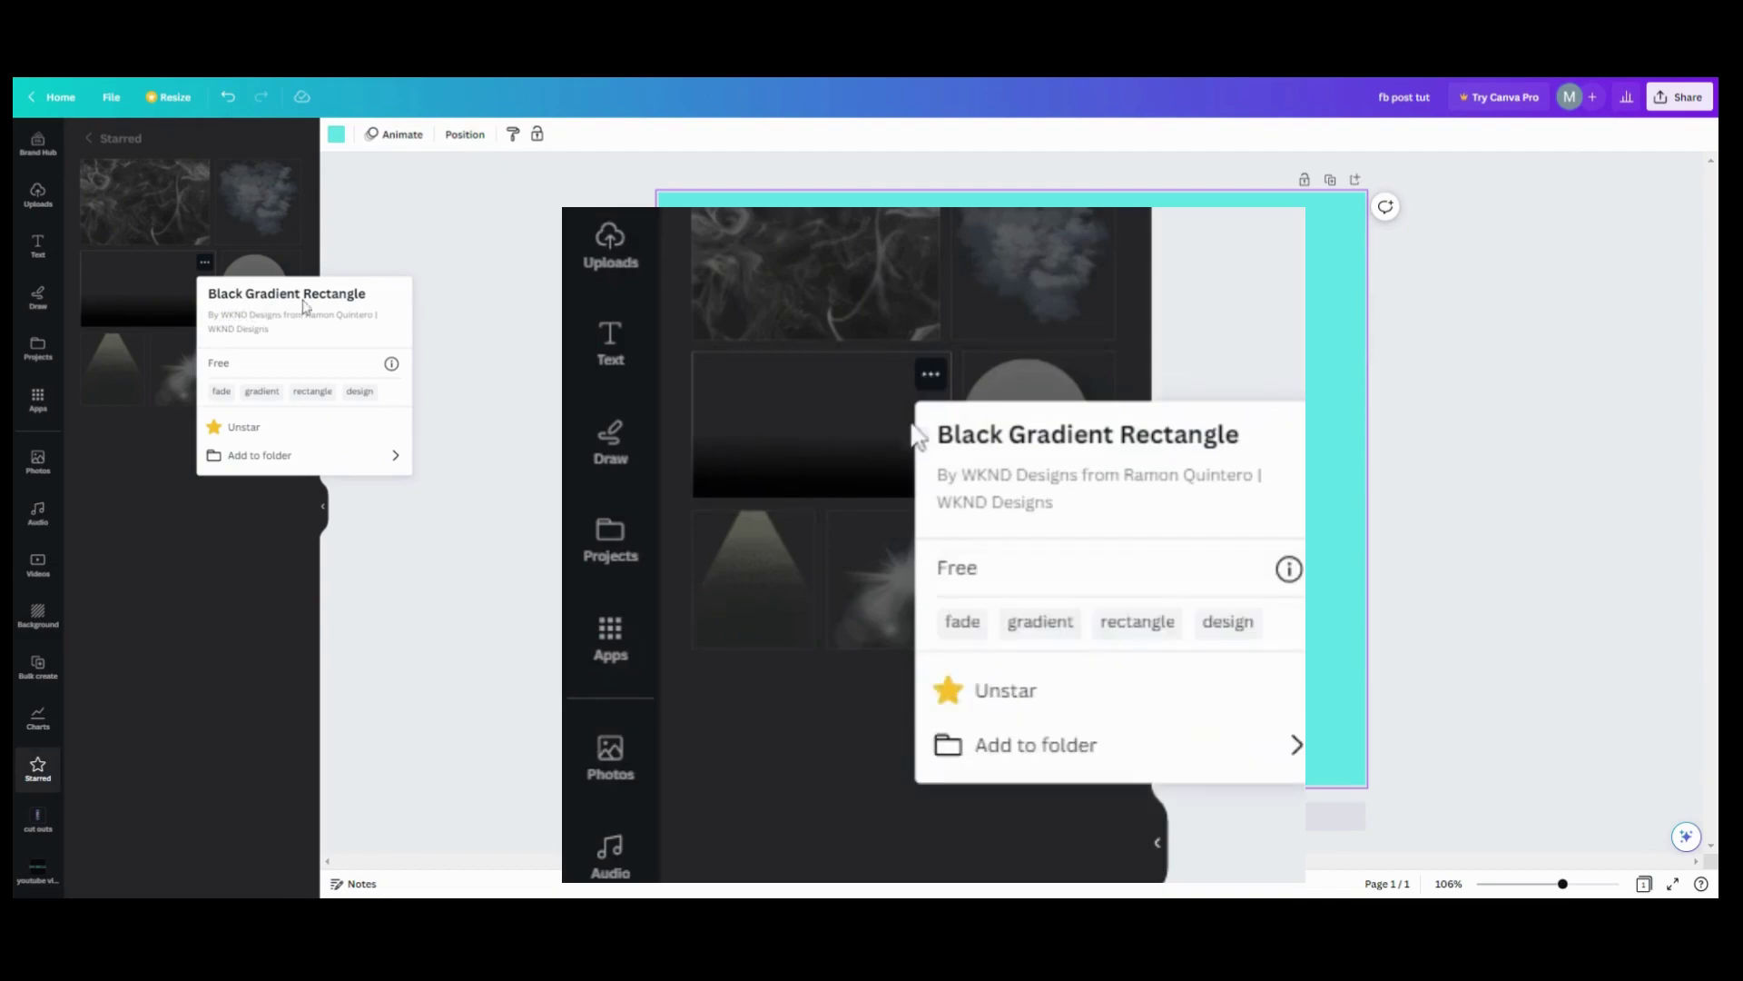
{"action": "left_click", "coordinate": [163, 307]}
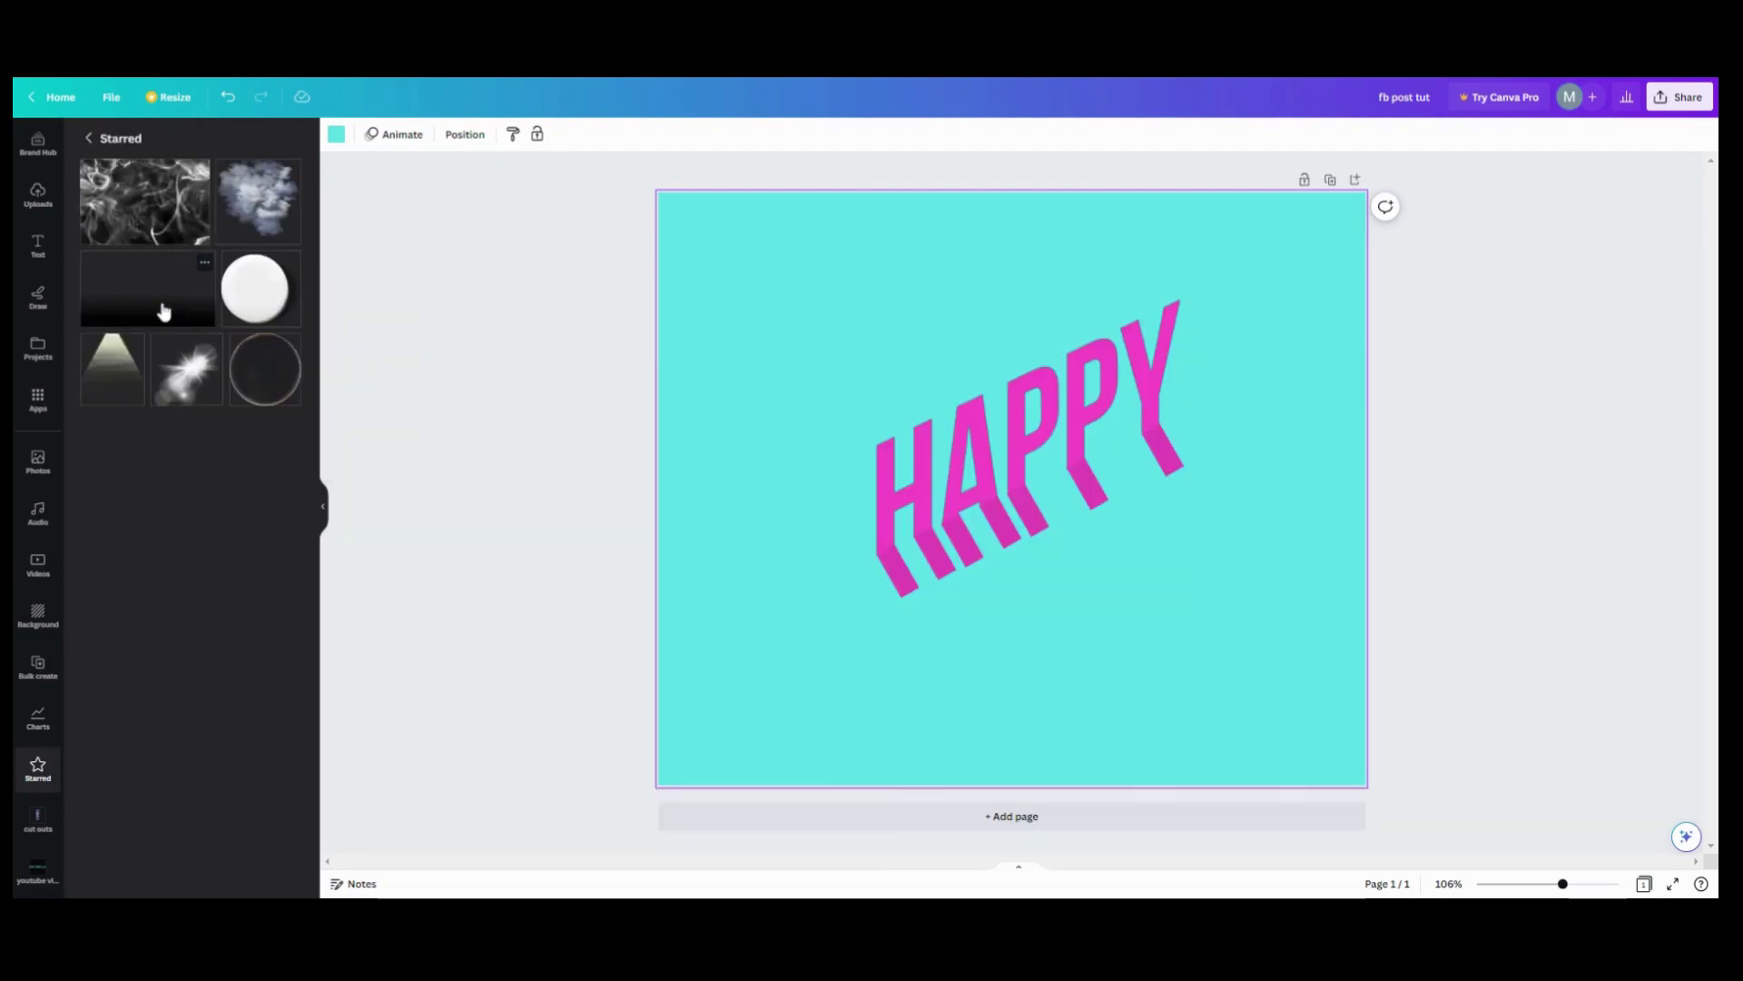
{"action": "left_click", "coordinate": [163, 311]}
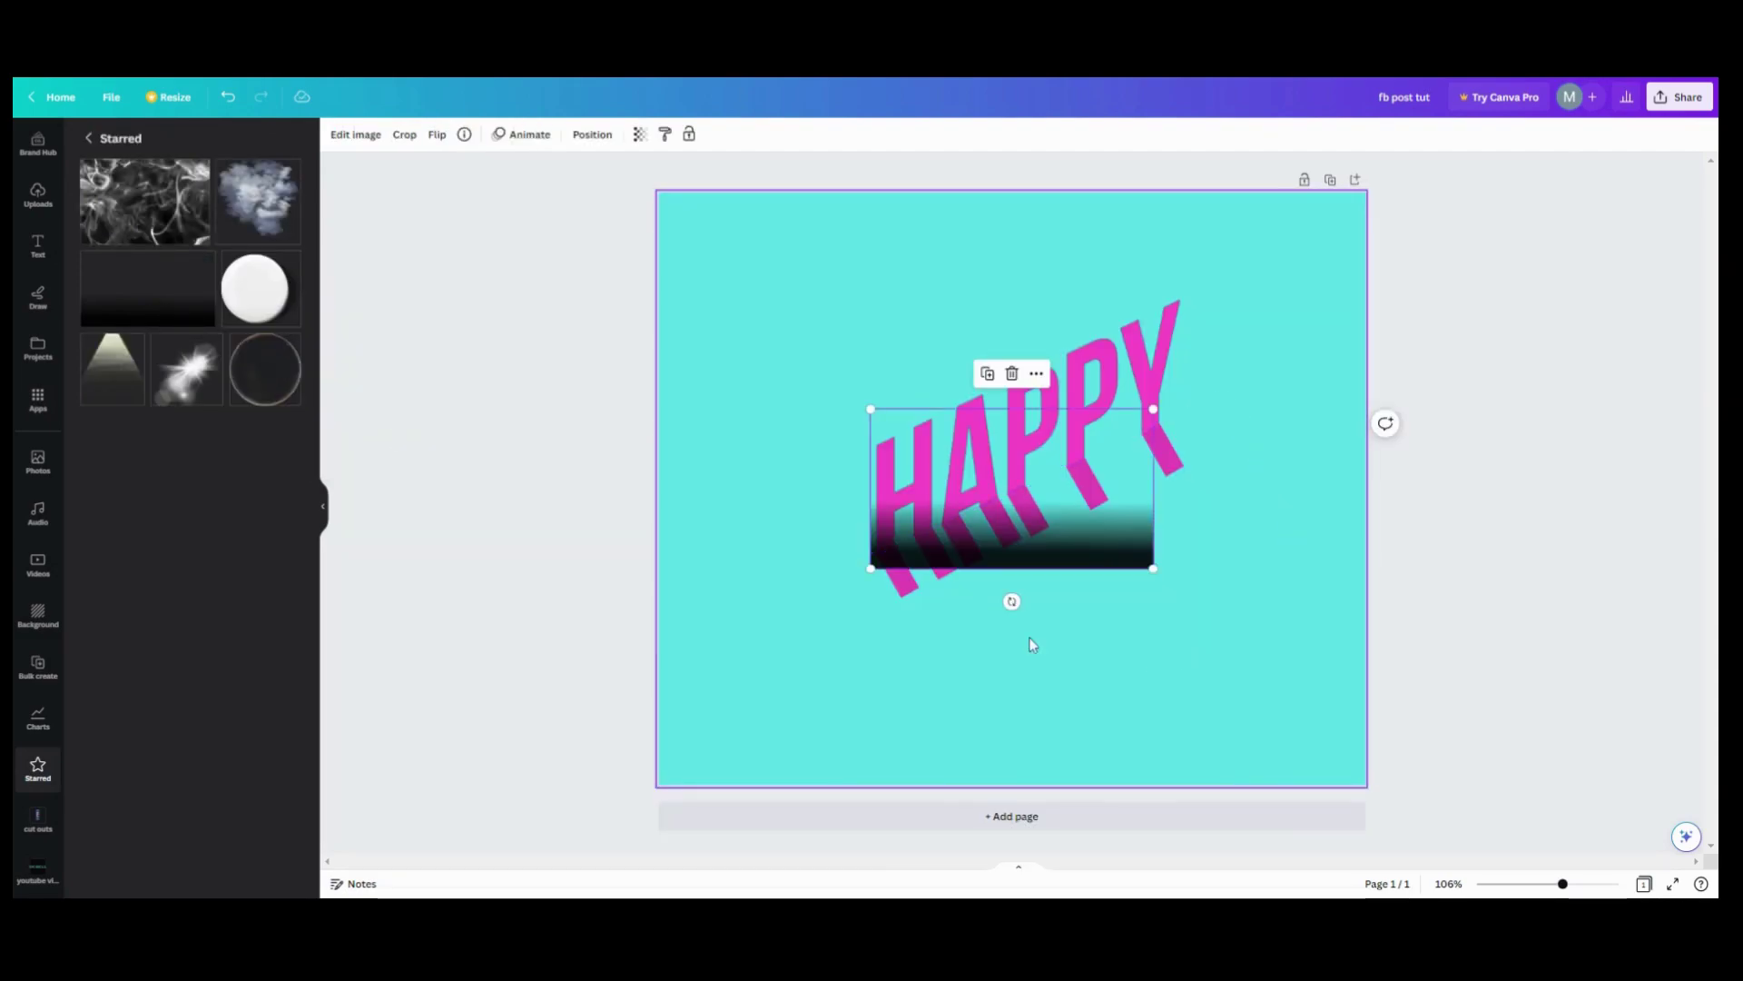
Rotate the gradient so its dark edge follows the fold line at the feet of HAPPY, and enlarge it across the page's full width
{"action": "left_click_drag", "start_coordinate": [1012, 601], "coordinate": [908, 208]}
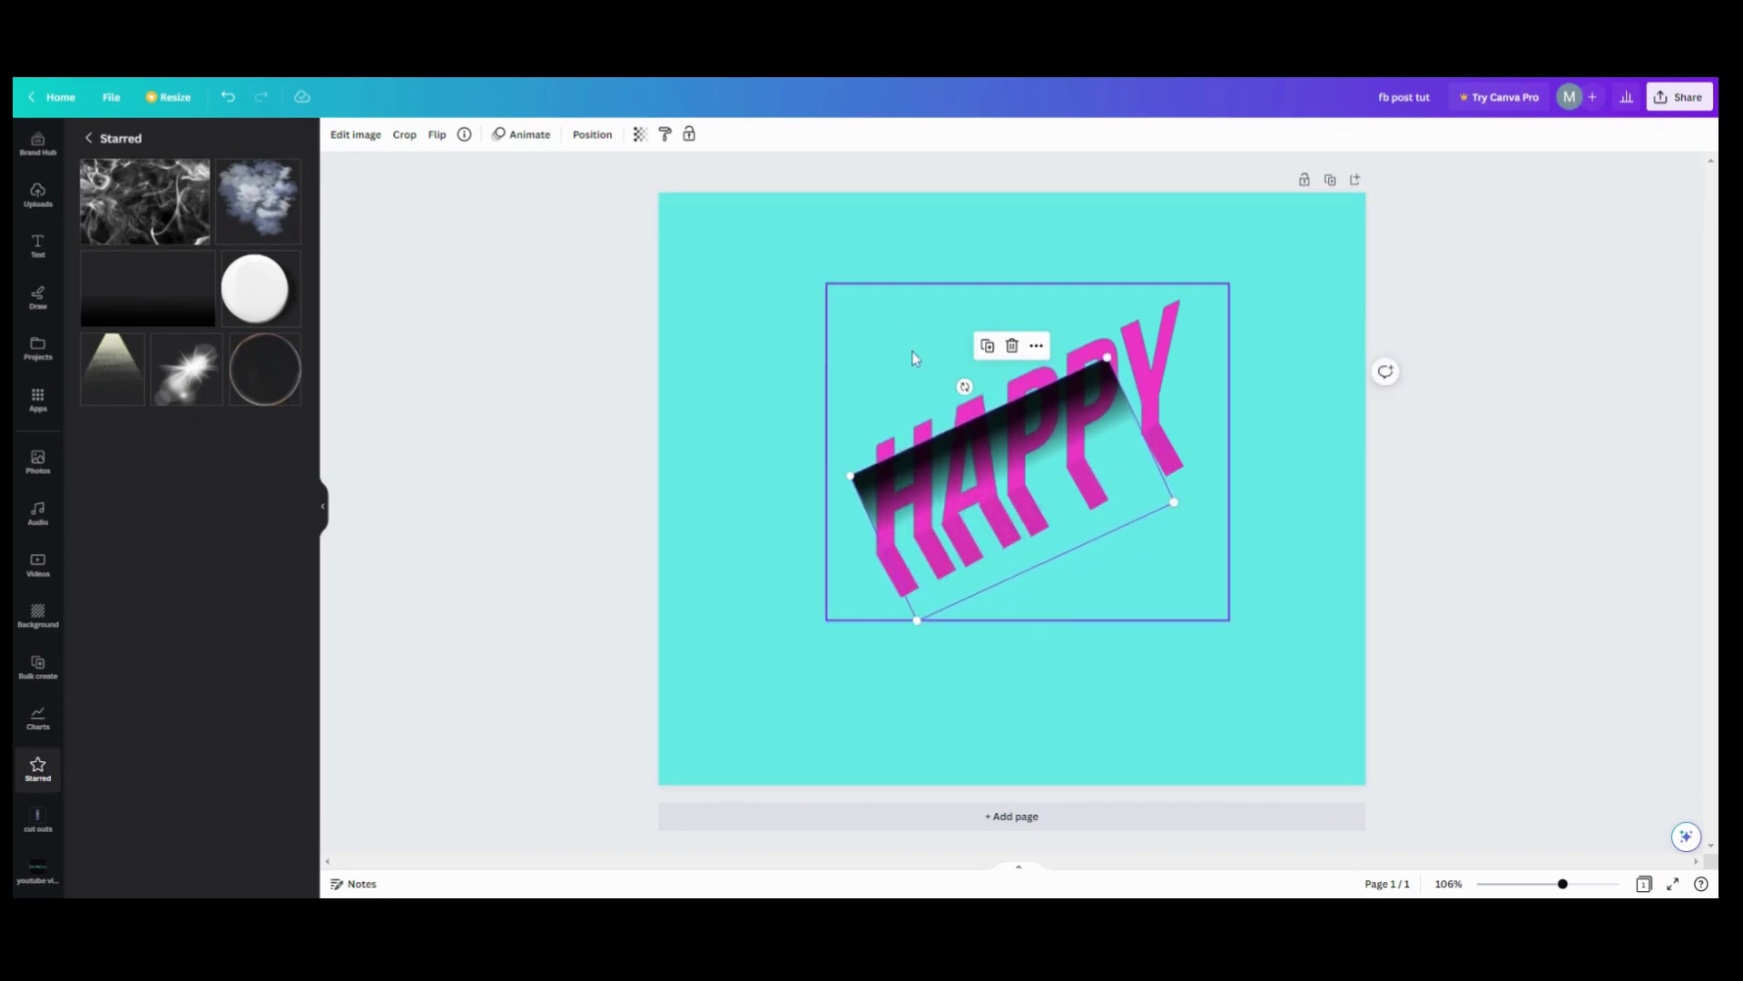
{"action": "left_click_drag", "start_coordinate": [981, 484], "coordinate": [922, 614]}
{"action": "left_click_drag", "start_coordinate": [922, 614], "coordinate": [922, 612]}
{"action": "left_click_drag", "start_coordinate": [1116, 622], "coordinate": [1553, 617]}
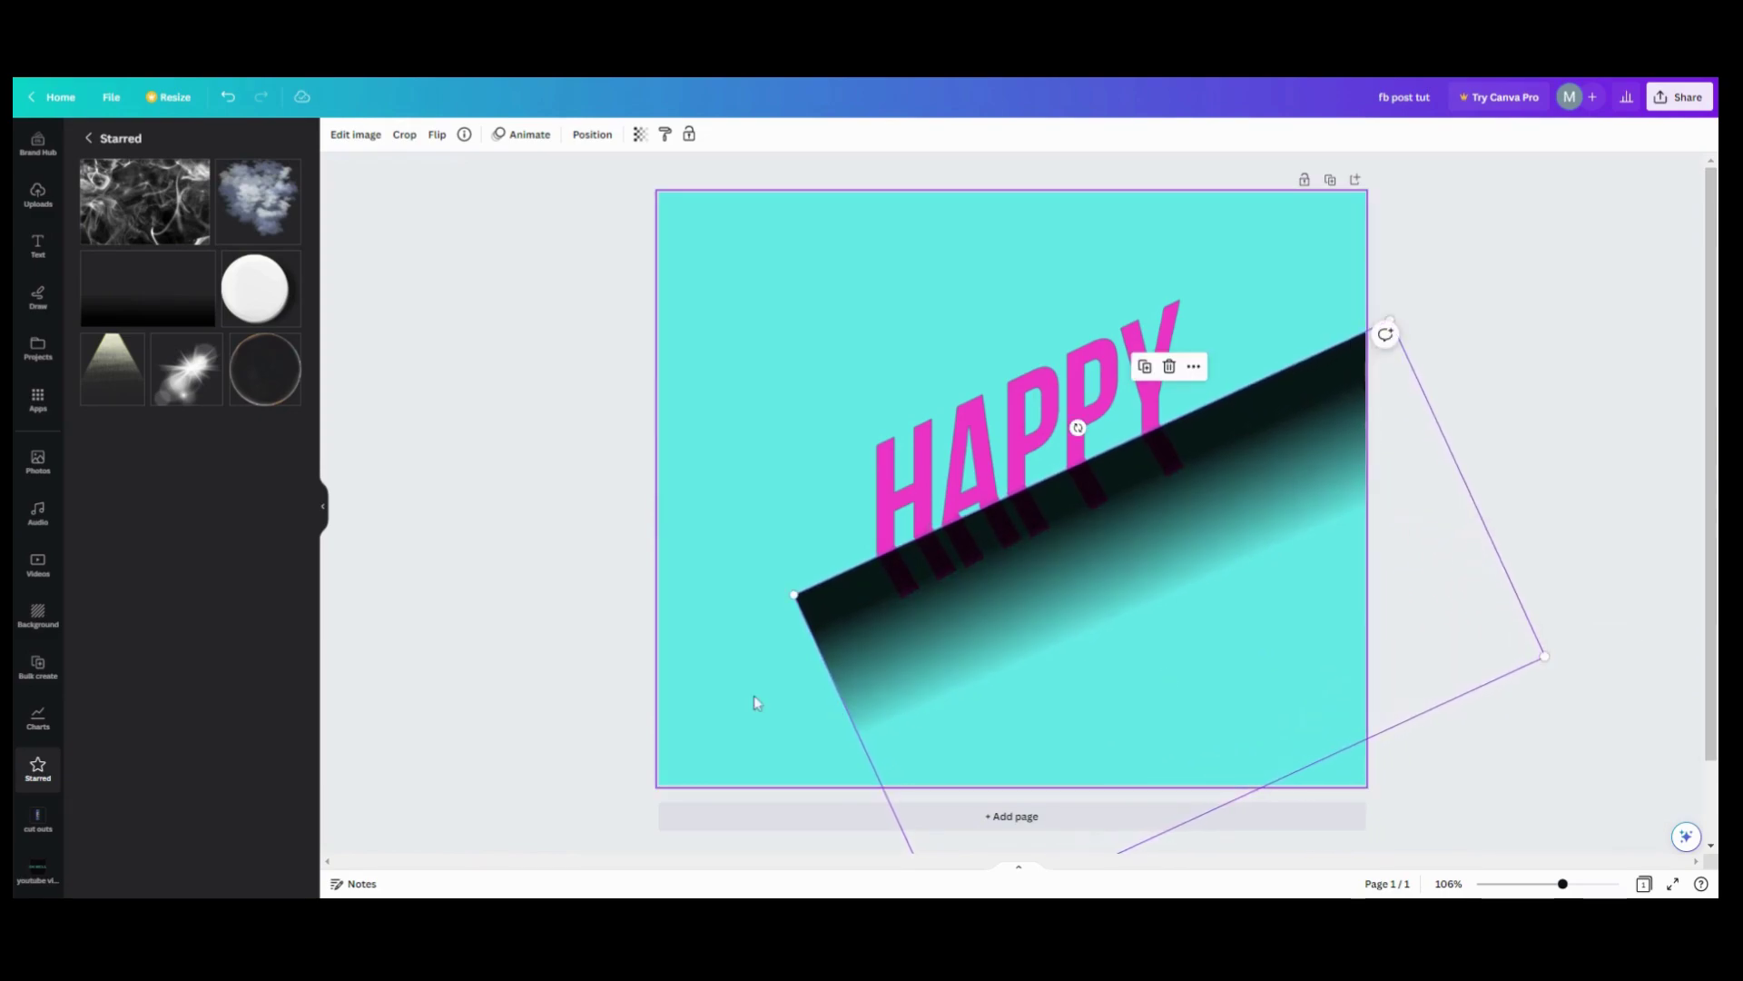
{"action": "left_click_drag", "start_coordinate": [1563, 884], "coordinate": [1541, 883]}
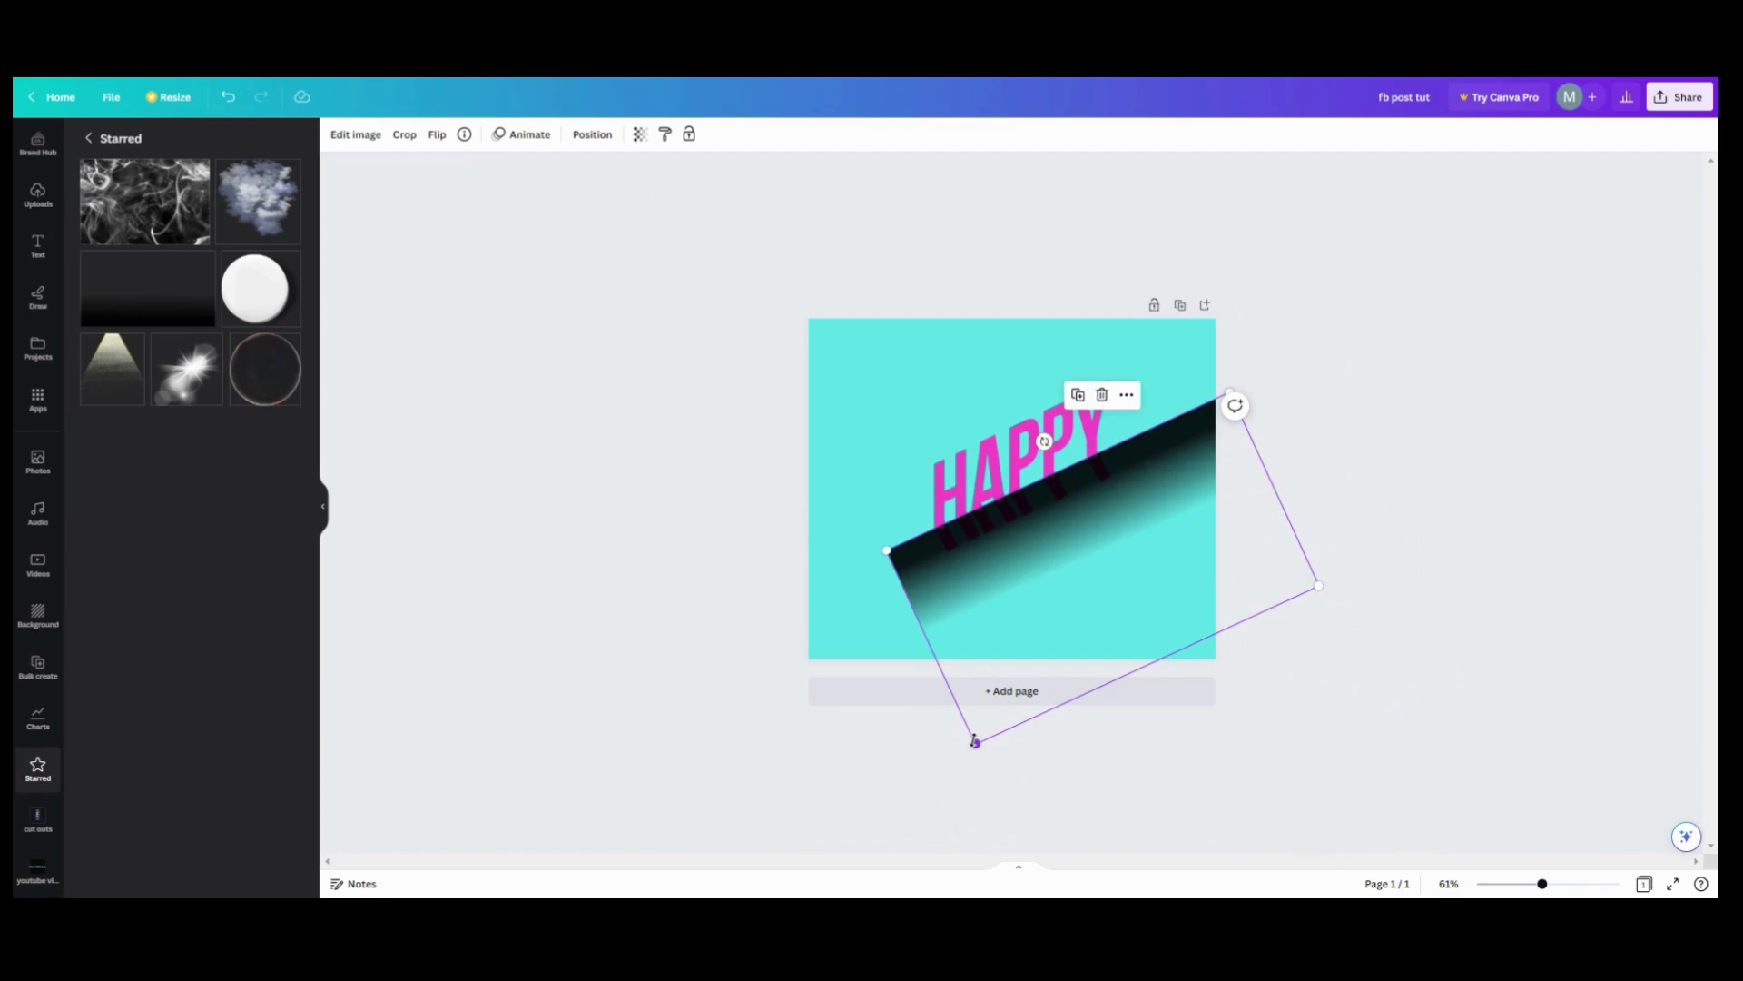
{"action": "left_click_drag", "start_coordinate": [976, 743], "coordinate": [802, 818]}
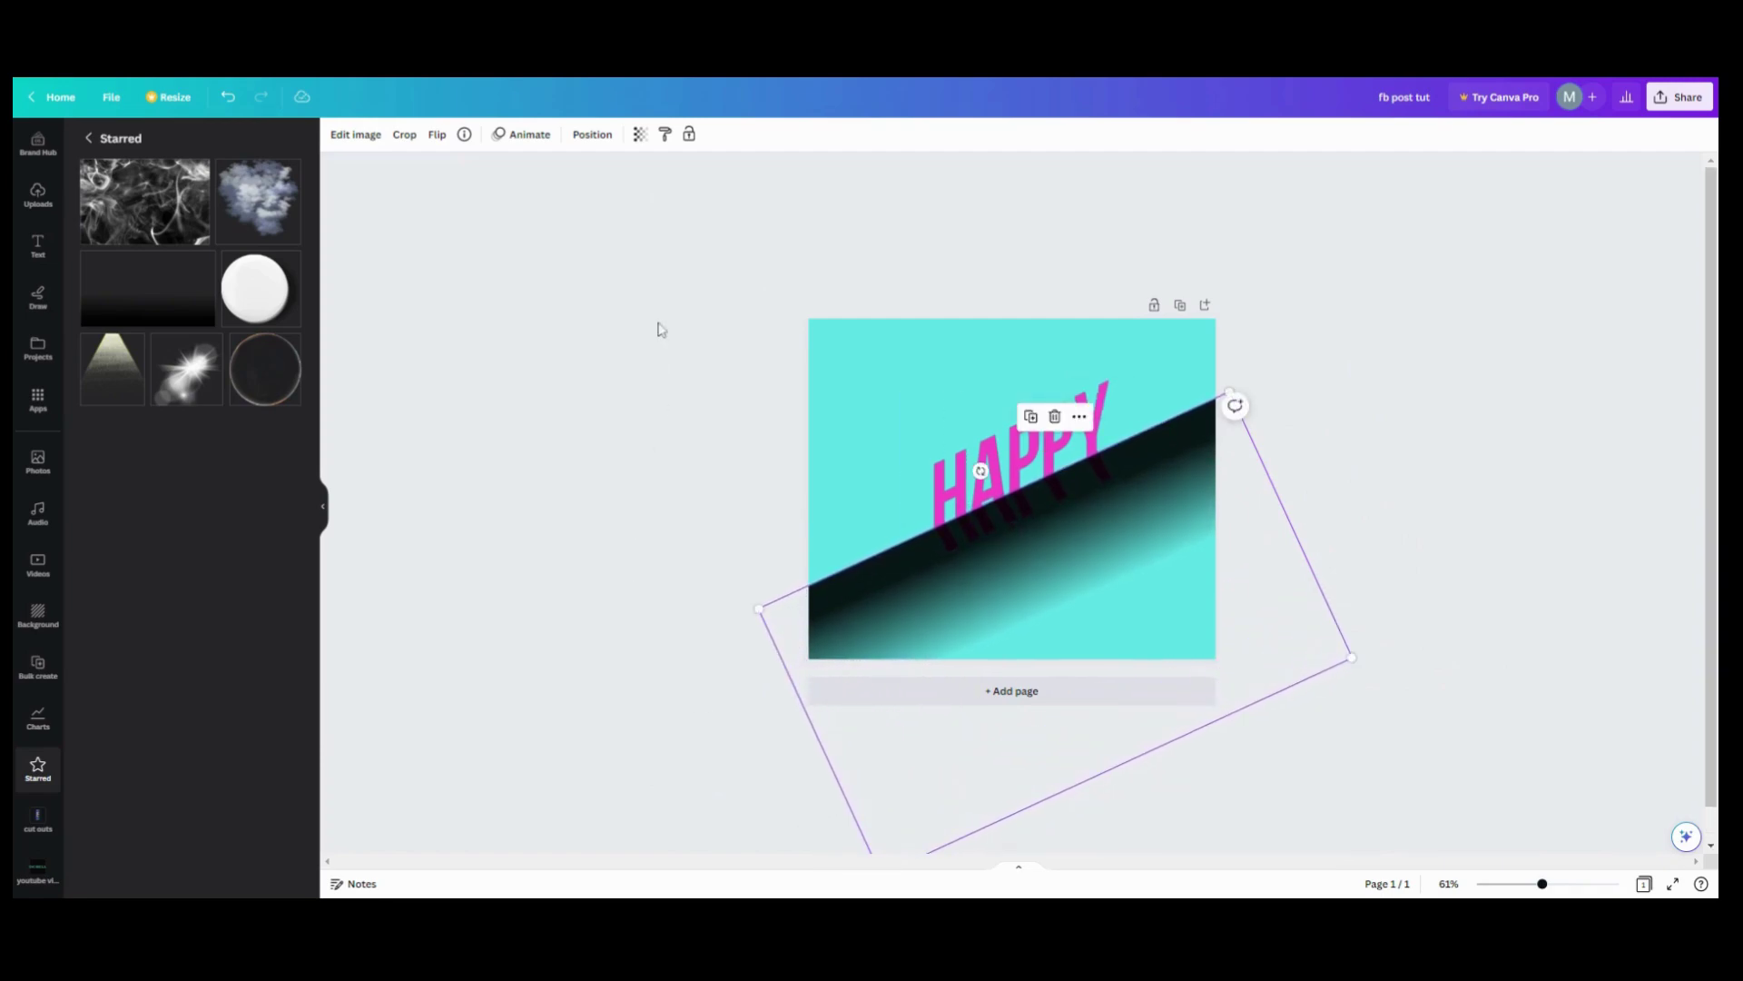
Set the gradient's transparency to 63 and place a duplicate with its dark edge along the lower ends of the strips
{"action": "left_click", "coordinate": [640, 135]}
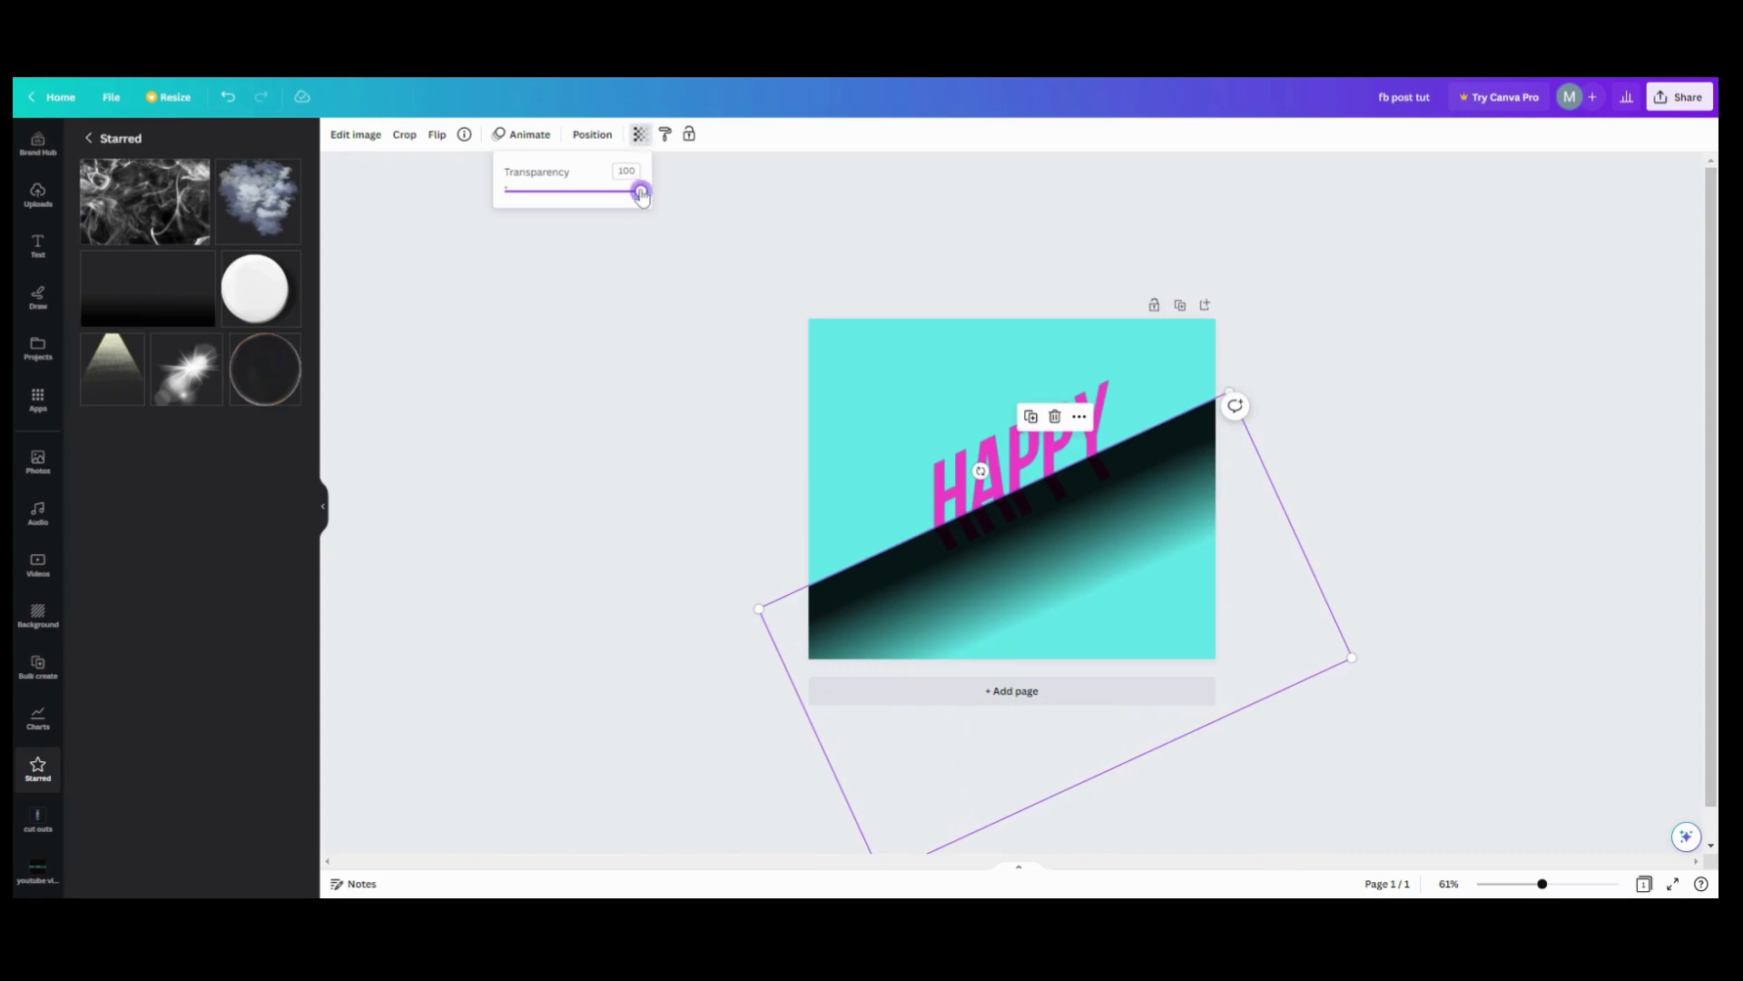
{"action": "left_click_drag", "start_coordinate": [640, 193], "coordinate": [596, 194]}
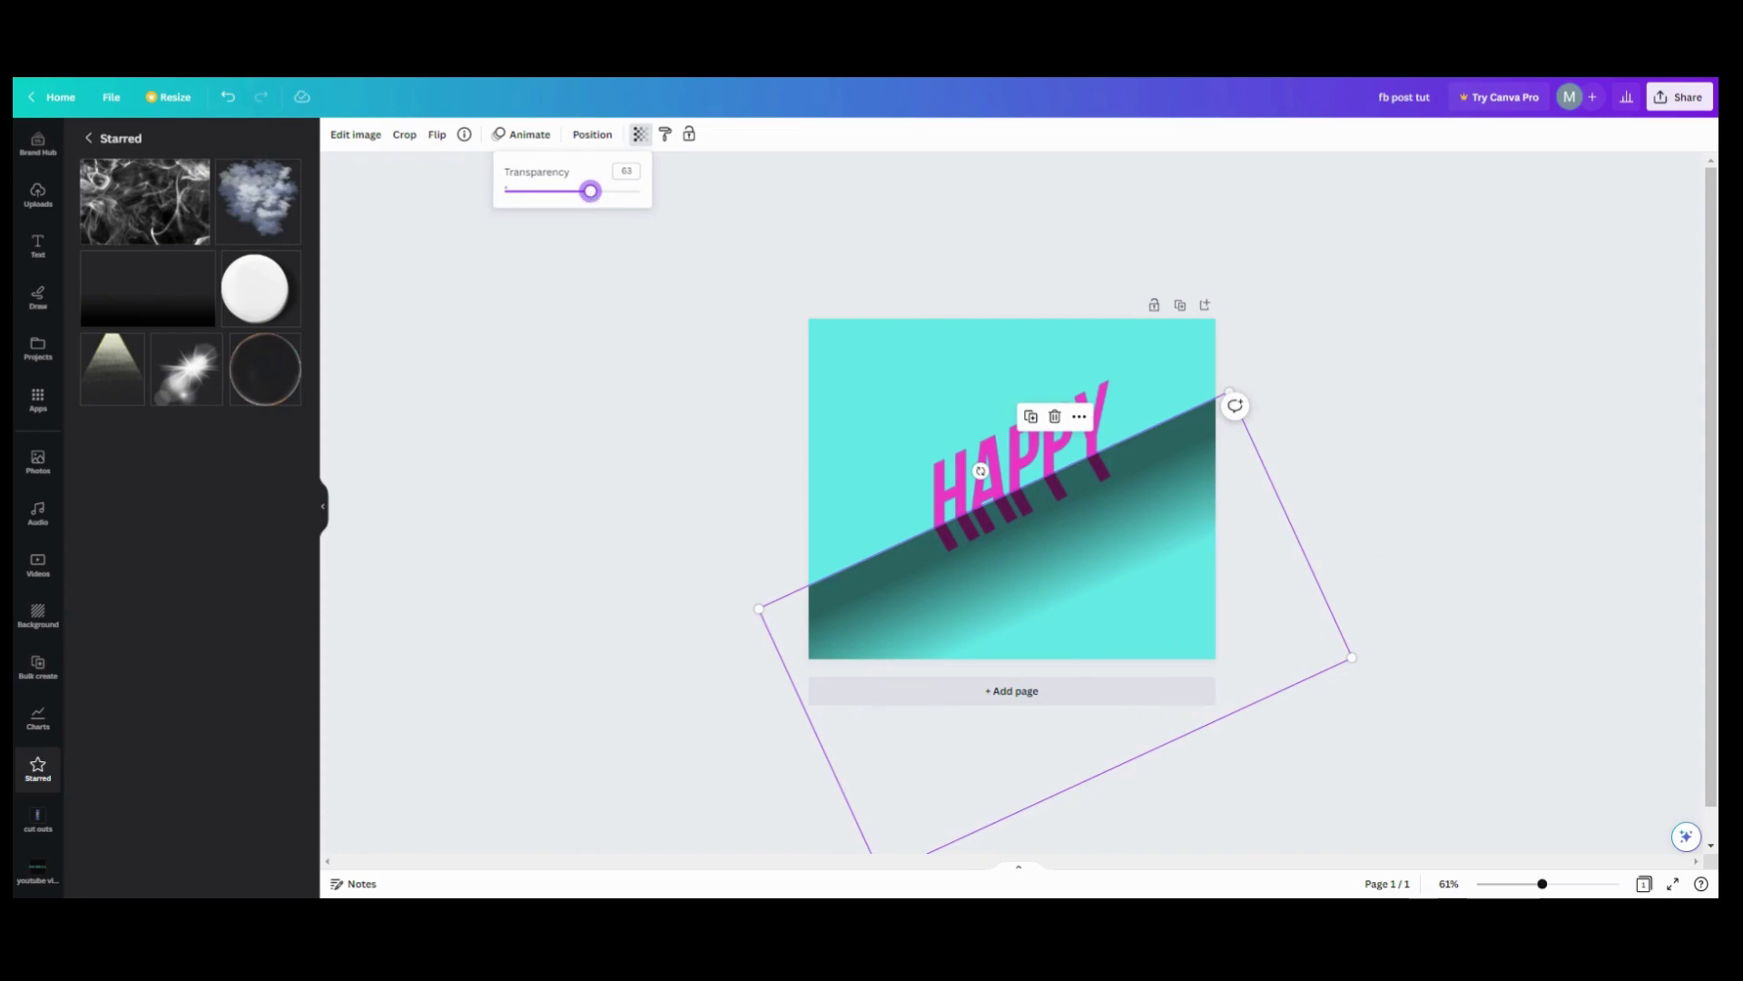
{"action": "left_click", "coordinate": [1029, 416]}
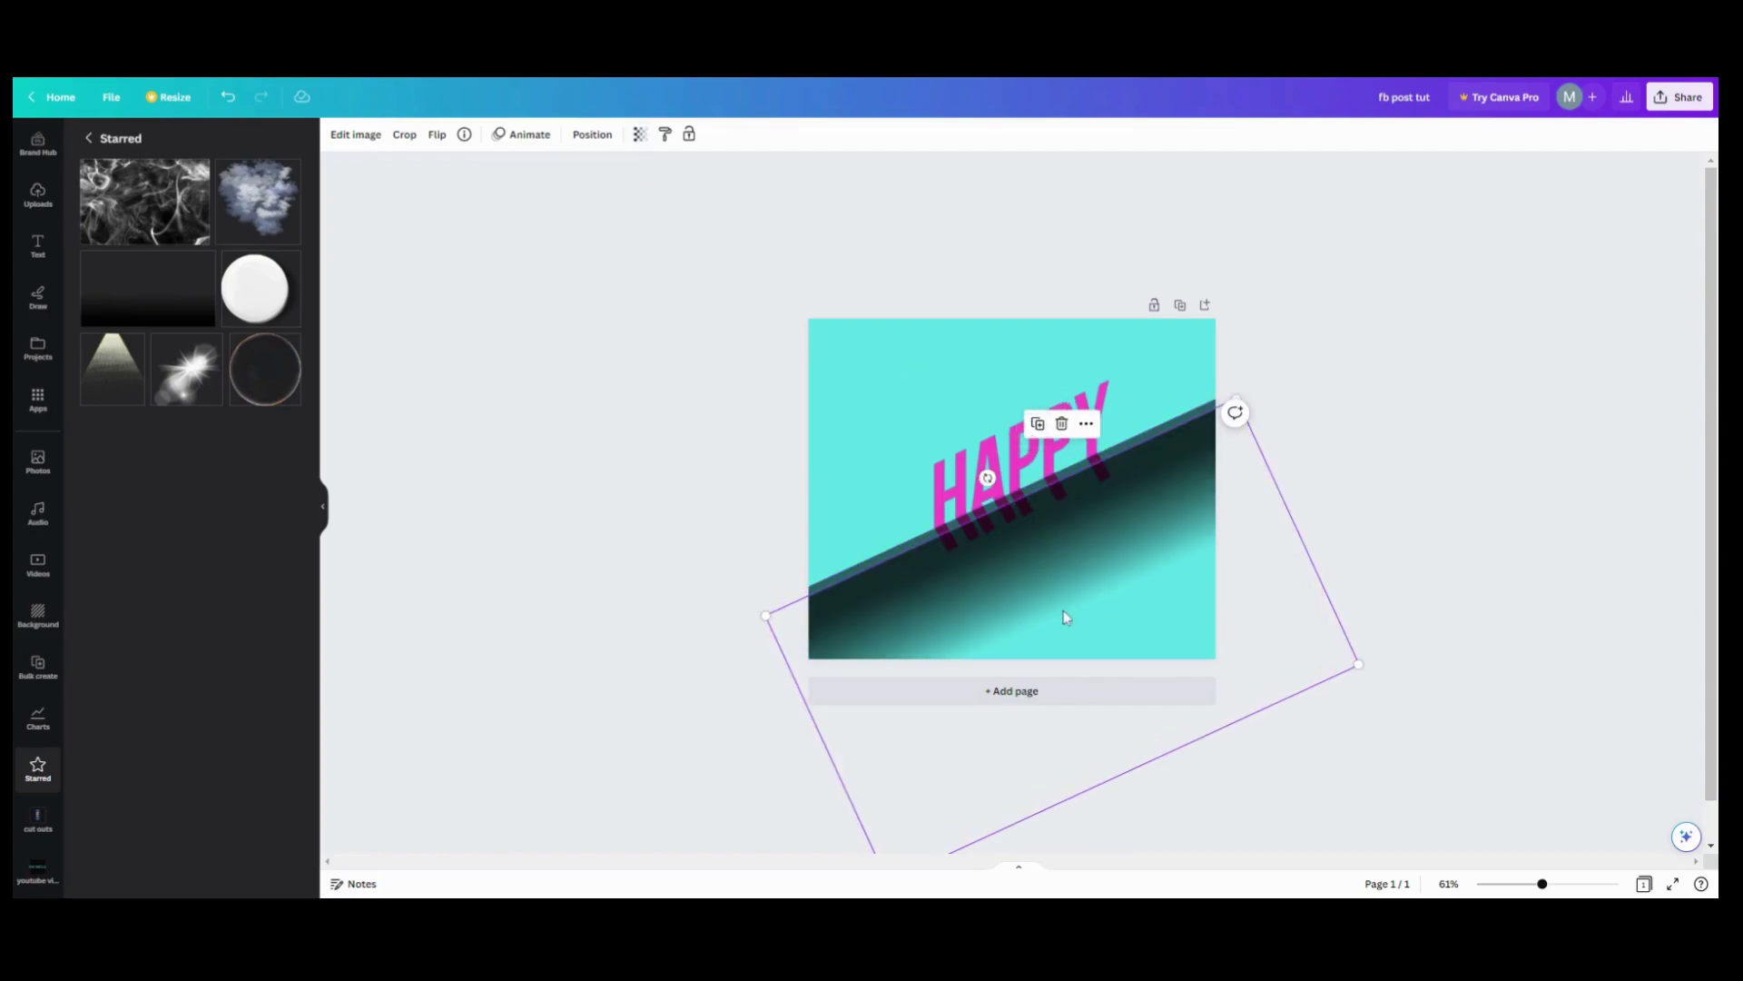
{"action": "left_click_drag", "start_coordinate": [1055, 614], "coordinate": [1062, 625]}
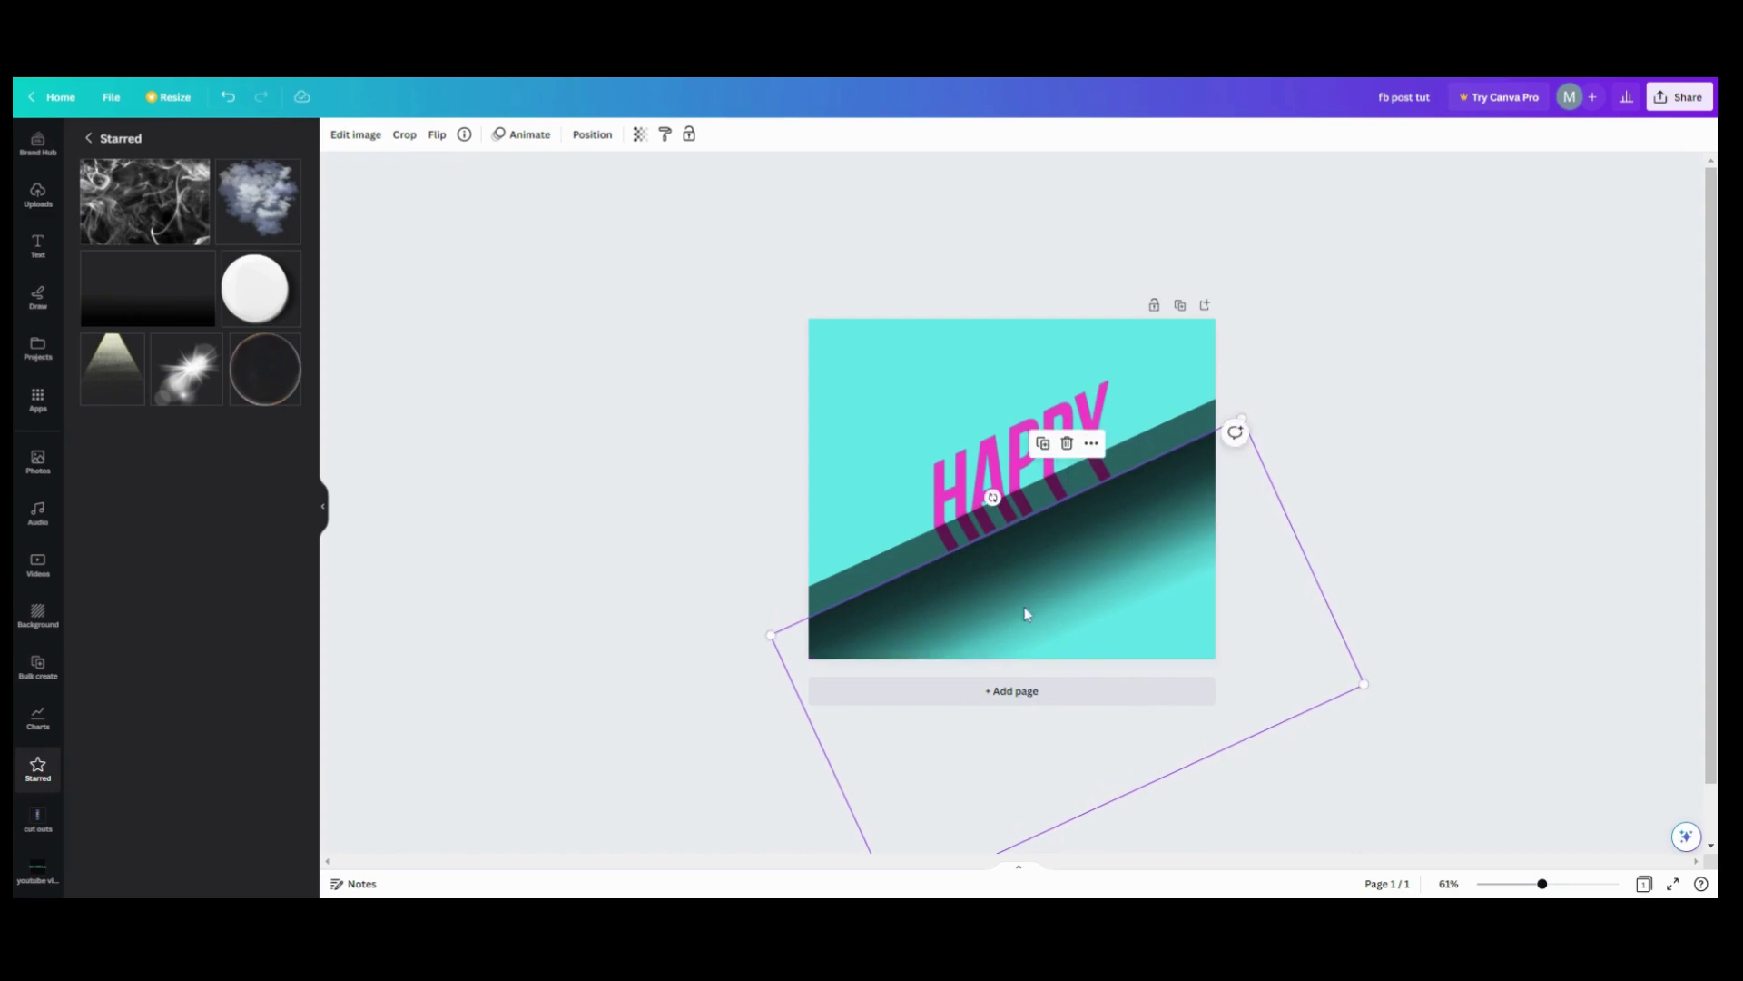
Set the duplicated gradient's transparency to 100
{"action": "left_click", "coordinate": [639, 136]}
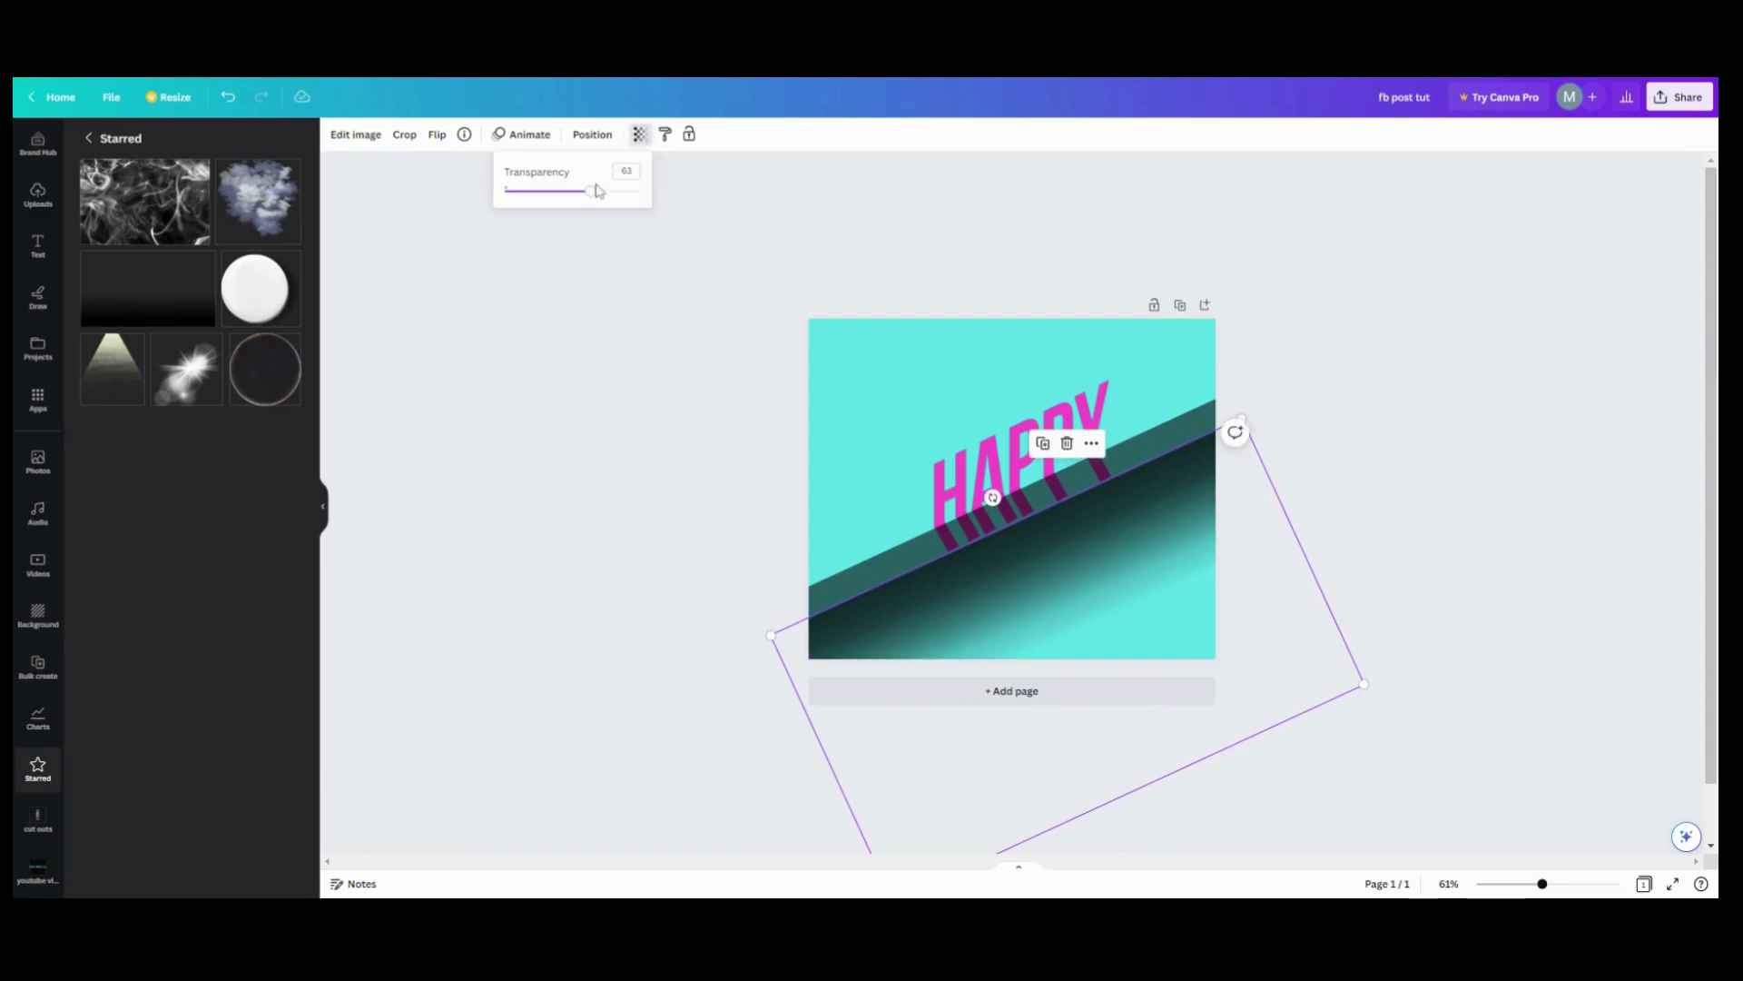
{"action": "left_click_drag", "start_coordinate": [590, 202], "coordinate": [661, 218]}
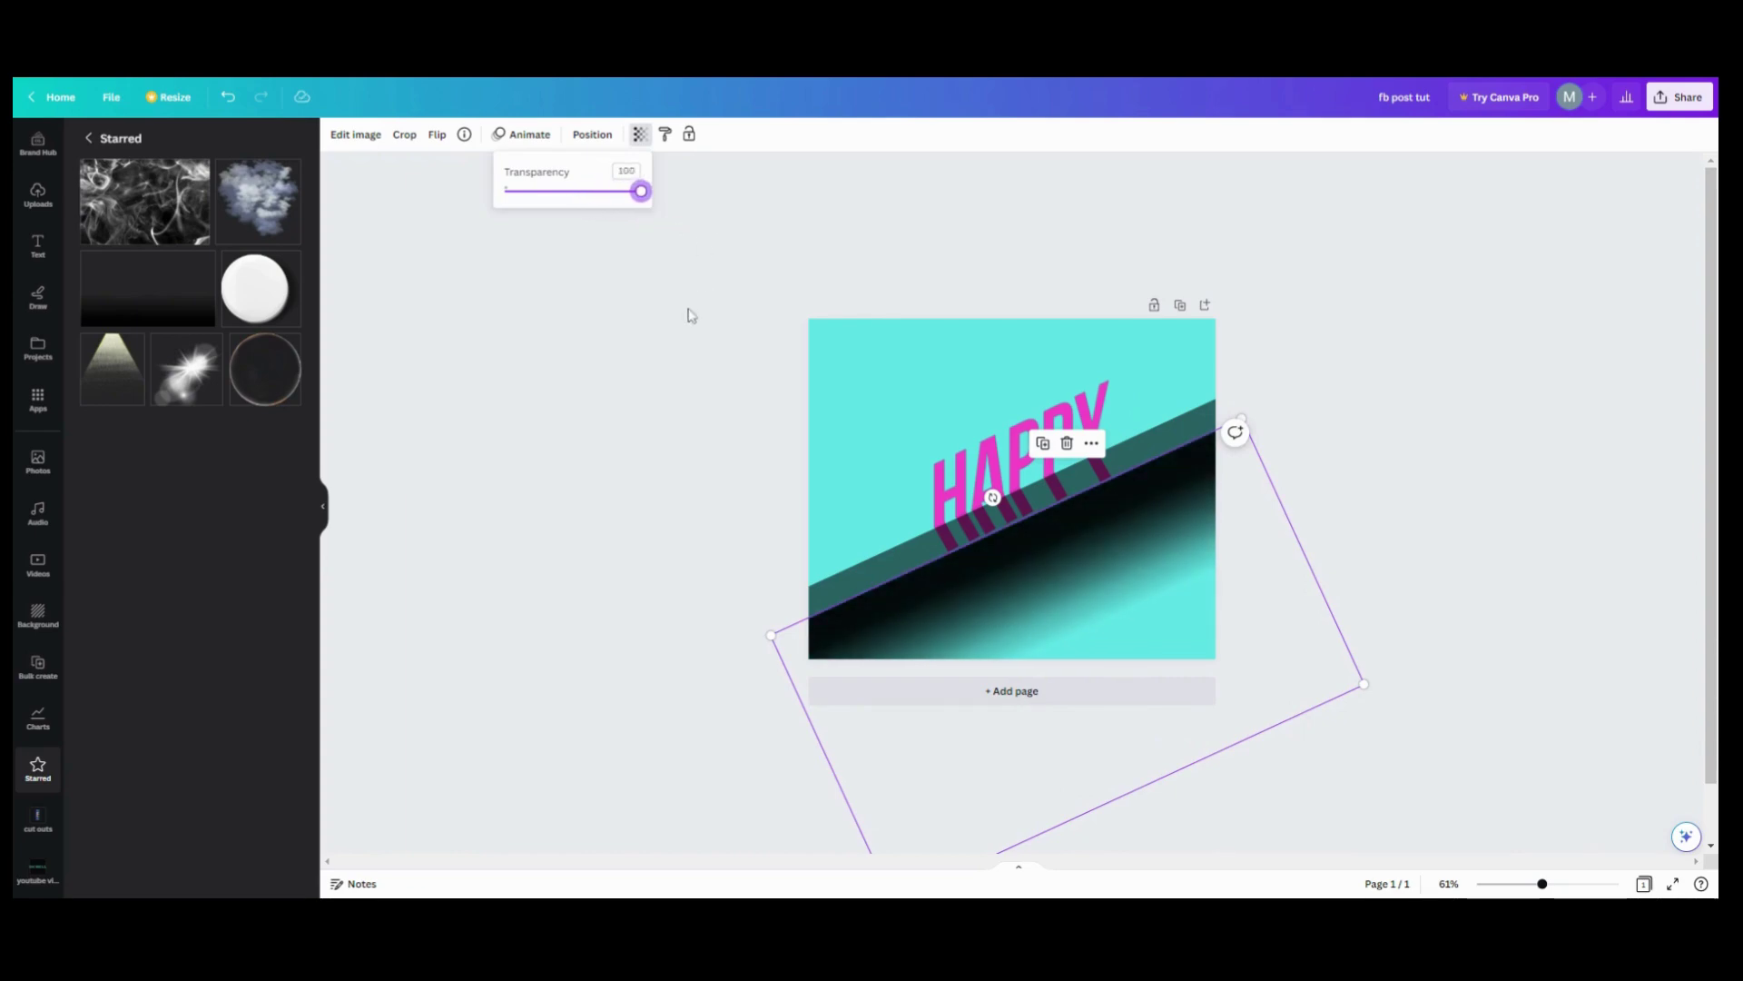
{"action": "key", "text": "Escape"}
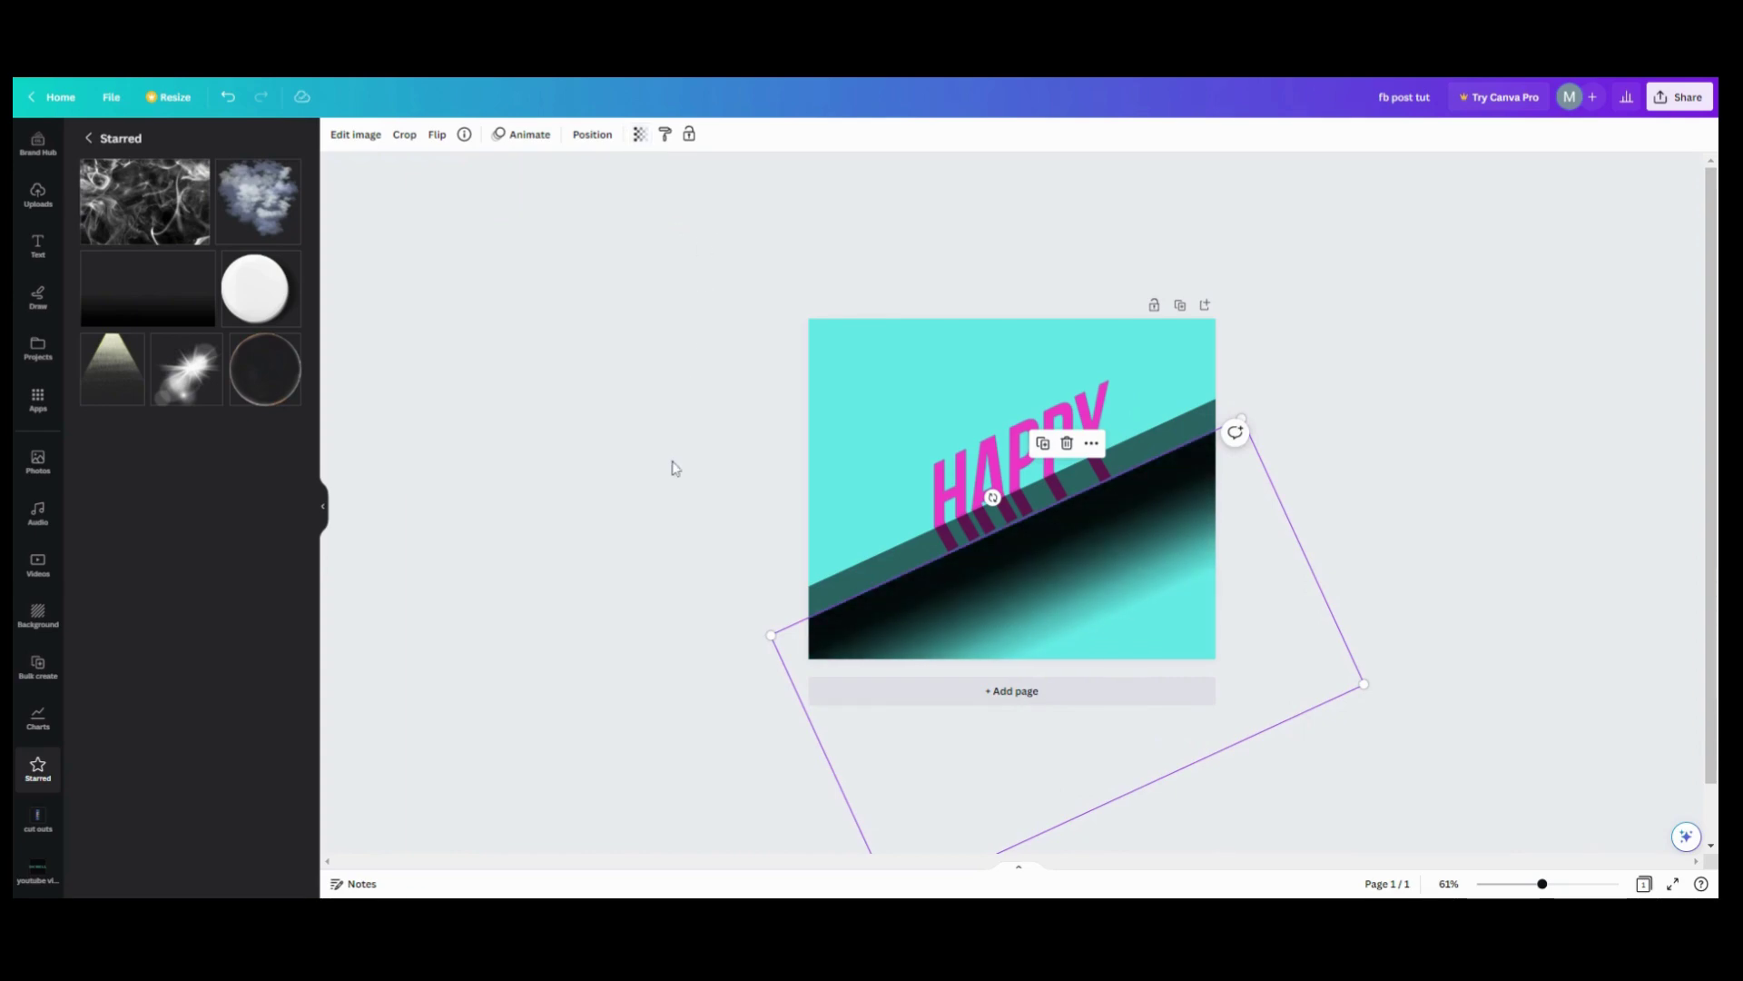
{"action": "left_click", "coordinate": [1294, 382]}
{"action": "left_click", "coordinate": [1098, 516]}
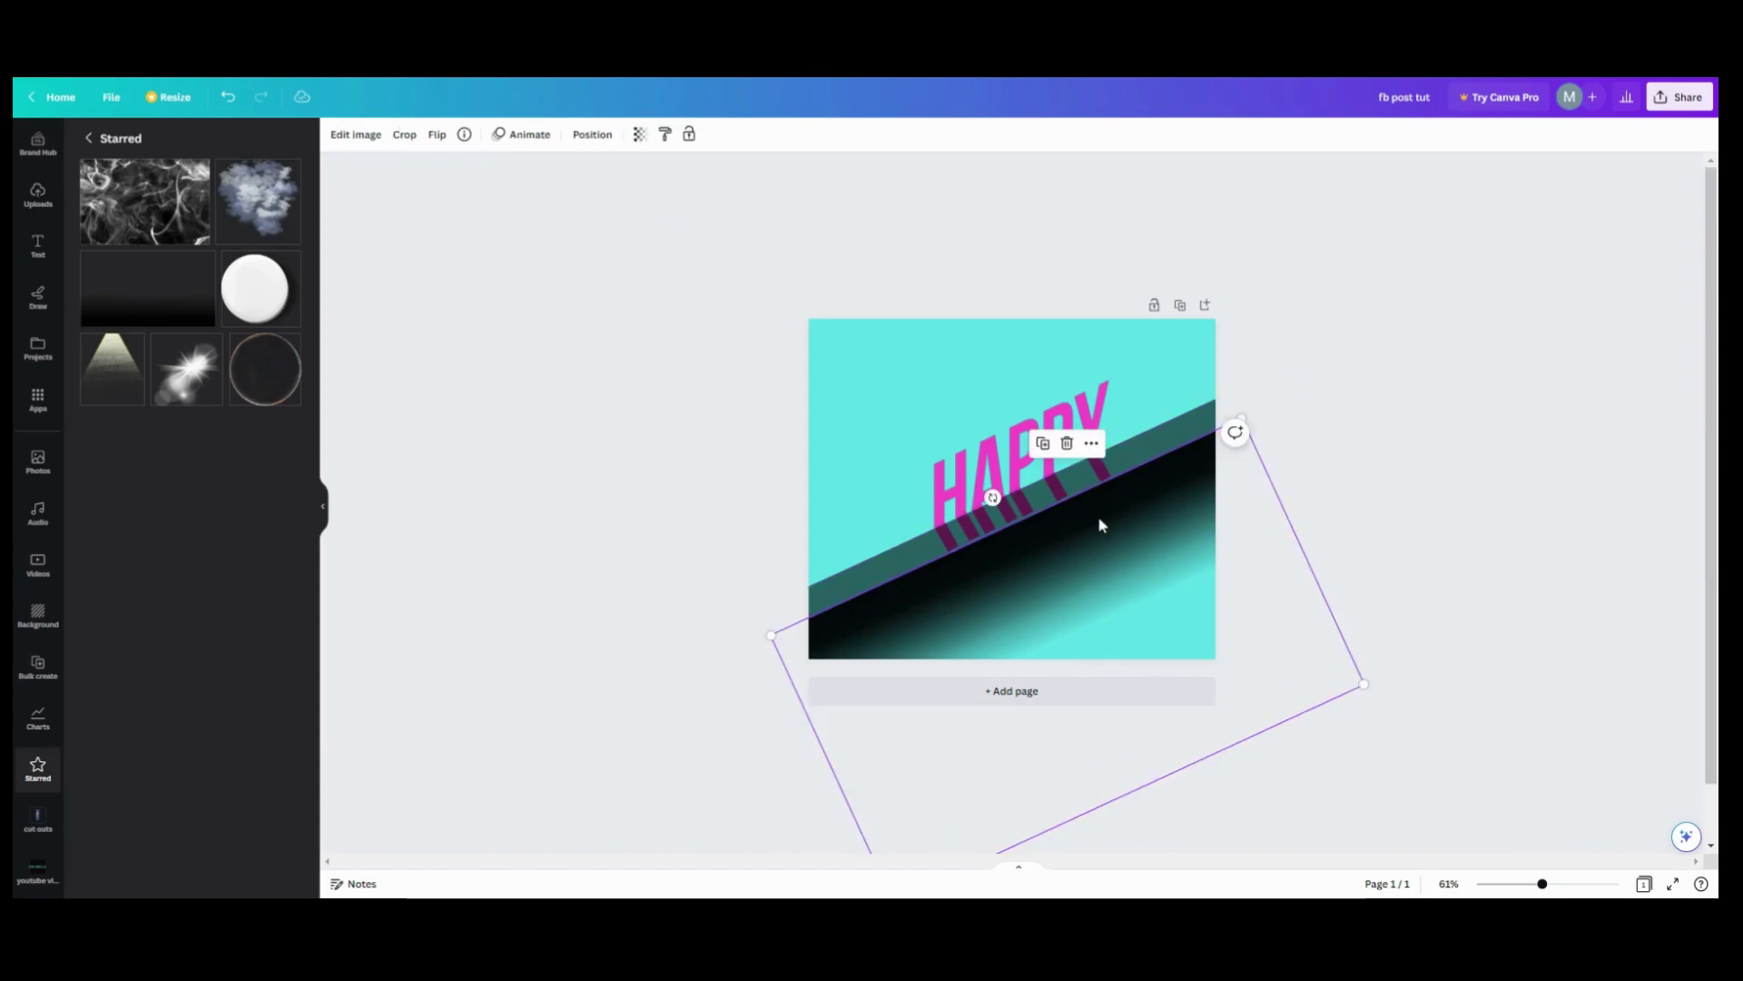
Add a line from the recently used elements and color it black
{"action": "left_click_drag", "start_coordinate": [1546, 888], "coordinate": [1570, 885]}
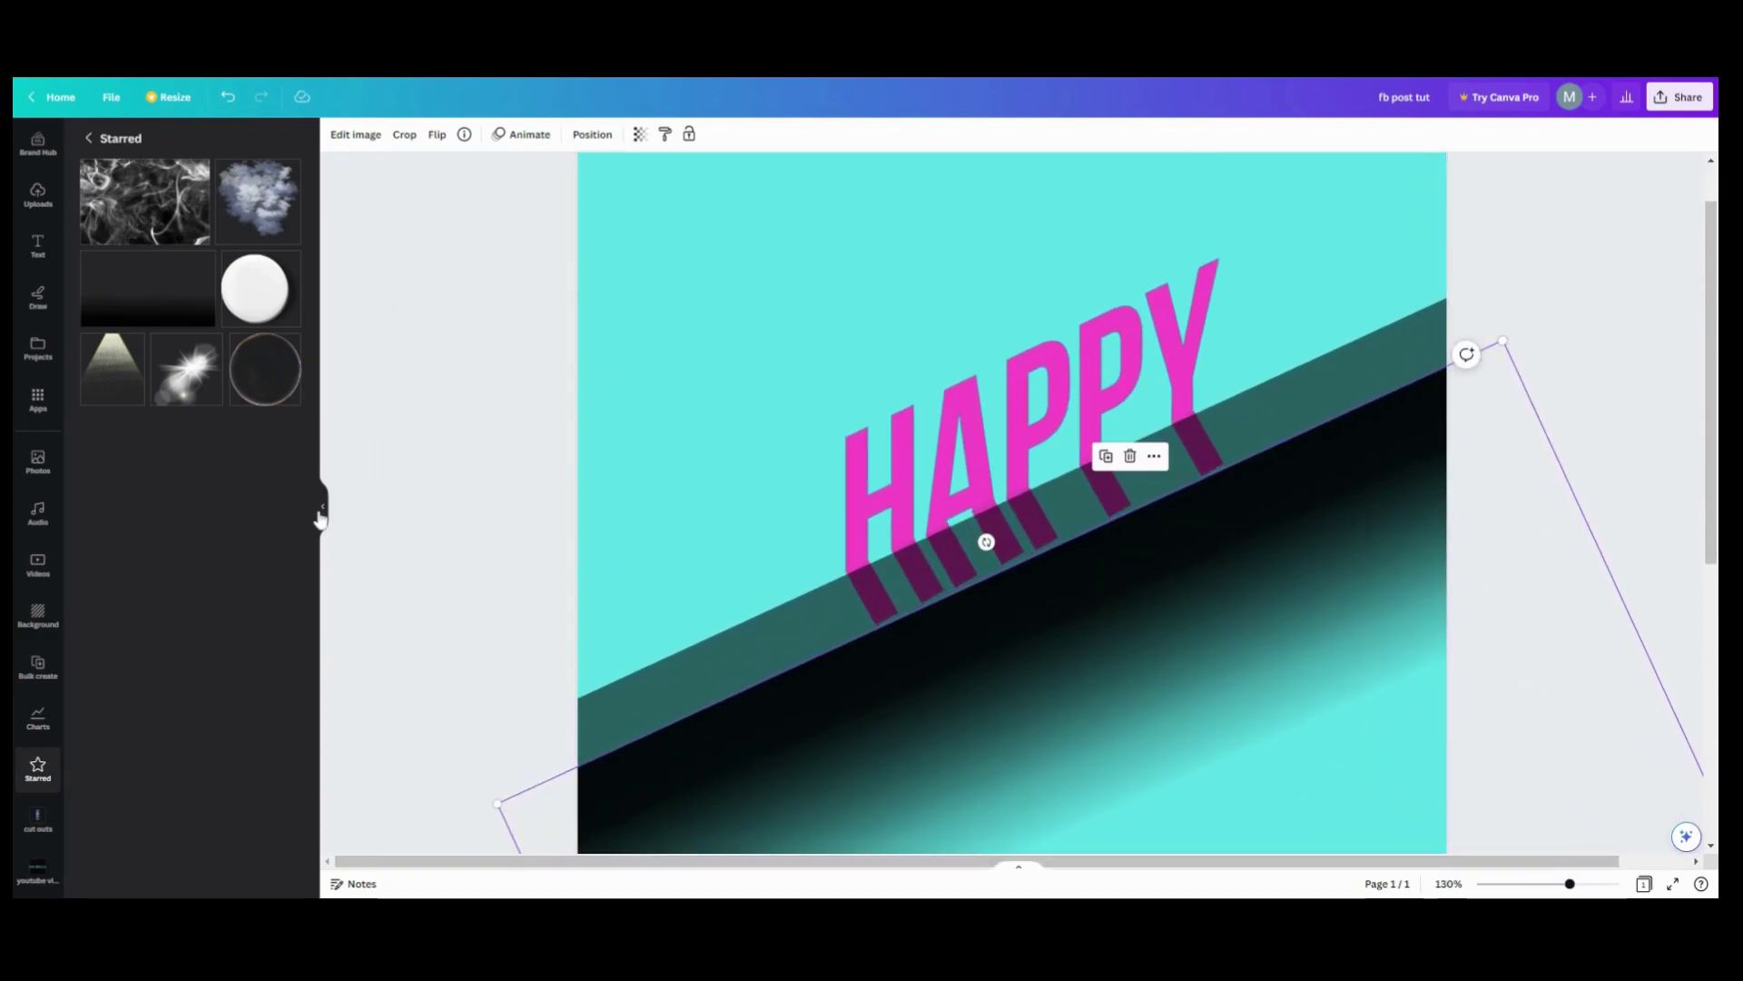
{"action": "left_click", "coordinate": [321, 511]}
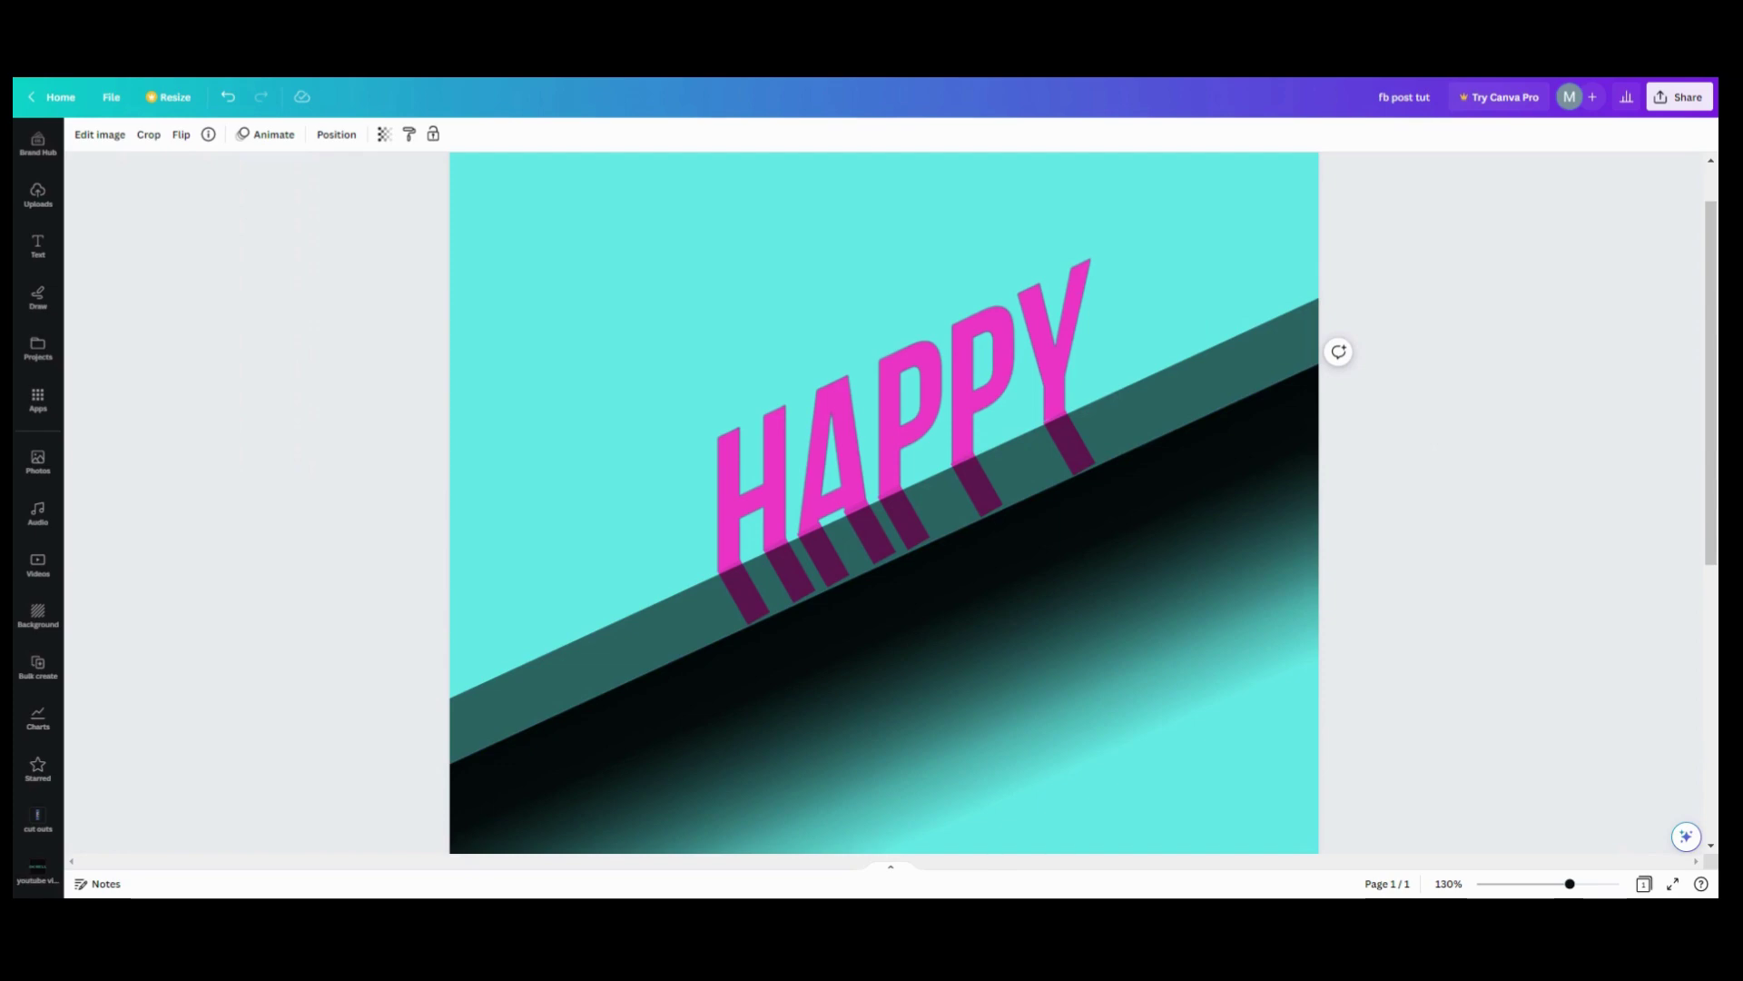
{"action": "left_click", "coordinate": [858, 538]}
{"action": "left_click", "coordinate": [321, 690]}
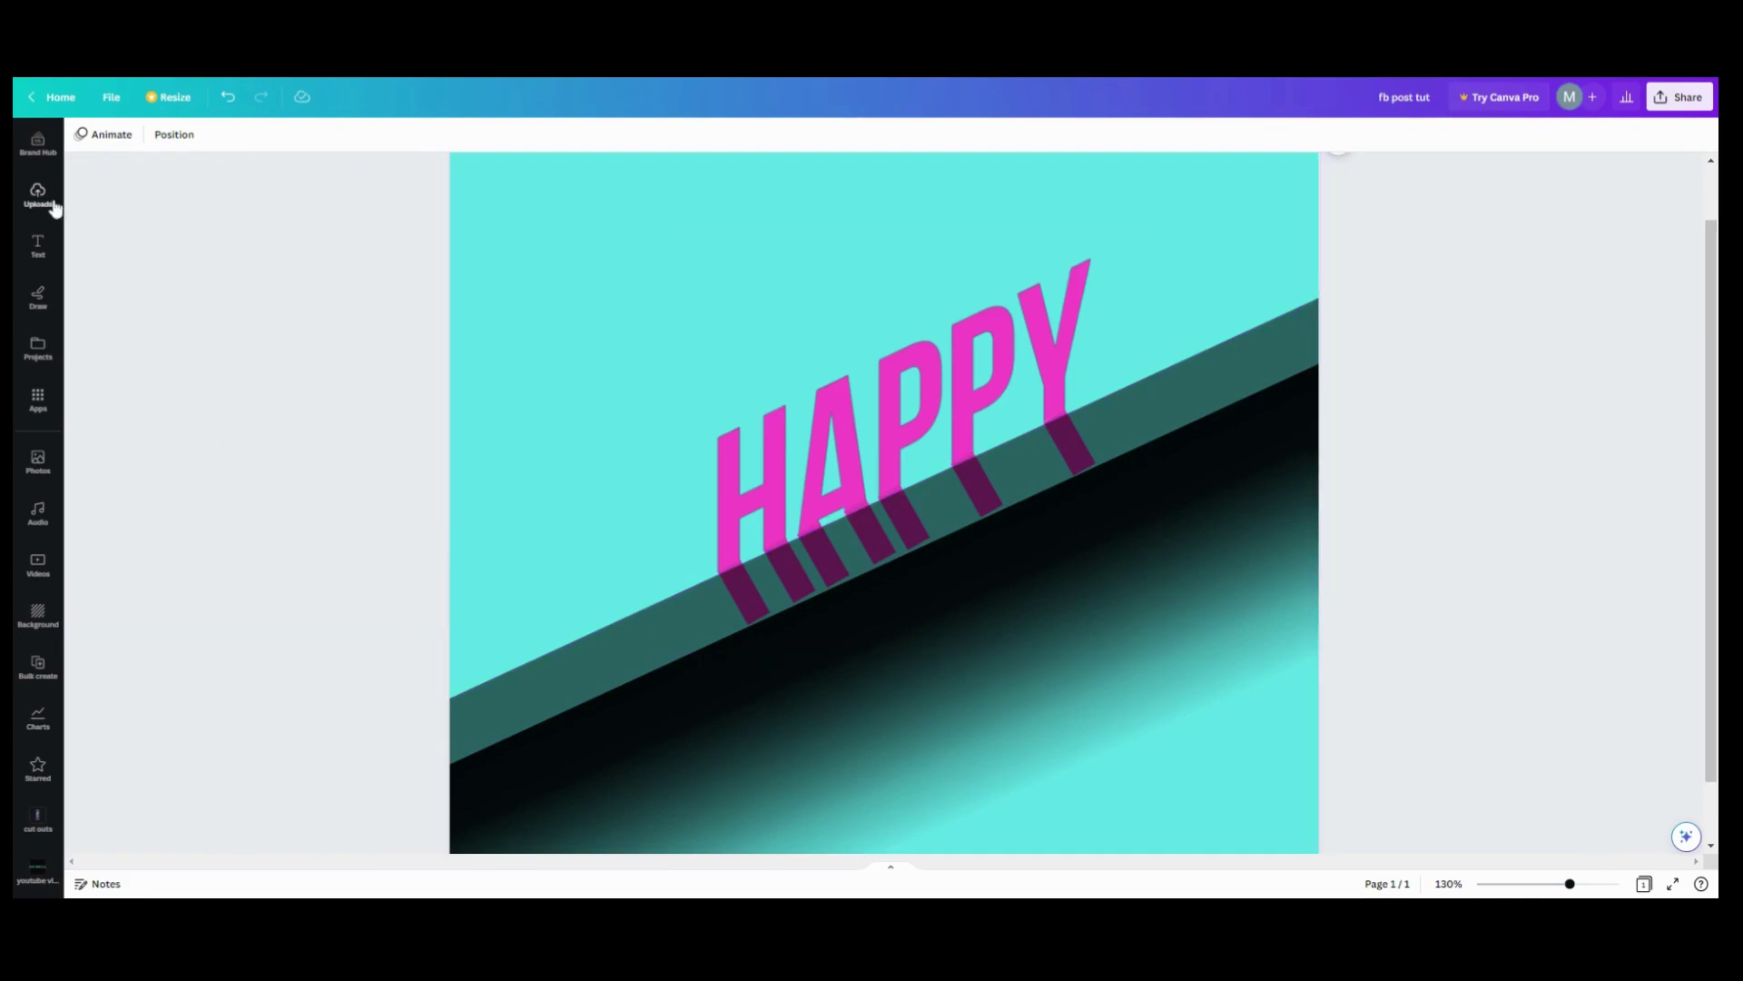
{"action": "scroll", "coordinate": [45, 207], "scroll_direction": "up", "scroll_amount": 2}
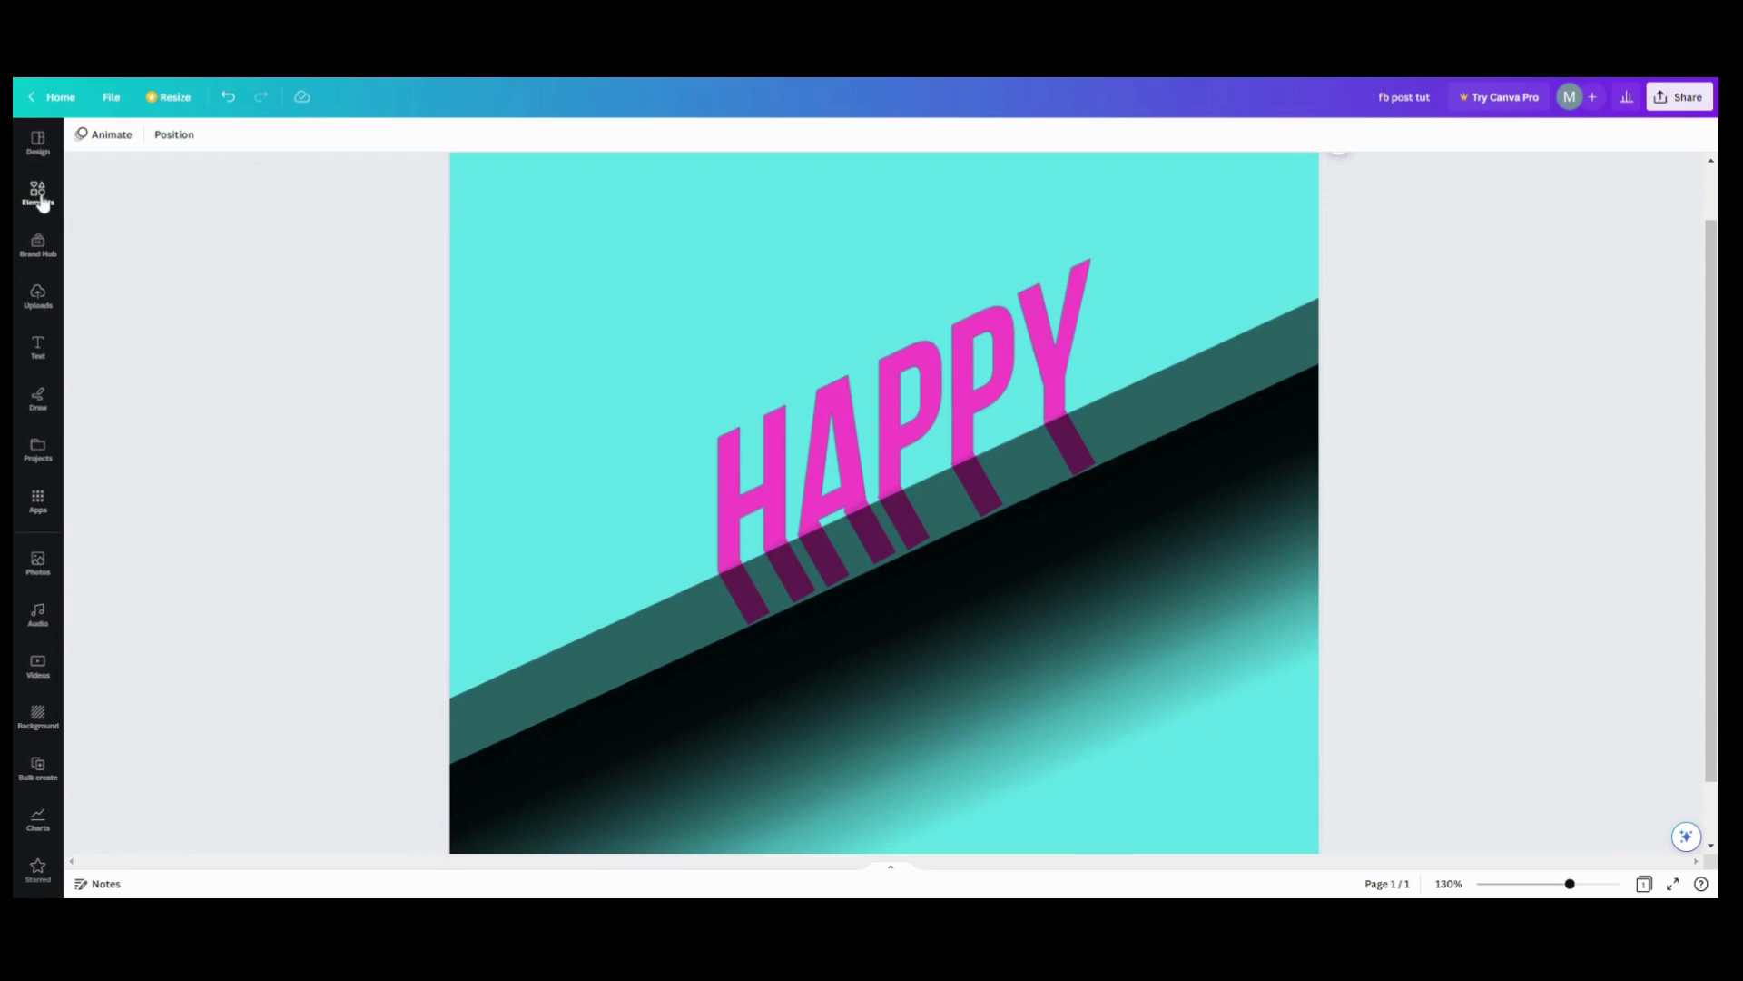
{"action": "left_click", "coordinate": [46, 207]}
{"action": "left_click", "coordinate": [107, 259]}
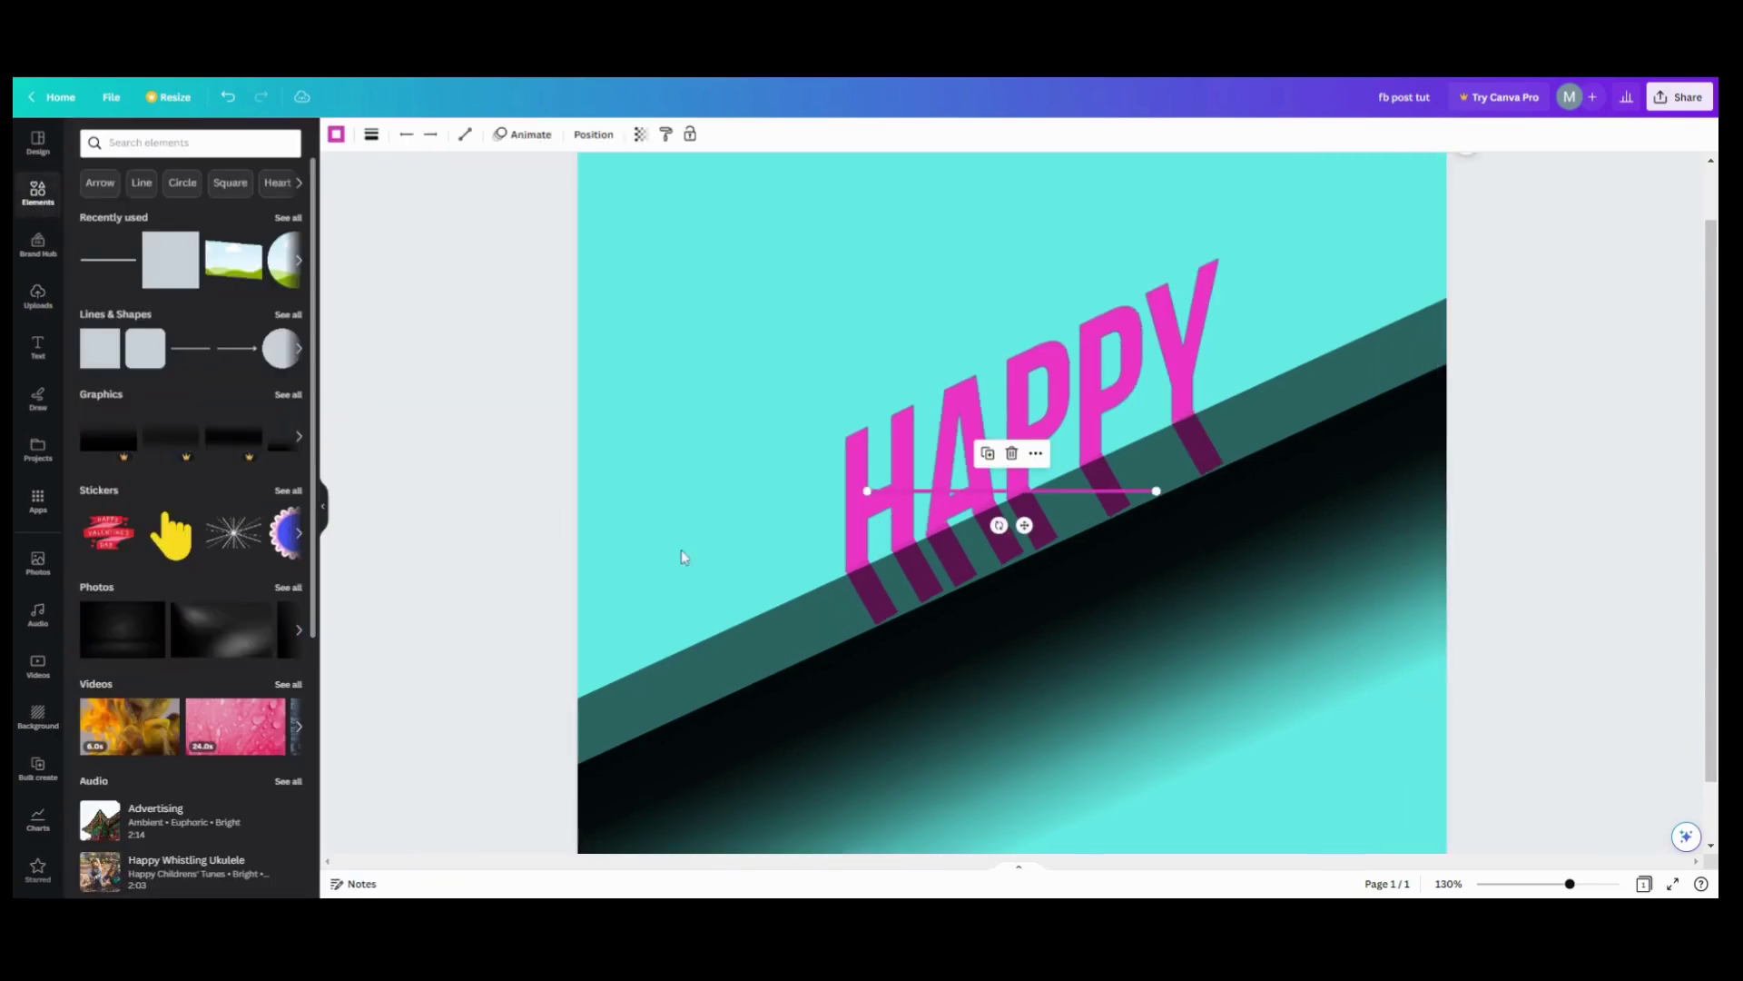
{"action": "left_click", "coordinate": [337, 136]}
{"action": "left_click", "coordinate": [141, 225]}
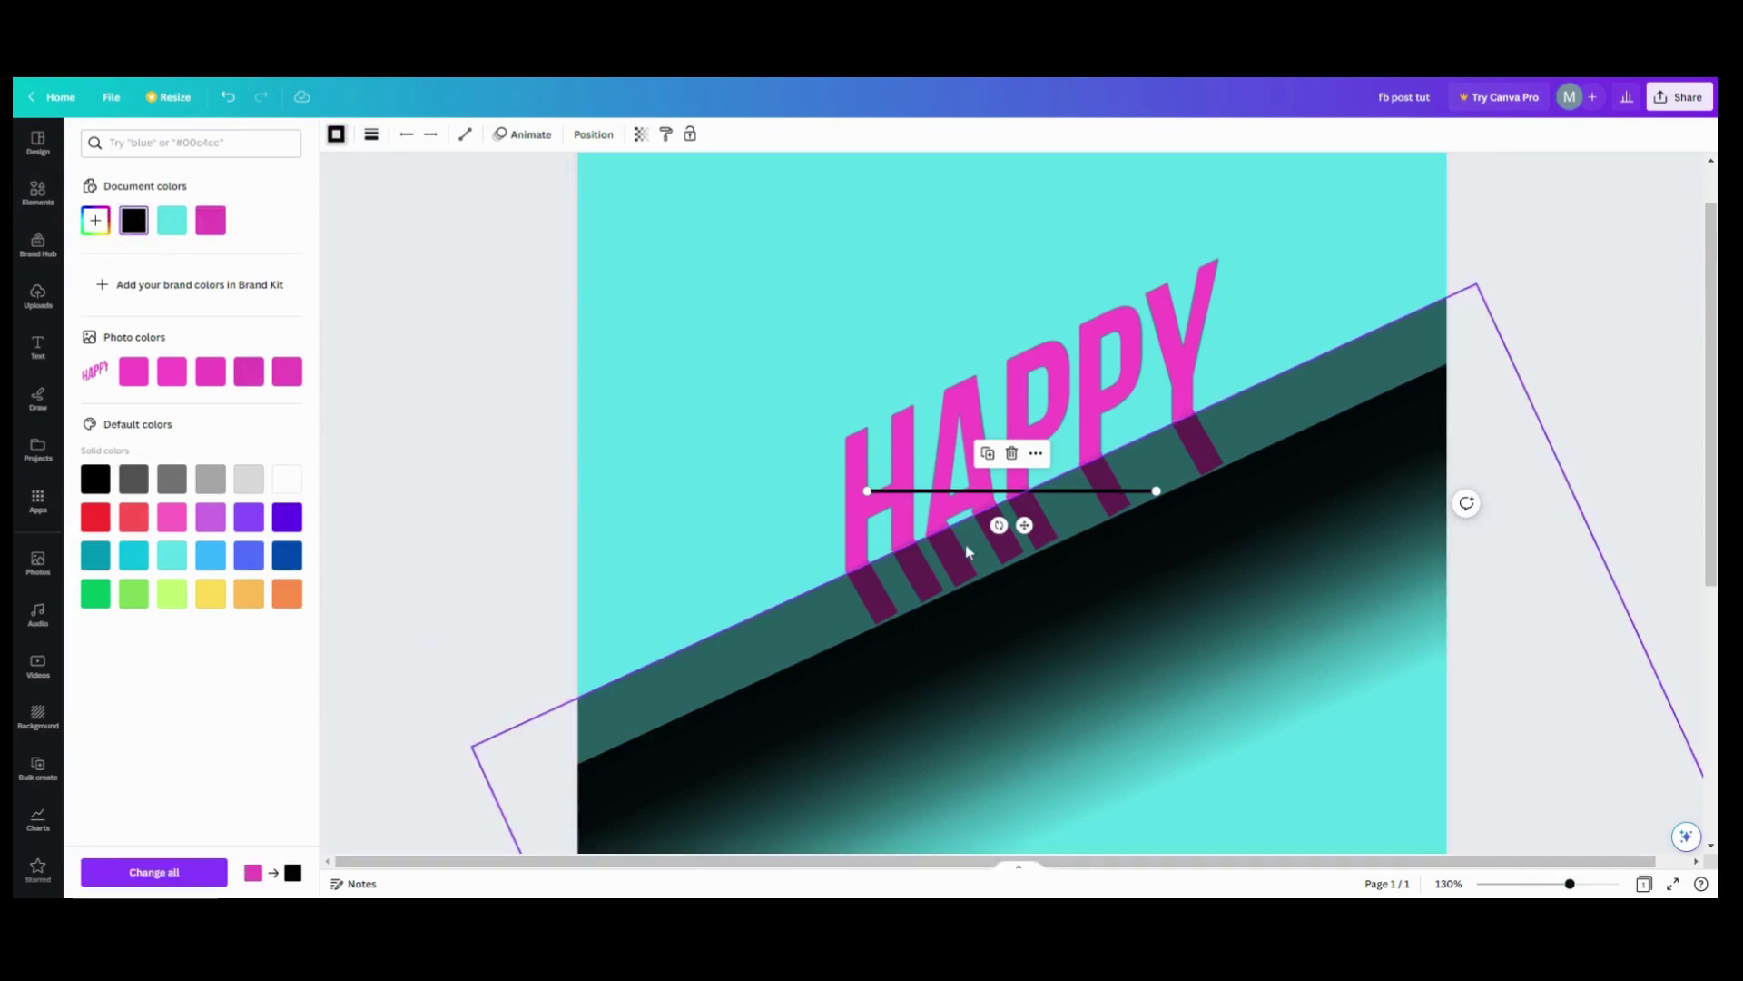
Lay the black line along the fold at the feet of HAPPY and stretch it to both sides of the page
{"action": "left_click_drag", "start_coordinate": [1025, 525], "coordinate": [1077, 511]}
{"action": "left_click_drag", "start_coordinate": [1183, 425], "coordinate": [1446, 297]}
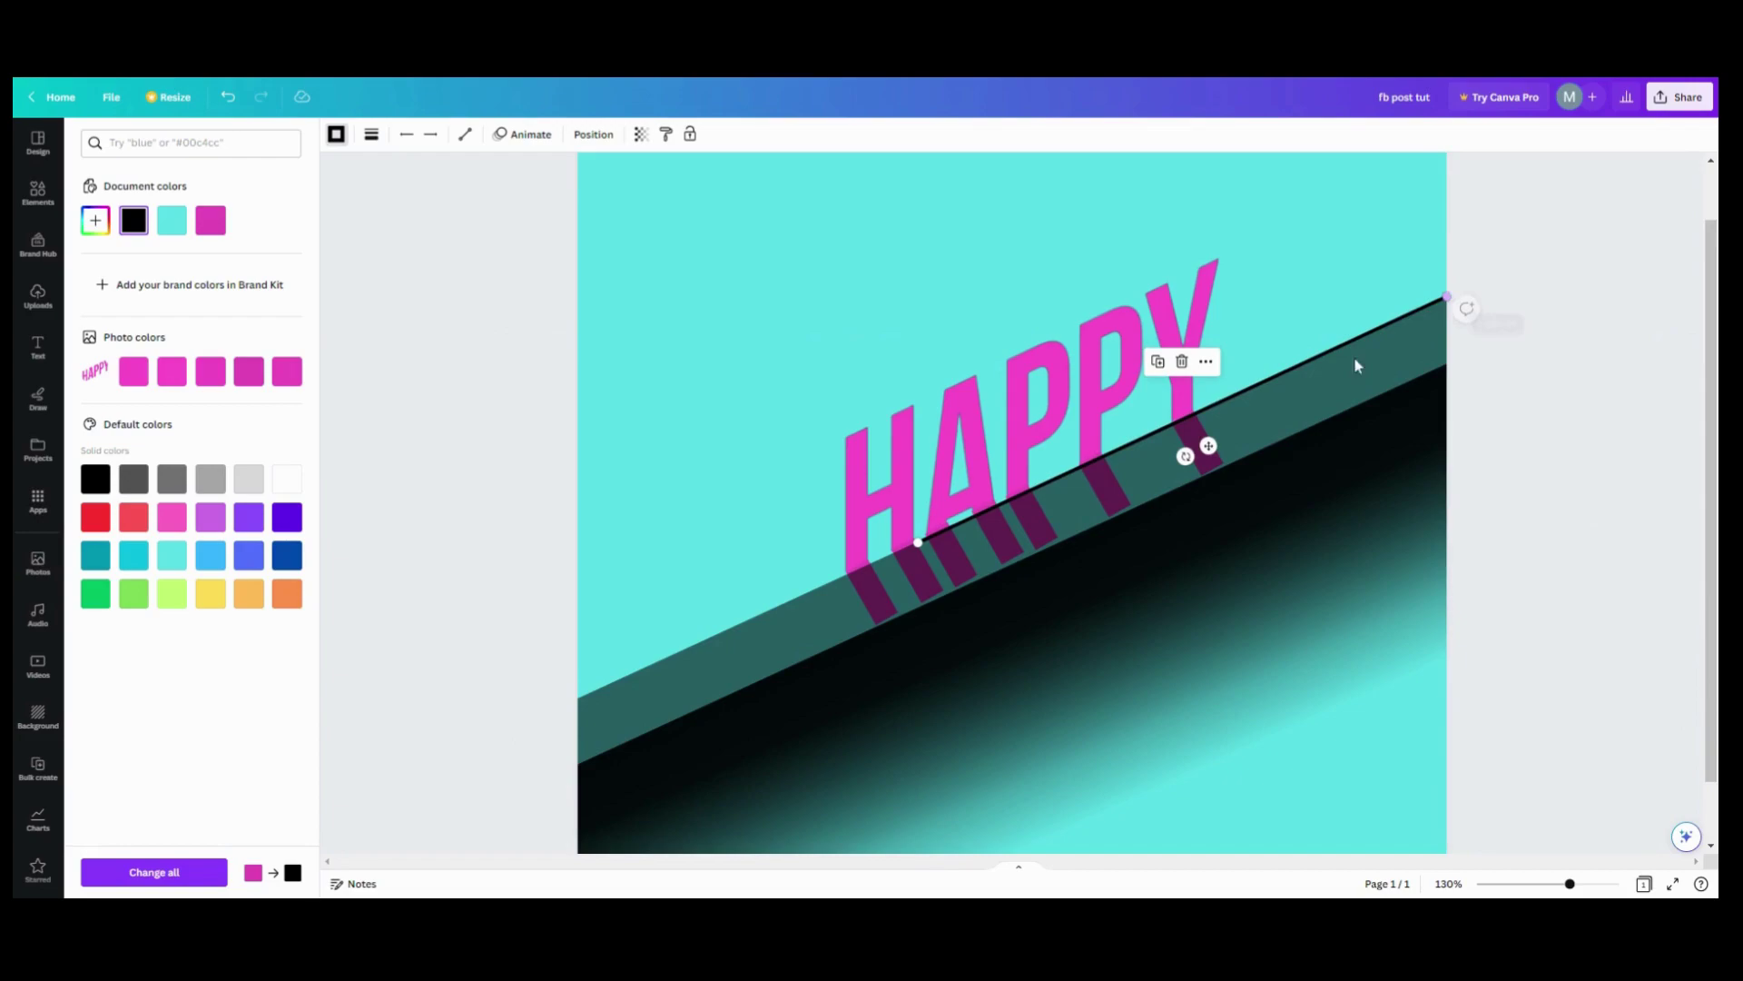
{"action": "left_click_drag", "start_coordinate": [919, 542], "coordinate": [564, 702]}
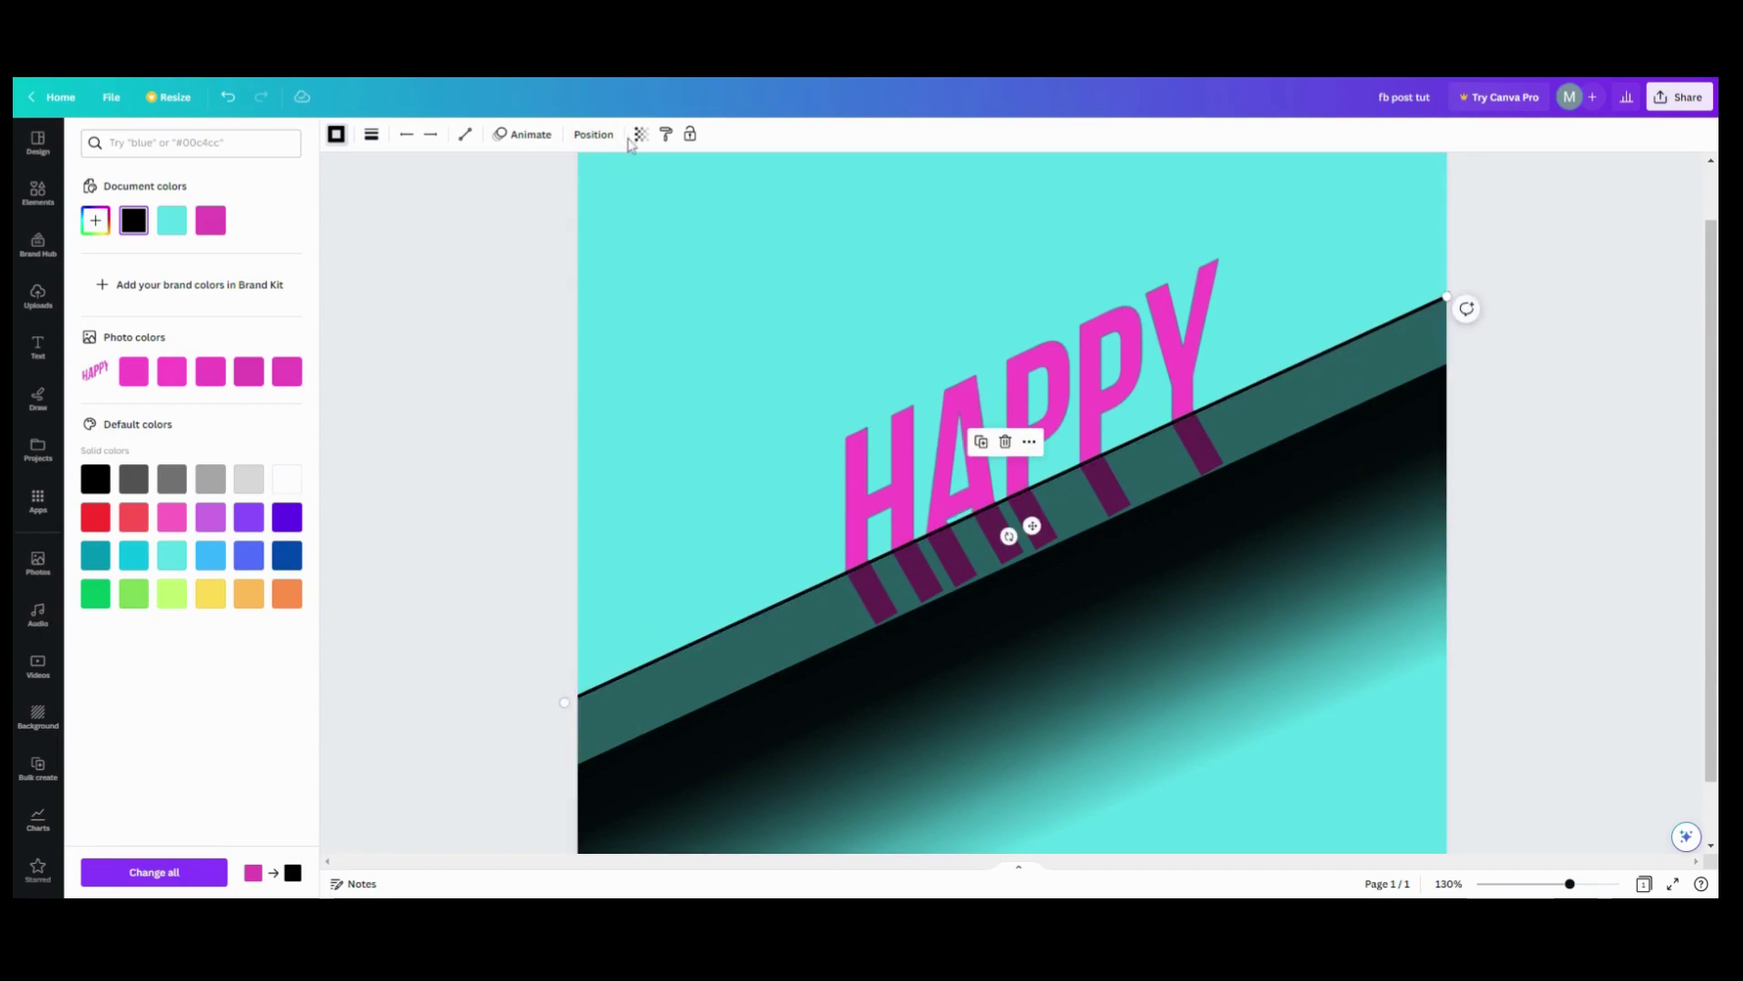
Set the black fold line's transparency to 45
{"action": "left_click", "coordinate": [640, 134]}
{"action": "left_click_drag", "start_coordinate": [640, 200], "coordinate": [555, 203]}
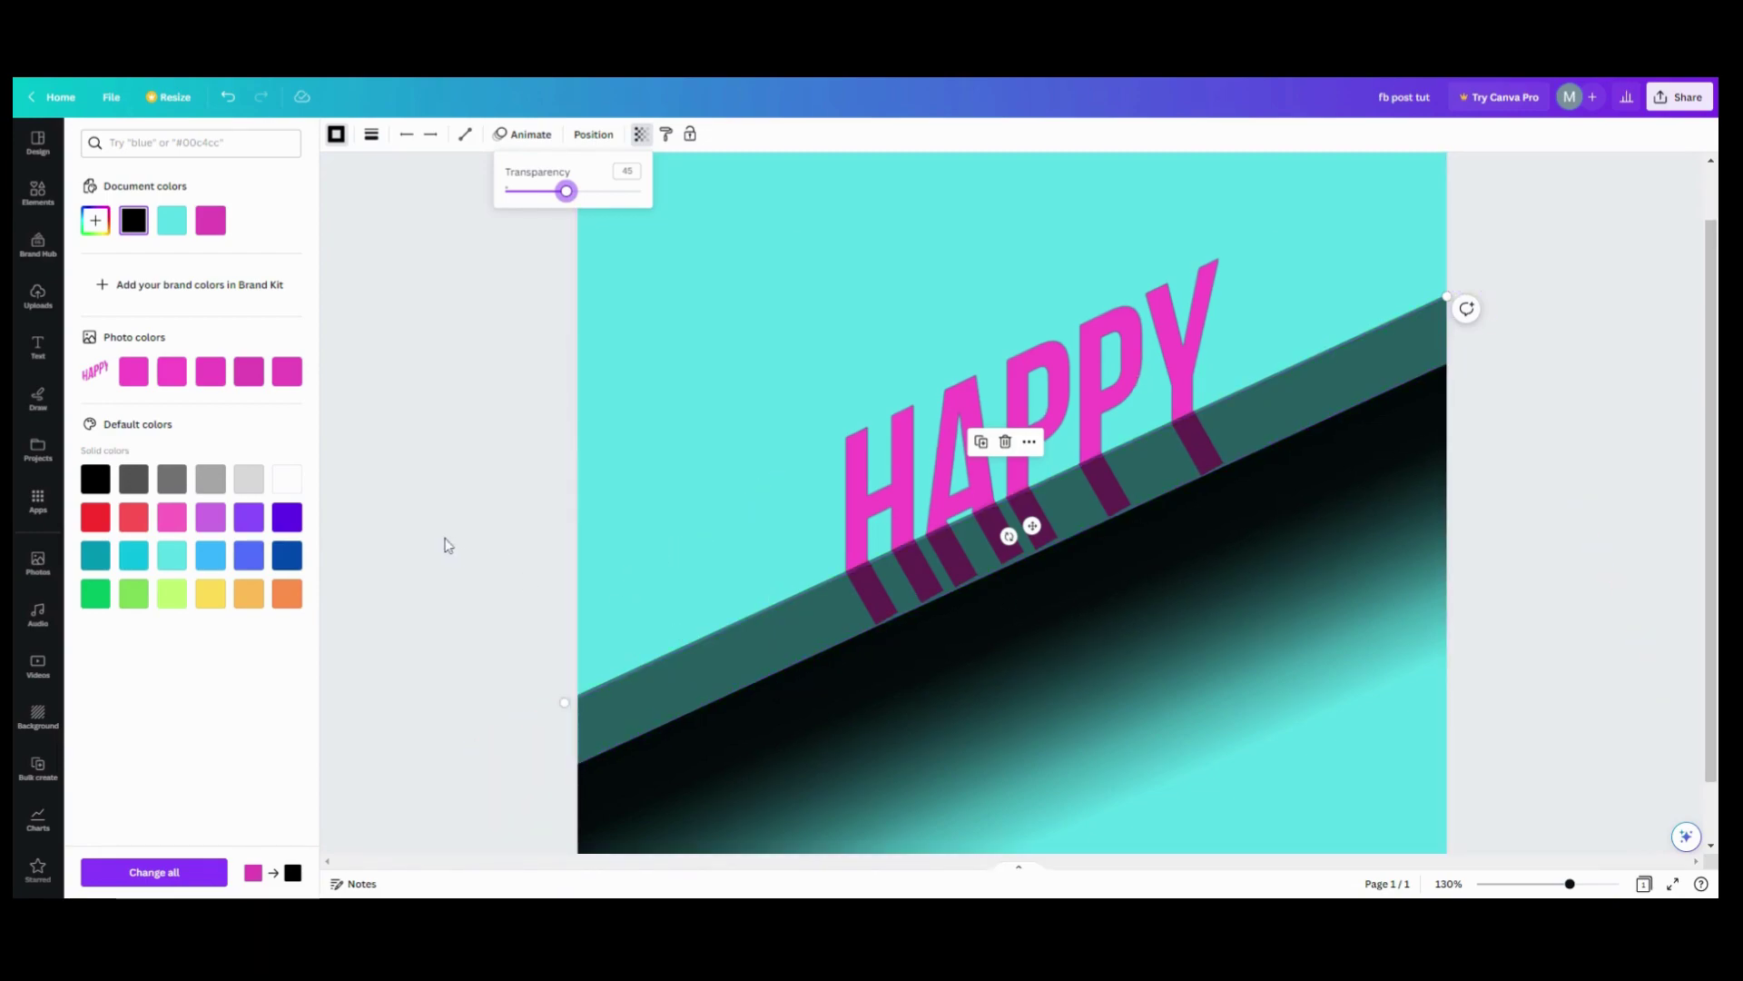
{"action": "key", "text": "Escape"}
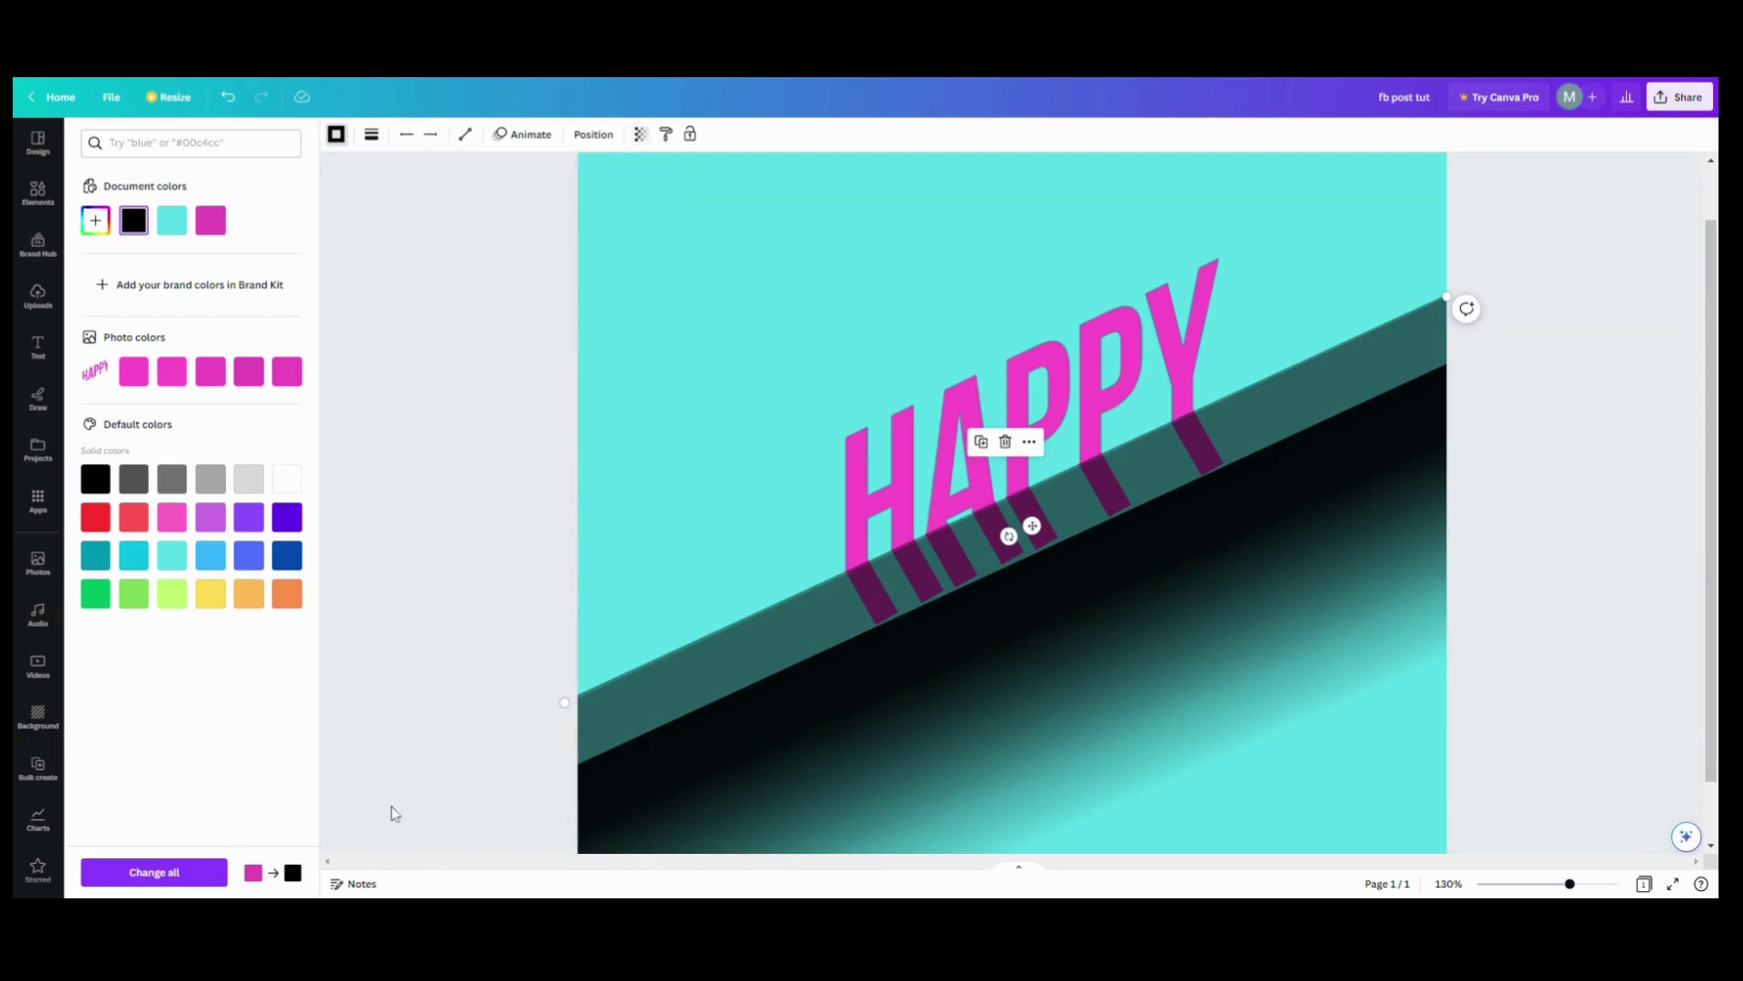
{"action": "key", "text": "Escape"}
Add a second page below the HAPPY design
{"action": "scroll", "coordinate": [751, 681], "scroll_direction": "down", "scroll_amount": 4}
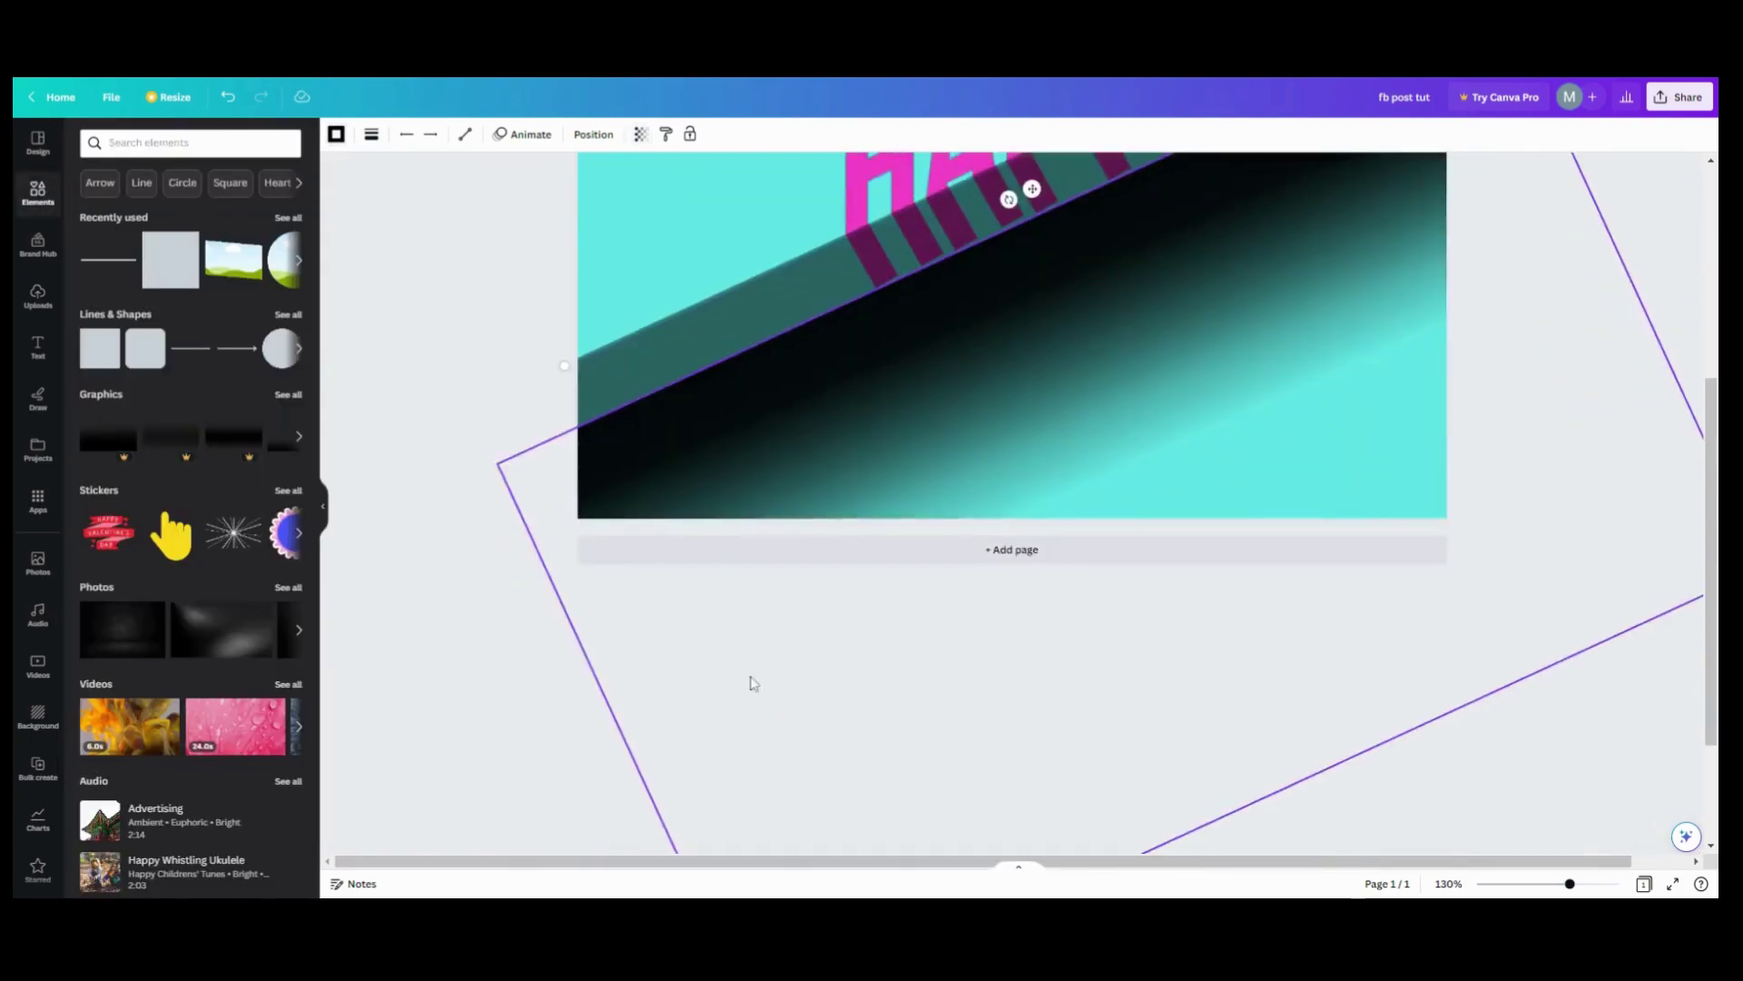
{"action": "scroll", "coordinate": [836, 702], "scroll_direction": "up", "scroll_amount": 3}
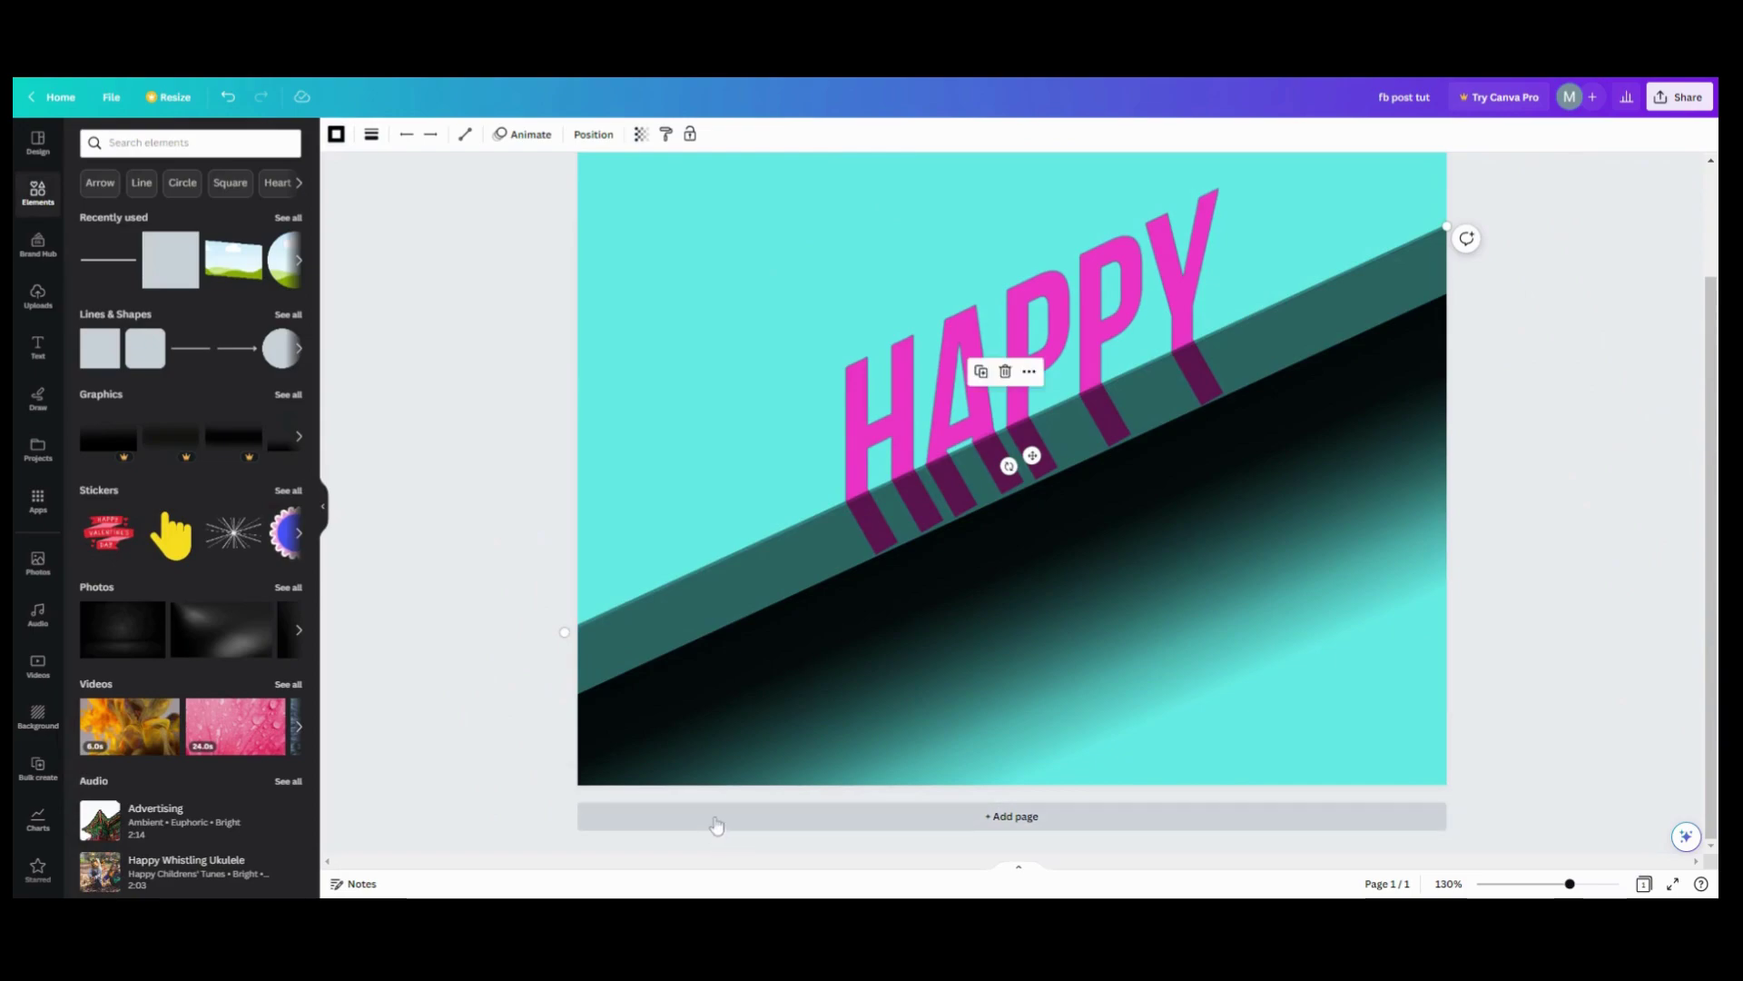
{"action": "left_click", "coordinate": [708, 817]}
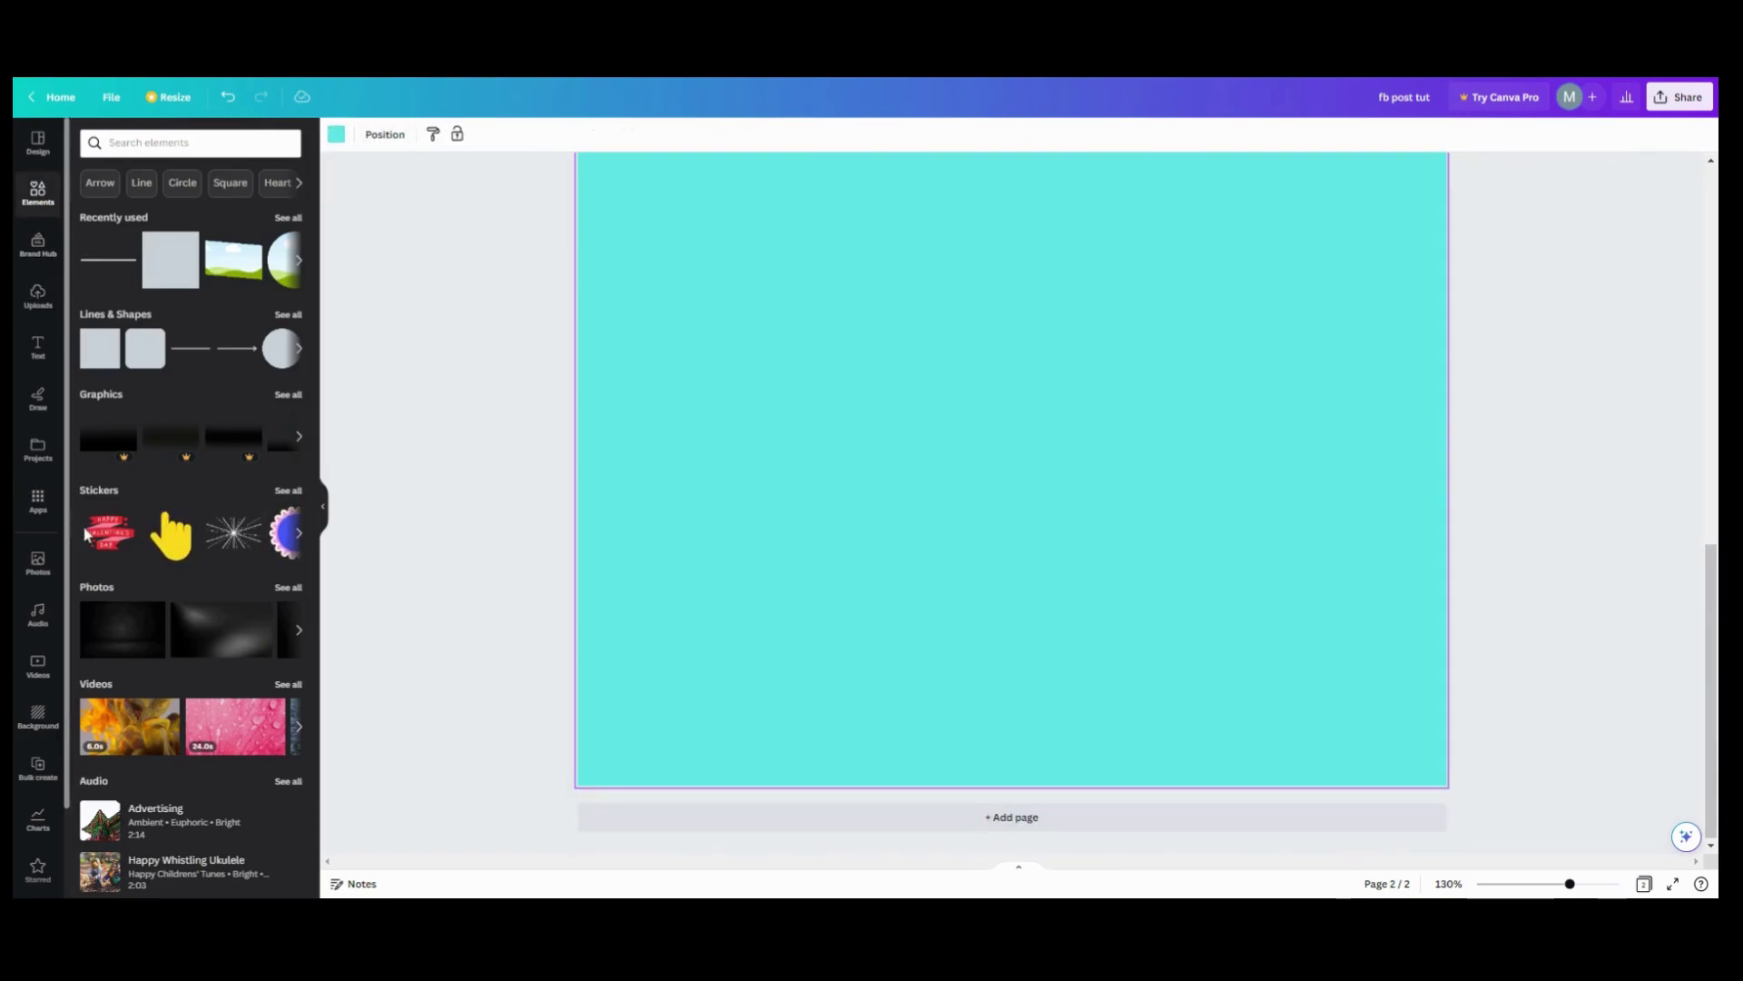
Find the photo of a purple flower on teal wood among the recently used photos and add it to page 2
{"action": "left_click", "coordinate": [38, 583]}
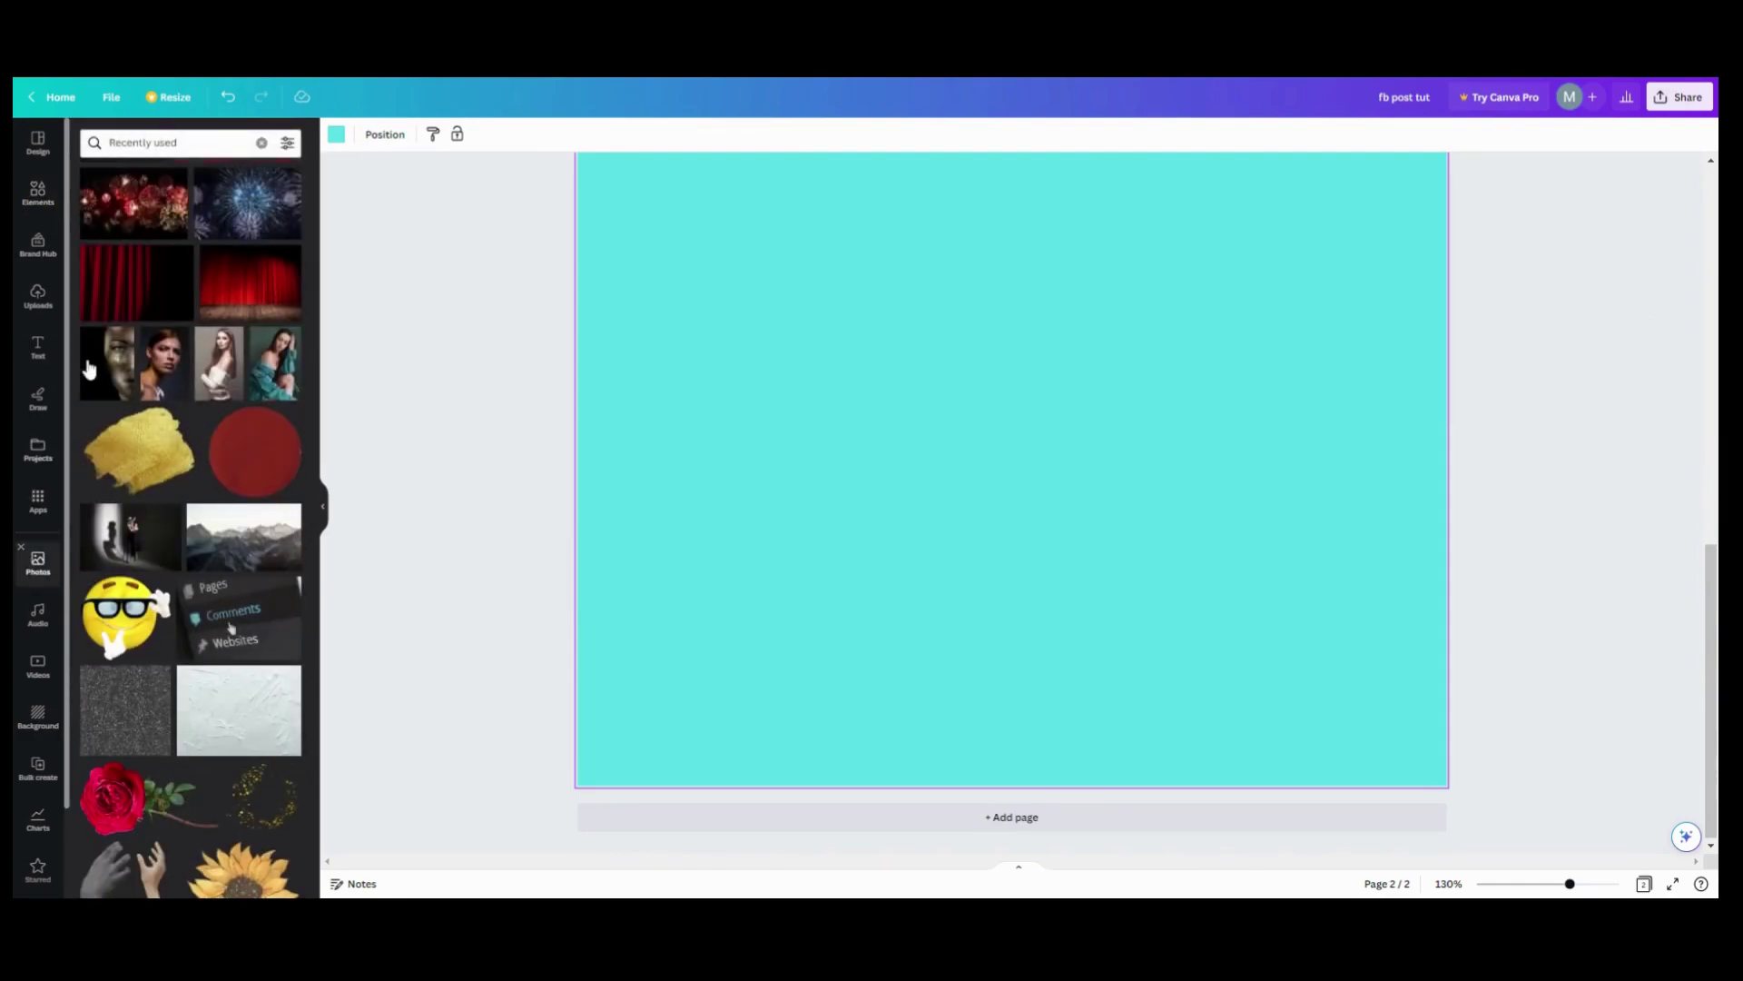
{"action": "scroll", "coordinate": [139, 360], "scroll_direction": "up", "scroll_amount": 10}
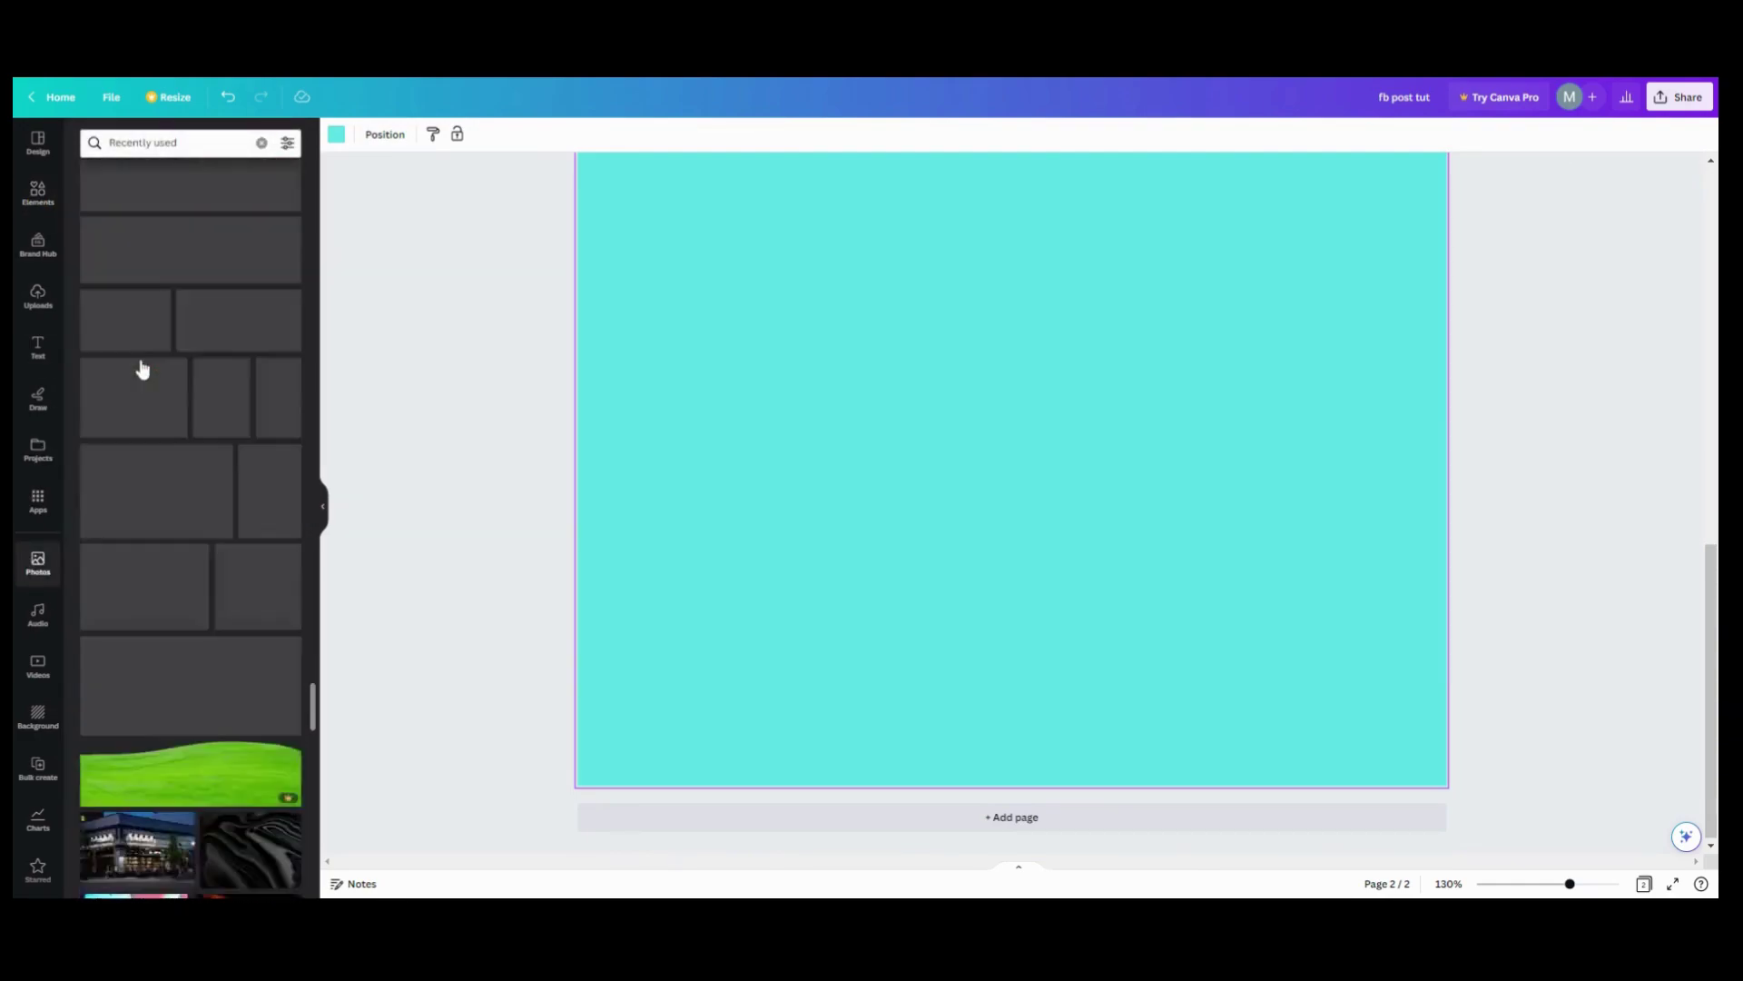
{"action": "scroll", "coordinate": [170, 289], "scroll_direction": "up", "scroll_amount": 5}
{"action": "scroll", "coordinate": [209, 248], "scroll_direction": "up", "scroll_amount": 10}
{"action": "scroll", "coordinate": [211, 243], "scroll_direction": "up", "scroll_amount": 3}
{"action": "scroll", "coordinate": [211, 238], "scroll_direction": "up", "scroll_amount": 3}
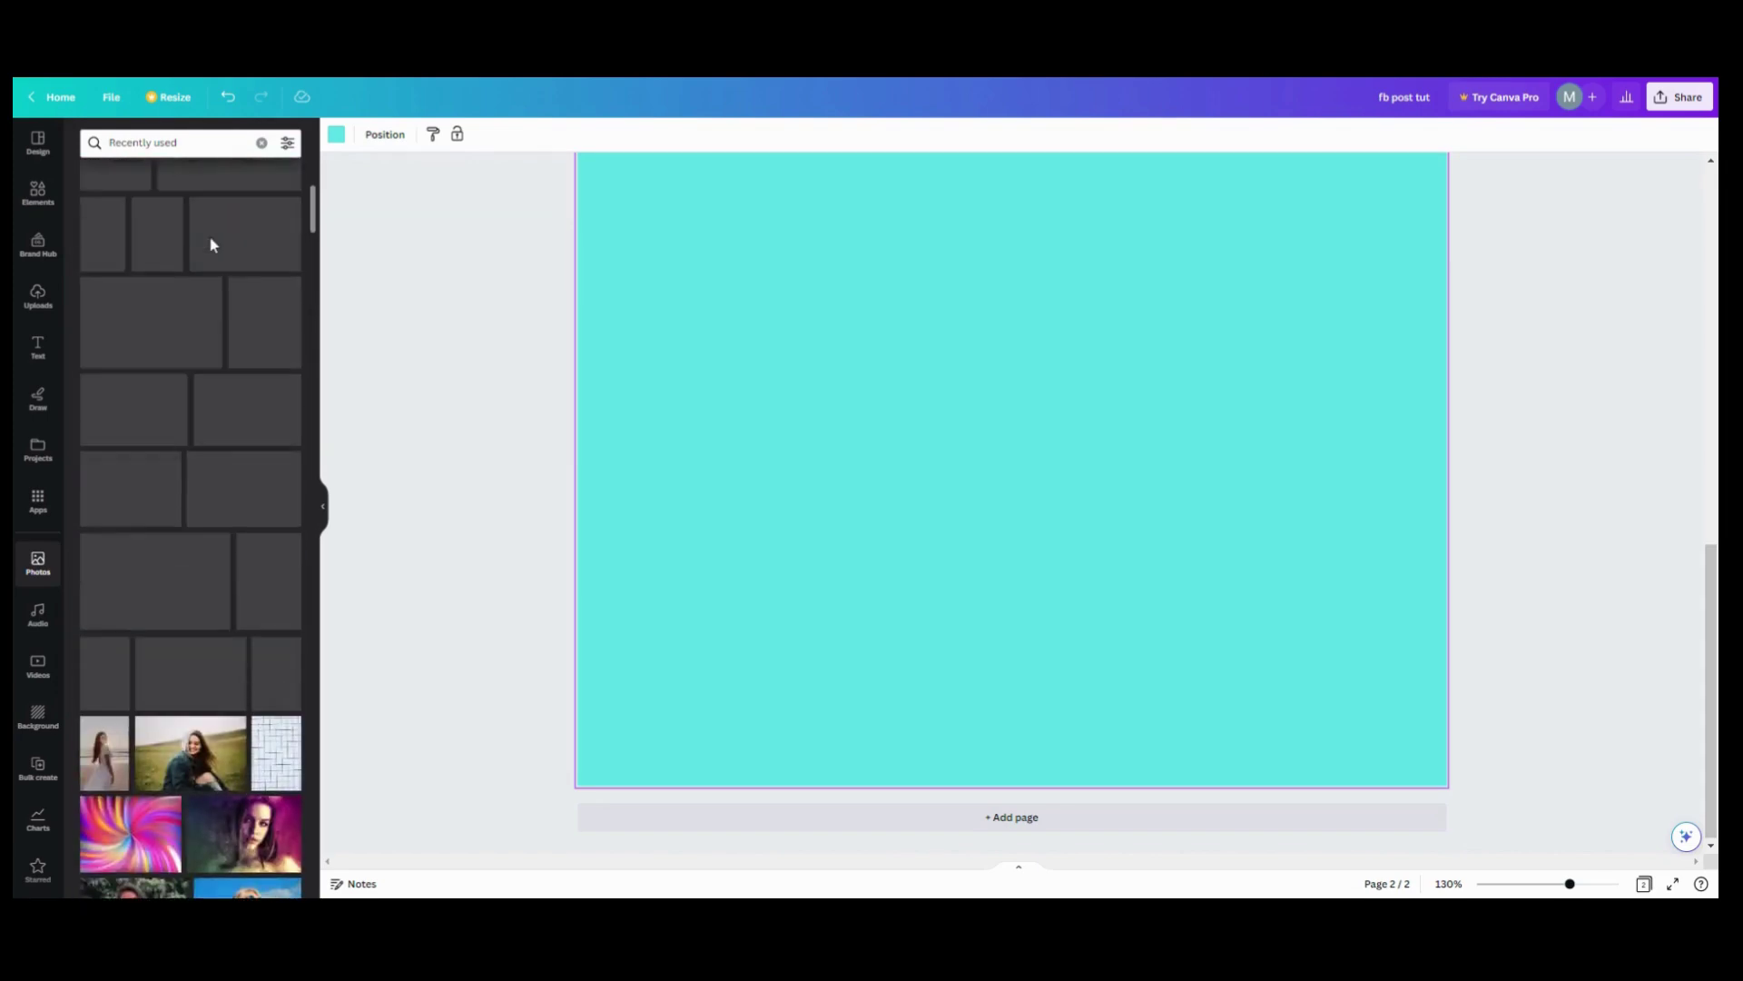
{"action": "scroll", "coordinate": [189, 381], "scroll_direction": "down", "scroll_amount": 10}
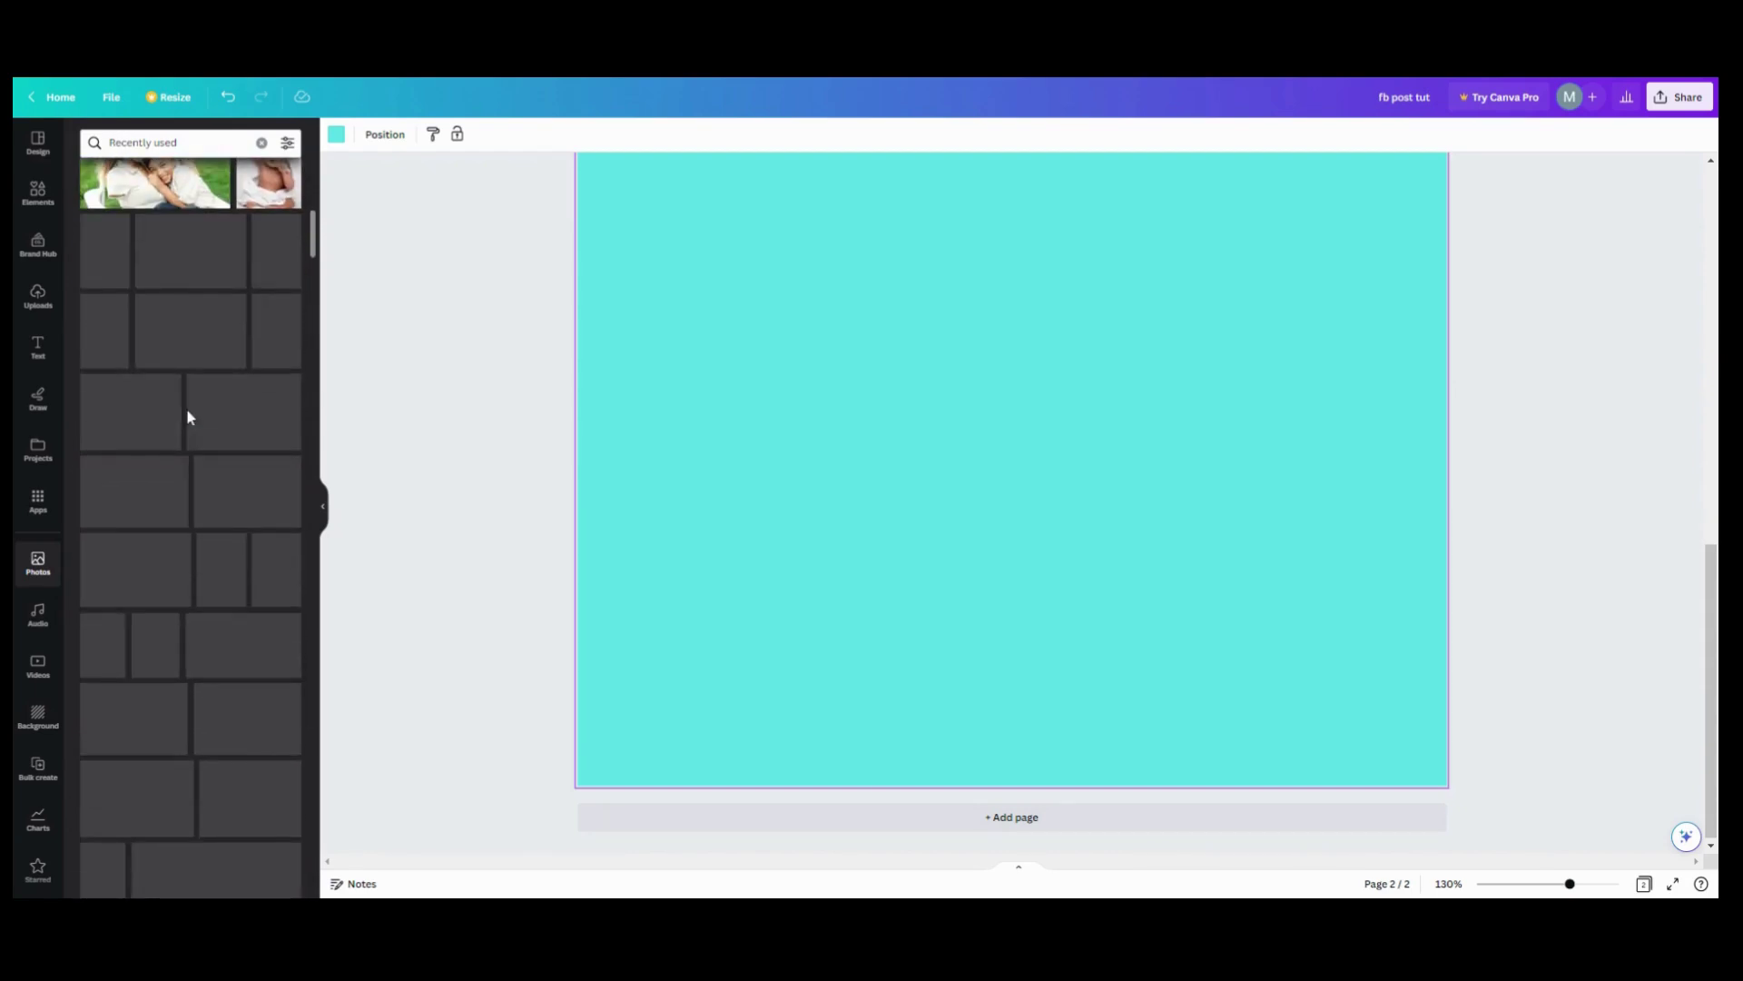
{"action": "scroll", "coordinate": [188, 418], "scroll_direction": "down", "scroll_amount": 3}
{"action": "scroll", "coordinate": [189, 418], "scroll_direction": "down", "scroll_amount": 8}
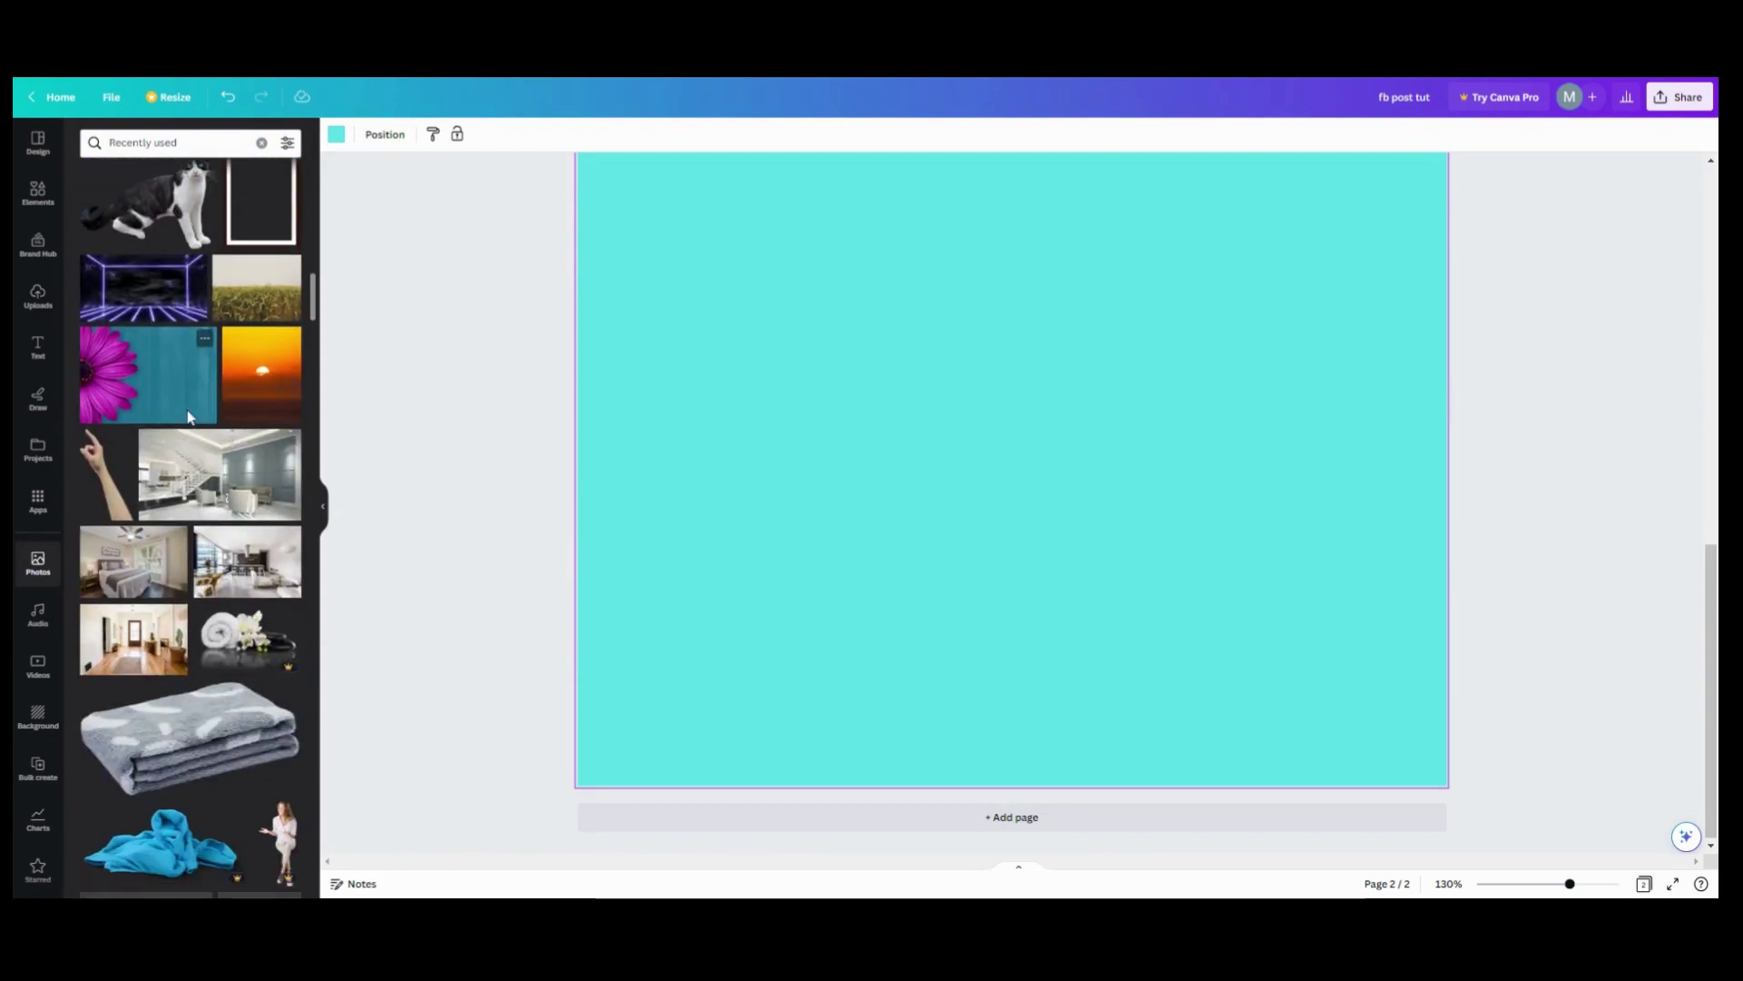
{"action": "scroll", "coordinate": [189, 418], "scroll_direction": "down", "scroll_amount": 6}
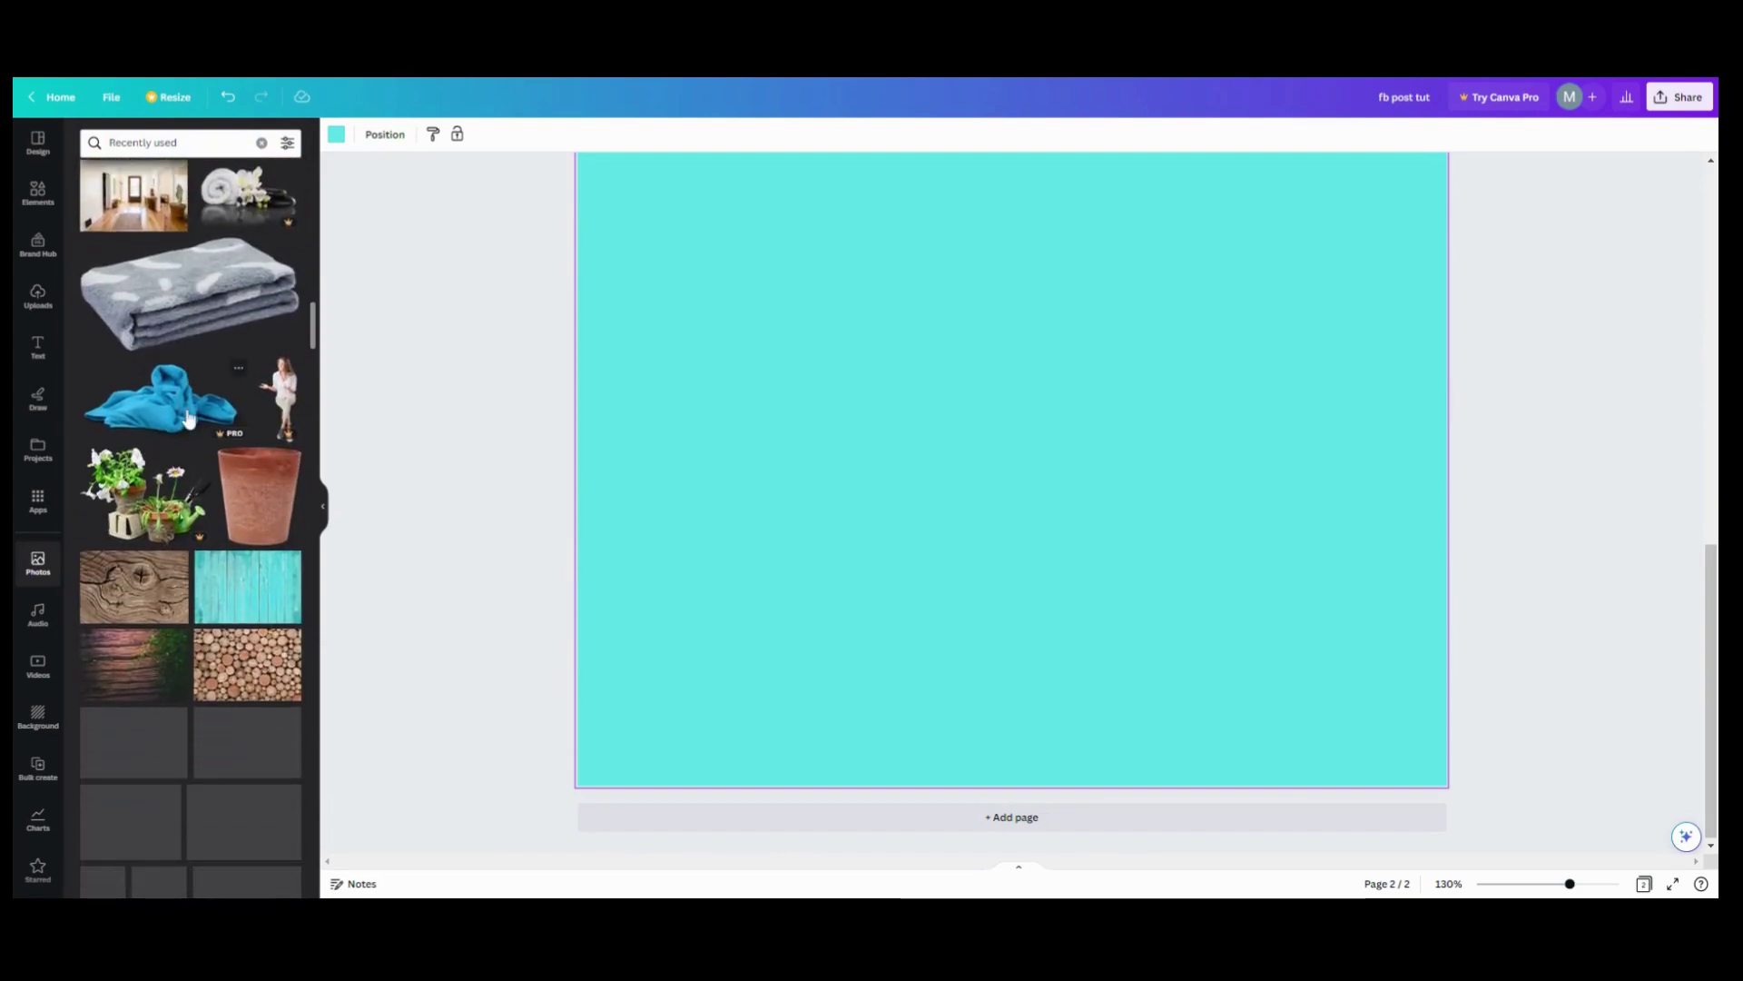
{"action": "scroll", "coordinate": [189, 417], "scroll_direction": "down", "scroll_amount": 4}
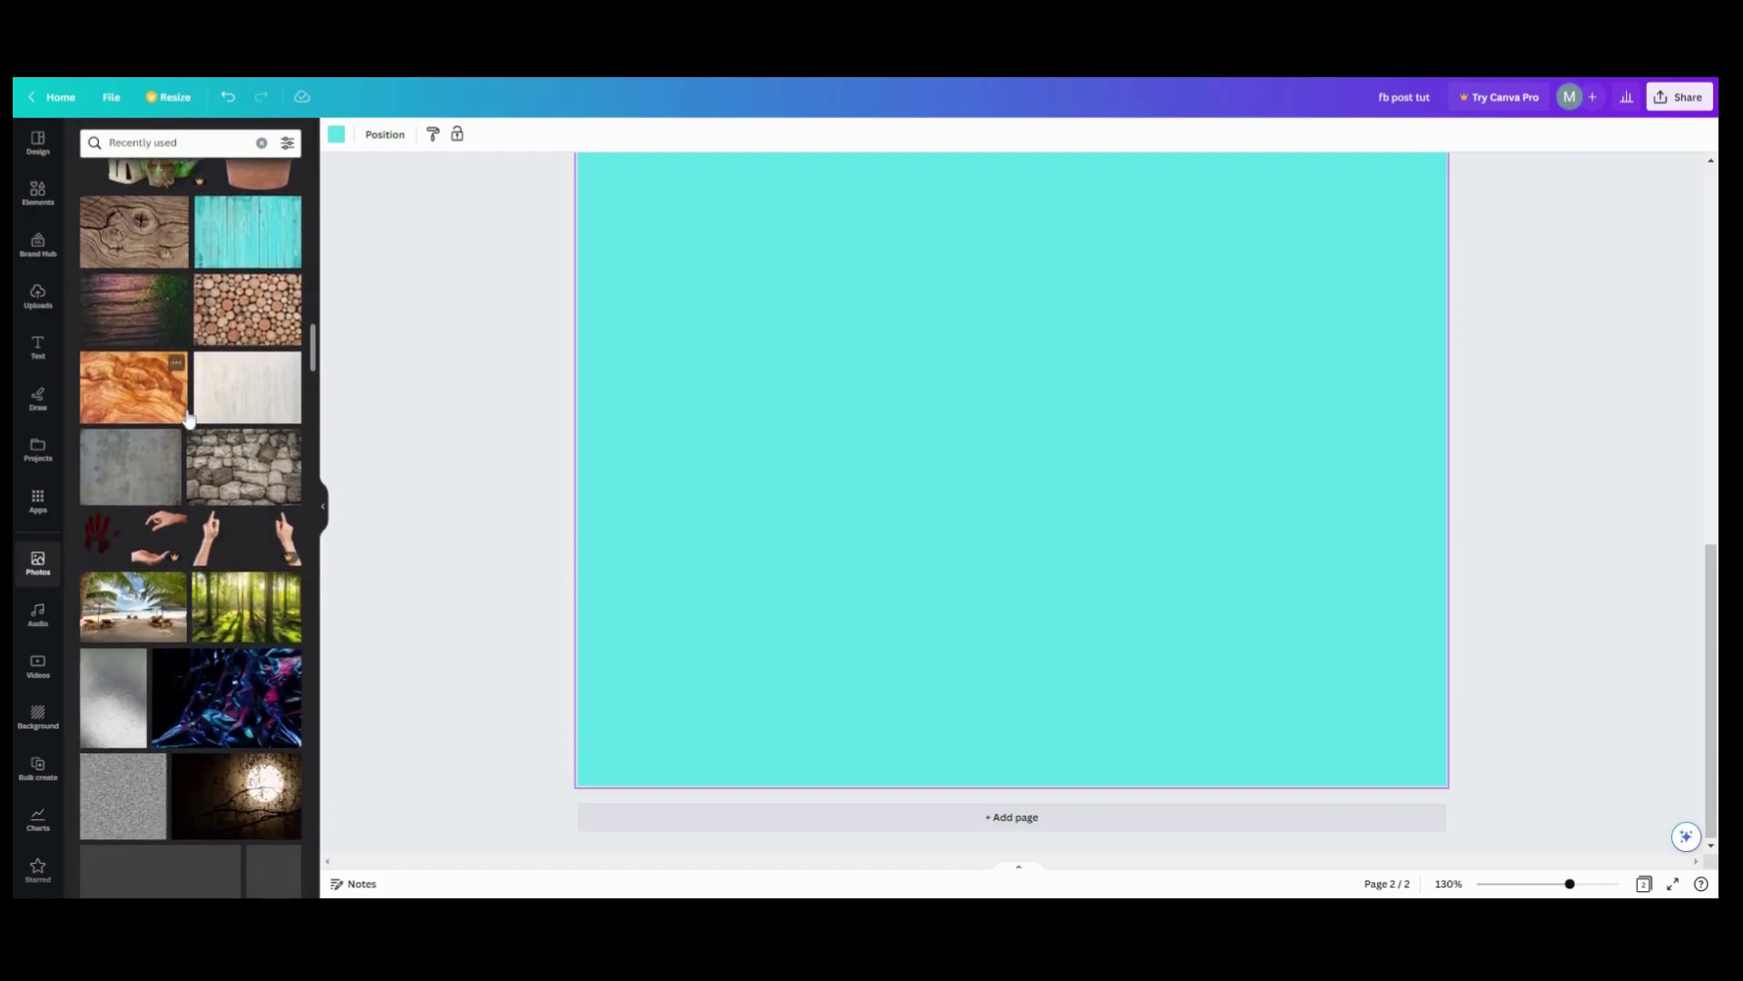
{"action": "scroll", "coordinate": [187, 416], "scroll_direction": "down", "scroll_amount": 3}
{"action": "scroll", "coordinate": [189, 416], "scroll_direction": "down", "scroll_amount": 3}
{"action": "scroll", "coordinate": [187, 417], "scroll_direction": "up", "scroll_amount": 8}
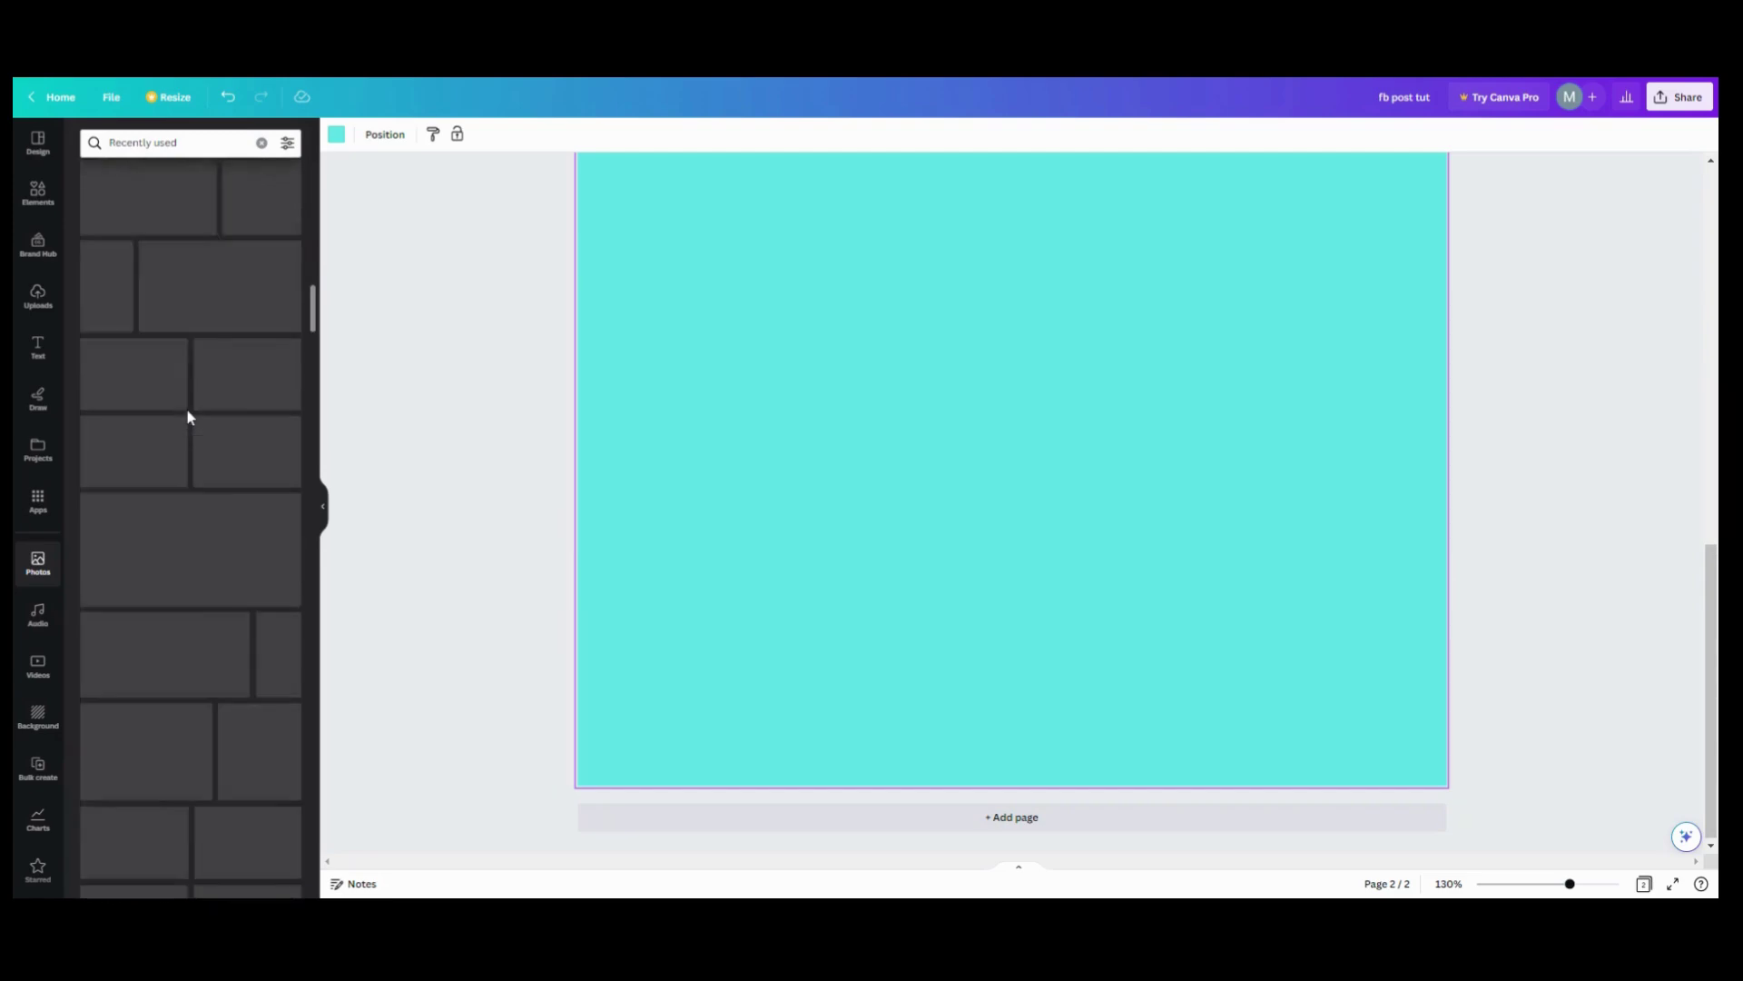
{"action": "scroll", "coordinate": [189, 417], "scroll_direction": "down", "scroll_amount": 2}
{"action": "scroll", "coordinate": [189, 417], "scroll_direction": "up", "scroll_amount": 3}
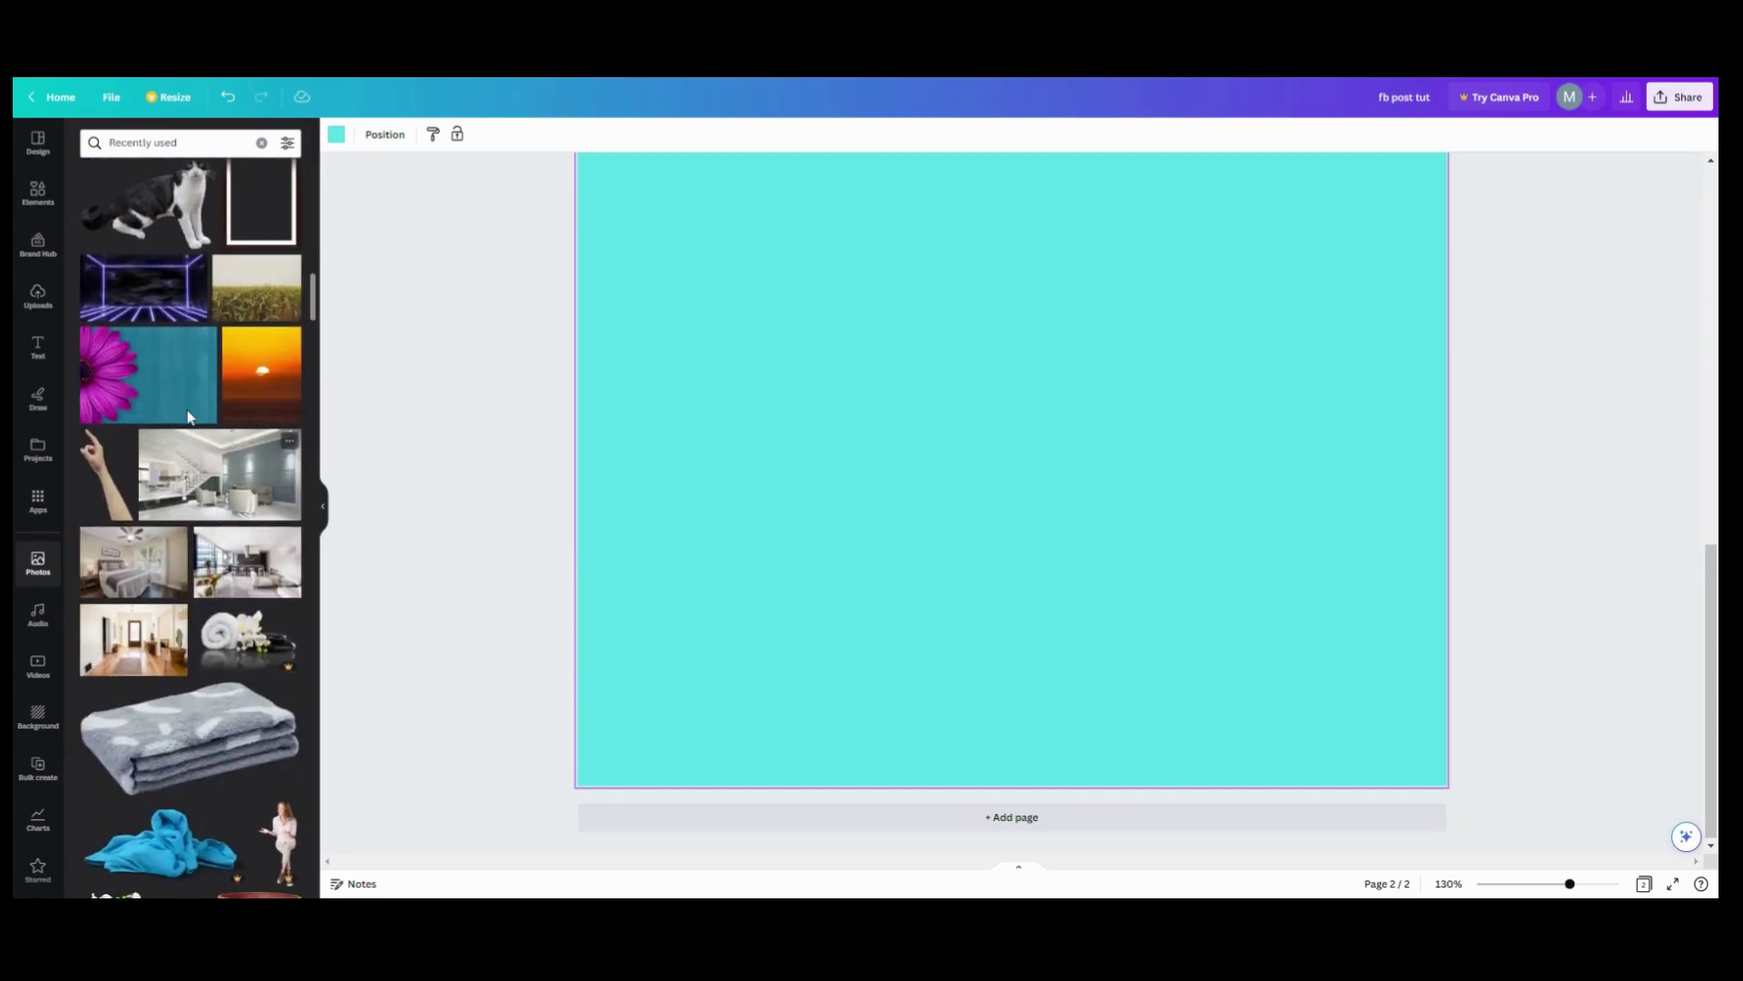
{"action": "scroll", "coordinate": [182, 404], "scroll_direction": "up", "scroll_amount": 1}
{"action": "left_click", "coordinate": [164, 457]}
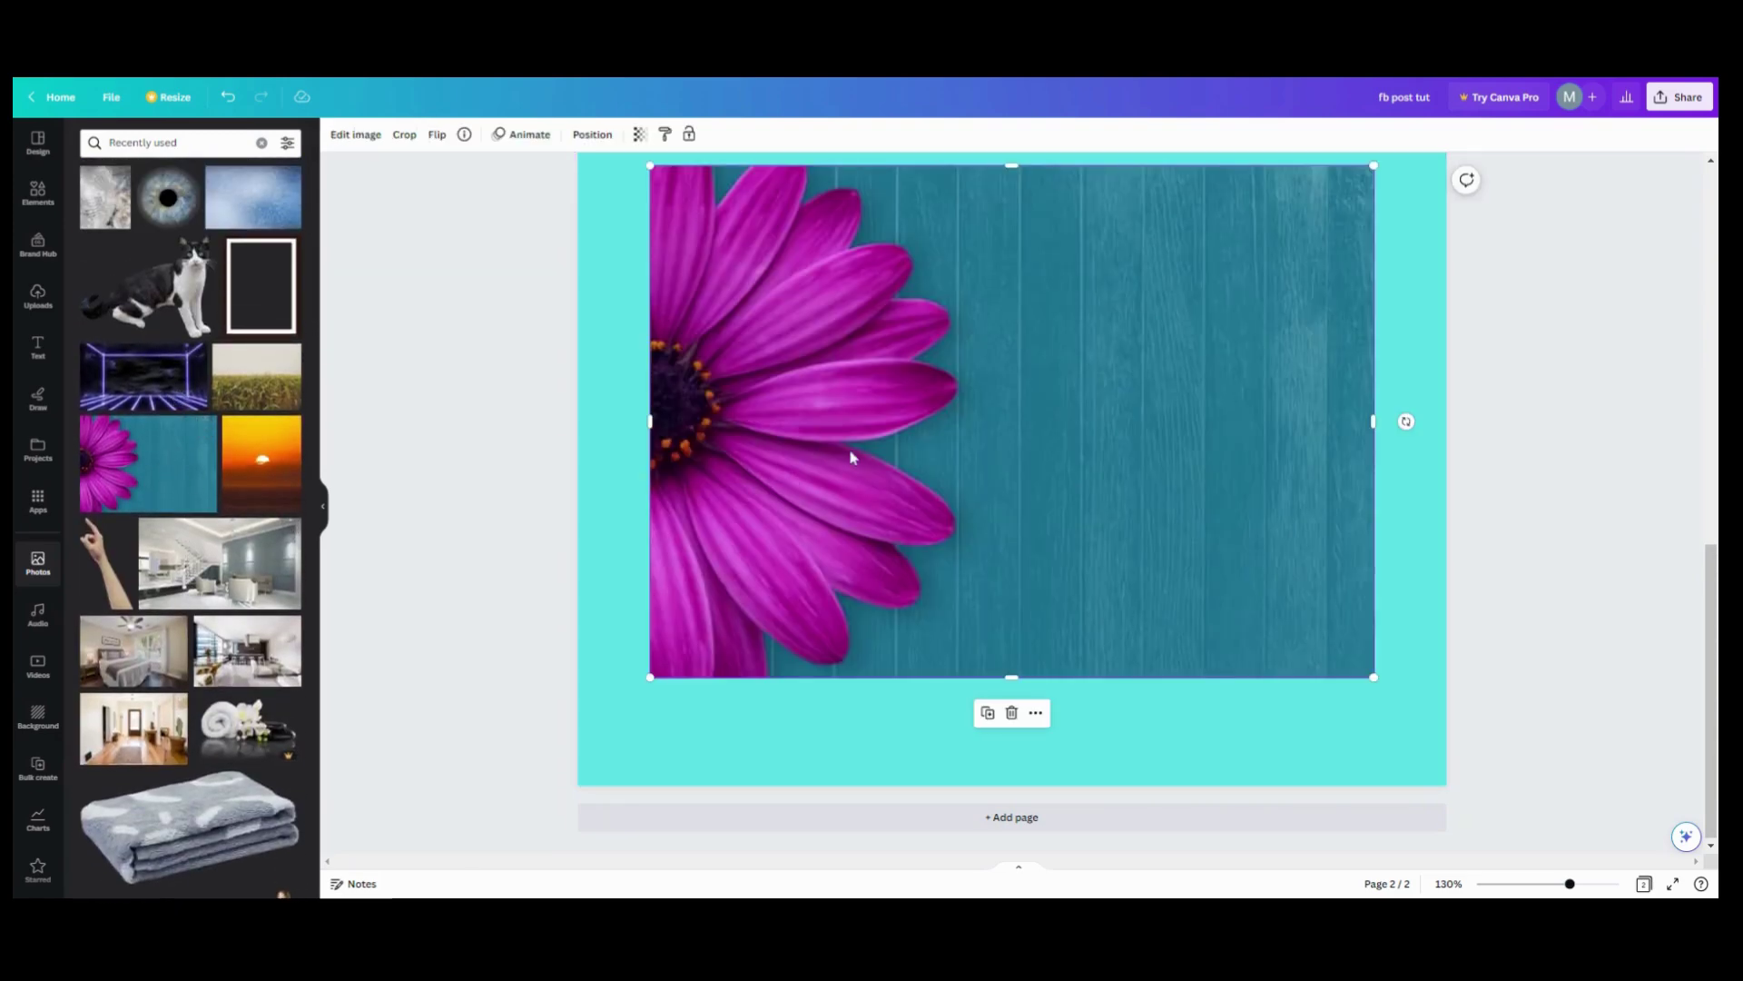
Set the purple flower photo as the background of page 2
{"action": "left_click", "coordinate": [1036, 713]}
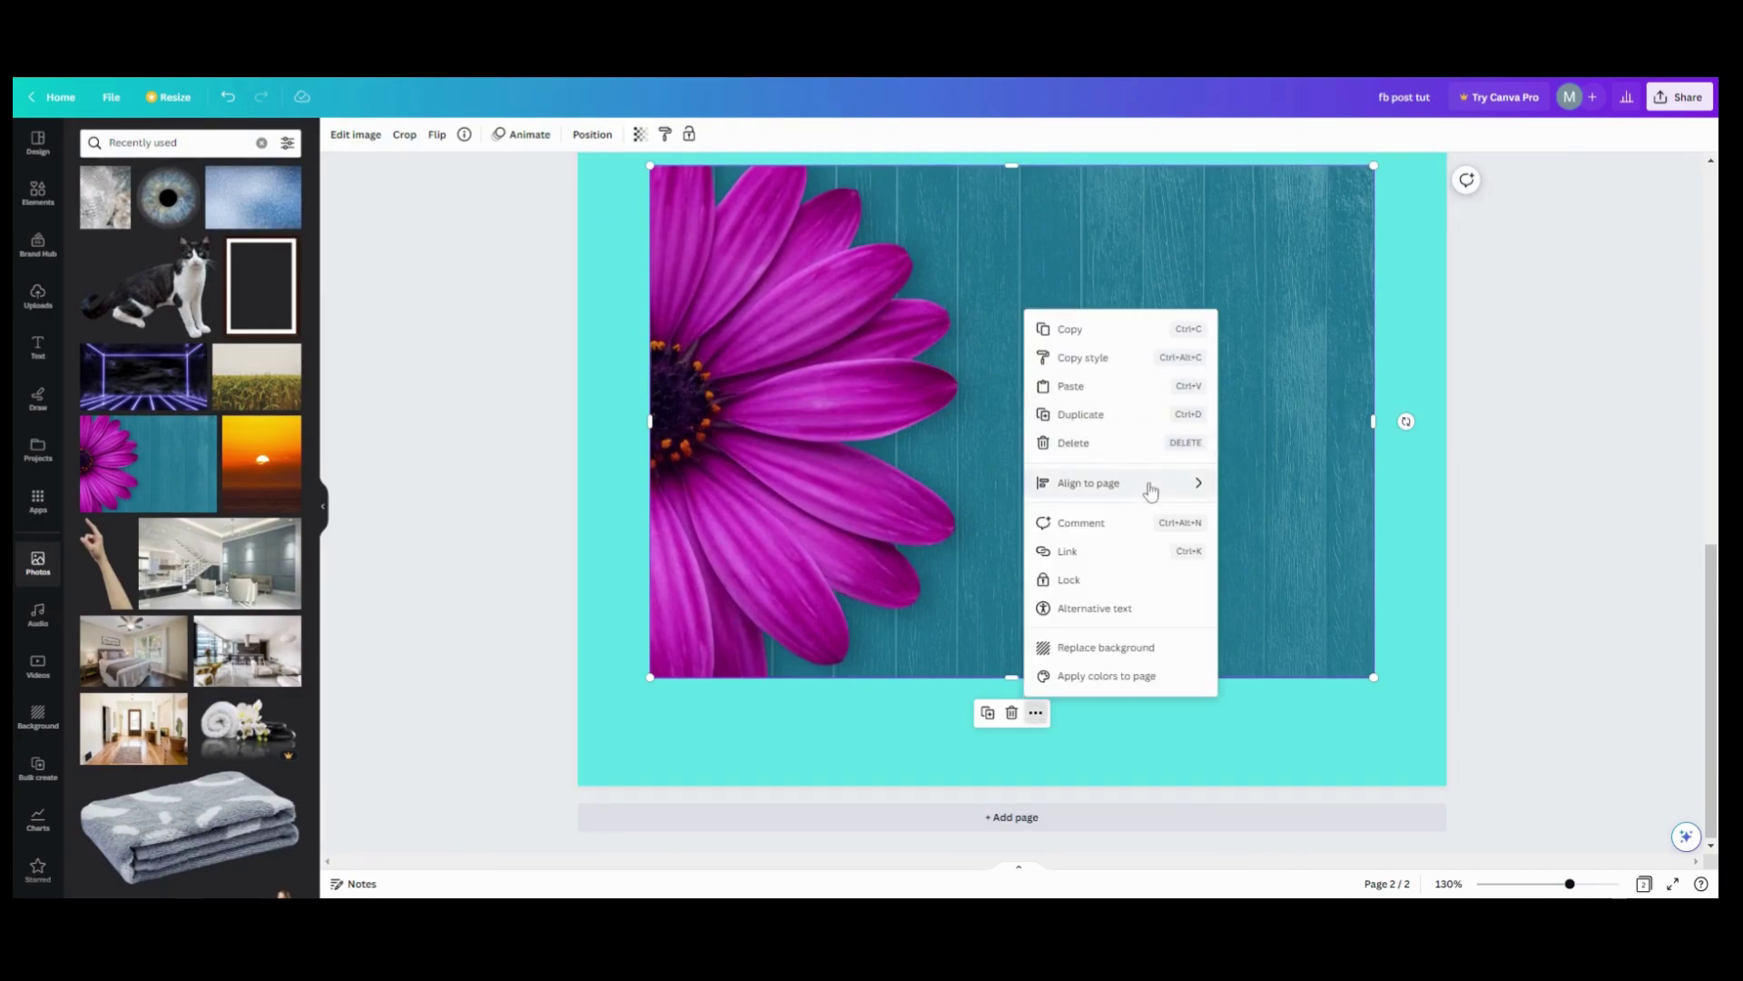
{"action": "mouse_move", "coordinate": [1151, 492]}
{"action": "left_click", "coordinate": [1090, 647]}
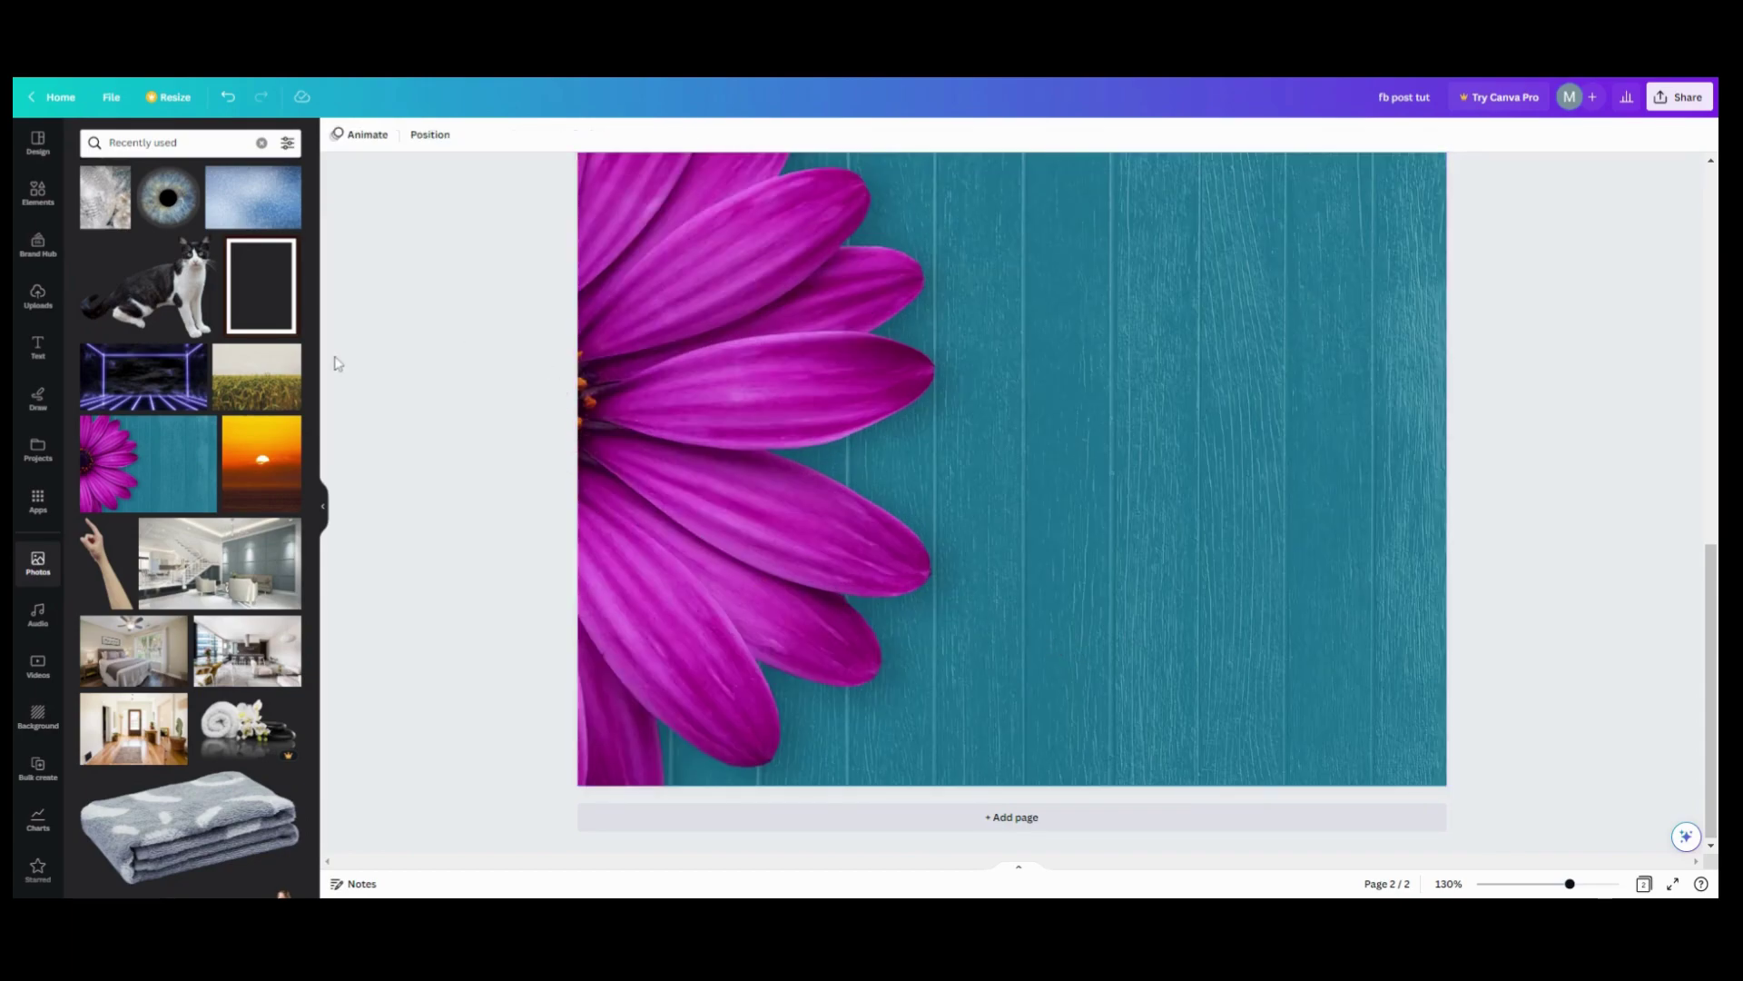
Add the starred black gradient, rotate it 180 degrees and place its dark edge across the lower half of page 2
{"action": "left_click", "coordinate": [40, 862]}
{"action": "left_click", "coordinate": [175, 292]}
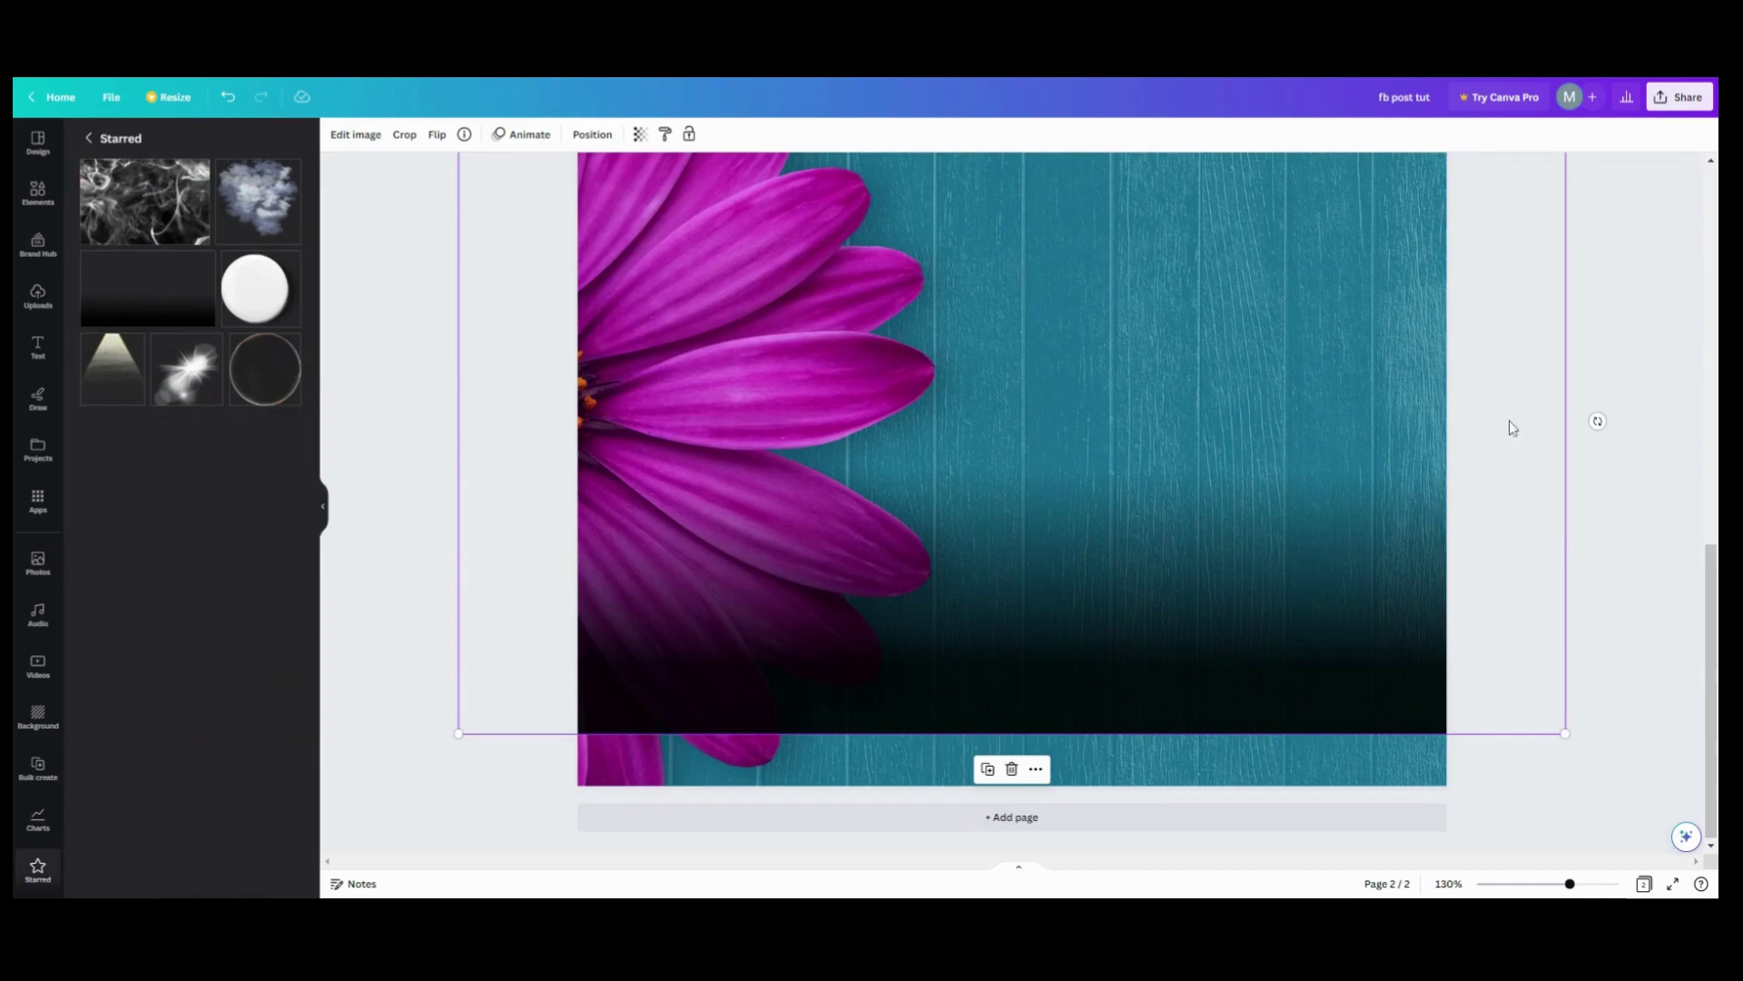
{"action": "left_click_drag", "start_coordinate": [1594, 417], "coordinate": [590, 425]}
{"action": "left_click_drag", "start_coordinate": [926, 350], "coordinate": [915, 641]}
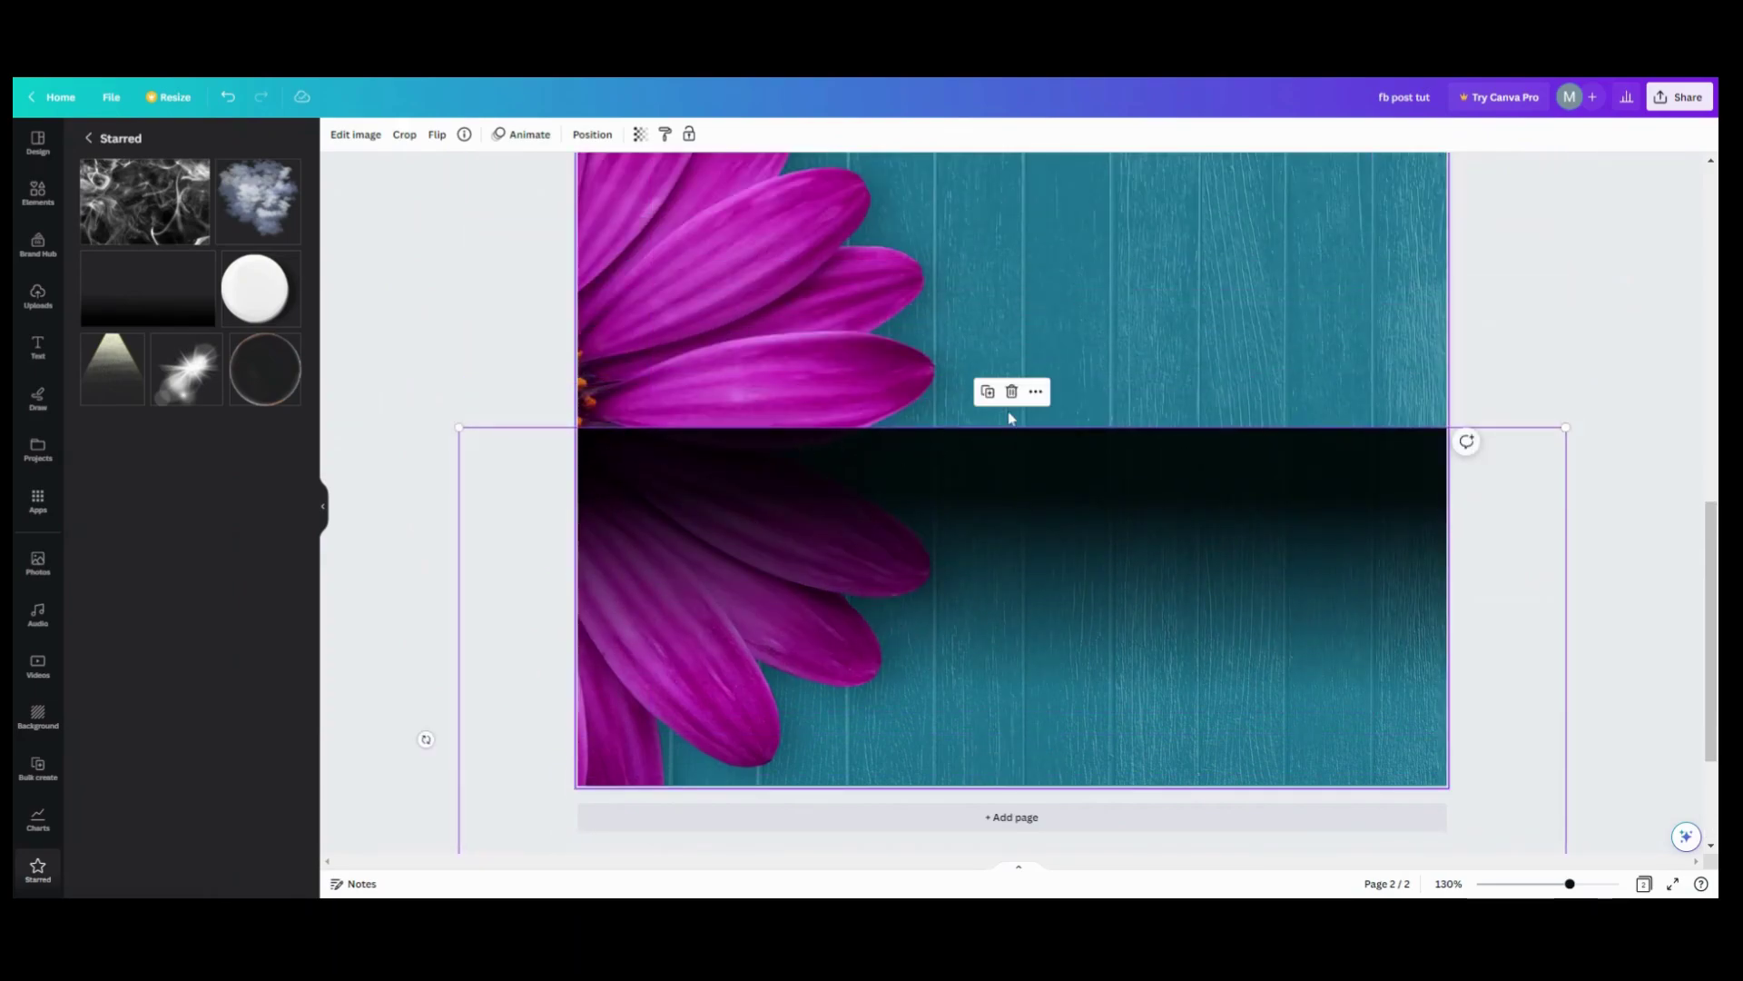
Duplicate the black gradient, place the copy slightly lower, and set the upper gradient's transparency to 12
{"action": "left_click", "coordinate": [987, 392]}
{"action": "left_click_drag", "start_coordinate": [934, 494], "coordinate": [923, 592]}
{"action": "left_click", "coordinate": [887, 456]}
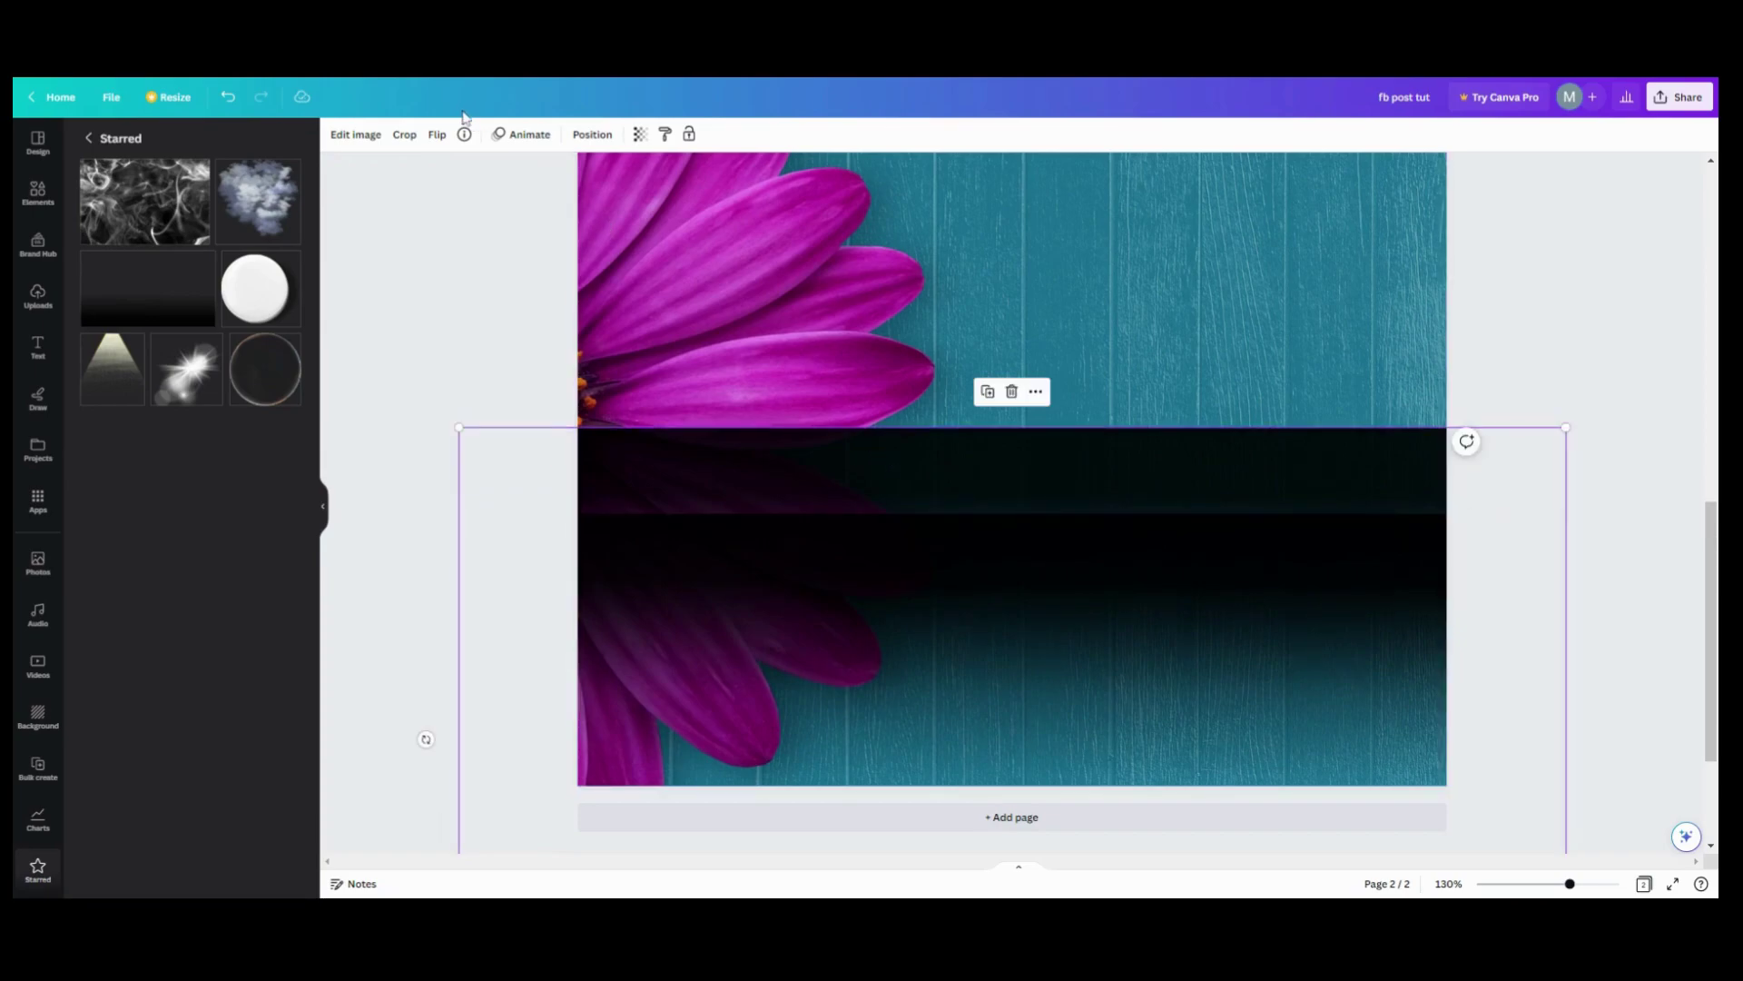
{"action": "left_click", "coordinate": [639, 138]}
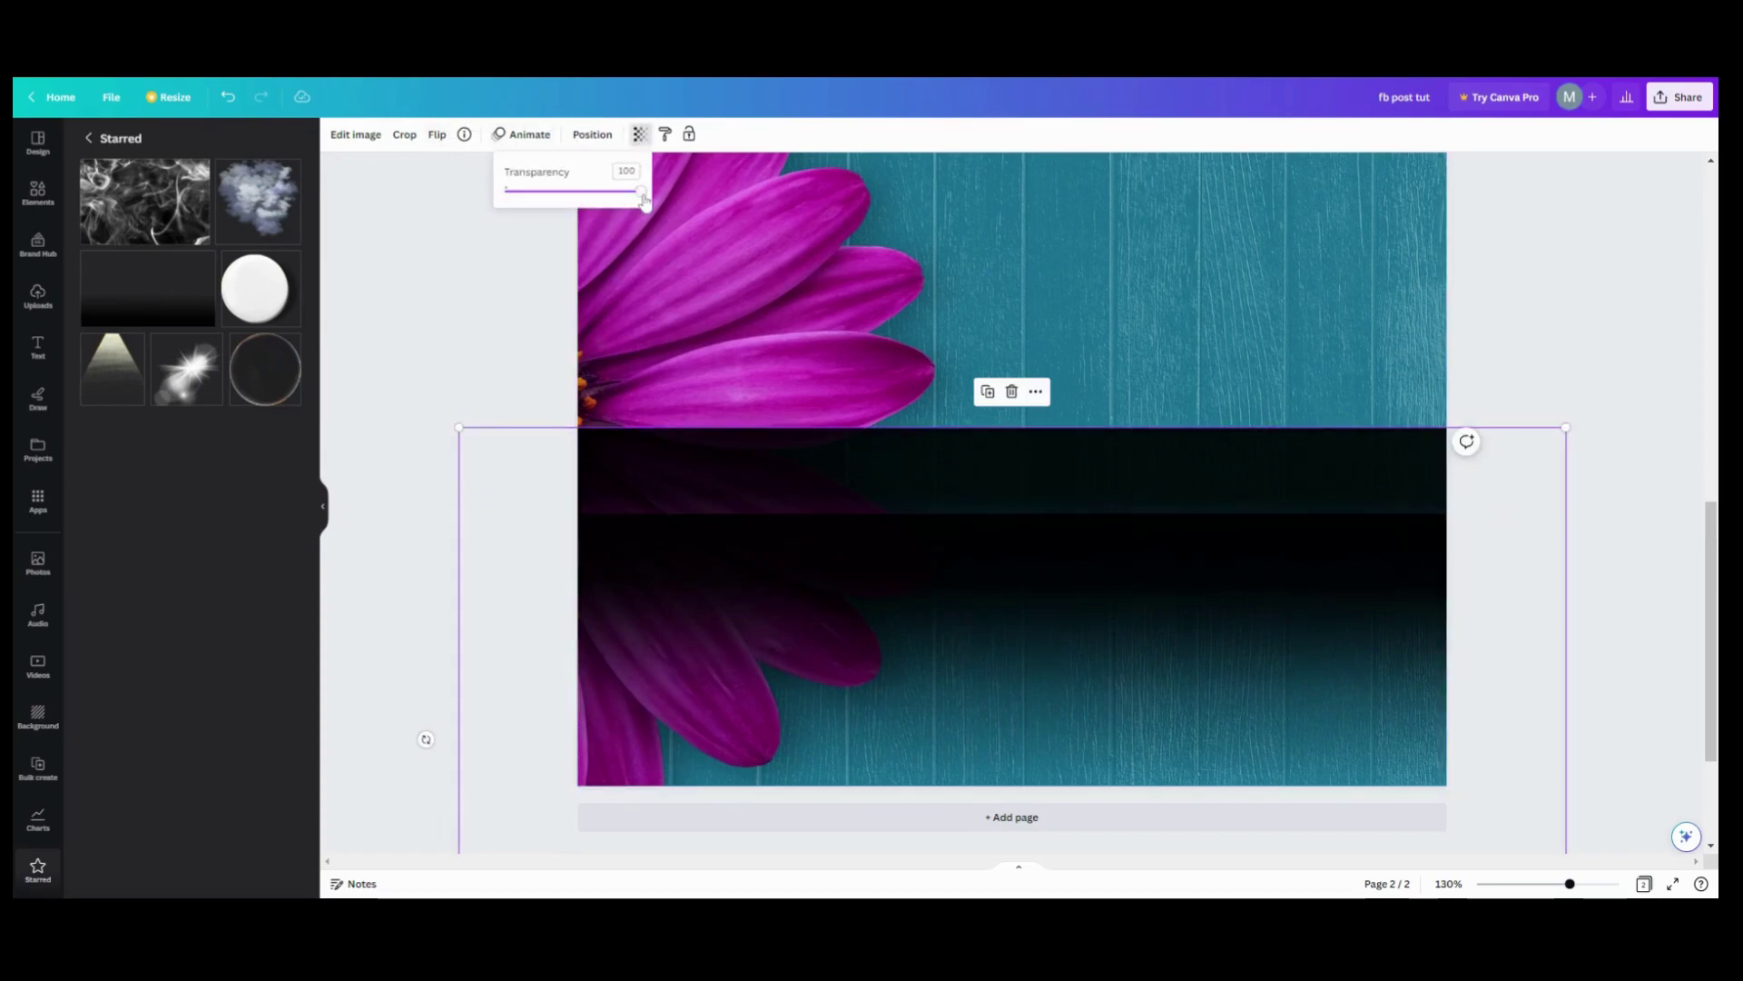
{"action": "left_click_drag", "start_coordinate": [638, 191], "coordinate": [528, 193]}
{"action": "left_click", "coordinate": [460, 308]}
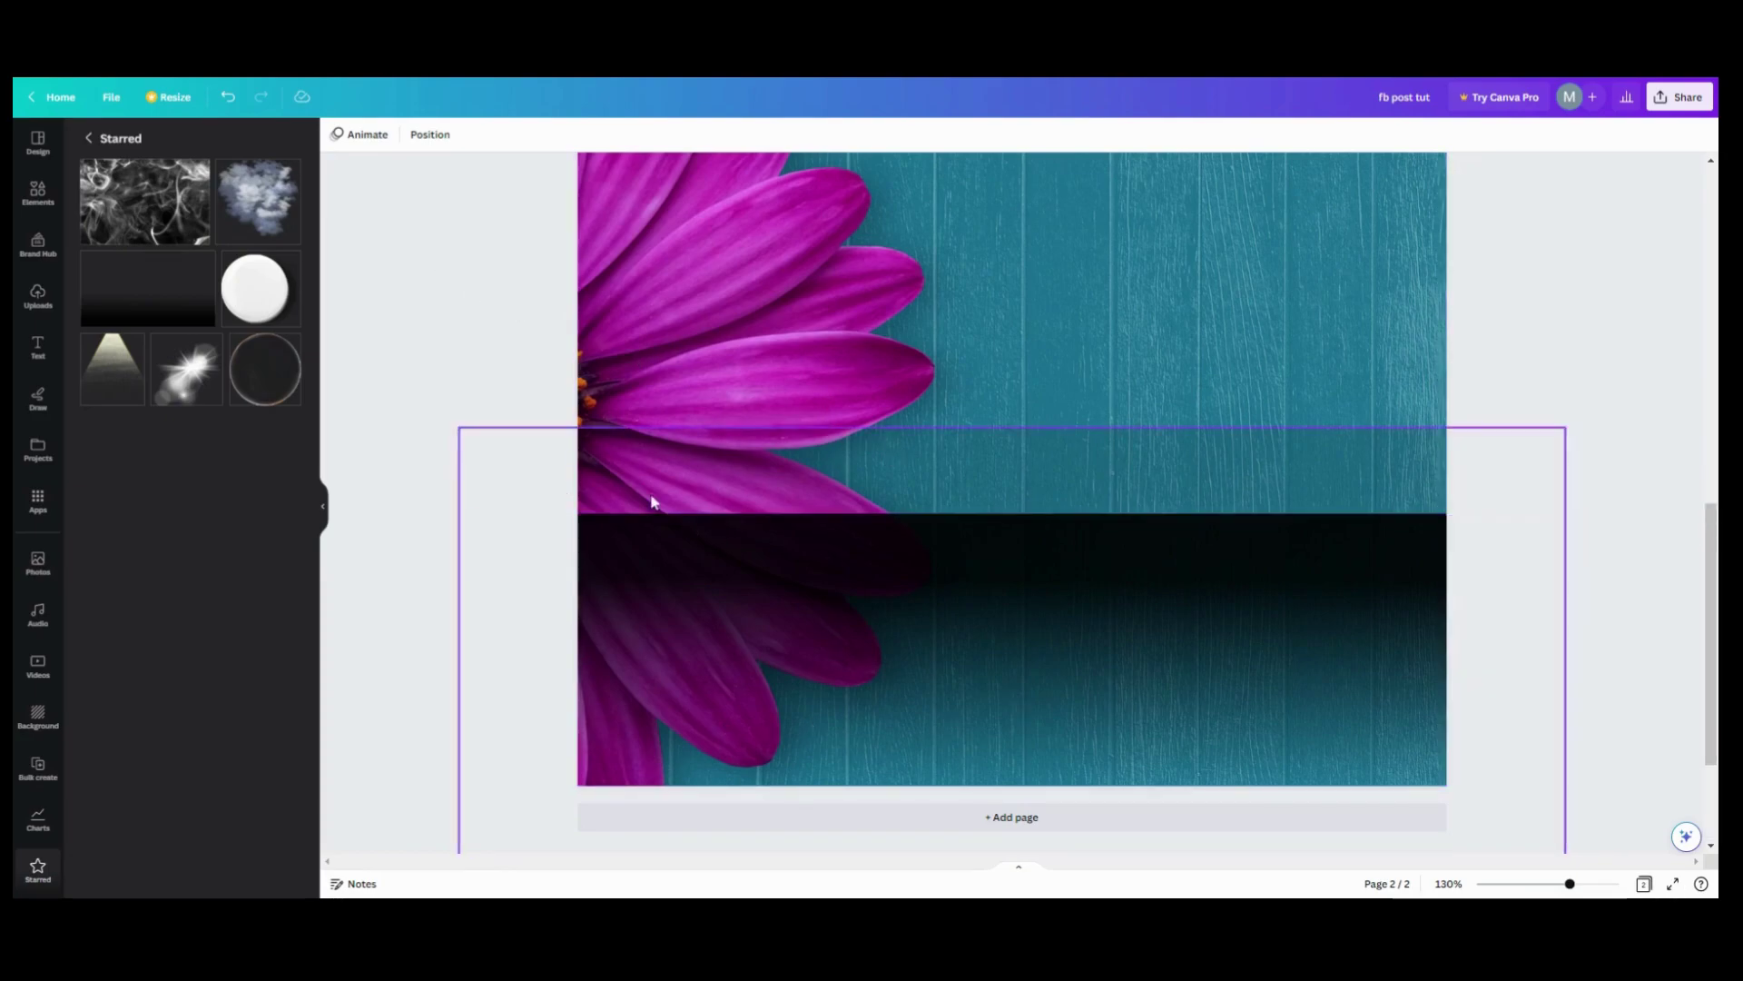
Add a square shape to page 2 and fill it with the teal photo color
{"action": "scroll", "coordinate": [351, 317], "scroll_direction": "up", "scroll_amount": 4}
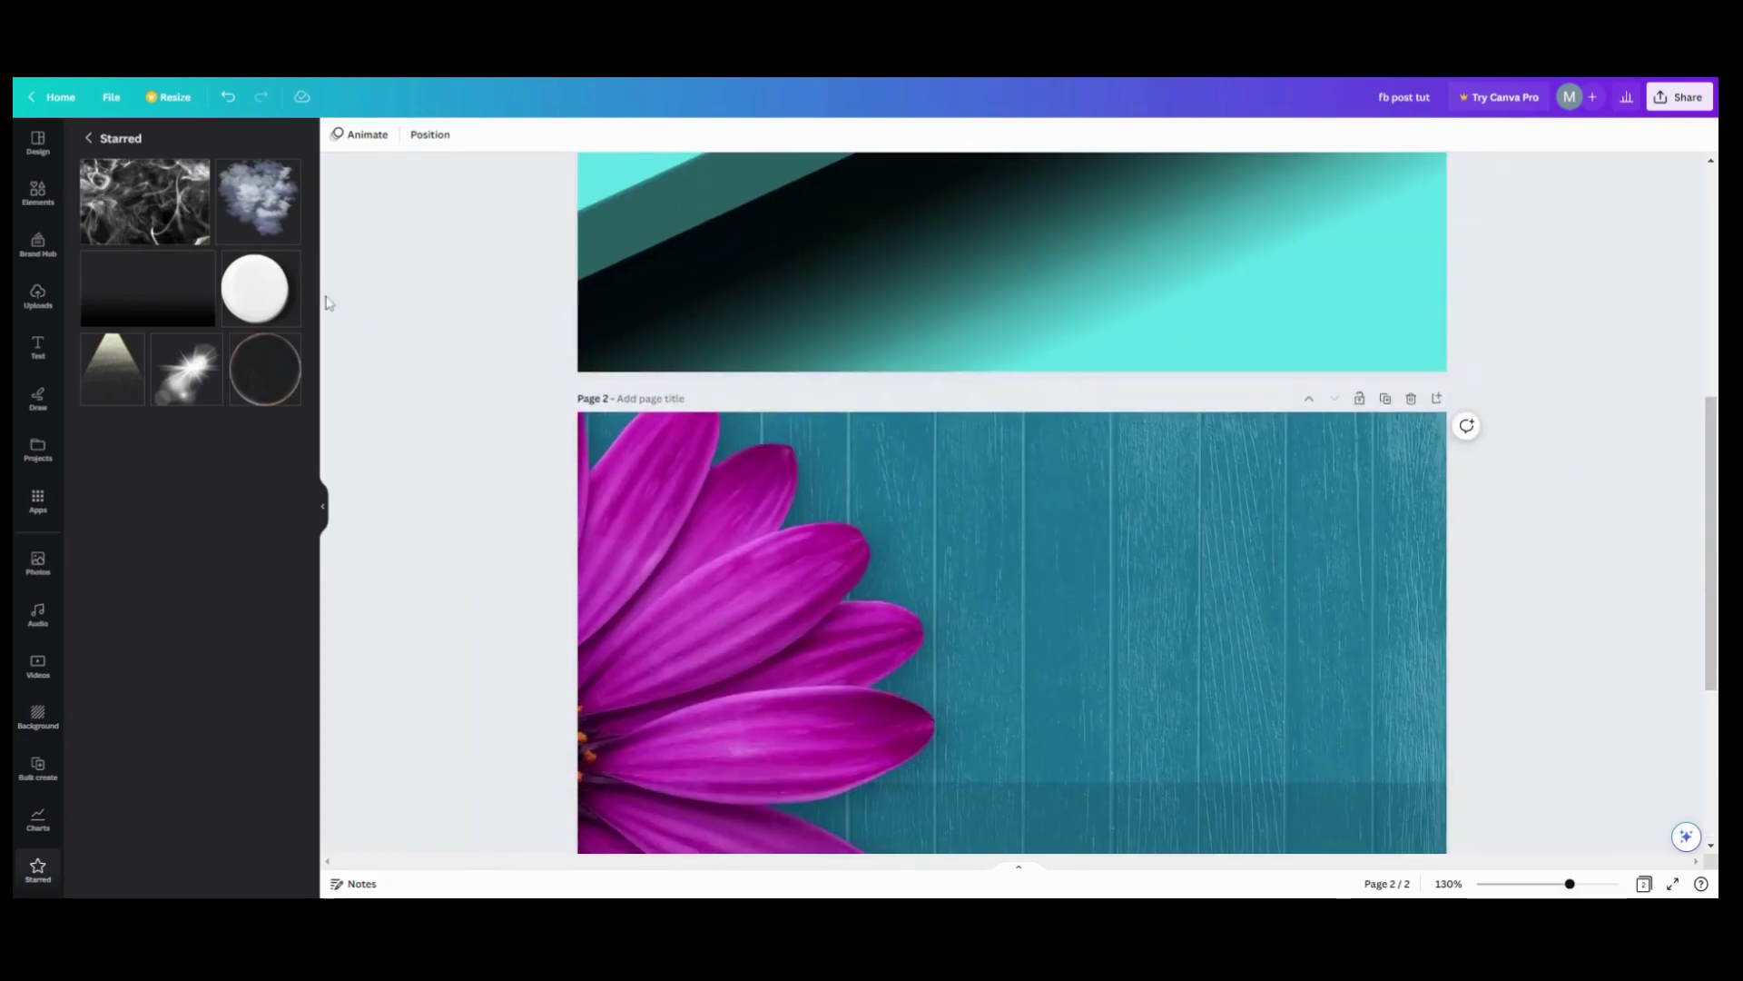
{"action": "scroll", "coordinate": [466, 381], "scroll_direction": "down", "scroll_amount": 2}
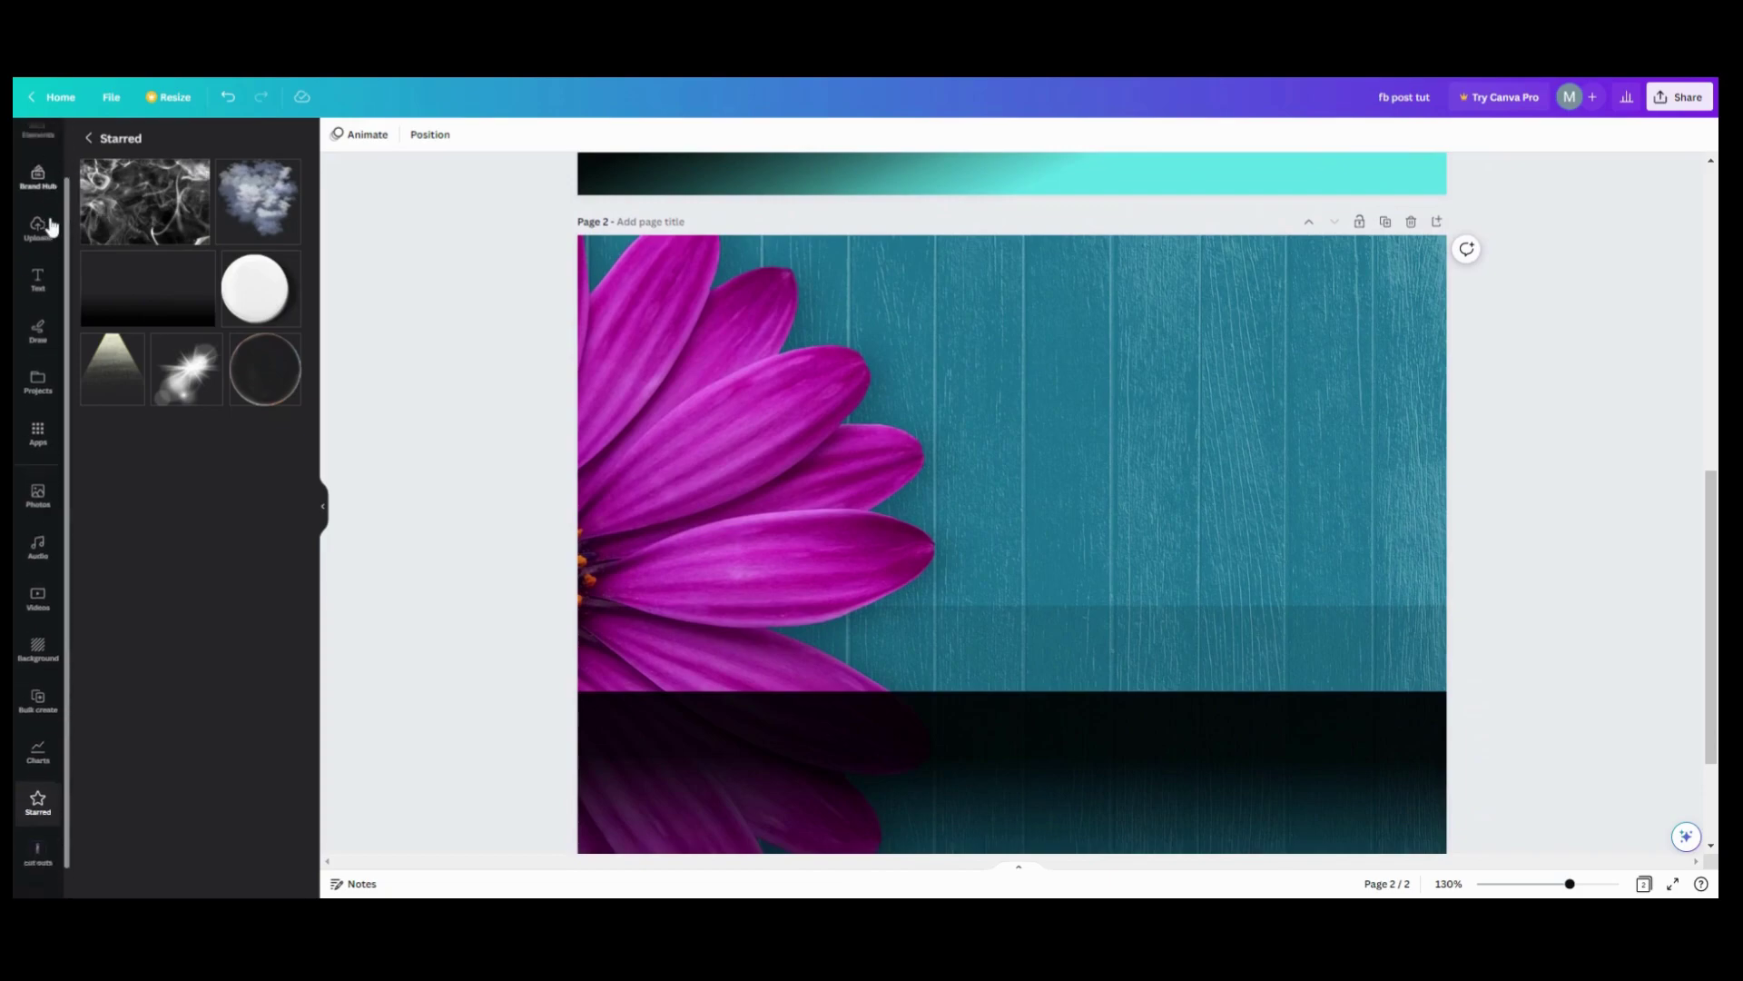
{"action": "left_click", "coordinate": [34, 195]}
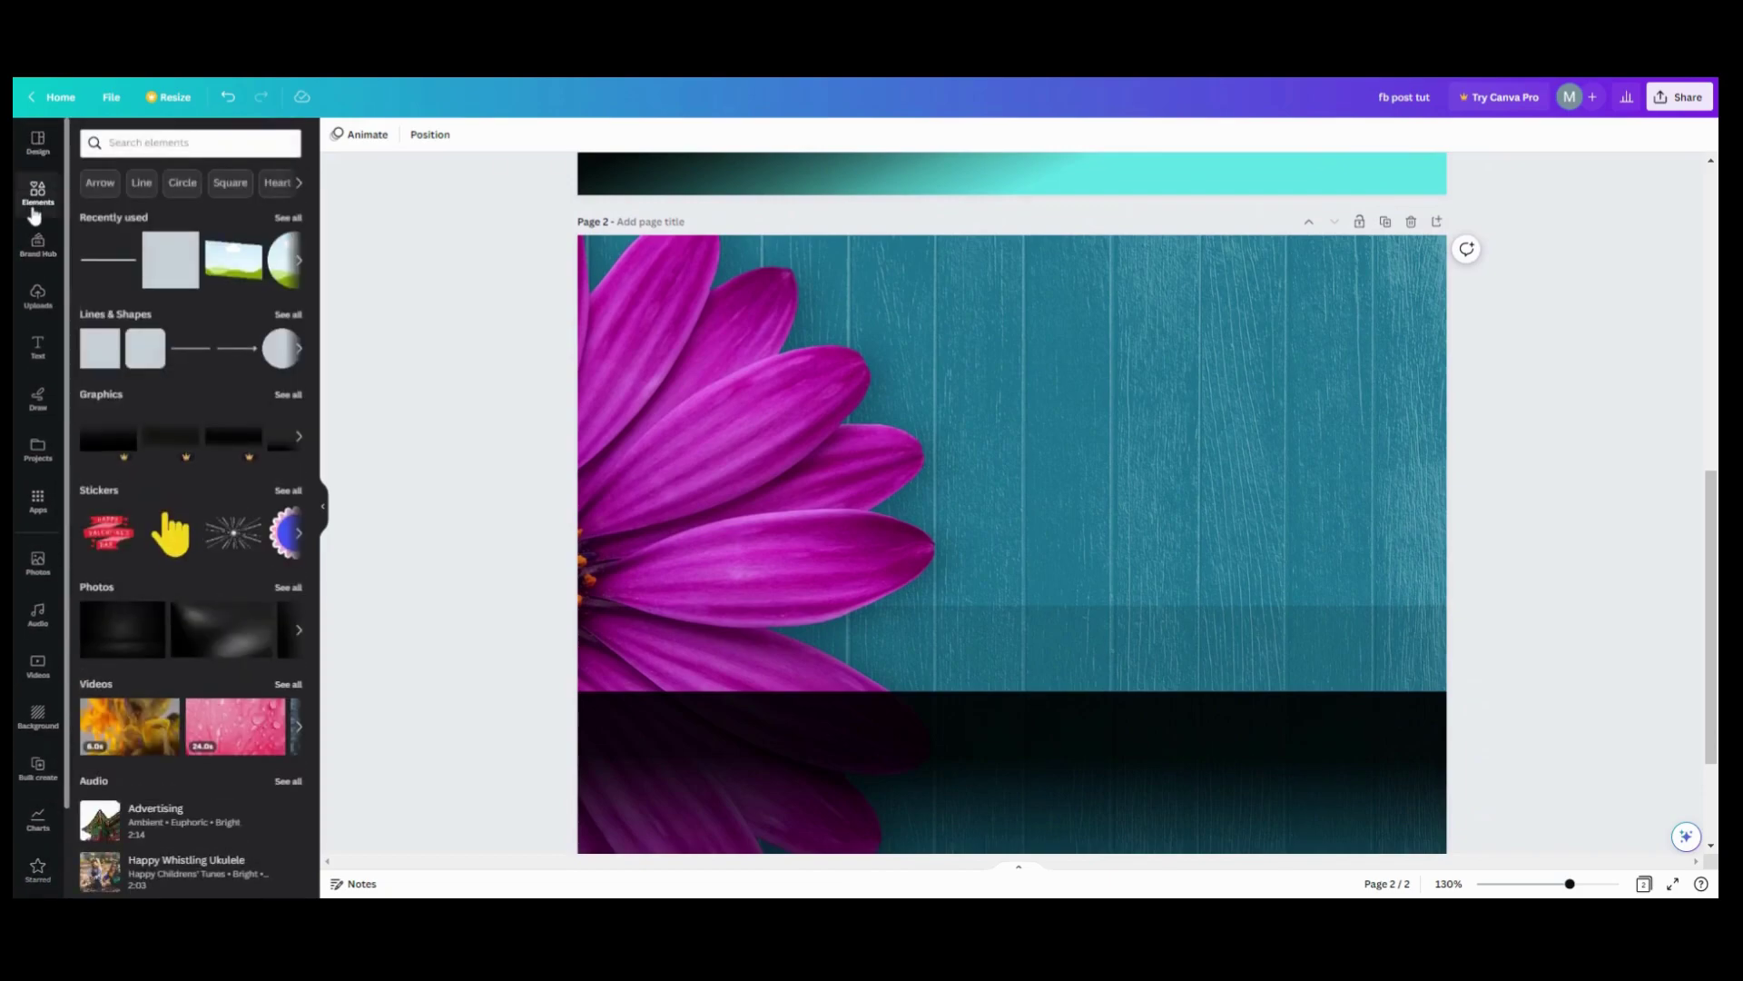
{"action": "left_click", "coordinate": [100, 348]}
{"action": "double_click", "coordinate": [1024, 663]}
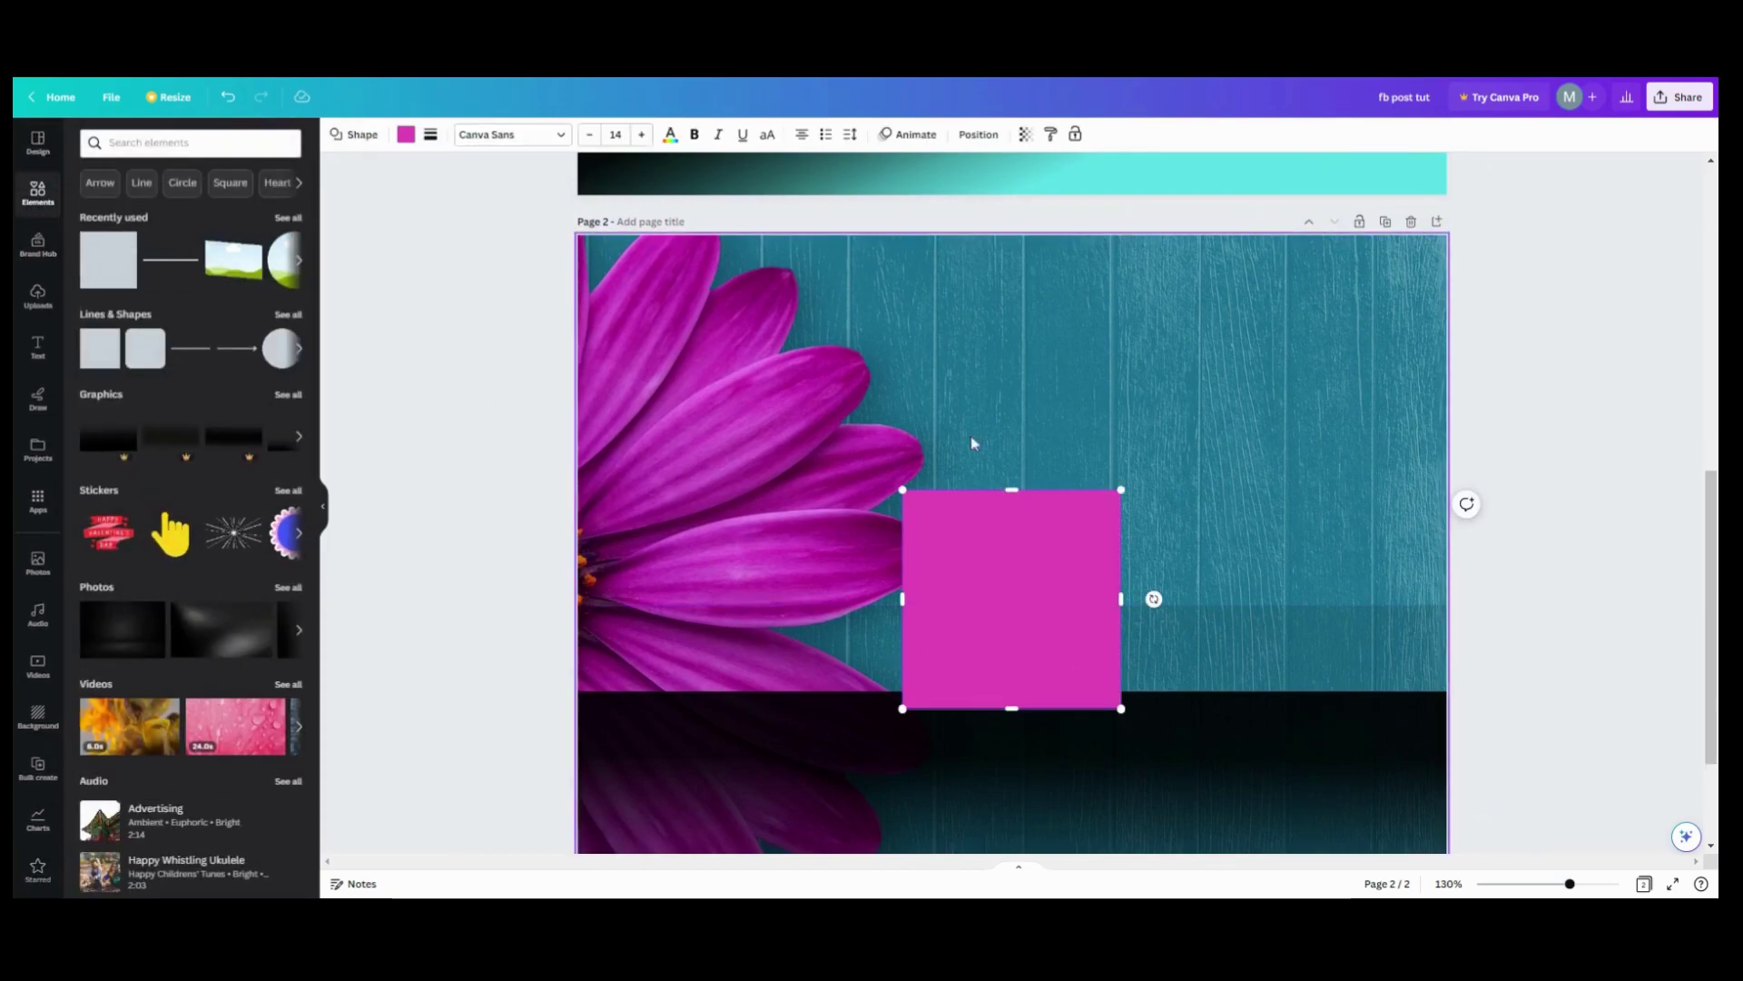
{"action": "left_click", "coordinate": [406, 136]}
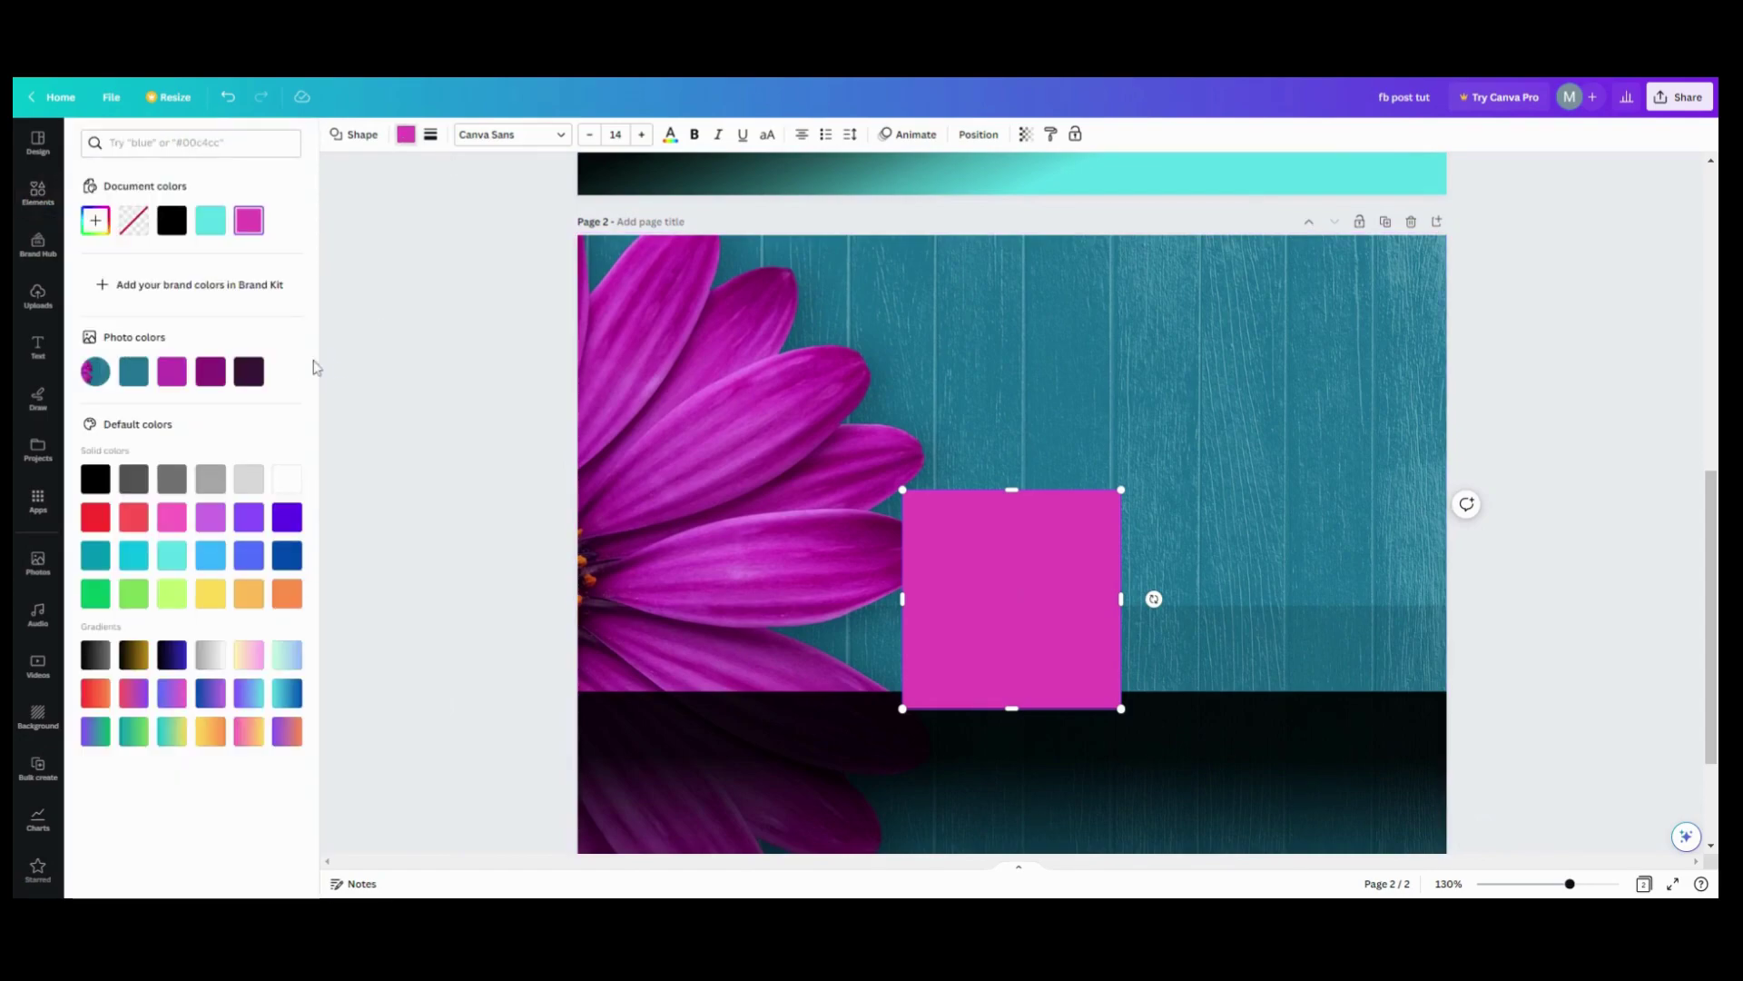
{"action": "left_click", "coordinate": [132, 367]}
Stretch the teal square across the page width over the lower gradient and layer it behind both gradients
{"action": "left_click_drag", "start_coordinate": [1045, 584], "coordinate": [1209, 773]}
{"action": "left_click_drag", "start_coordinate": [1439, 748], "coordinate": [1447, 749]}
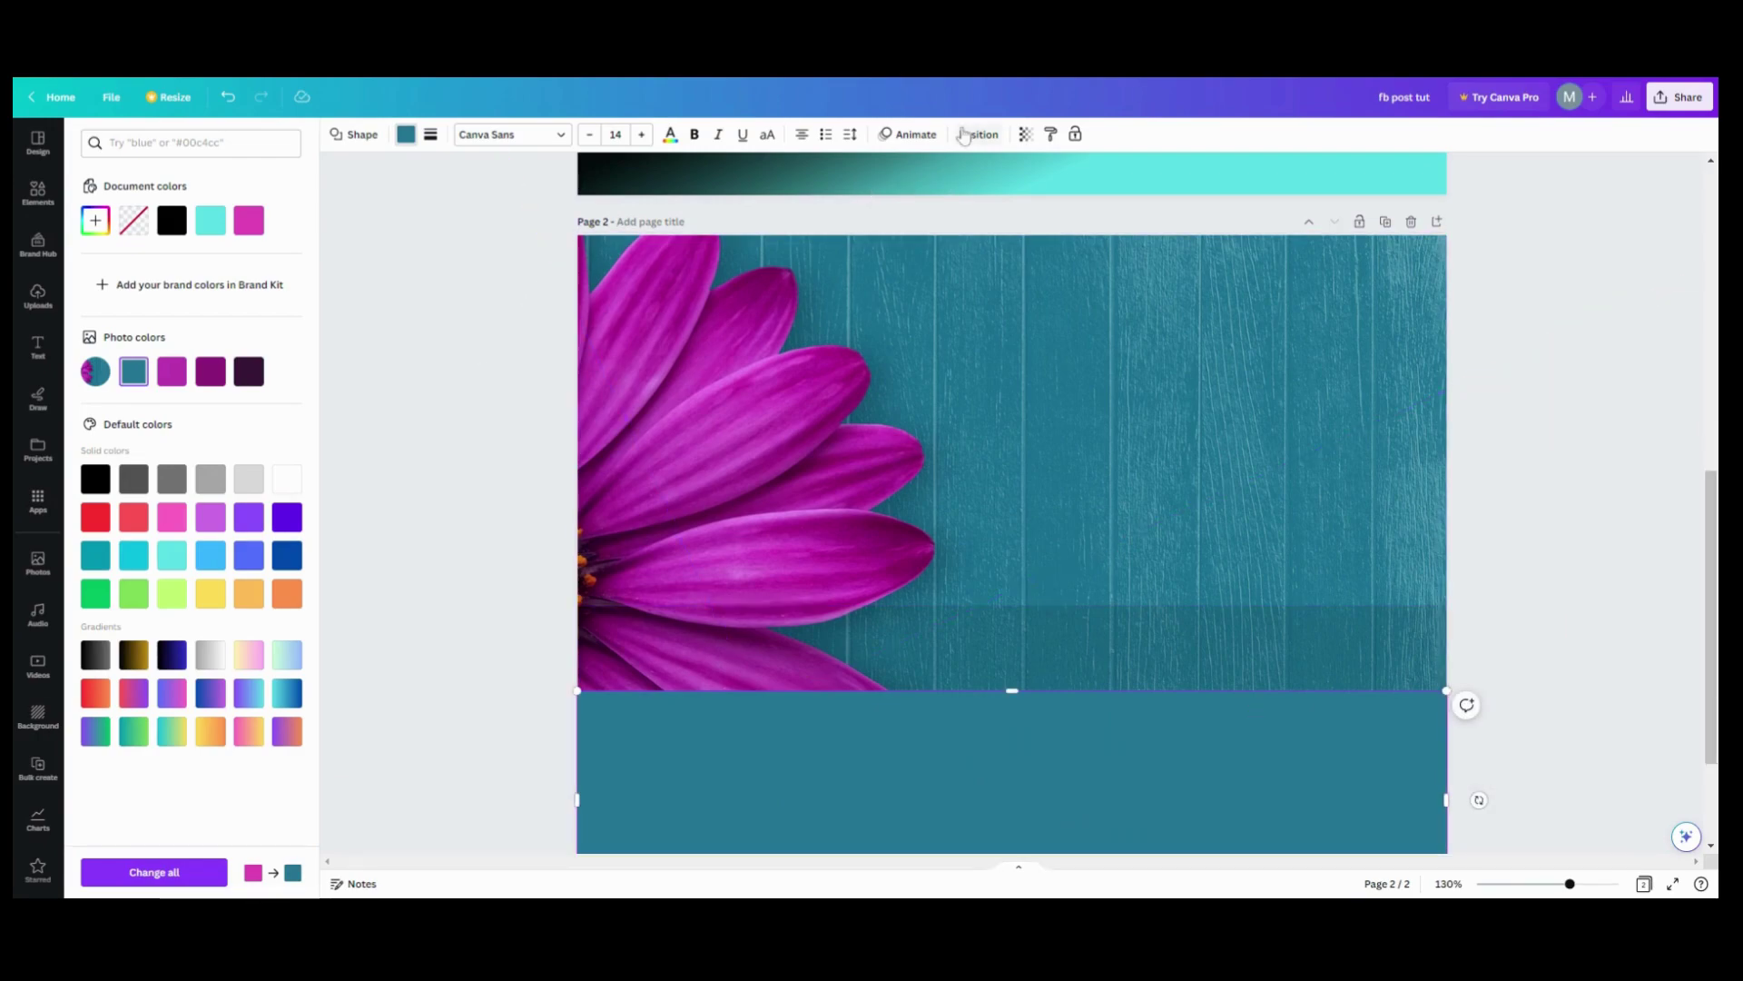
{"action": "left_click", "coordinate": [979, 134]}
{"action": "left_click", "coordinate": [248, 138]}
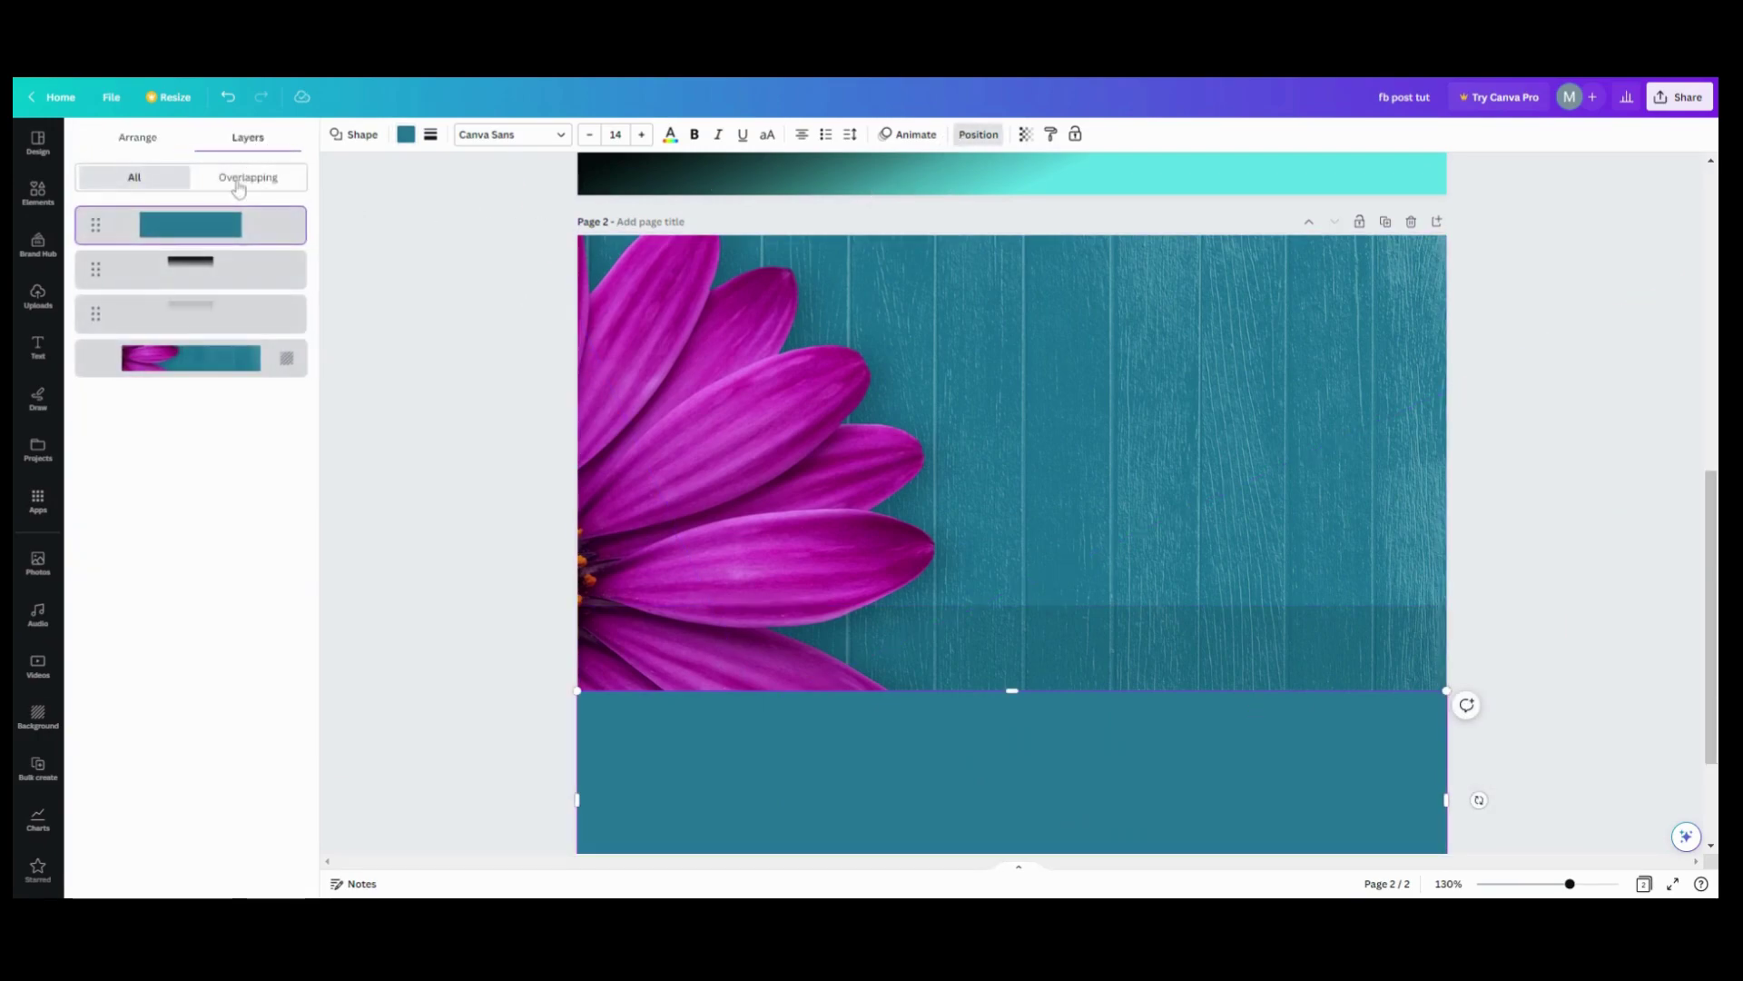
{"action": "left_click_drag", "start_coordinate": [216, 225], "coordinate": [191, 314]}
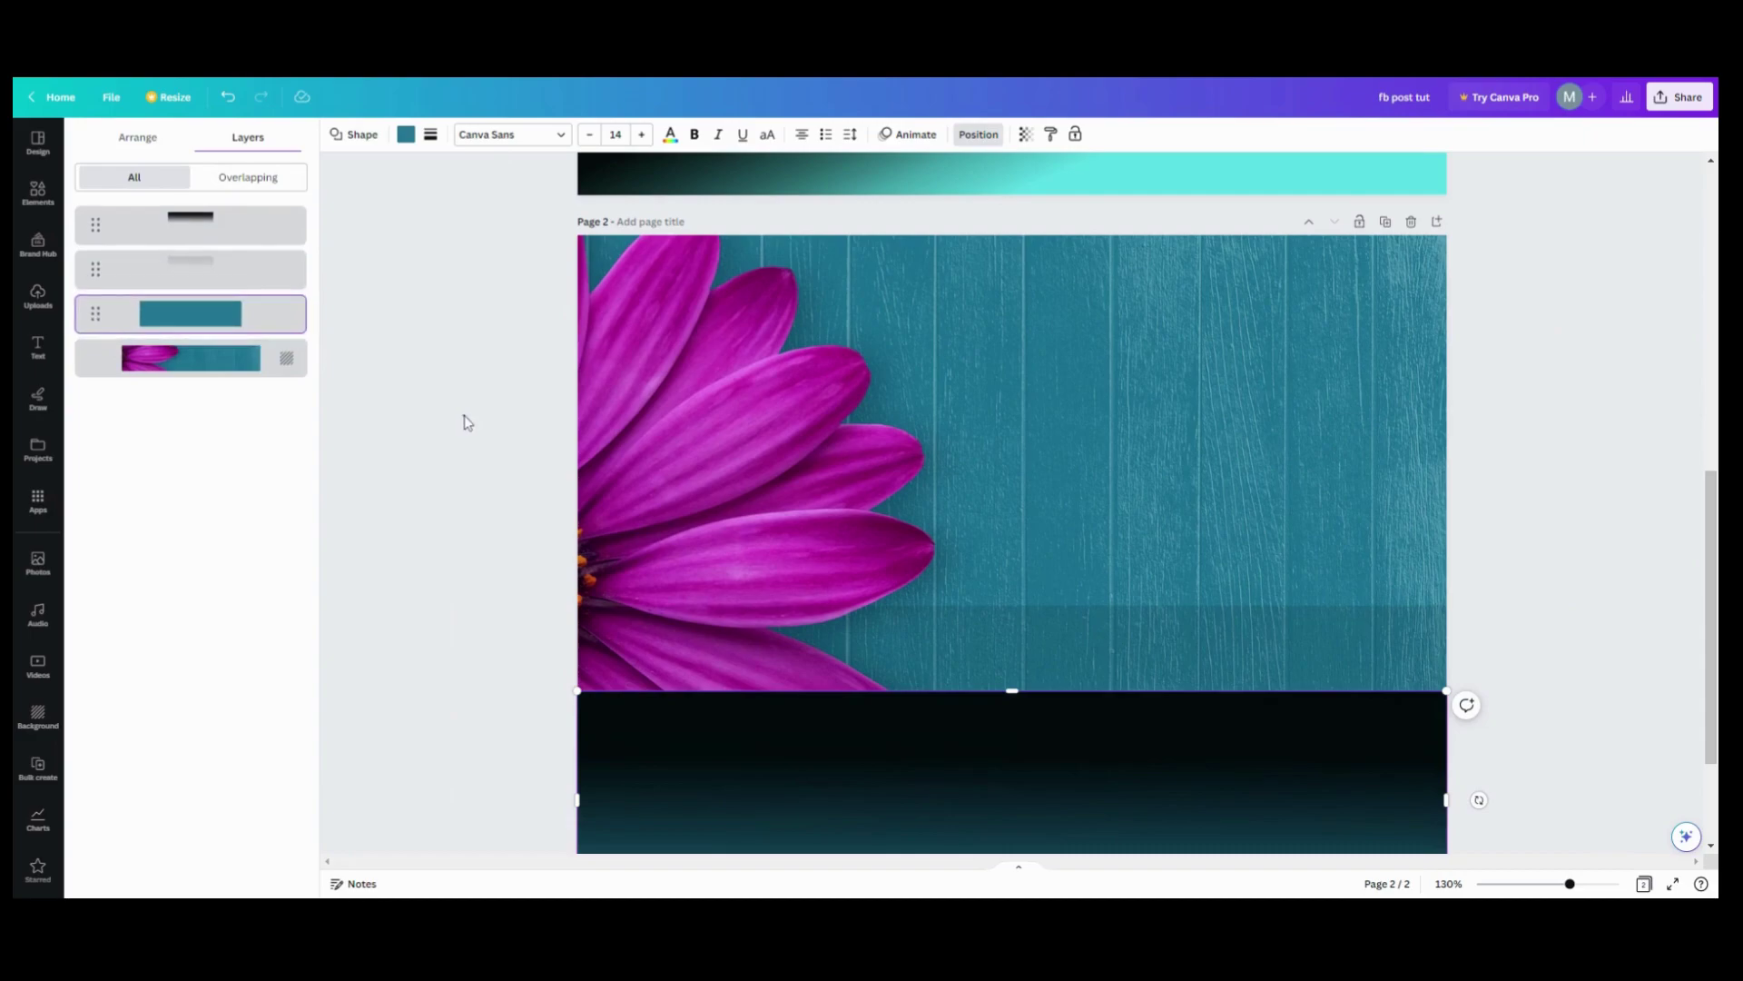
{"action": "left_click", "coordinate": [466, 422]}
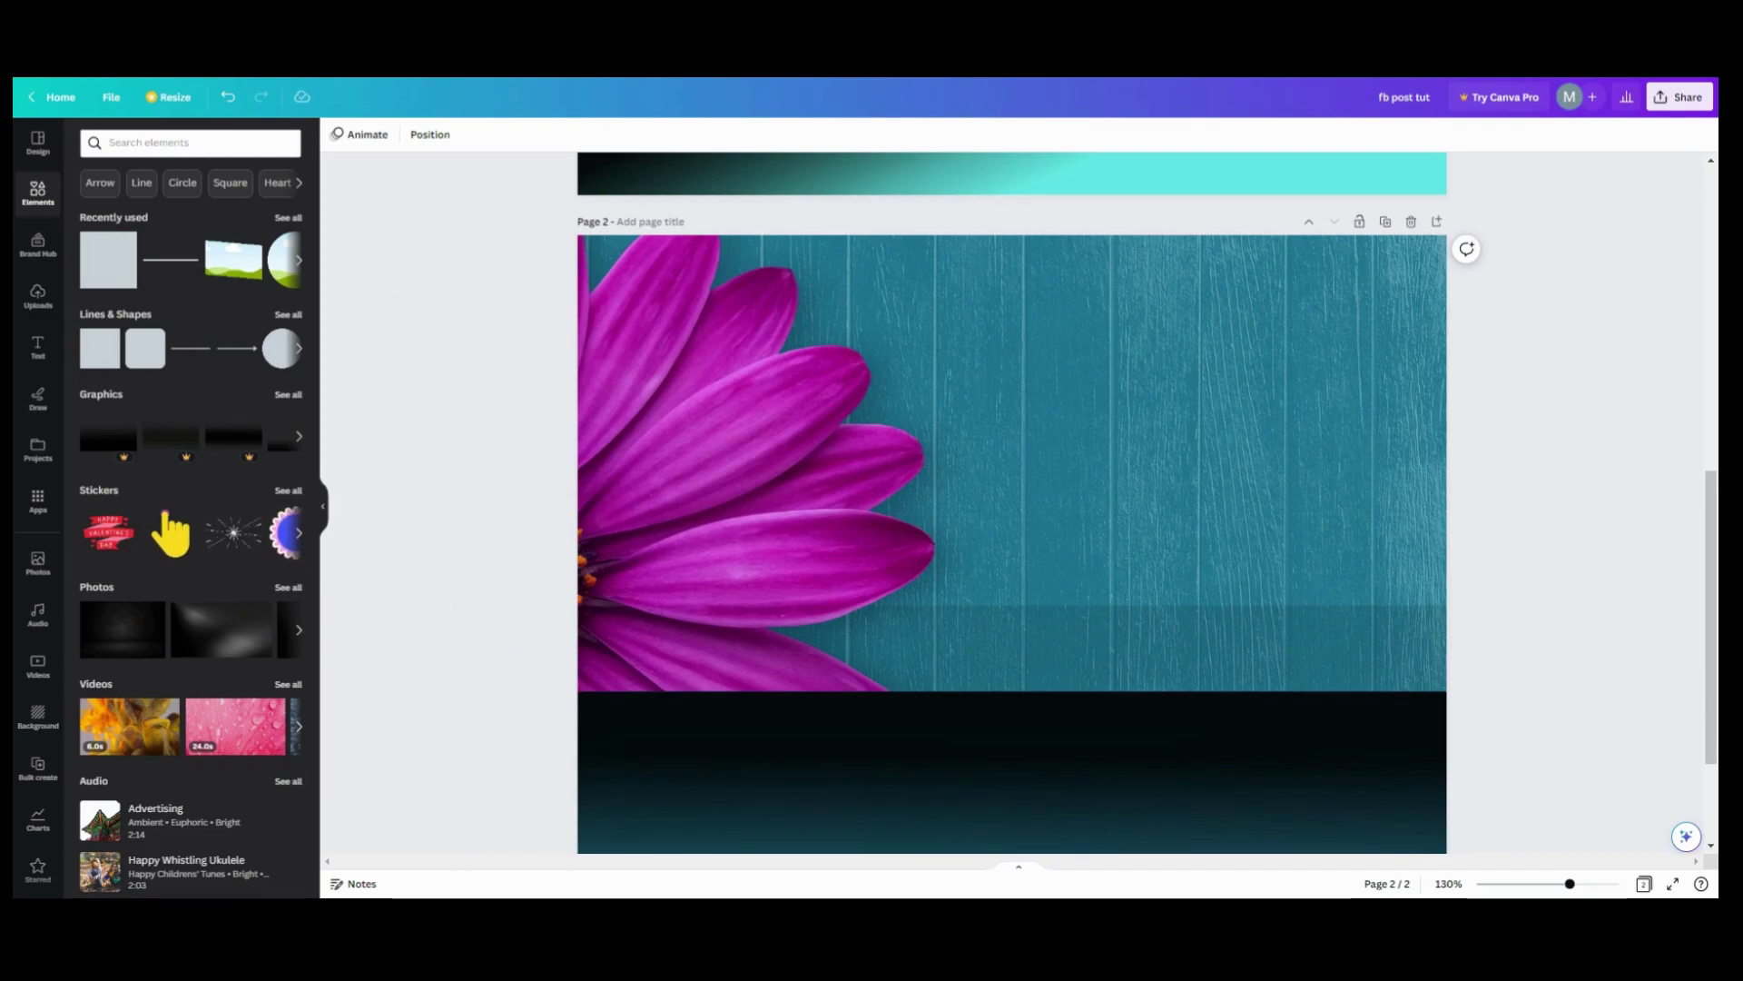
Move the teal rectangle up to the dark edge of the faint upper gradient
{"action": "left_click", "coordinate": [429, 135]}
{"action": "left_click", "coordinate": [893, 690]}
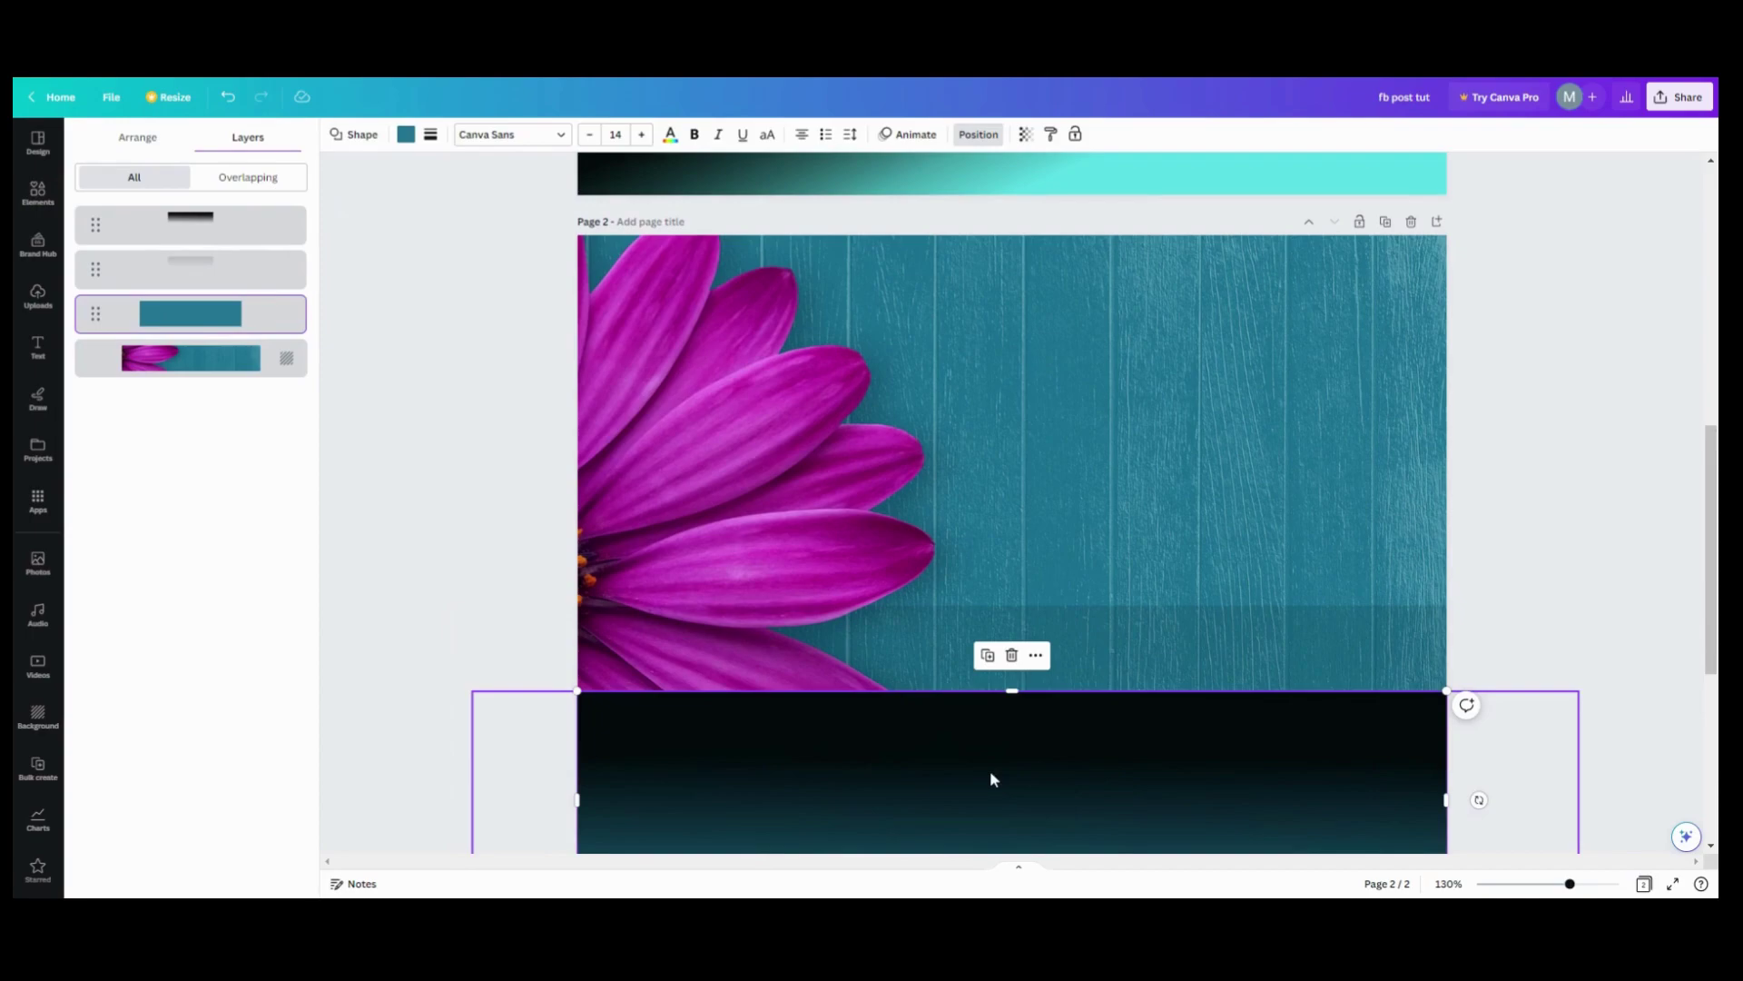
{"action": "left_click_drag", "start_coordinate": [990, 779], "coordinate": [985, 693]}
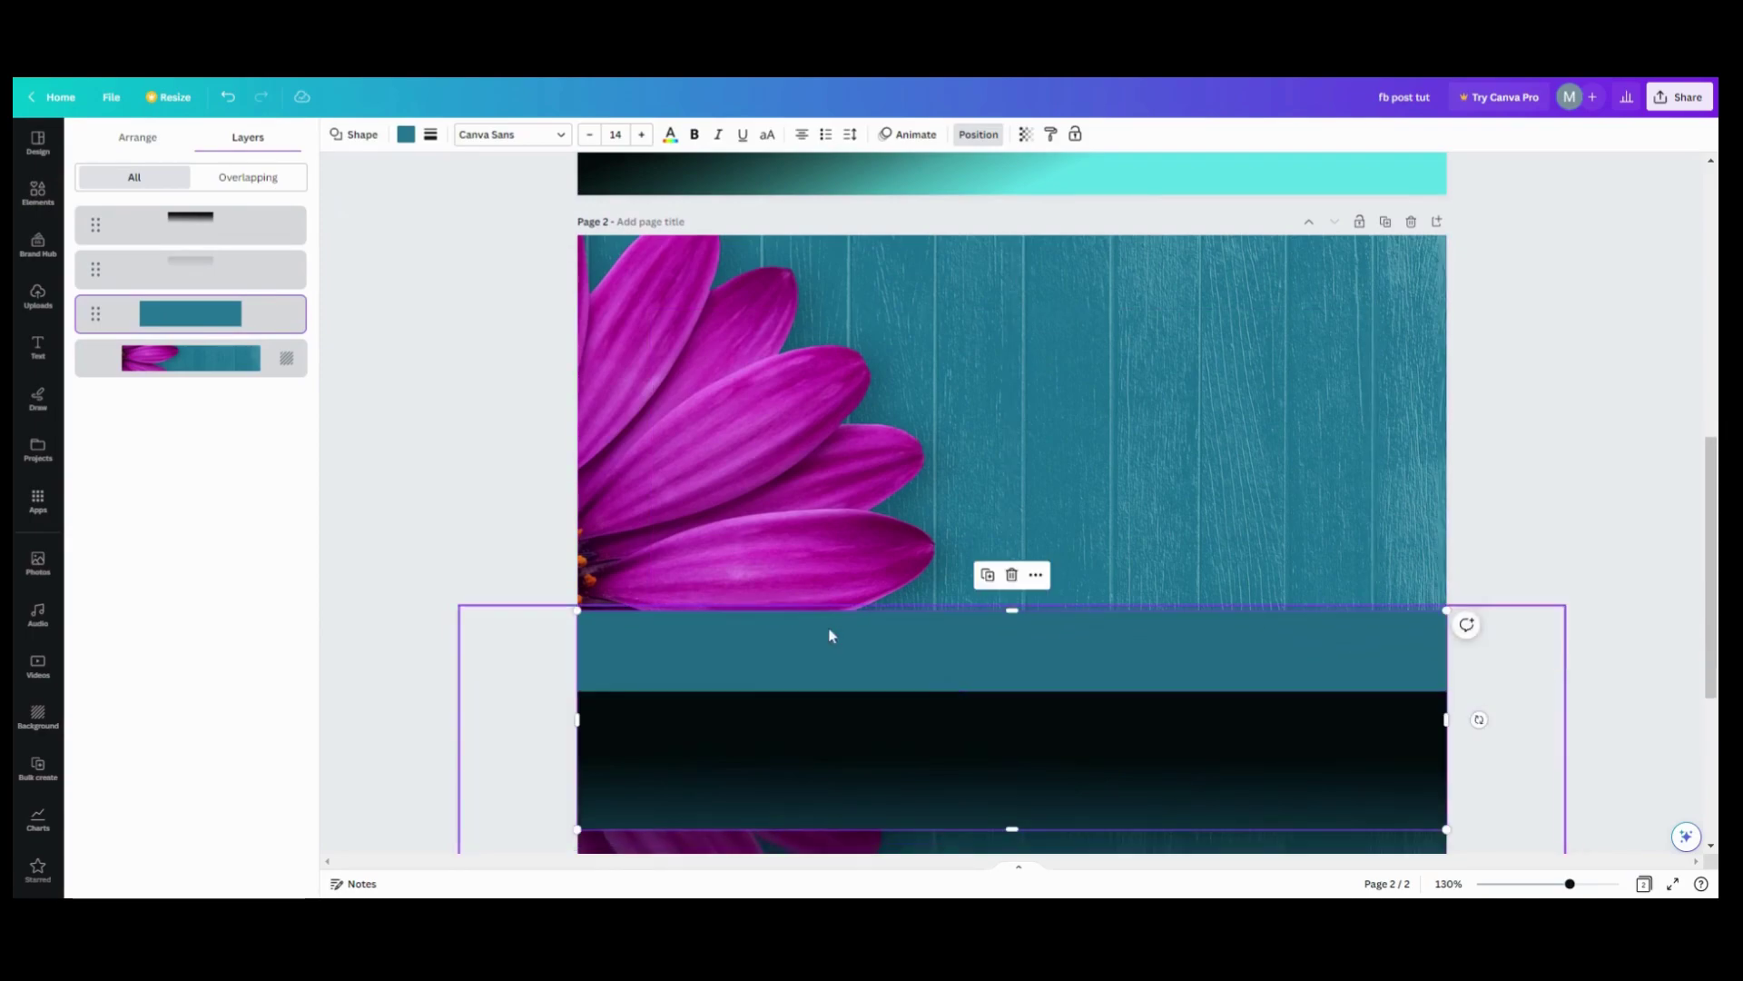
{"action": "left_click", "coordinate": [400, 421]}
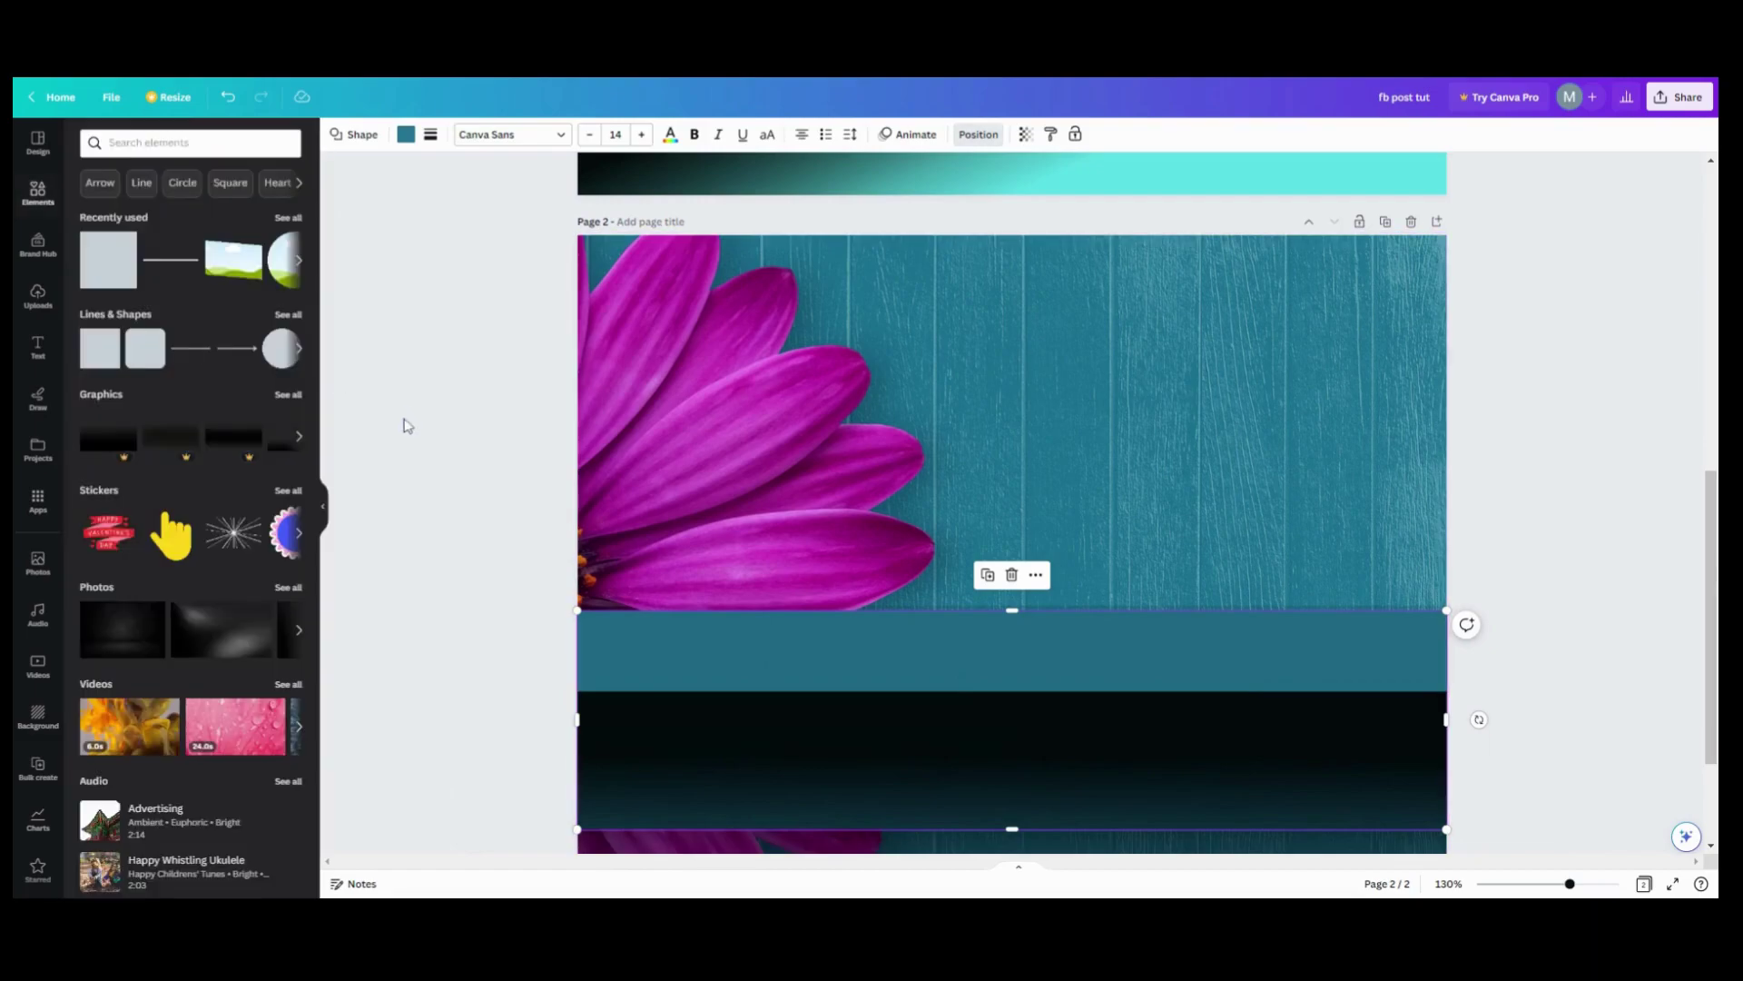
Shift the lower black gradient slightly down and align the faint gradient with the teal rectangle's upper edge
{"action": "left_click", "coordinate": [432, 573]}
{"action": "mouse_move", "coordinate": [762, 751]}
{"action": "left_mouse_down"}
{"action": "mouse_move", "coordinate": [759, 778]}
{"action": "mouse_move", "coordinate": [771, 763]}
{"action": "left_mouse_up"}
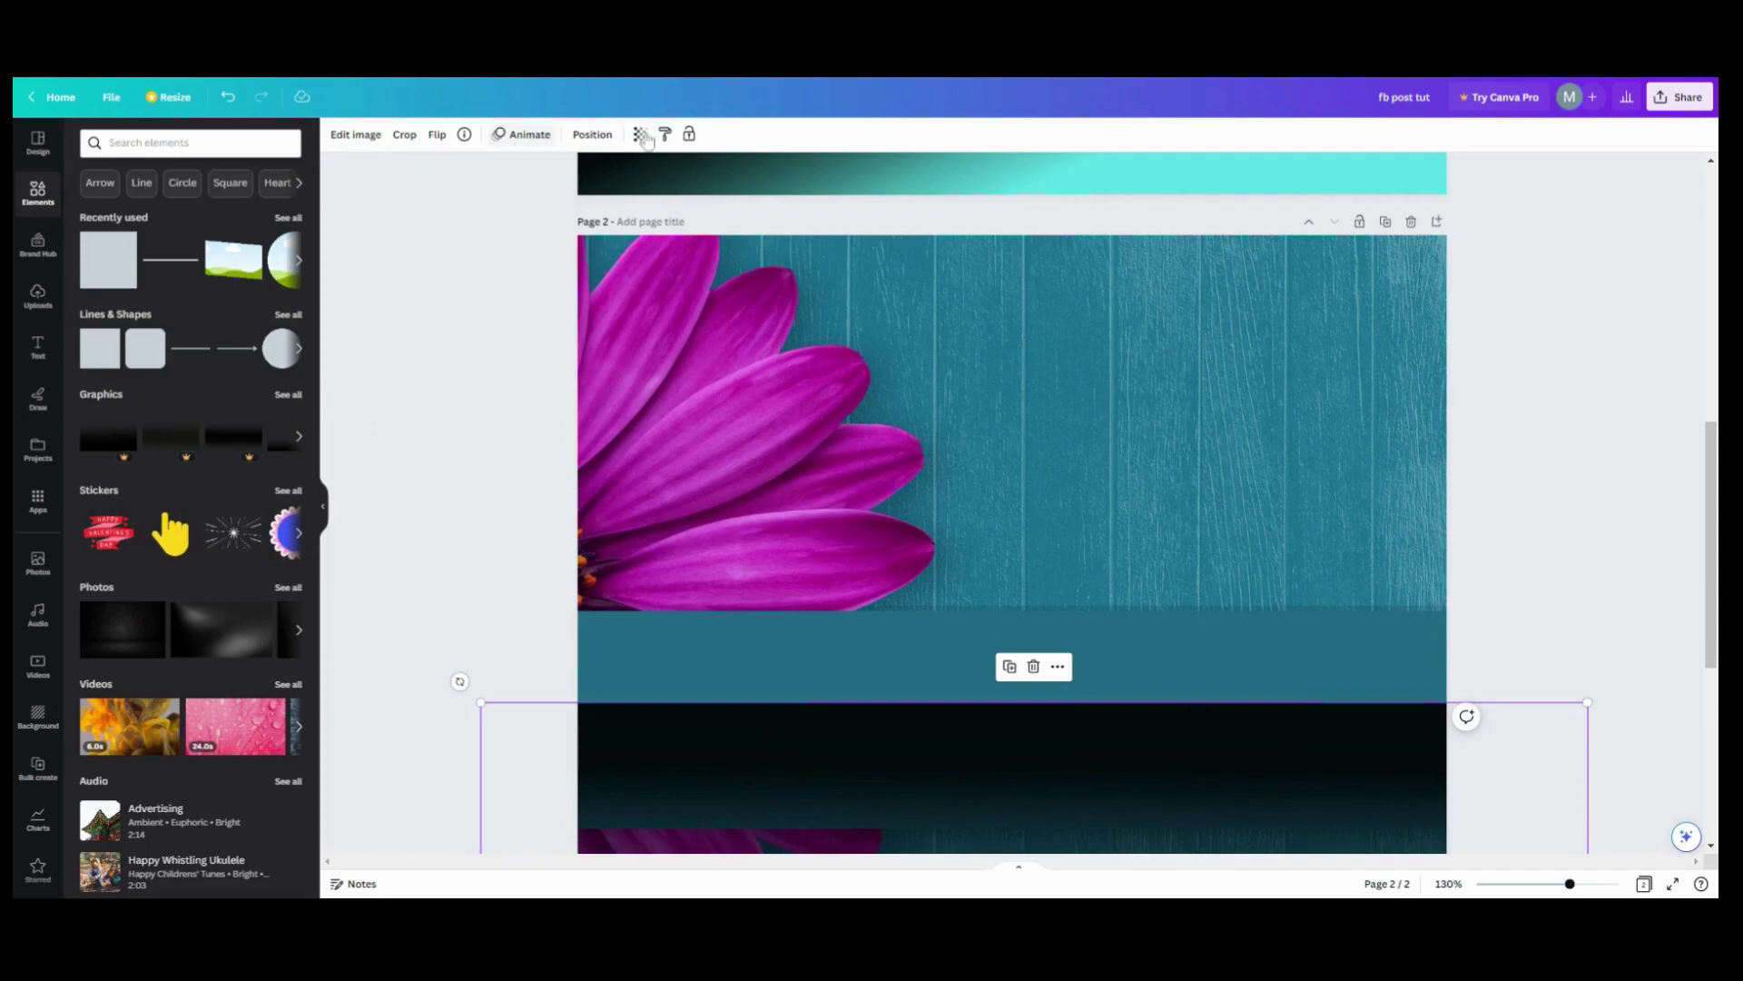
{"action": "left_click", "coordinate": [592, 134]}
{"action": "left_click", "coordinate": [227, 270]}
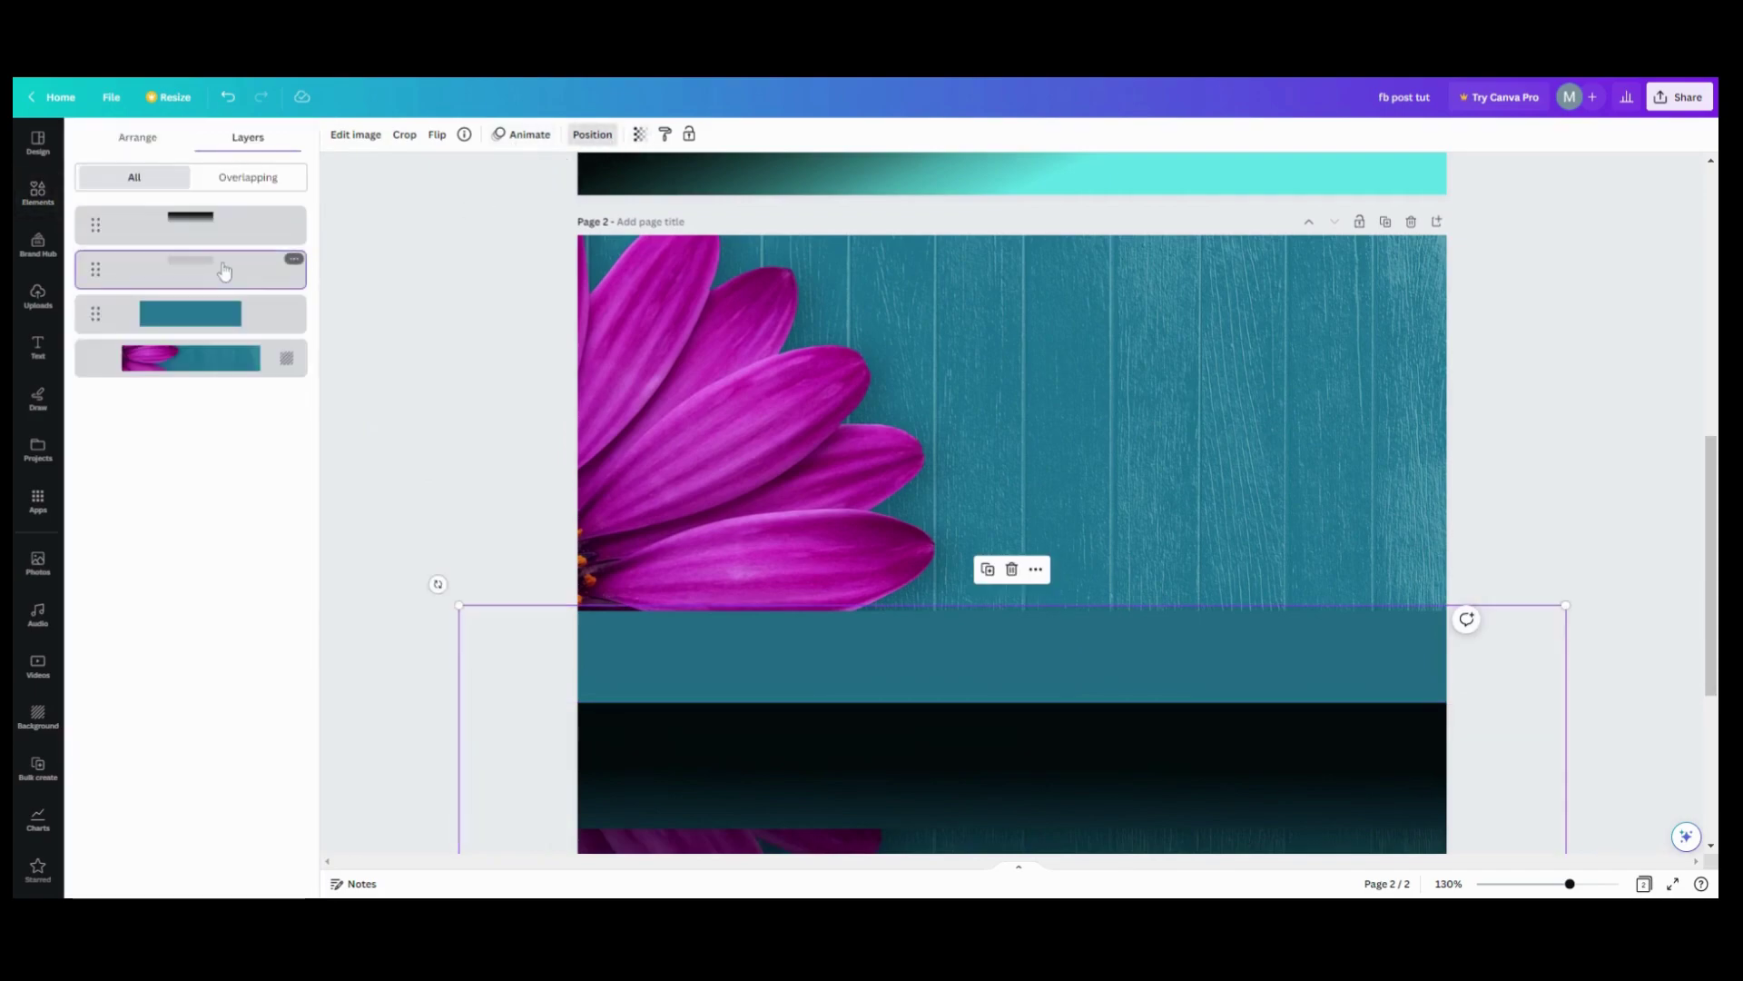
{"action": "left_click_drag", "start_coordinate": [571, 617], "coordinate": [567, 620]}
Set the upper gradient's transparency to 68
{"action": "left_click", "coordinate": [639, 134]}
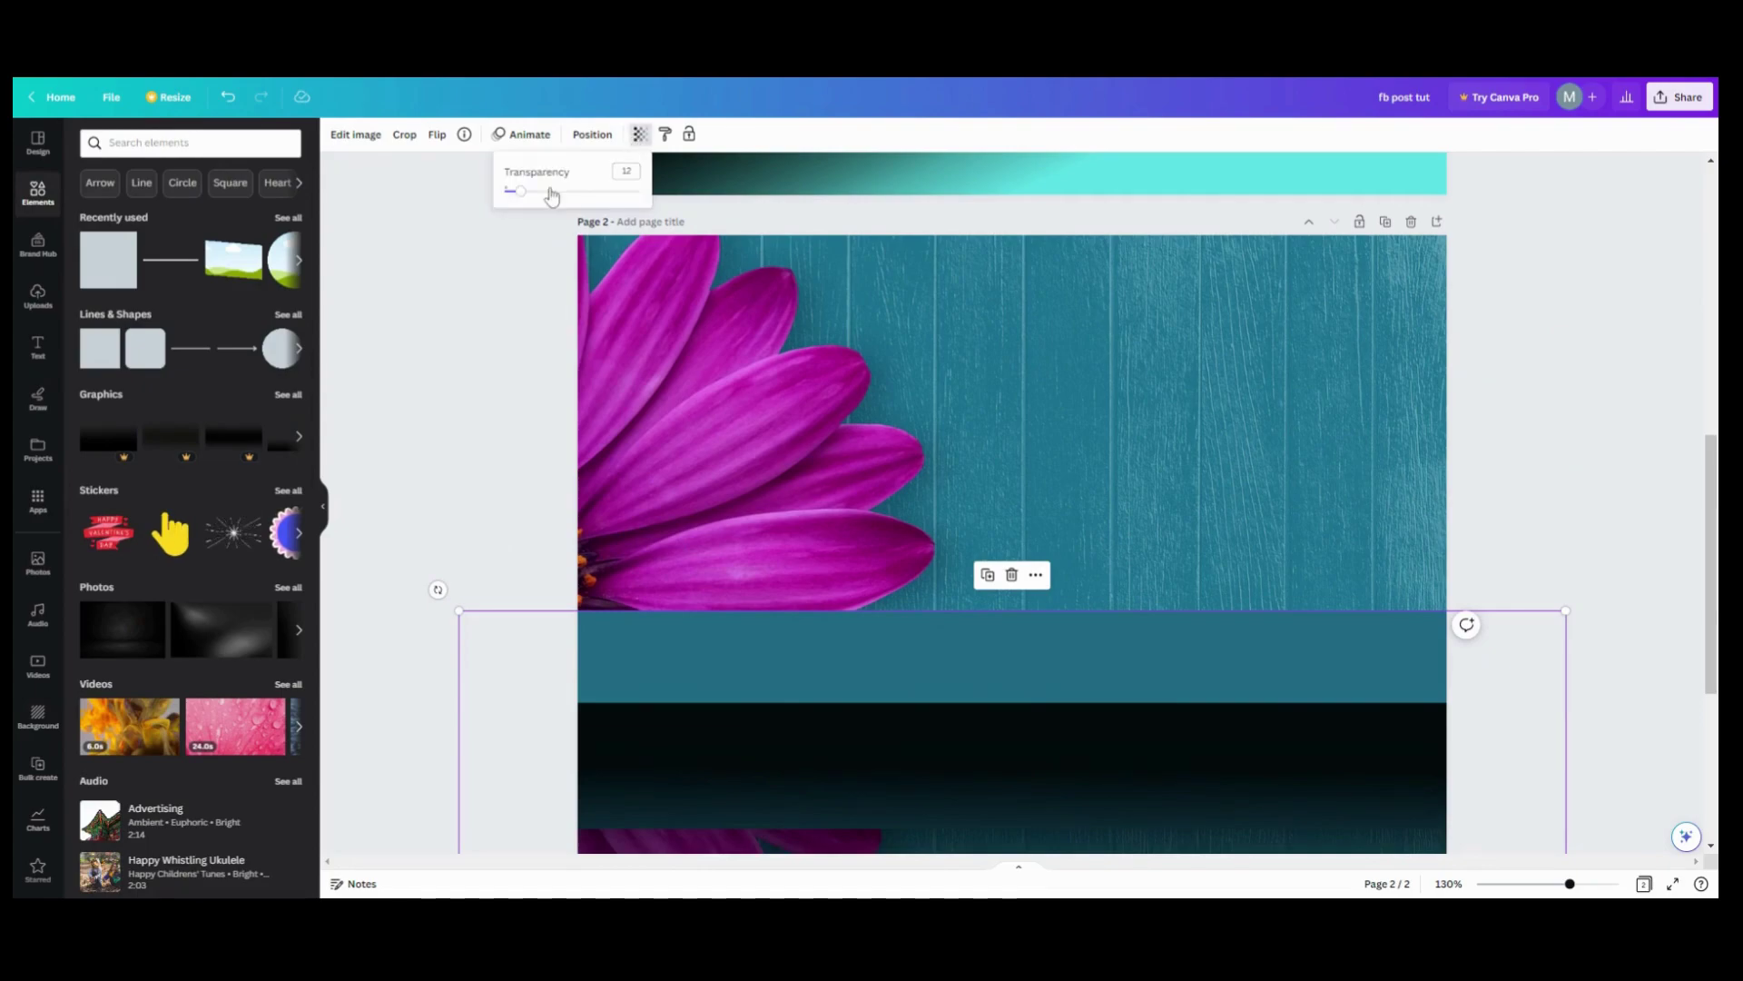
{"action": "left_click_drag", "start_coordinate": [549, 202], "coordinate": [619, 201]}
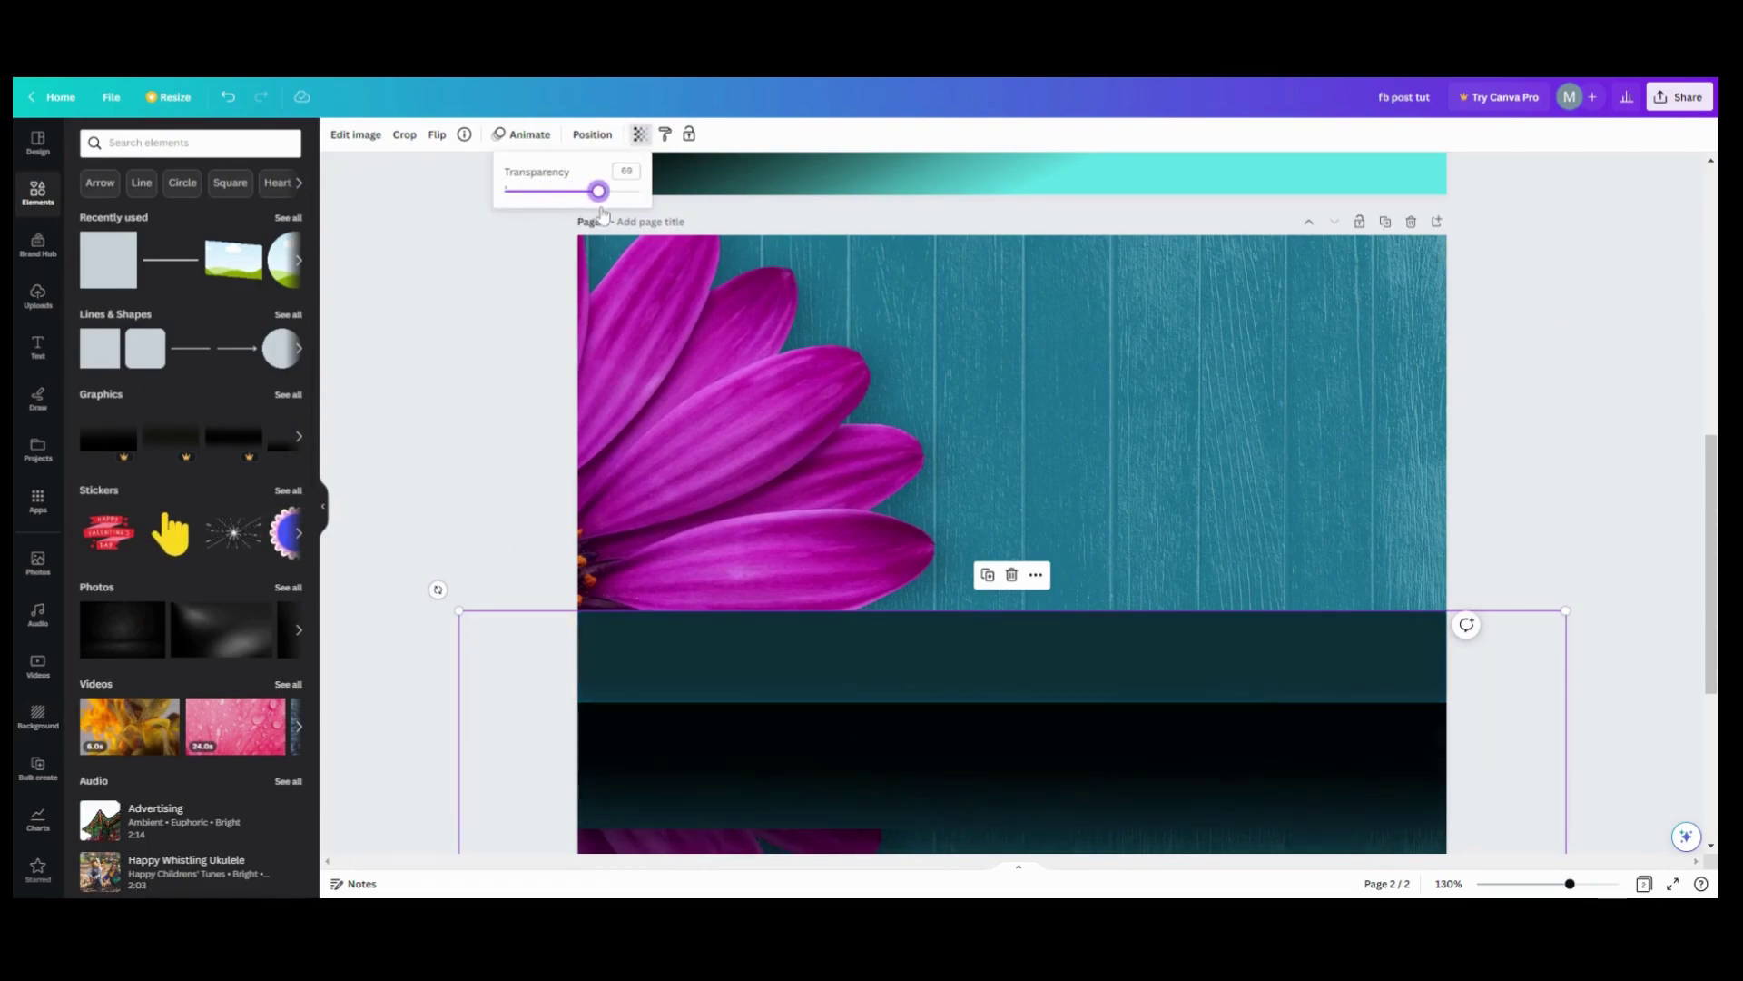
{"action": "left_click", "coordinate": [443, 564]}
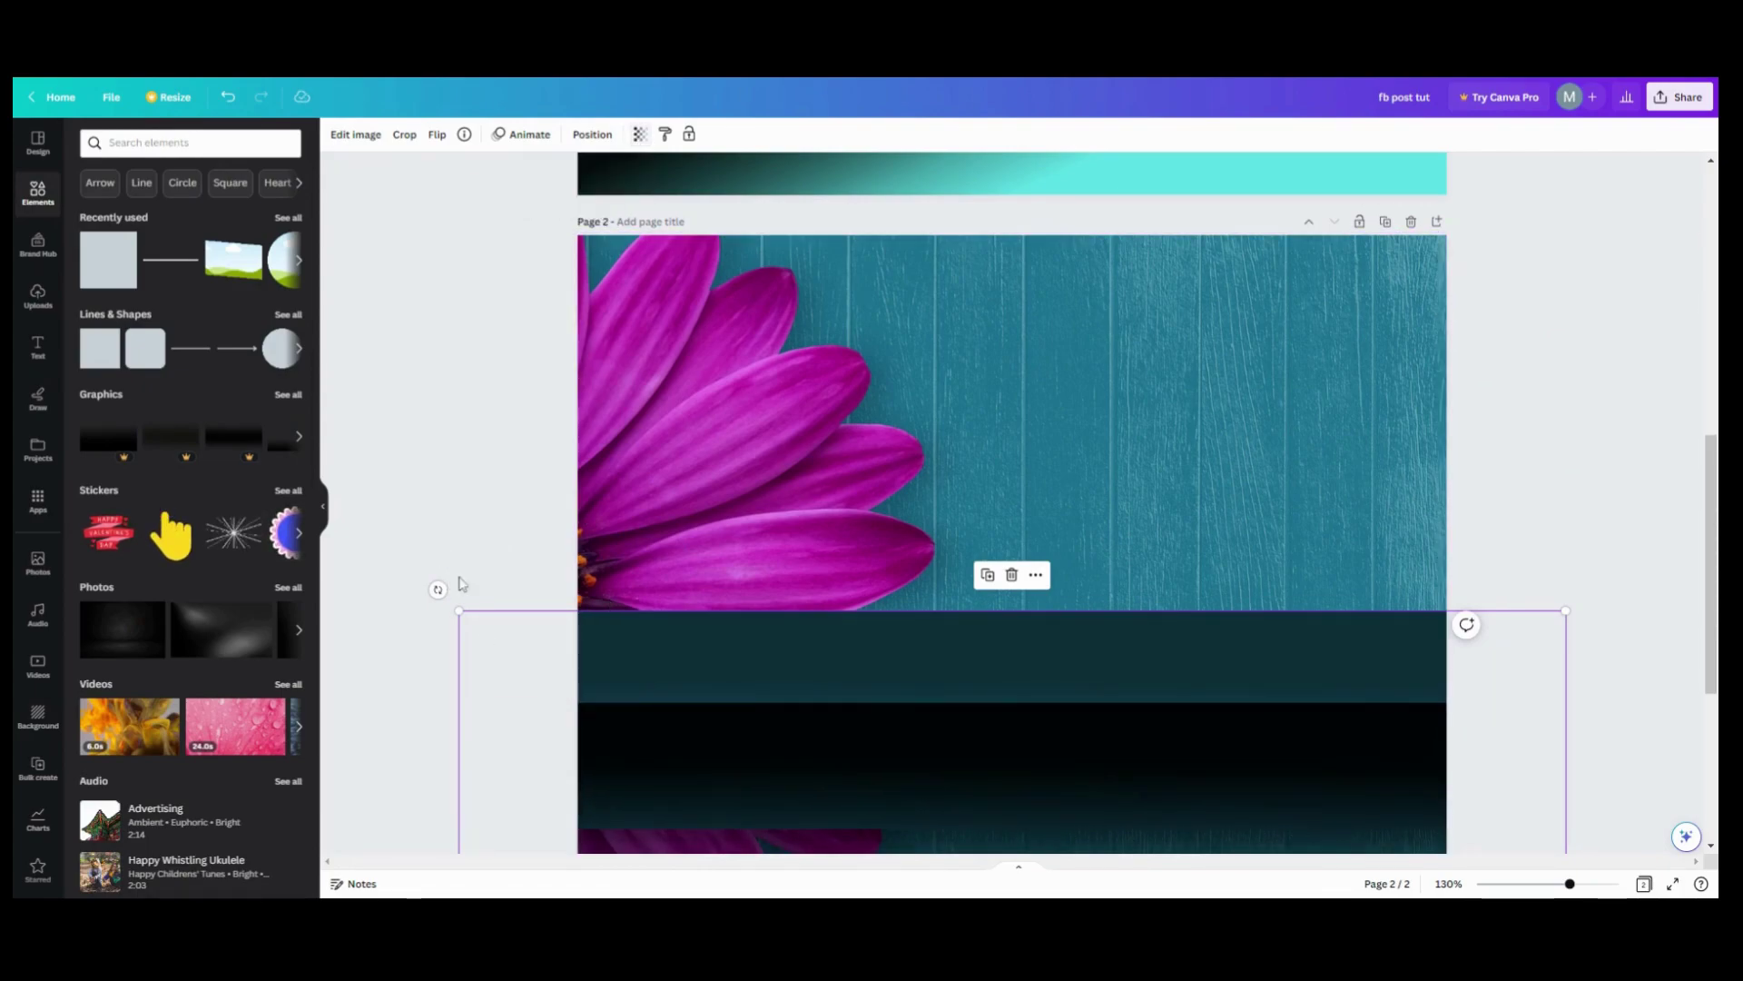
{"action": "left_click", "coordinate": [786, 806]}
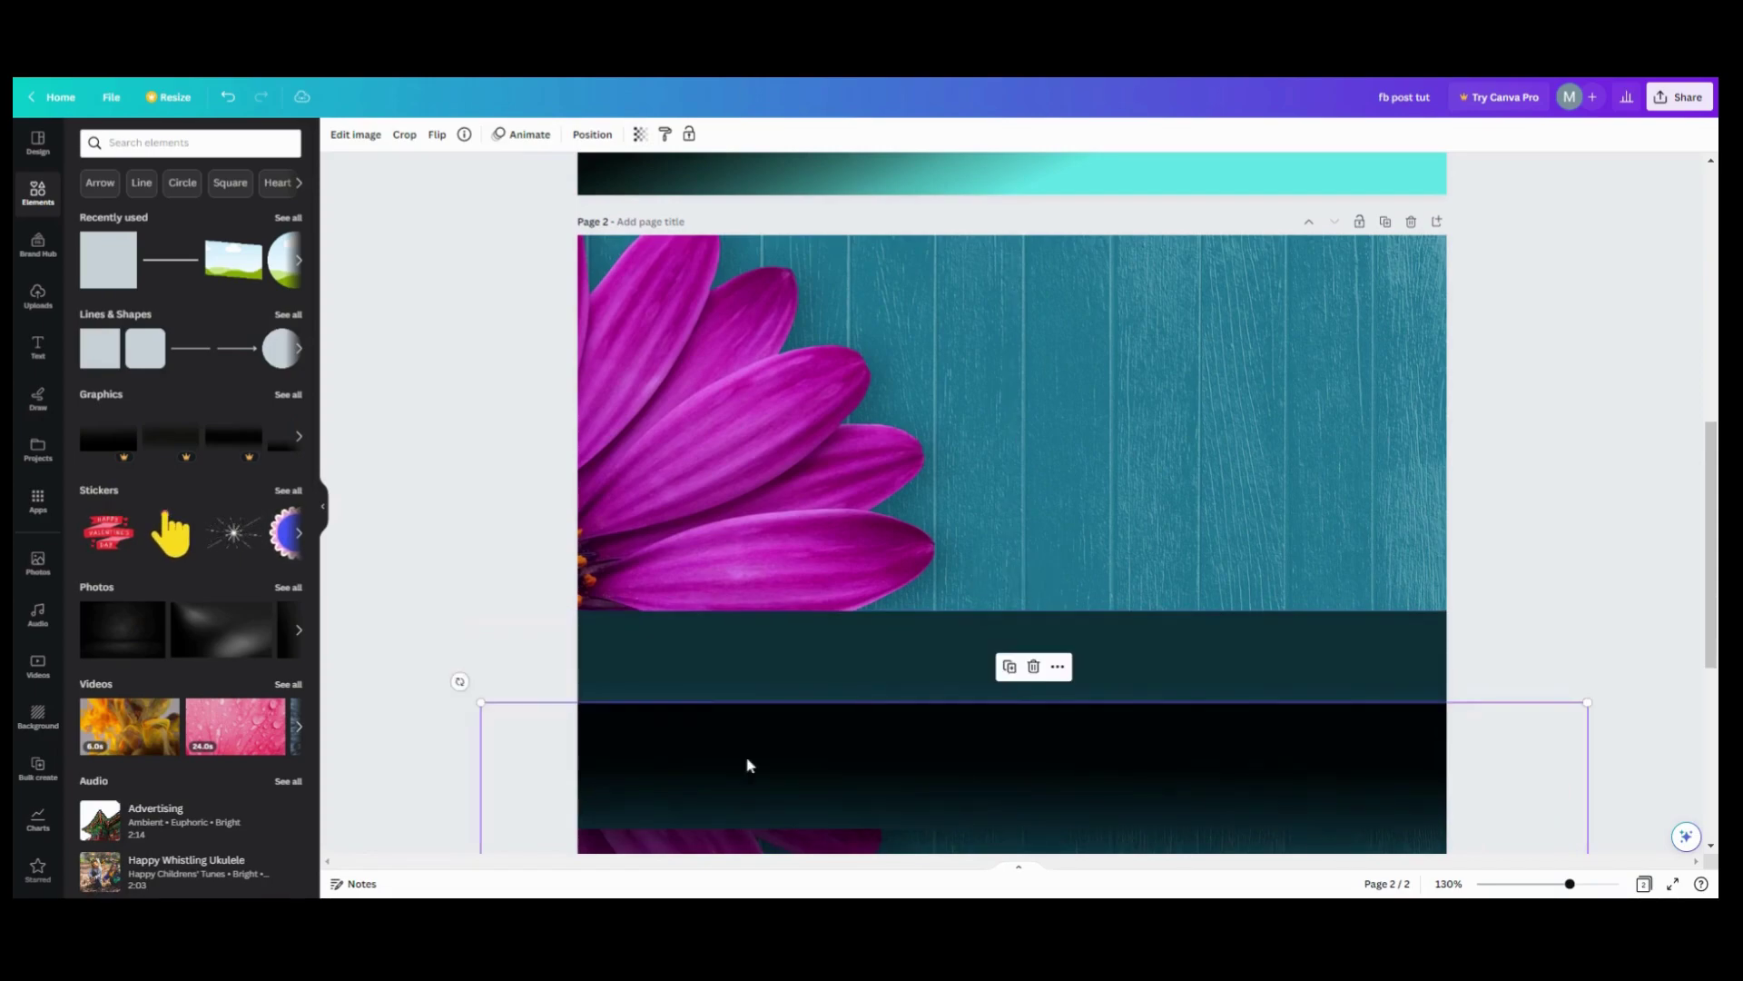
Select the teal rectangle through the page's layer list and extend its lower edge to cover the photo beneath the black gradient
{"action": "left_click", "coordinate": [685, 670]}
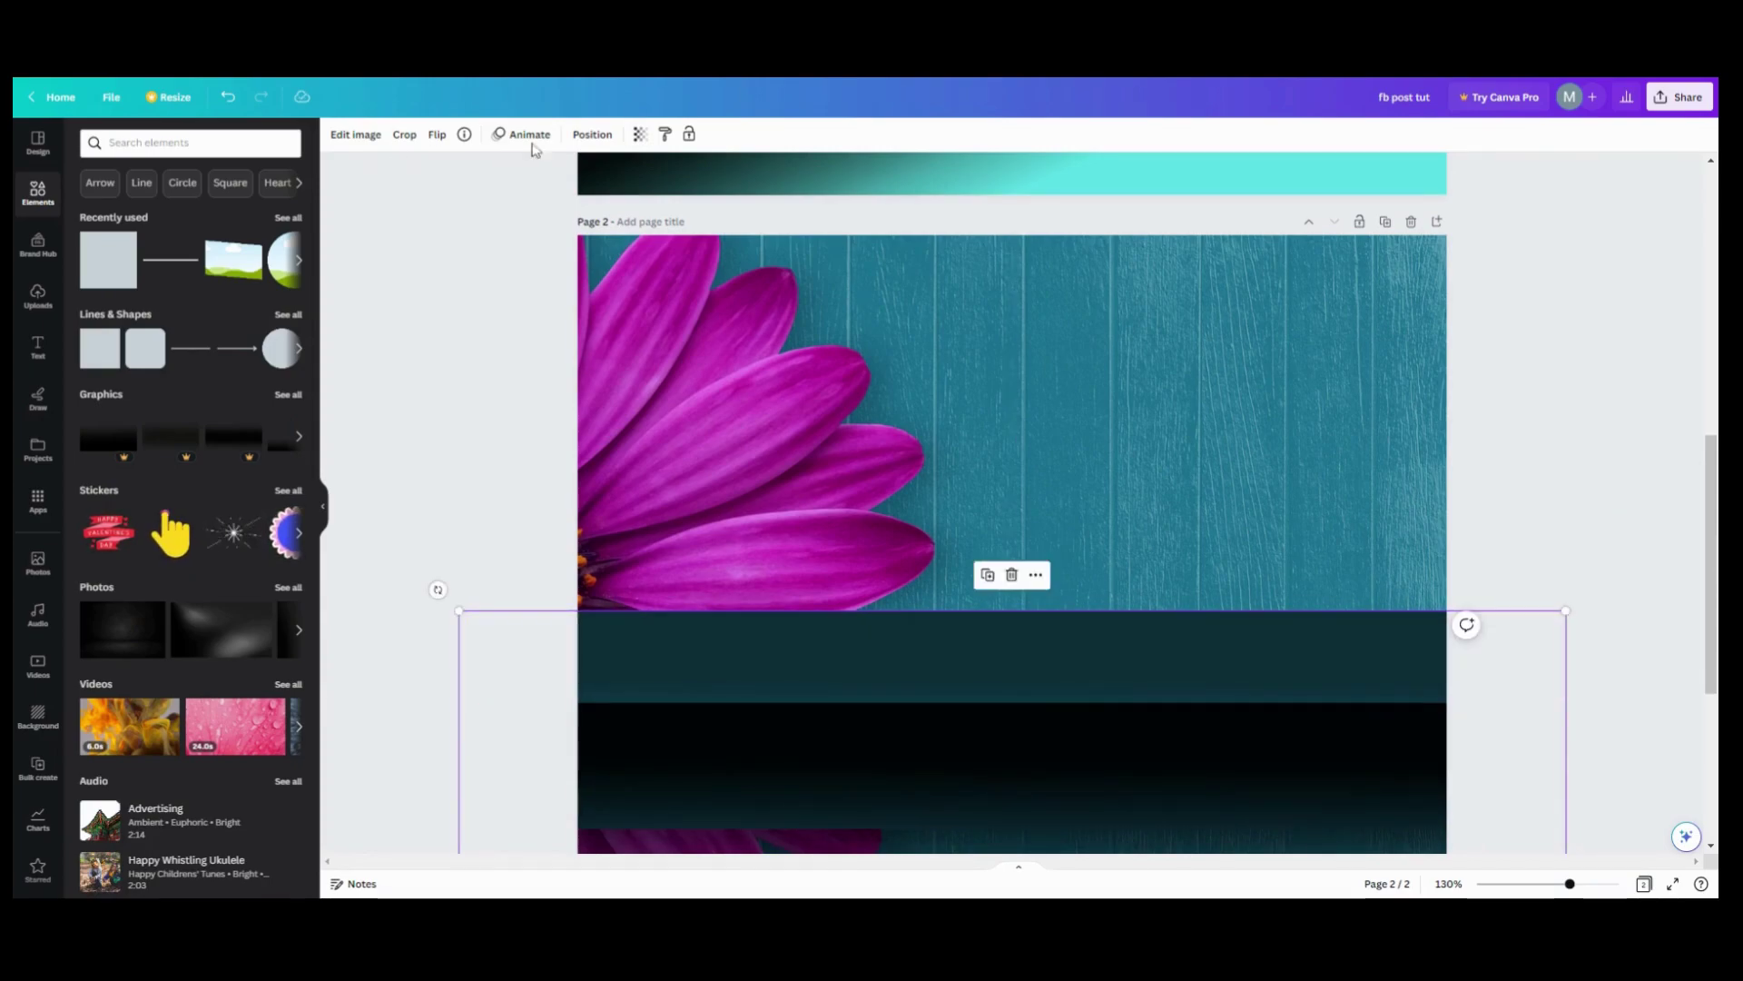
{"action": "left_click", "coordinate": [592, 136]}
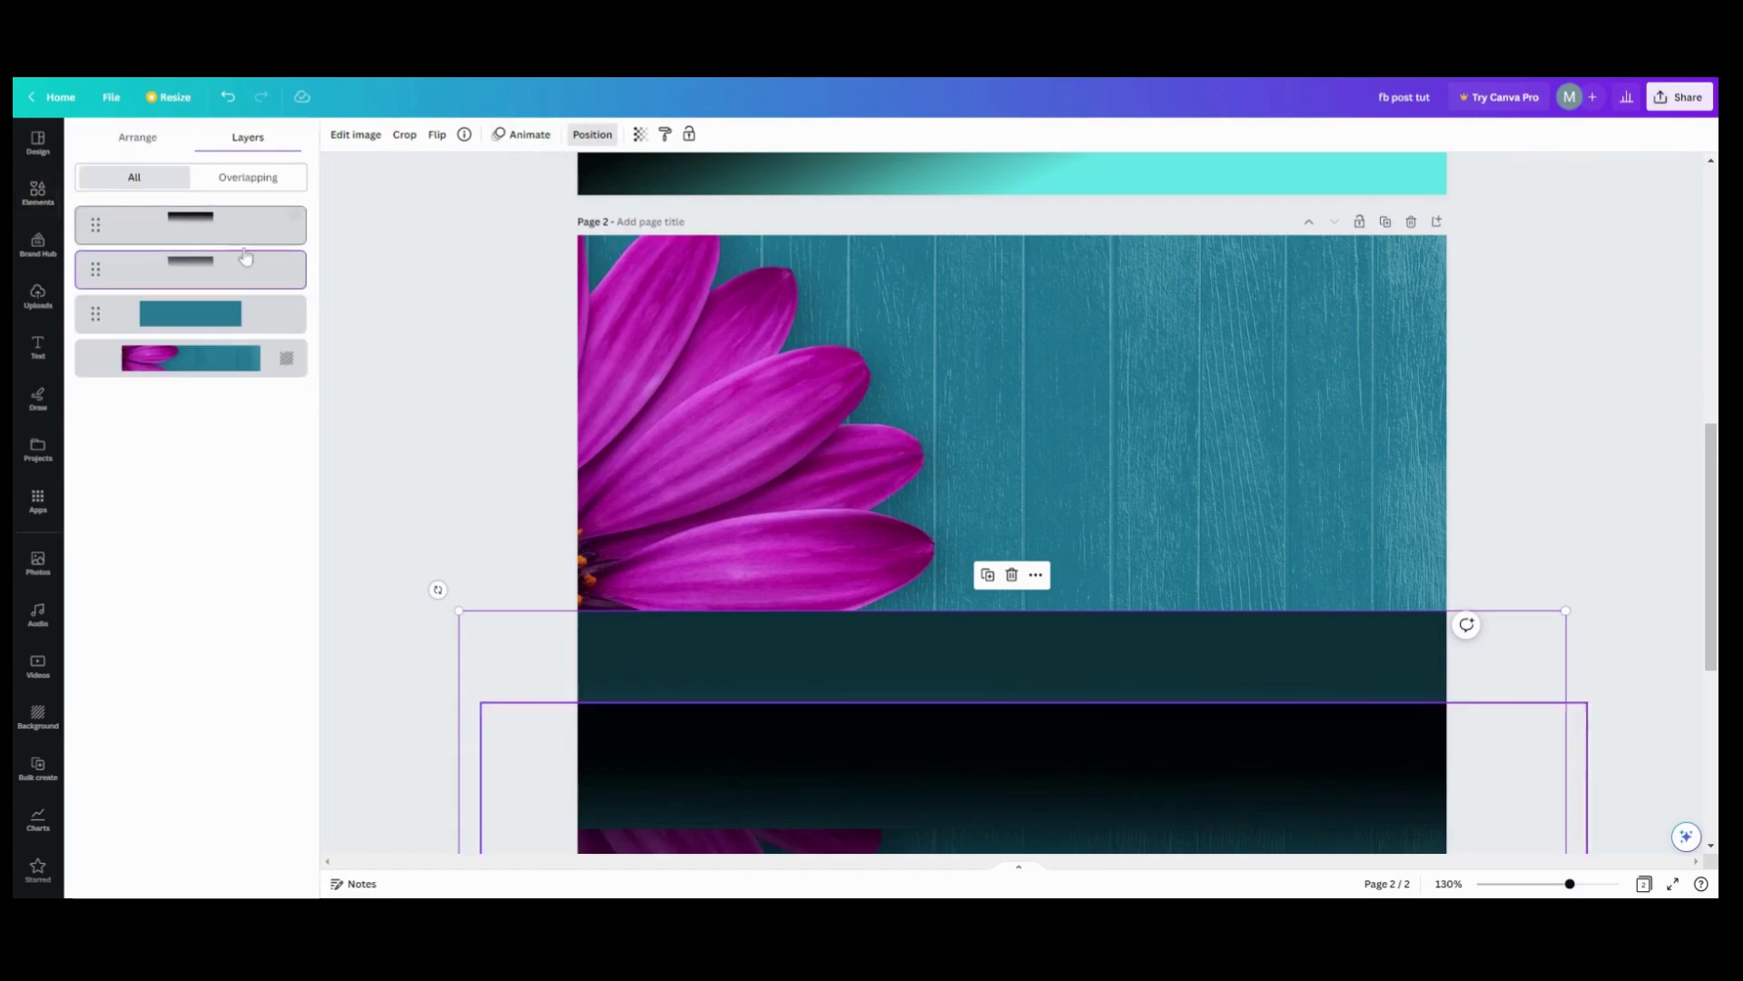
{"action": "left_click", "coordinate": [191, 314]}
{"action": "left_click_drag", "start_coordinate": [1014, 843], "coordinate": [1017, 867]}
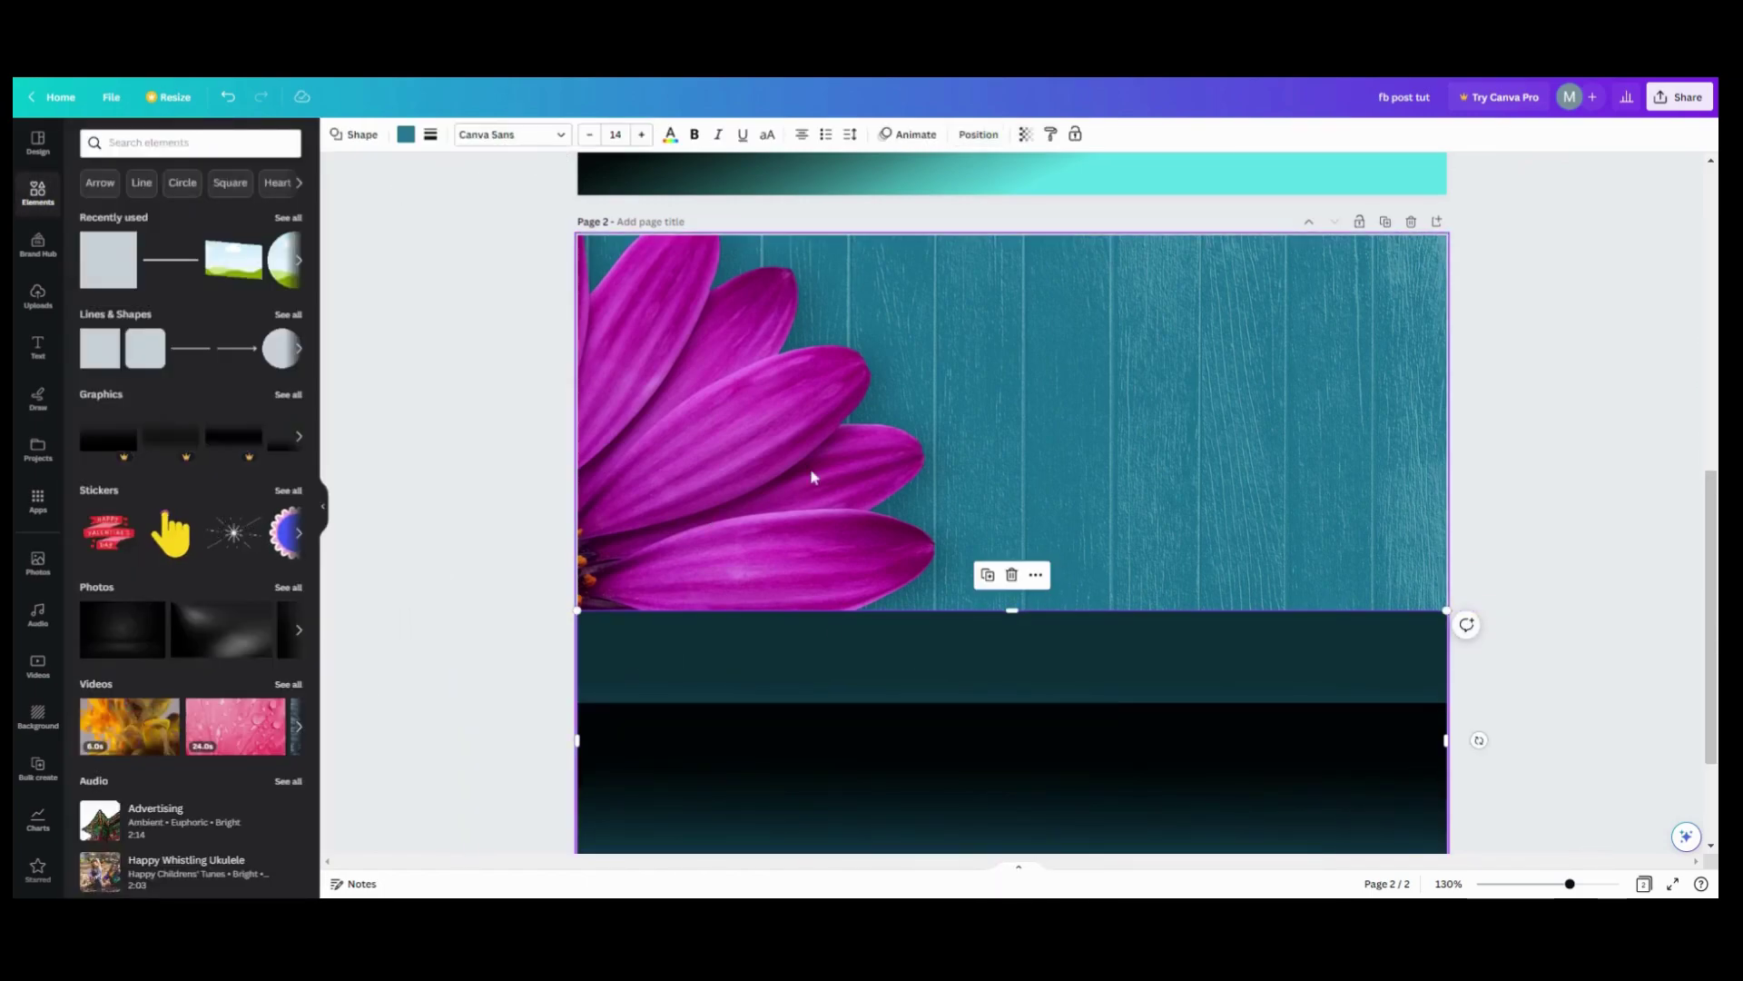
Add the slanted PLEASE SUBSCRIBE image from the cut outs folder to page 2 and rotate it about a quarter turn clockwise
{"action": "left_click", "coordinate": [41, 313]}
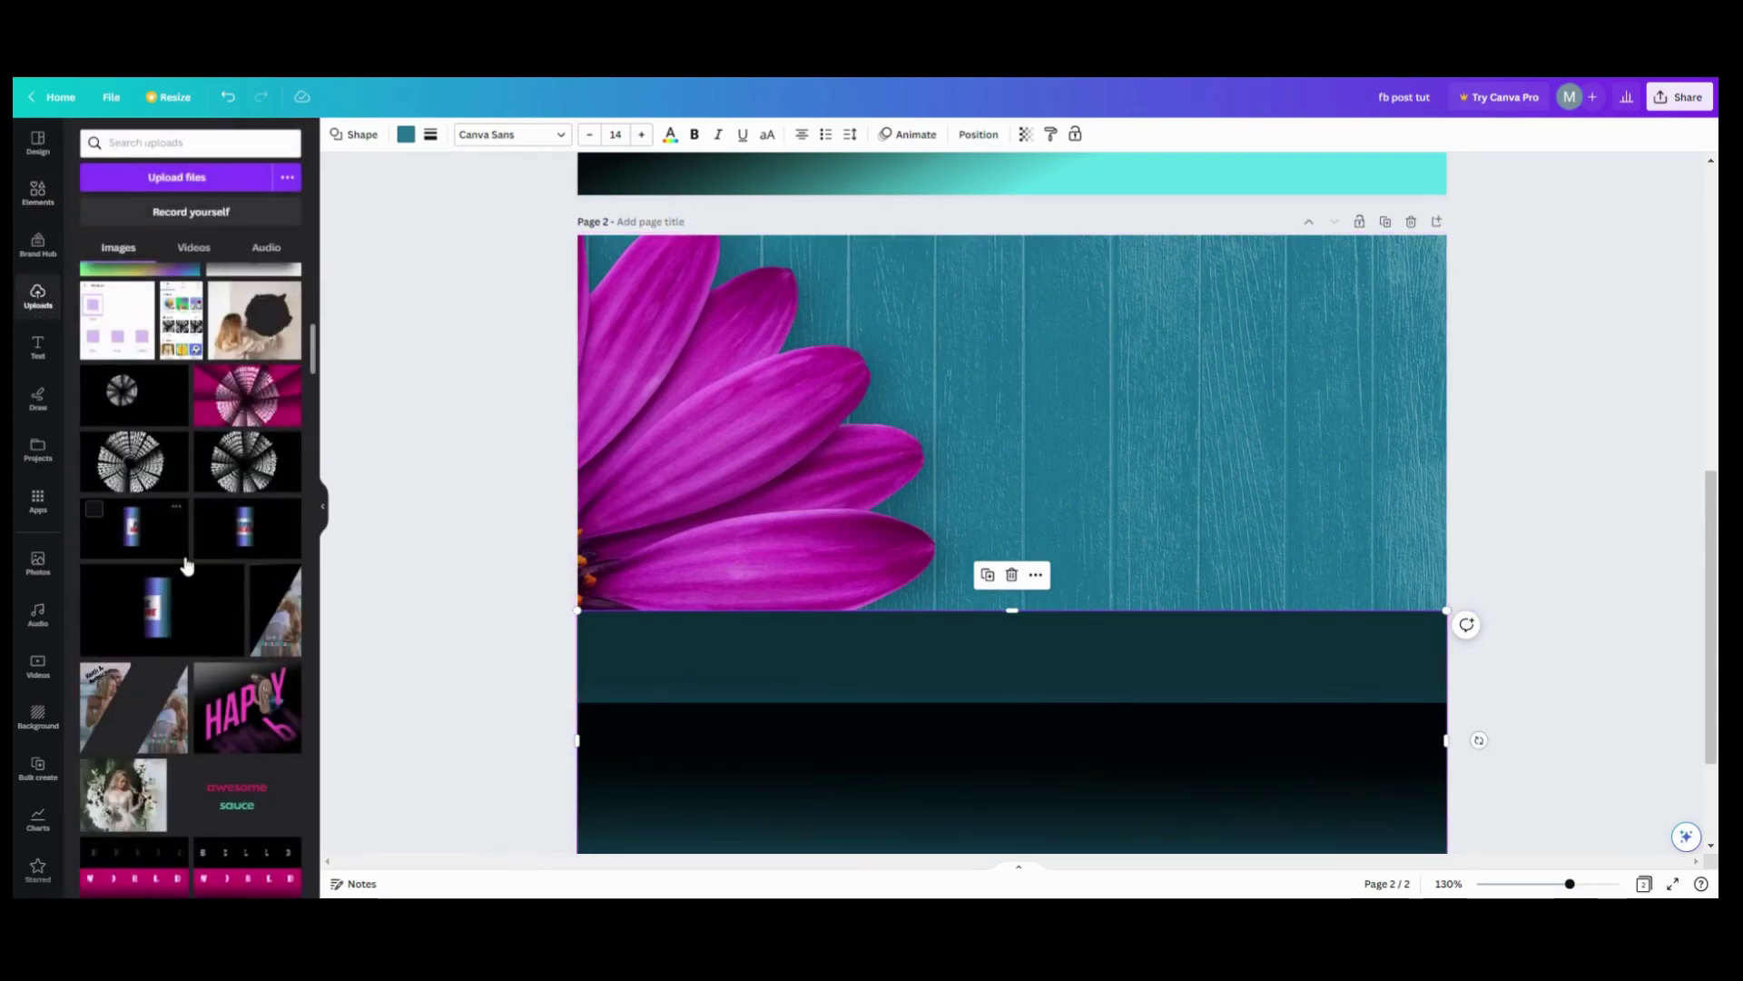
{"action": "scroll", "coordinate": [185, 565], "scroll_direction": "down", "scroll_amount": 5}
{"action": "scroll", "coordinate": [184, 564], "scroll_direction": "down", "scroll_amount": 5}
{"action": "scroll", "coordinate": [186, 565], "scroll_direction": "up", "scroll_amount": 6}
{"action": "scroll", "coordinate": [186, 565], "scroll_direction": "up", "scroll_amount": 5}
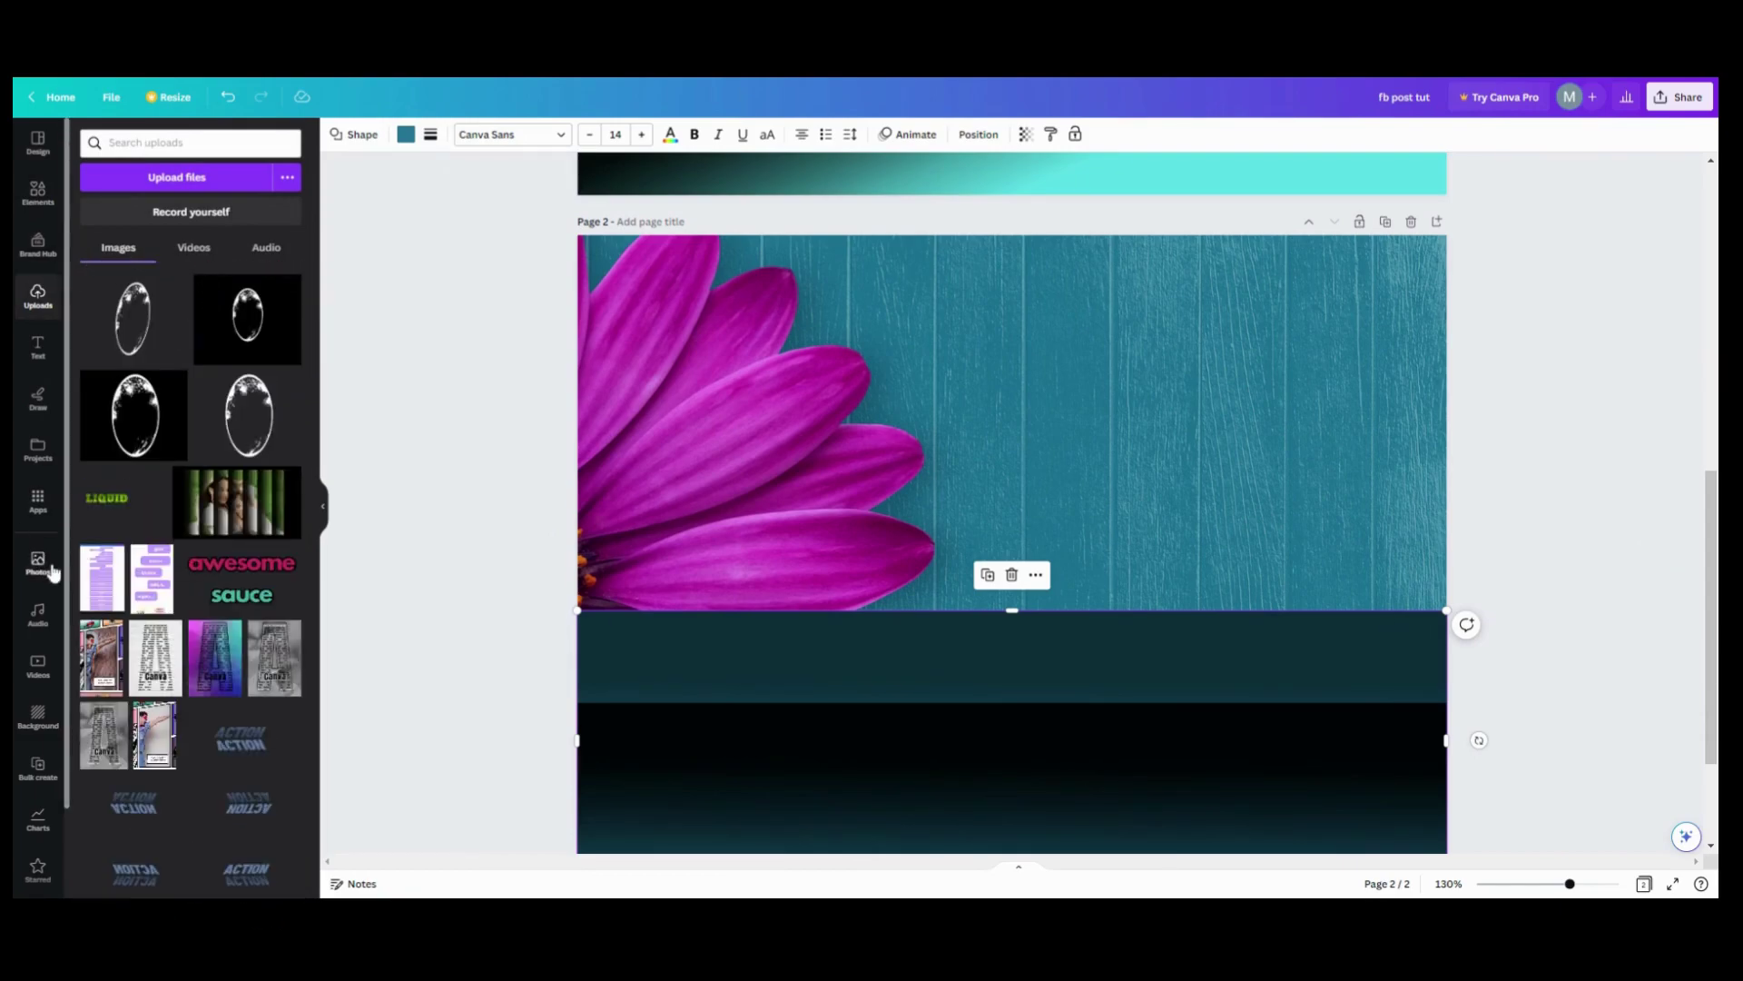
{"action": "scroll", "coordinate": [46, 581], "scroll_direction": "down", "scroll_amount": 2}
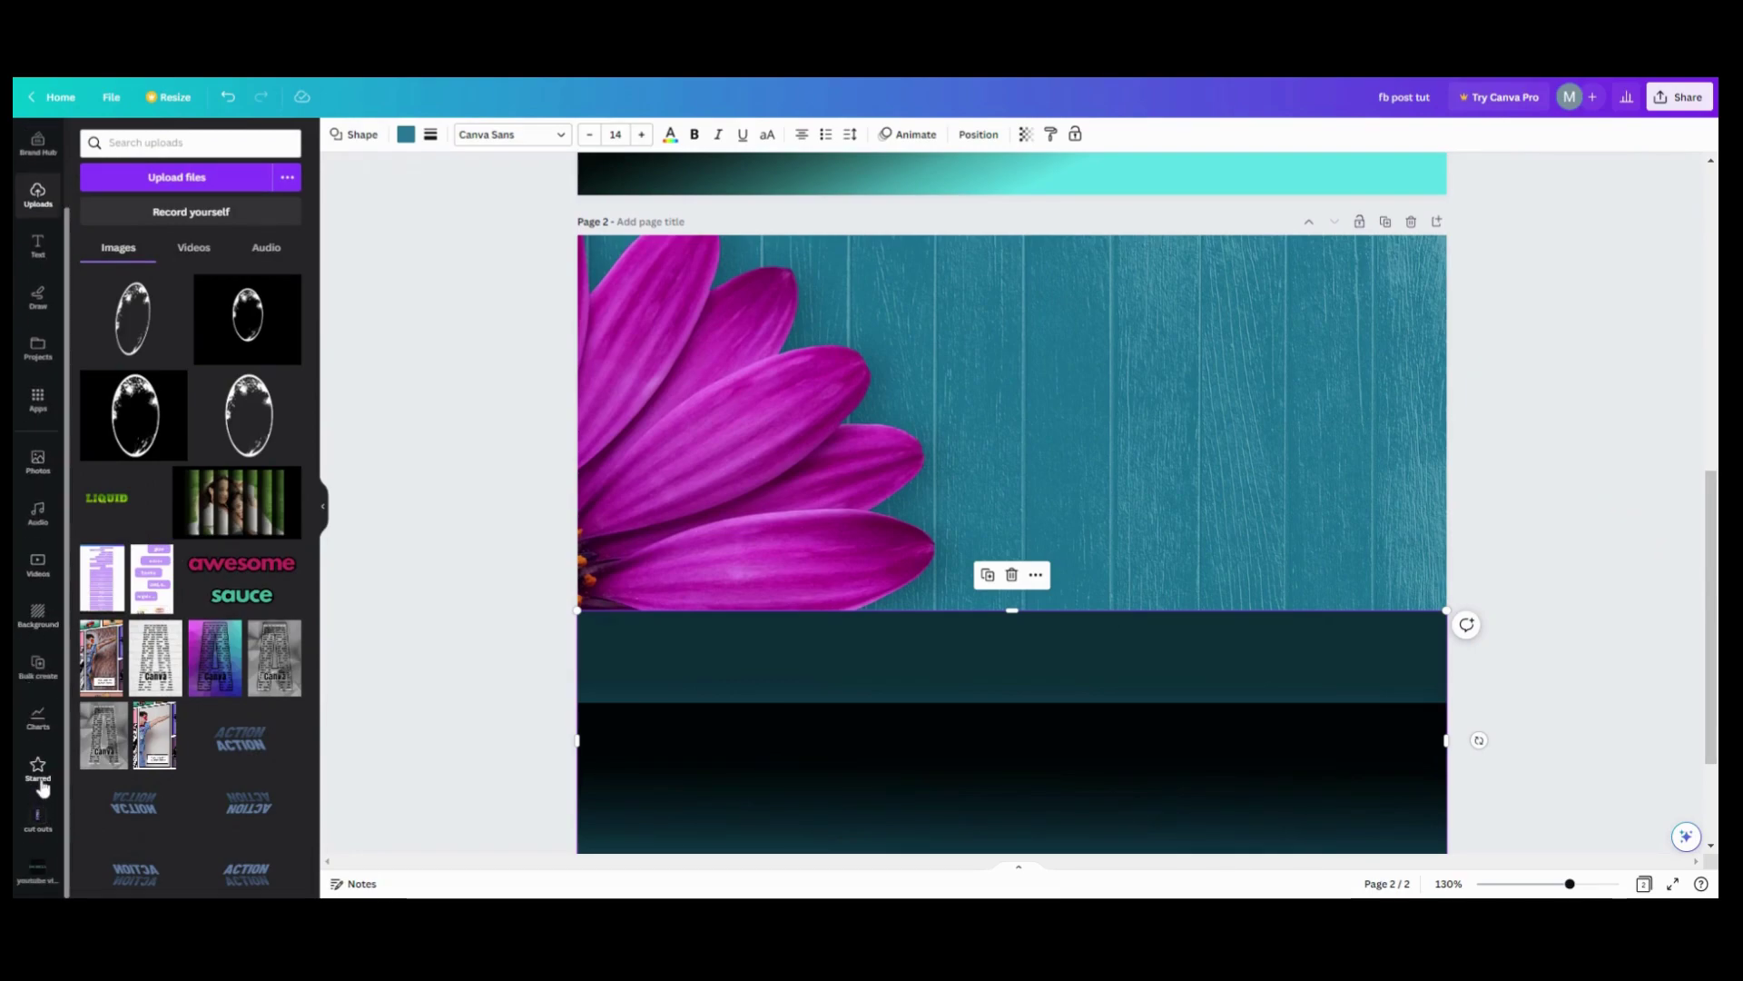
{"action": "left_click", "coordinate": [37, 464]}
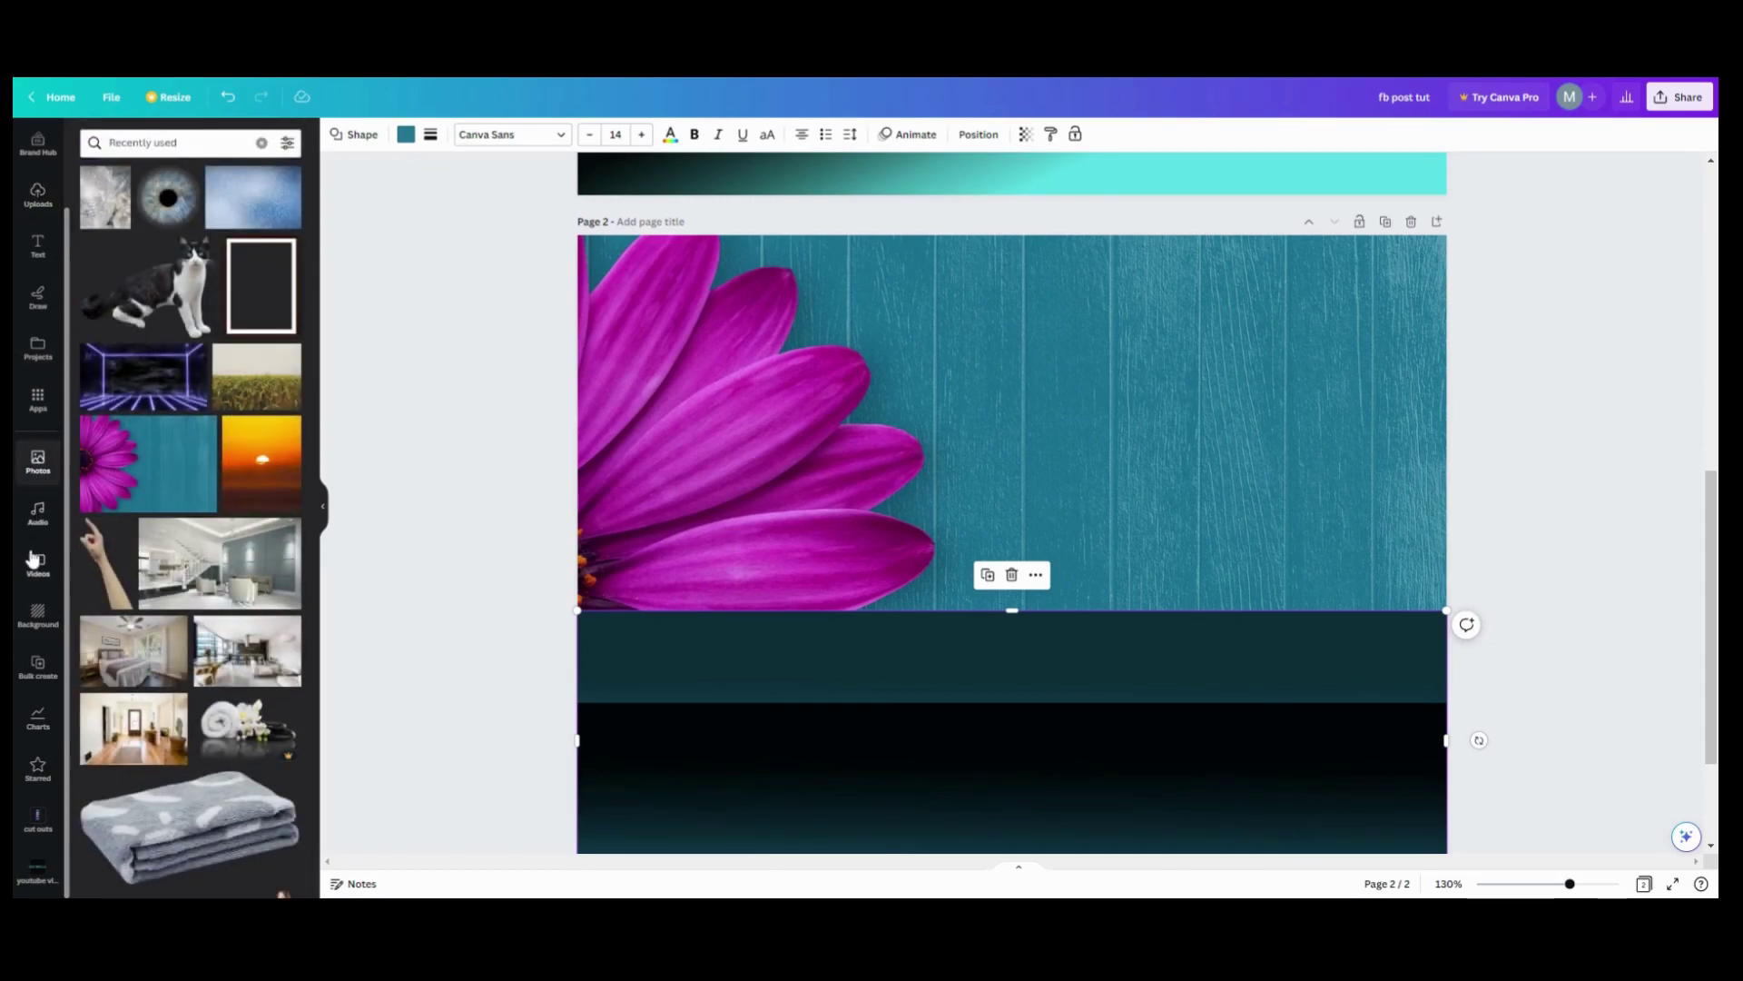
{"action": "left_click", "coordinate": [37, 354]}
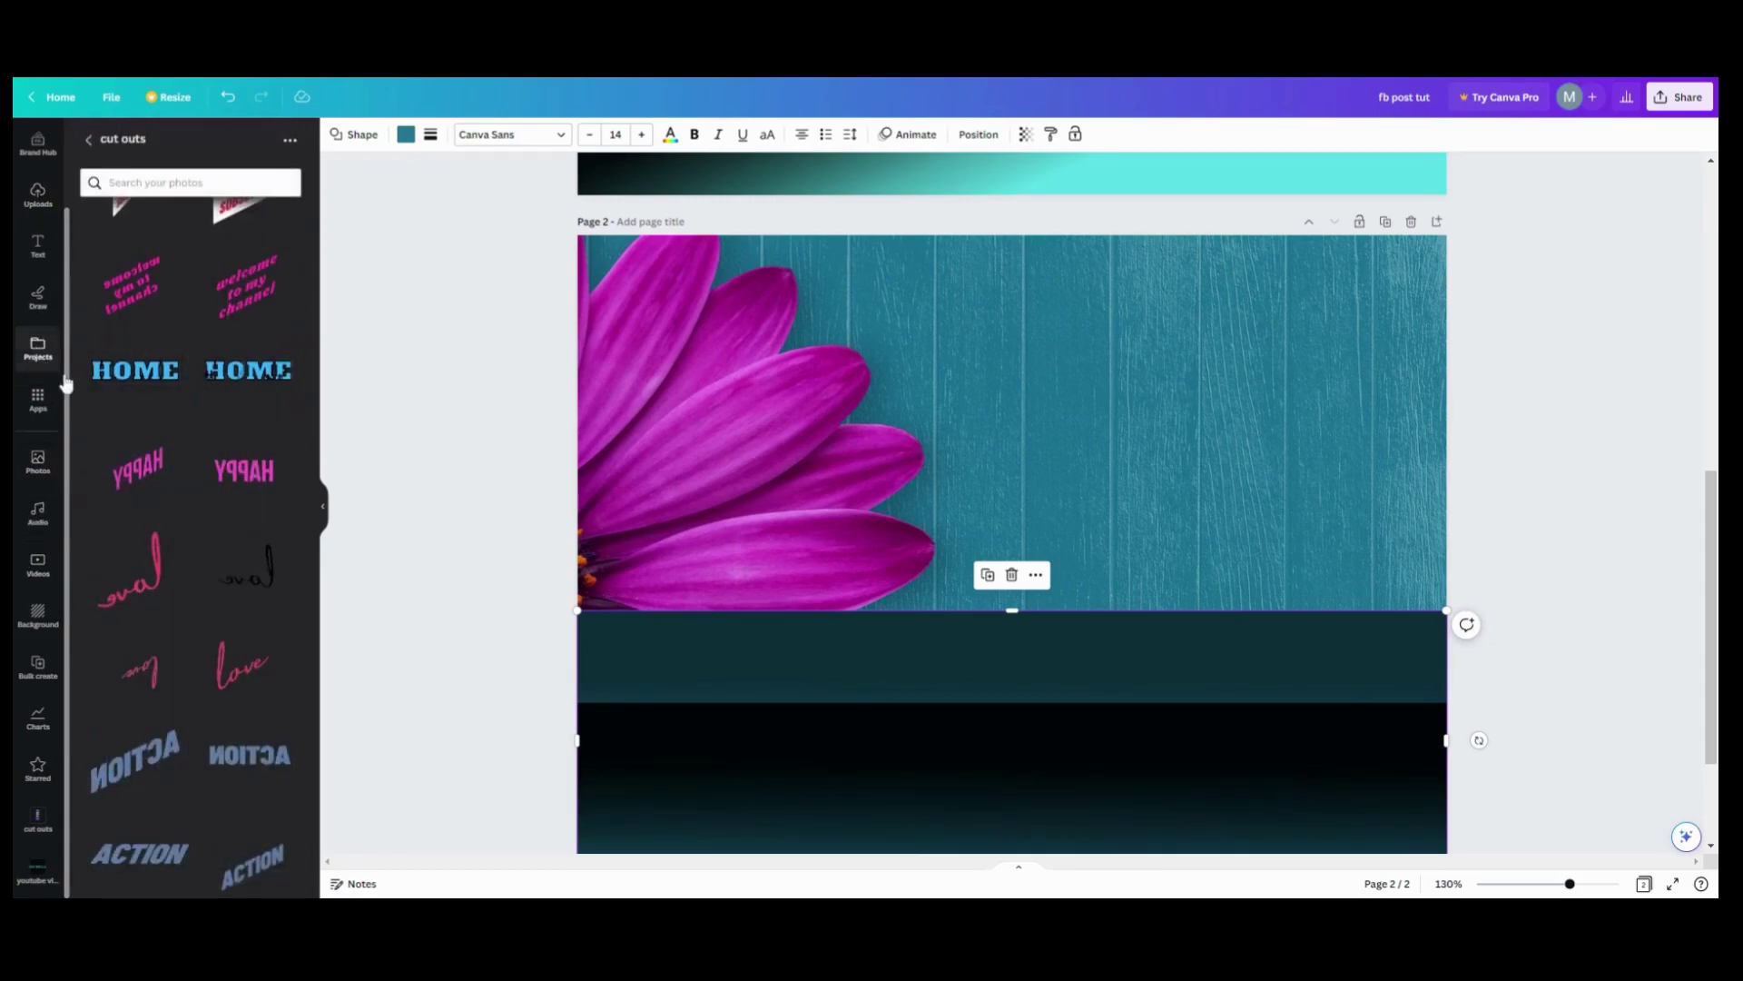
{"action": "scroll", "coordinate": [148, 455], "scroll_direction": "up", "scroll_amount": 4}
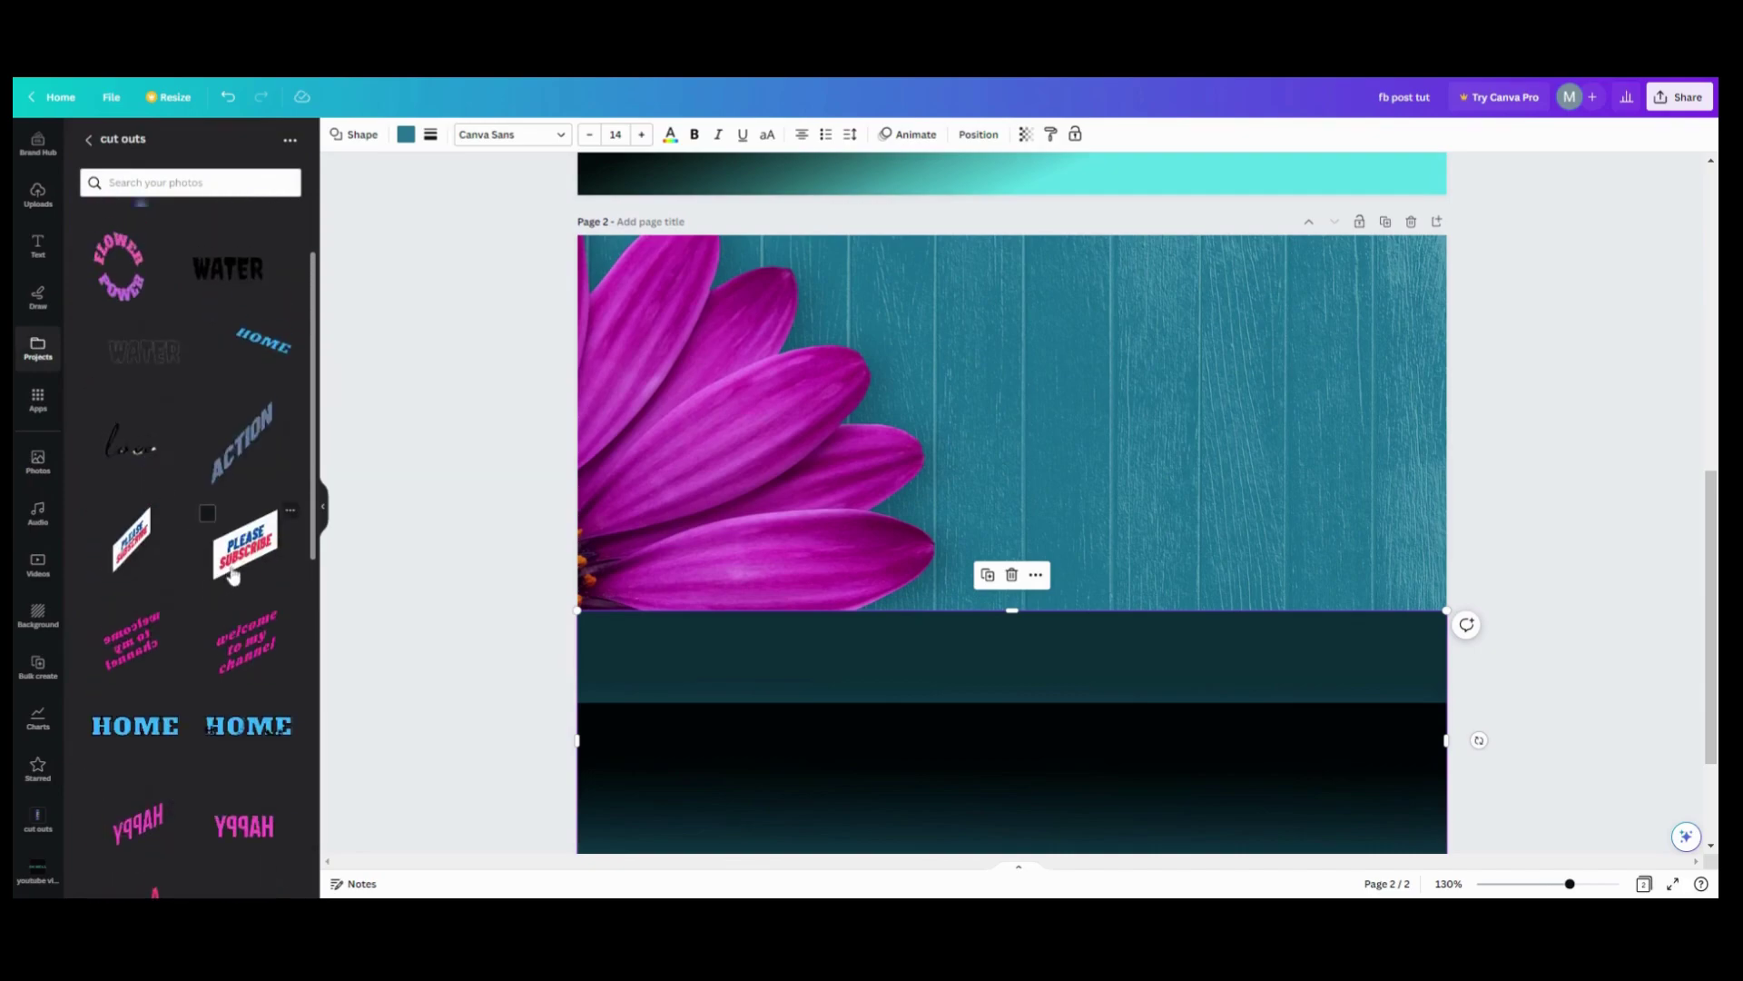
{"action": "left_click", "coordinate": [239, 563]}
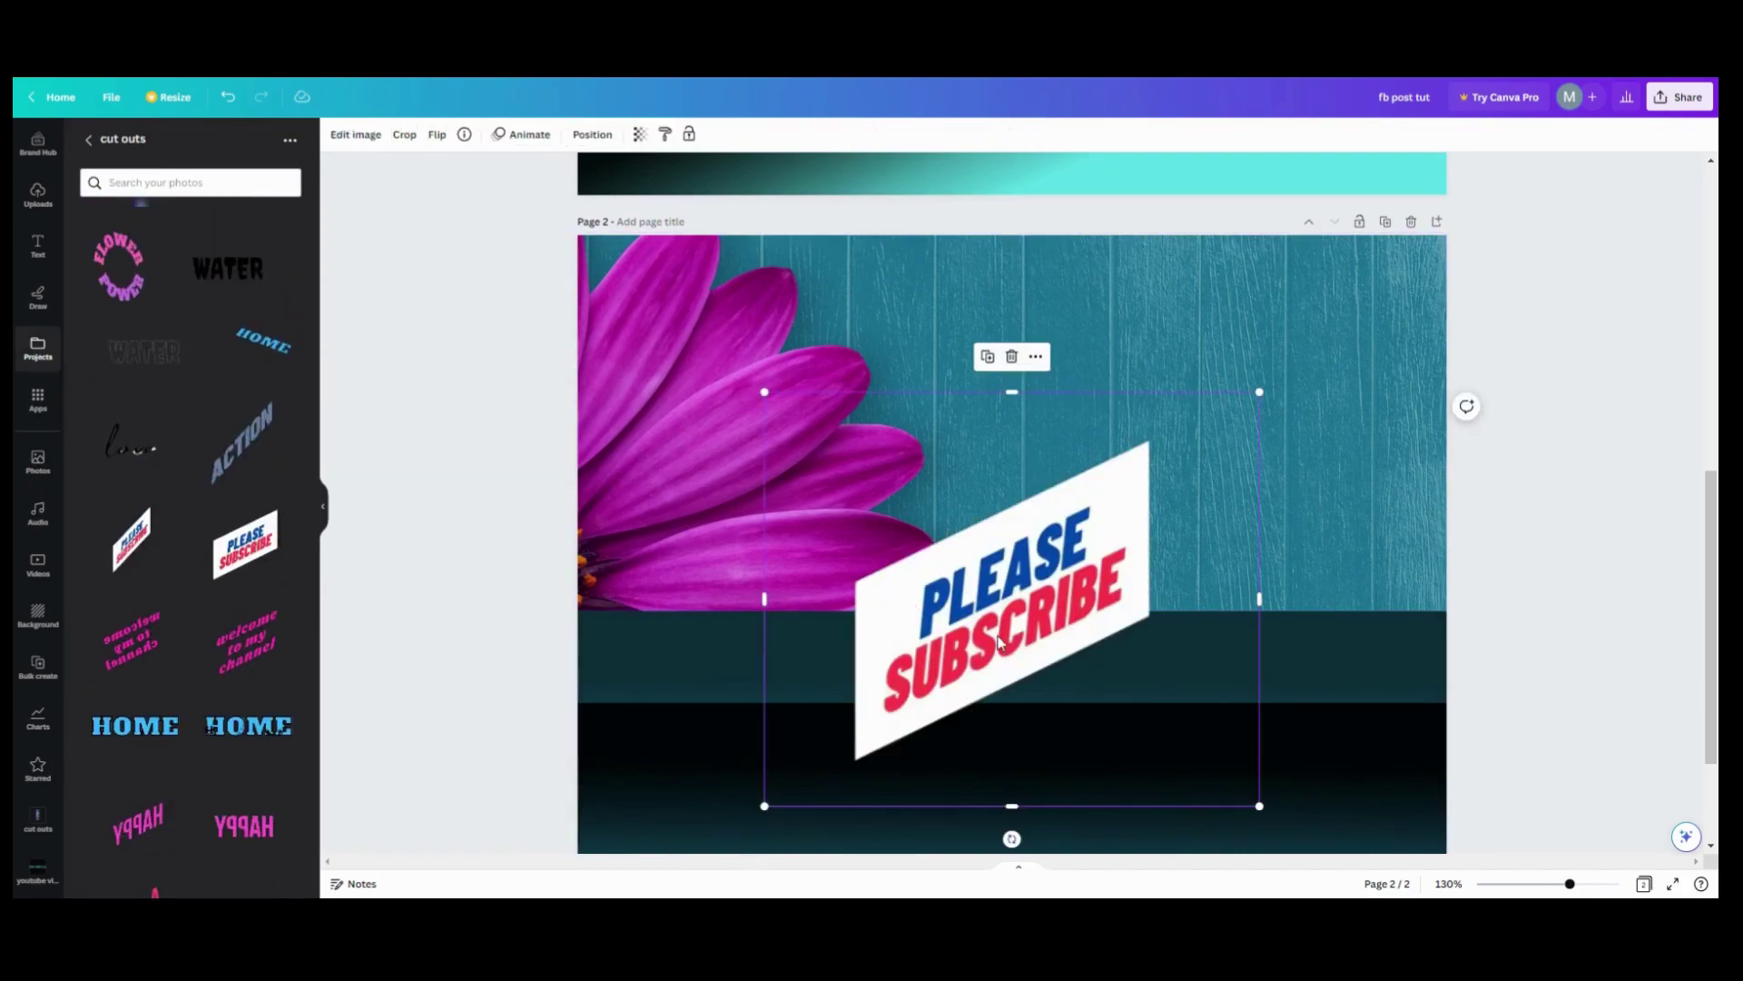
{"action": "left_click_drag", "start_coordinate": [1011, 832], "coordinate": [858, 593]}
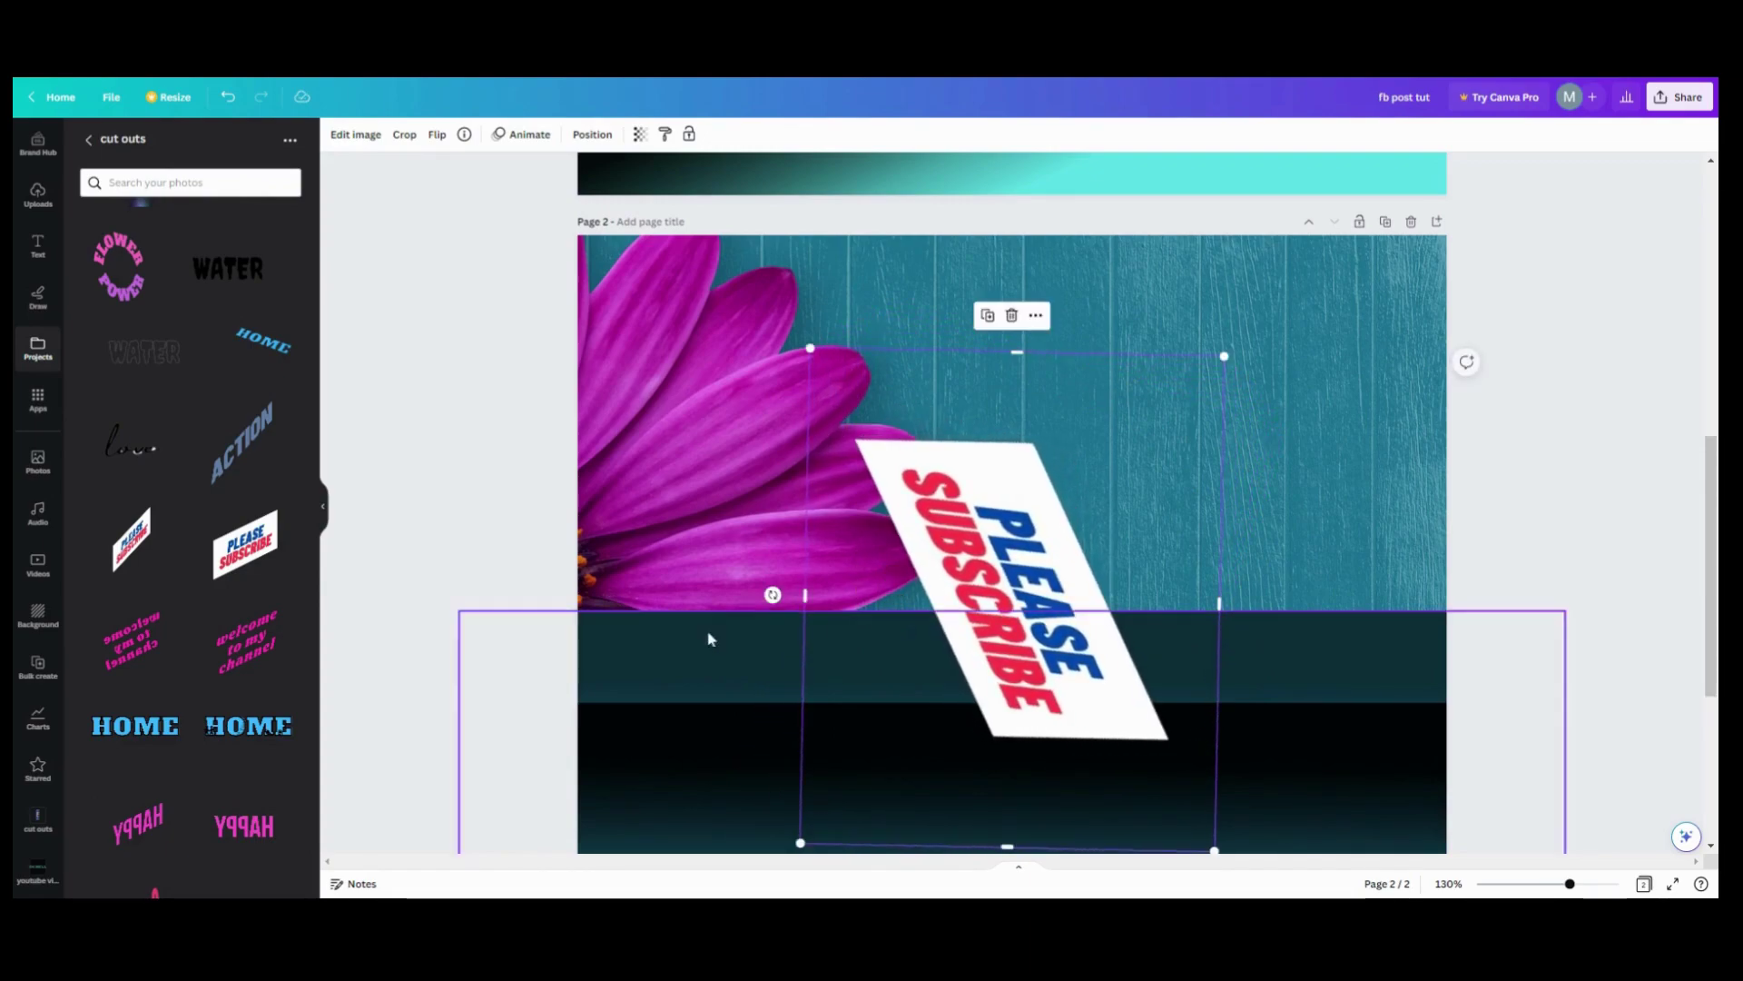
Add the flat PLEASE SUBSCRIBE image from the uploads to page 2 and place it on the wood area beside the flower
{"action": "left_click", "coordinate": [38, 194]}
{"action": "scroll", "coordinate": [200, 446], "scroll_direction": "down", "scroll_amount": 10}
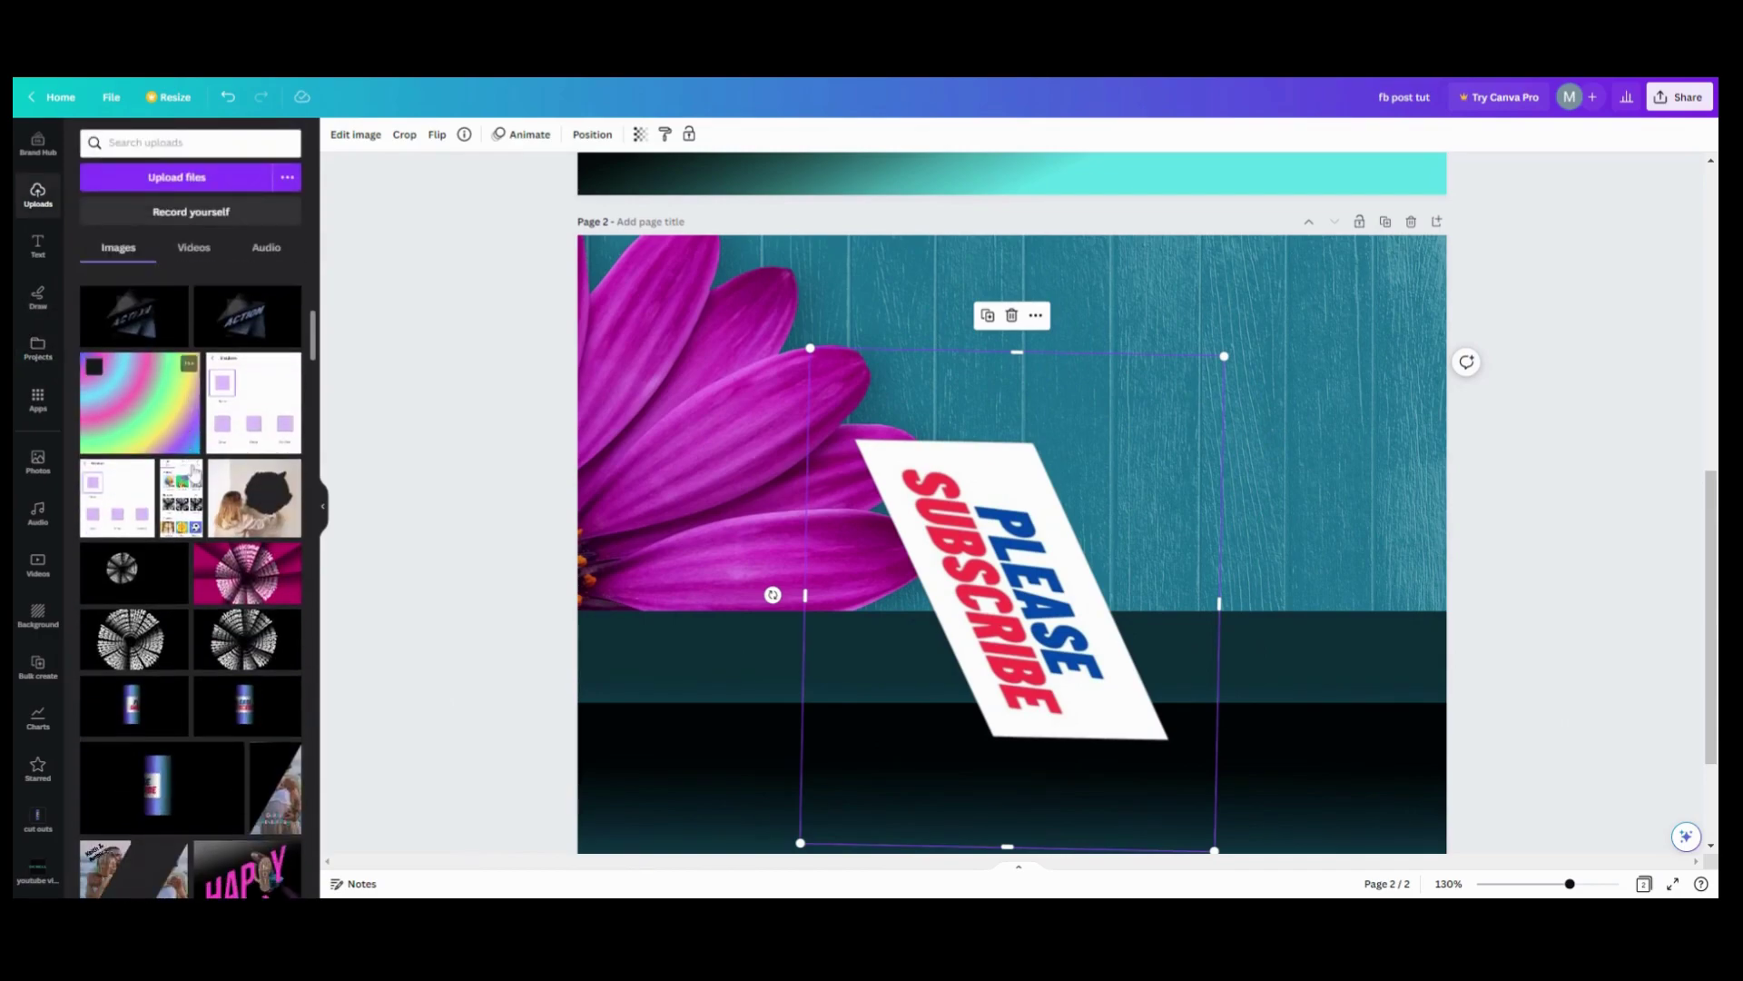
{"action": "scroll", "coordinate": [188, 501], "scroll_direction": "down", "scroll_amount": 6}
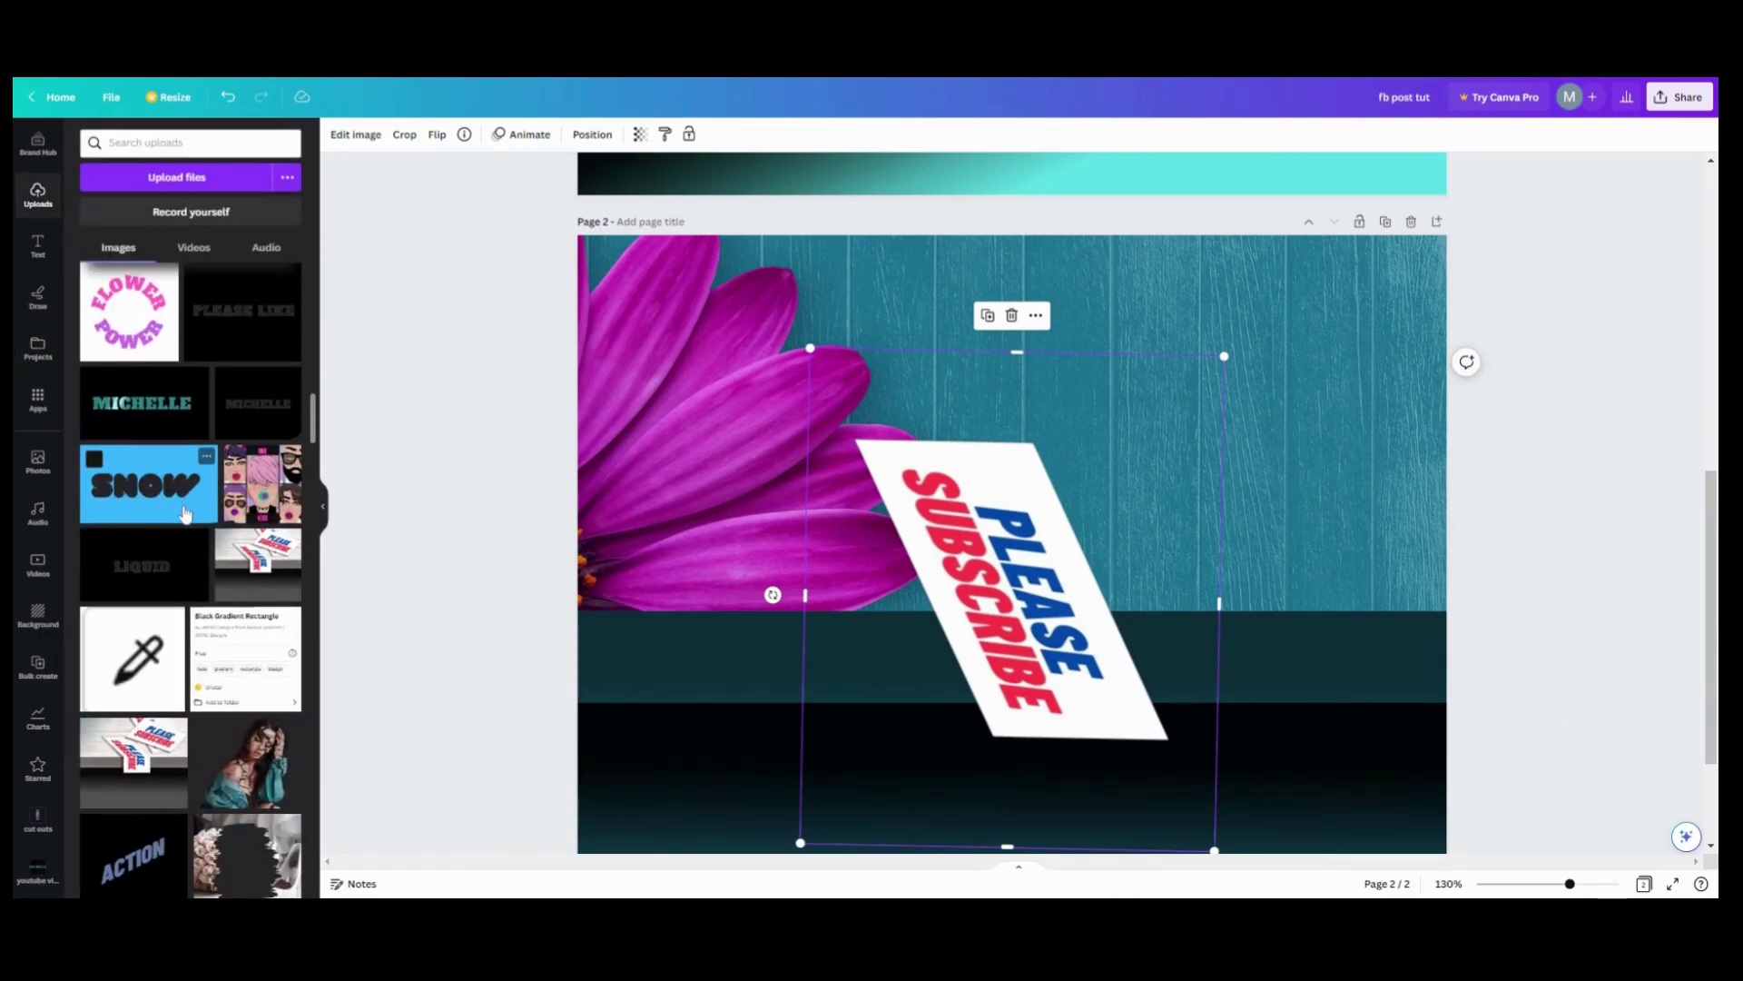
{"action": "scroll", "coordinate": [184, 513], "scroll_direction": "down", "scroll_amount": 2}
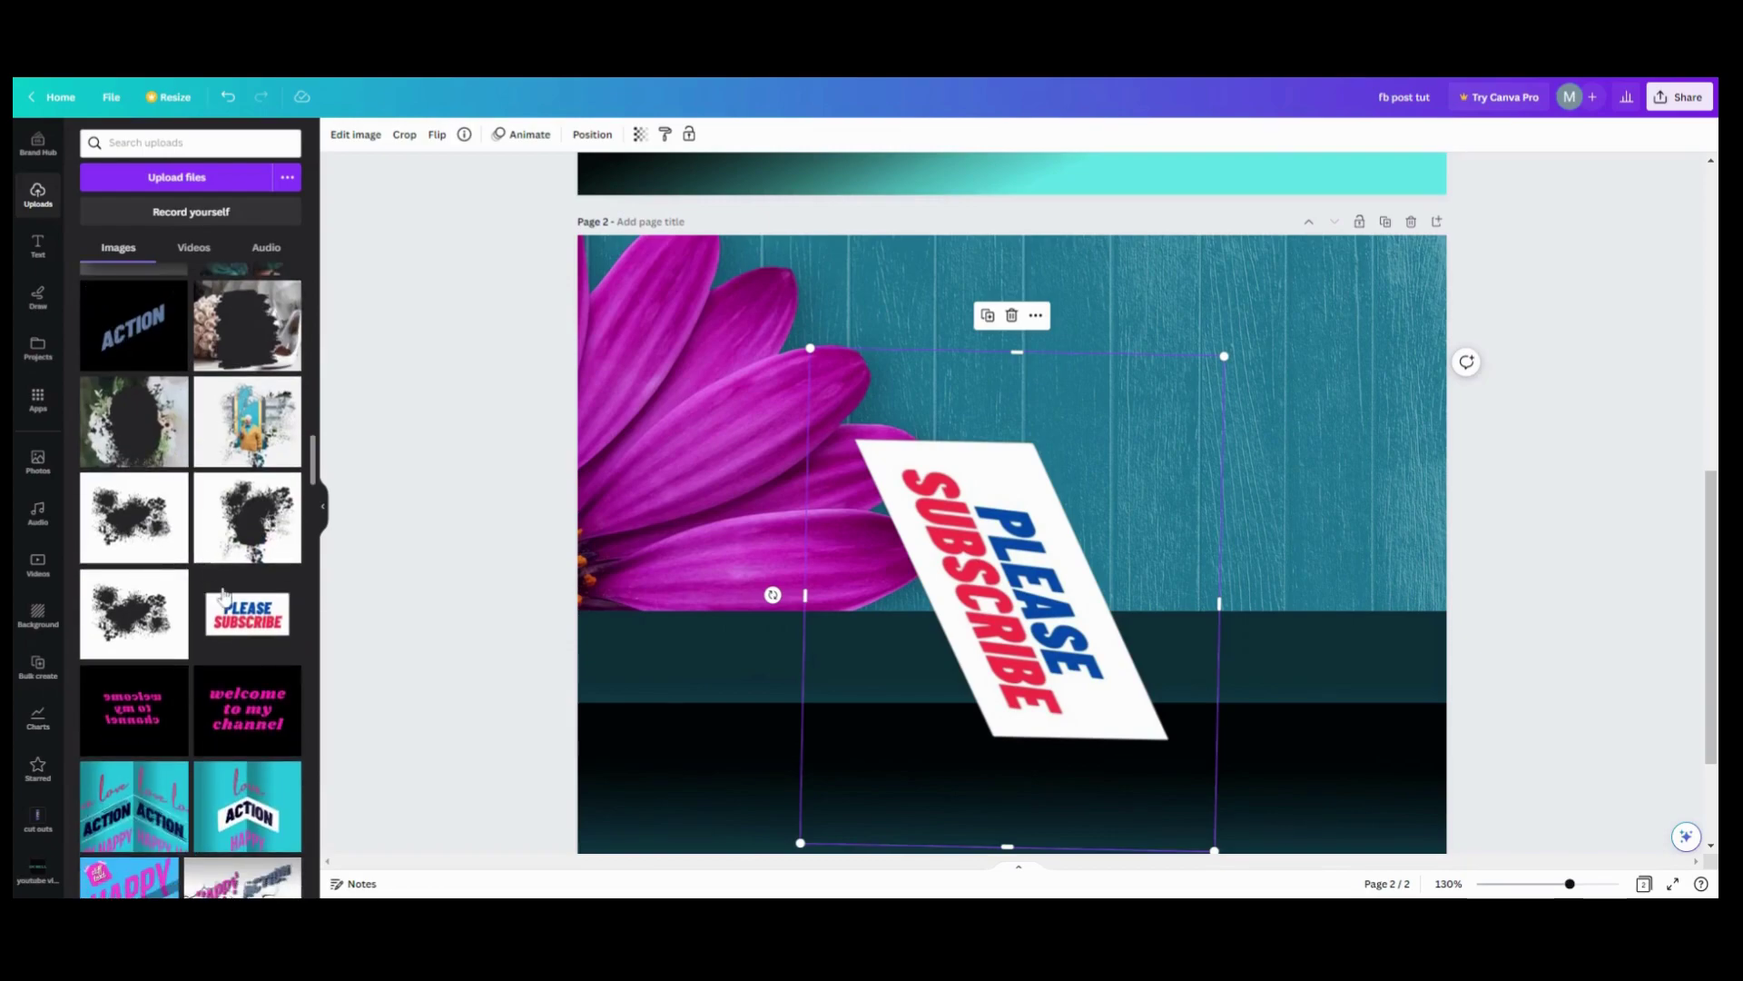
{"action": "left_click", "coordinate": [227, 604]}
{"action": "left_click_drag", "start_coordinate": [1107, 556], "coordinate": [1275, 325]}
Straighten the slanted card to an exact quarter turn and crop its lower part at the photo's fold edge
{"action": "left_click", "coordinate": [1056, 663]}
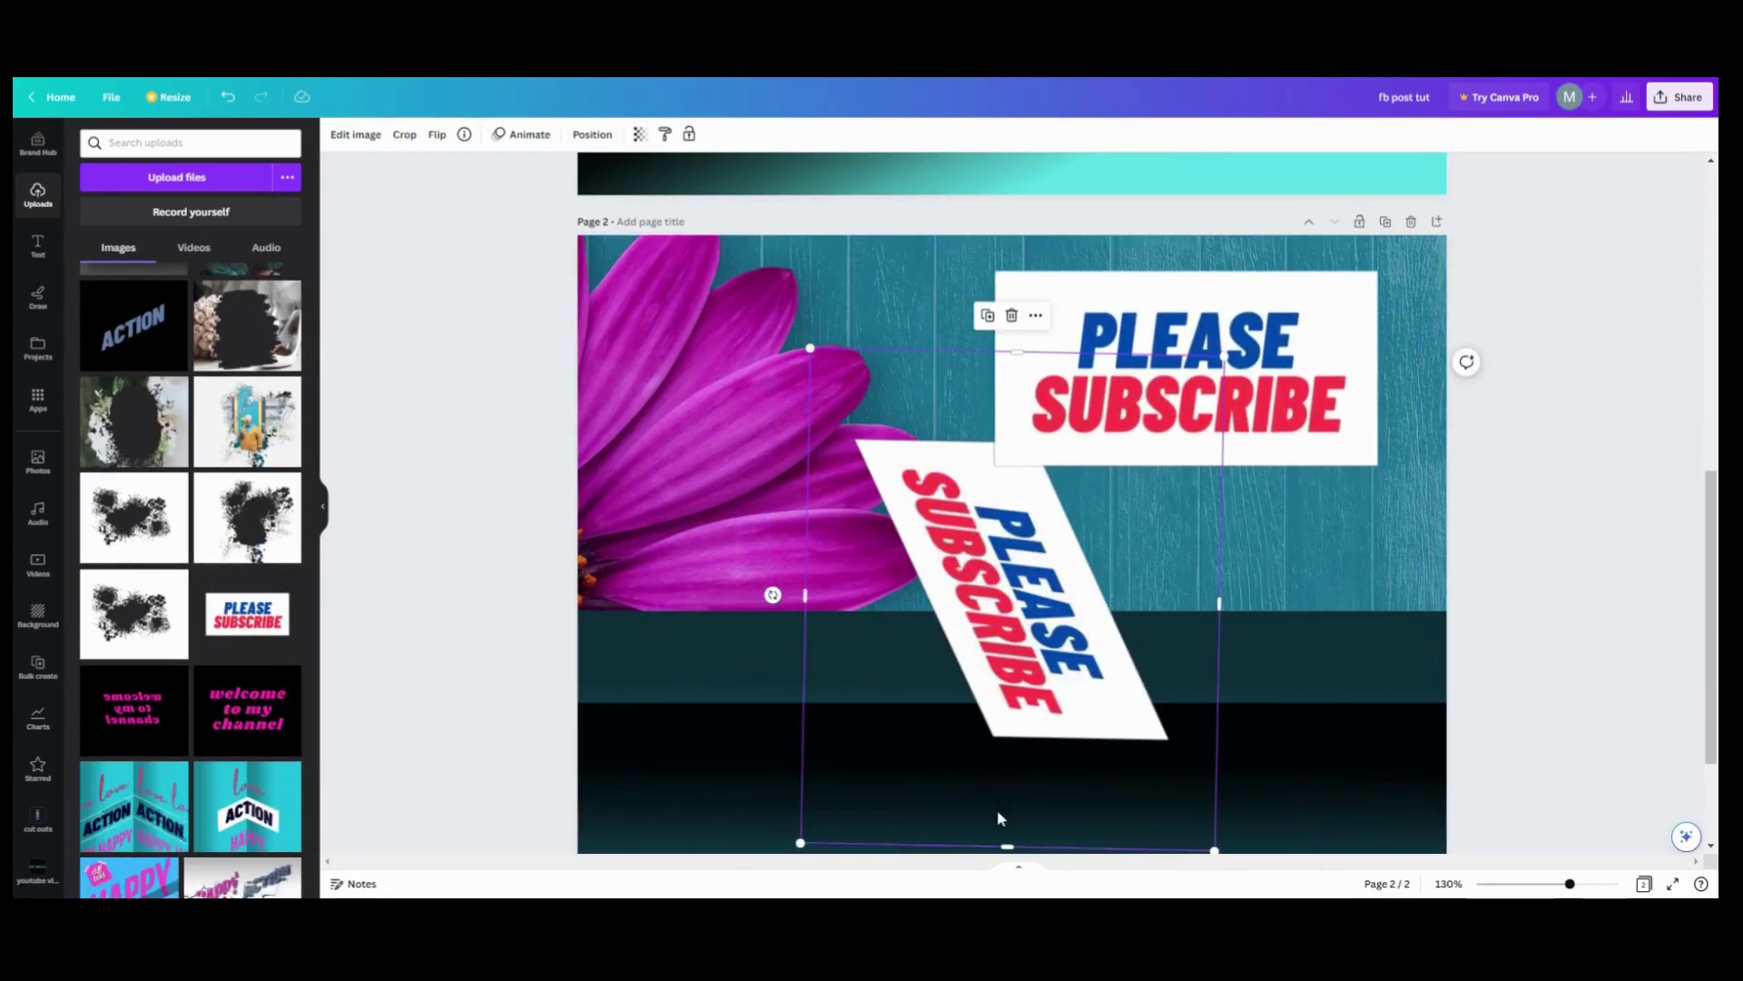
{"action": "left_click_drag", "start_coordinate": [1005, 677], "coordinate": [1014, 666]}
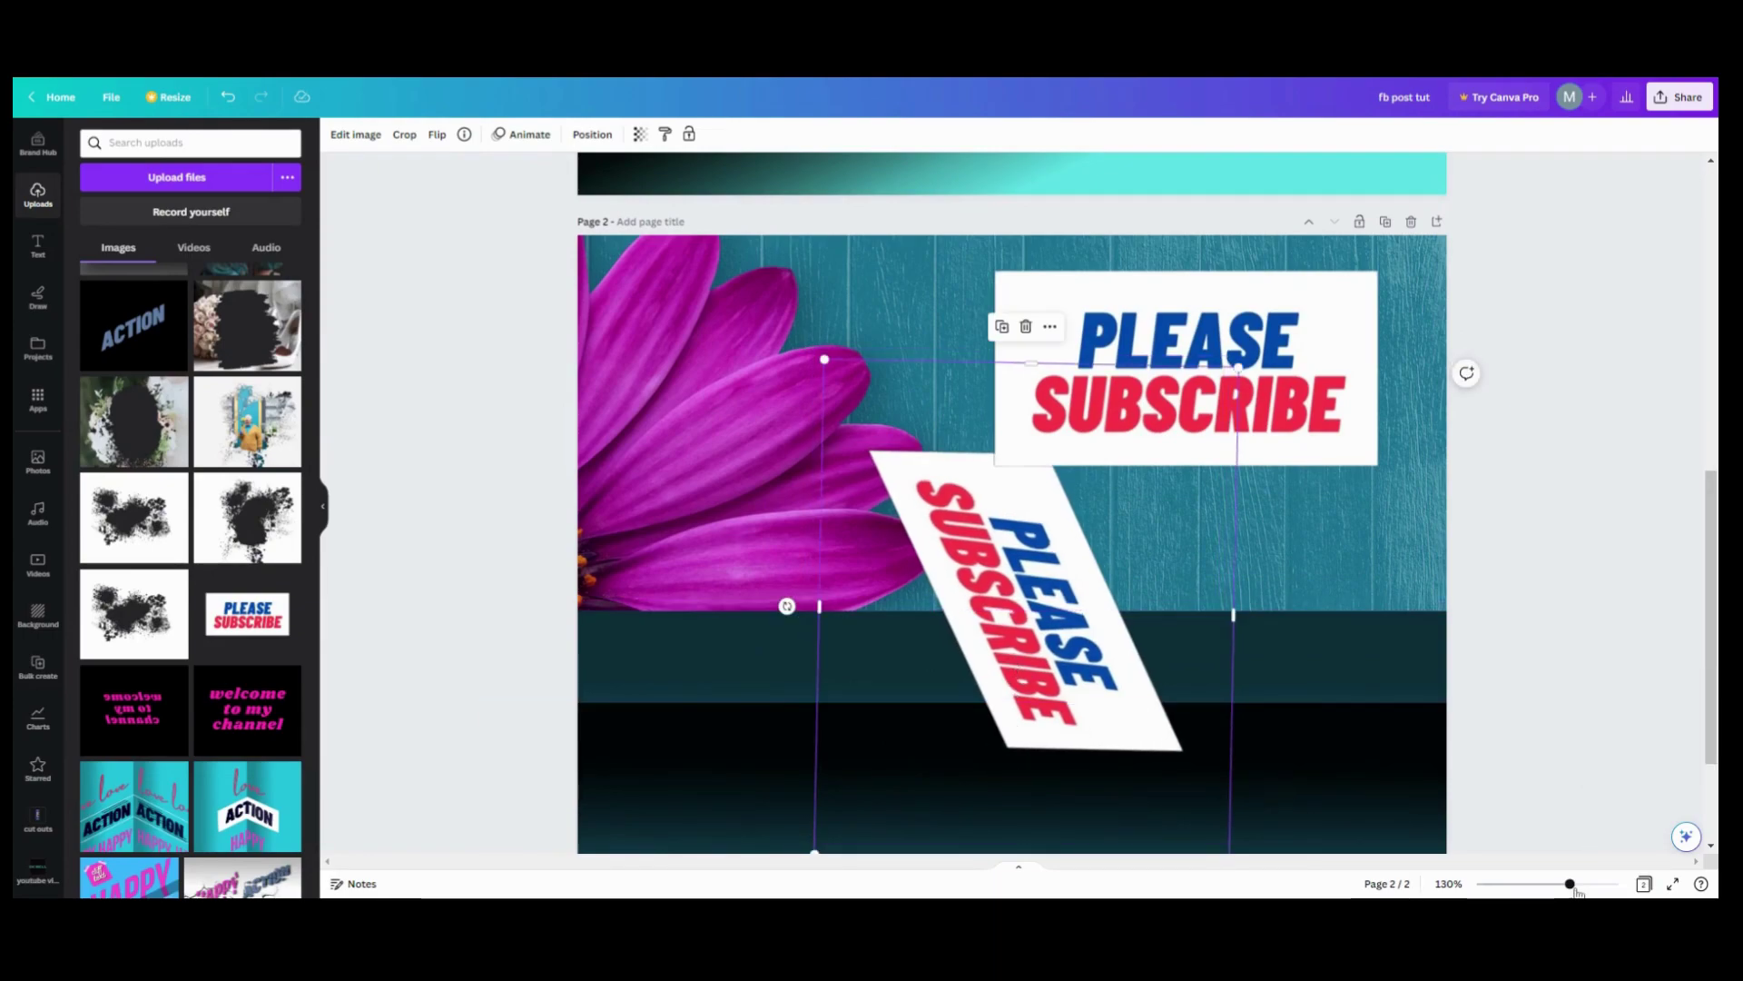
{"action": "left_click_drag", "start_coordinate": [1572, 885], "coordinate": [1562, 884]}
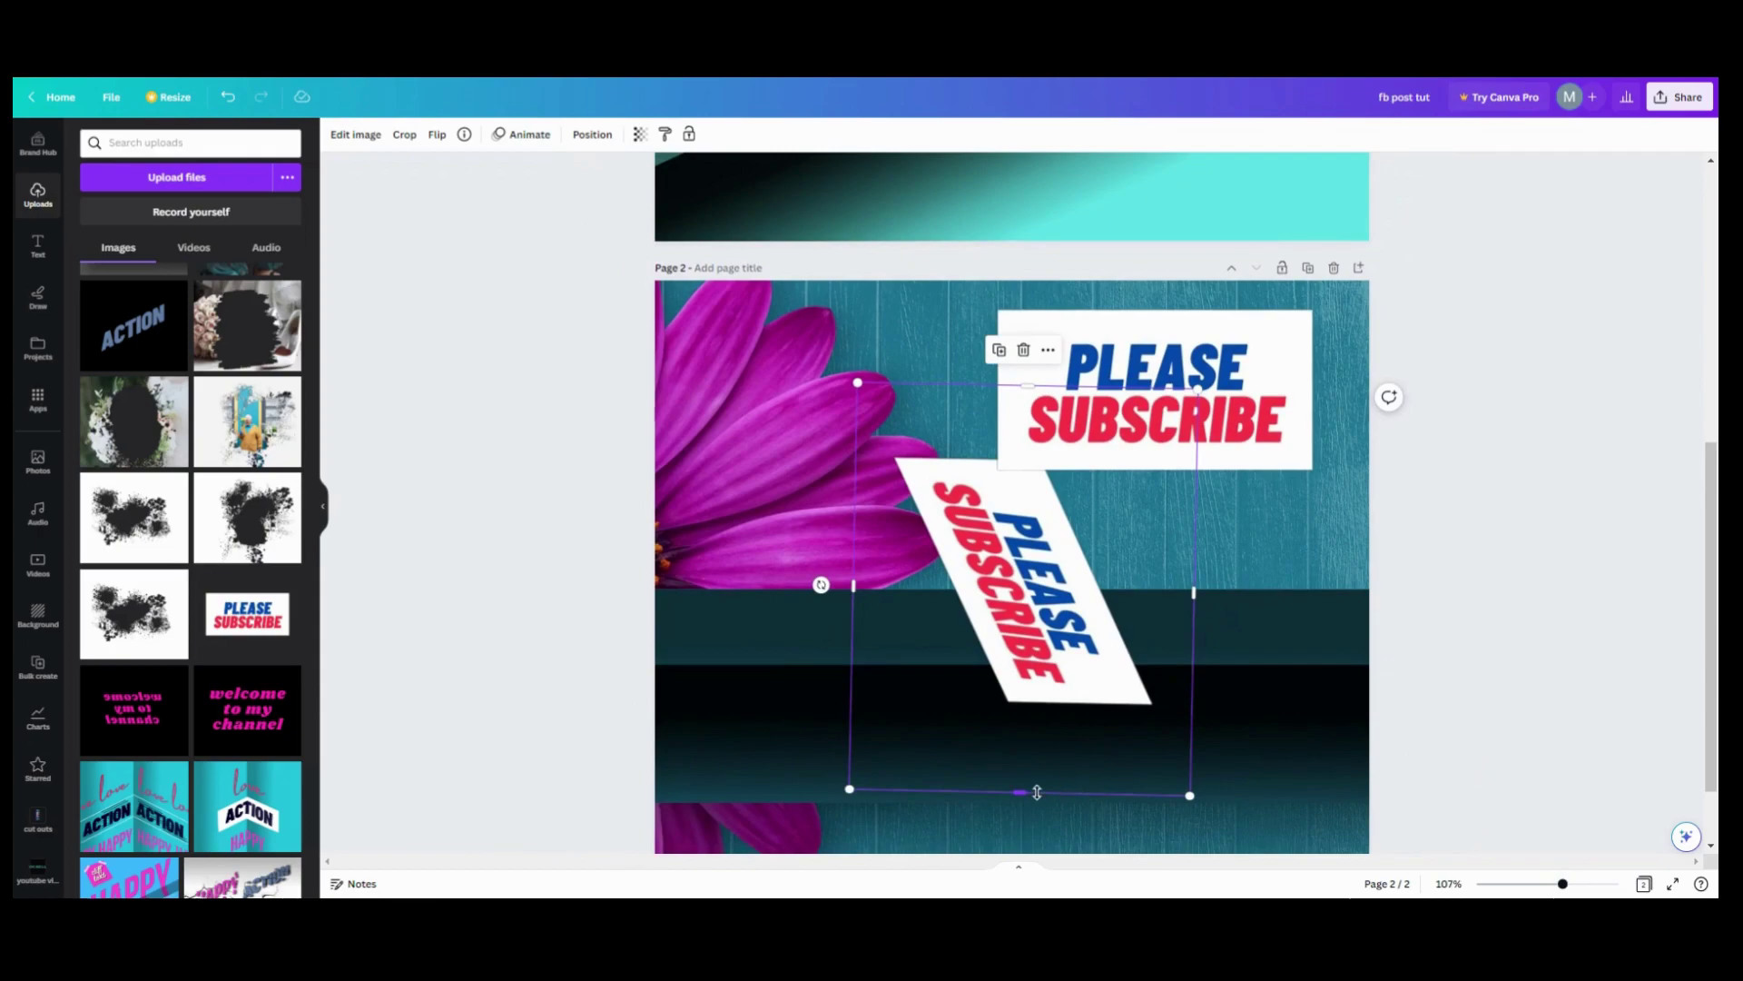
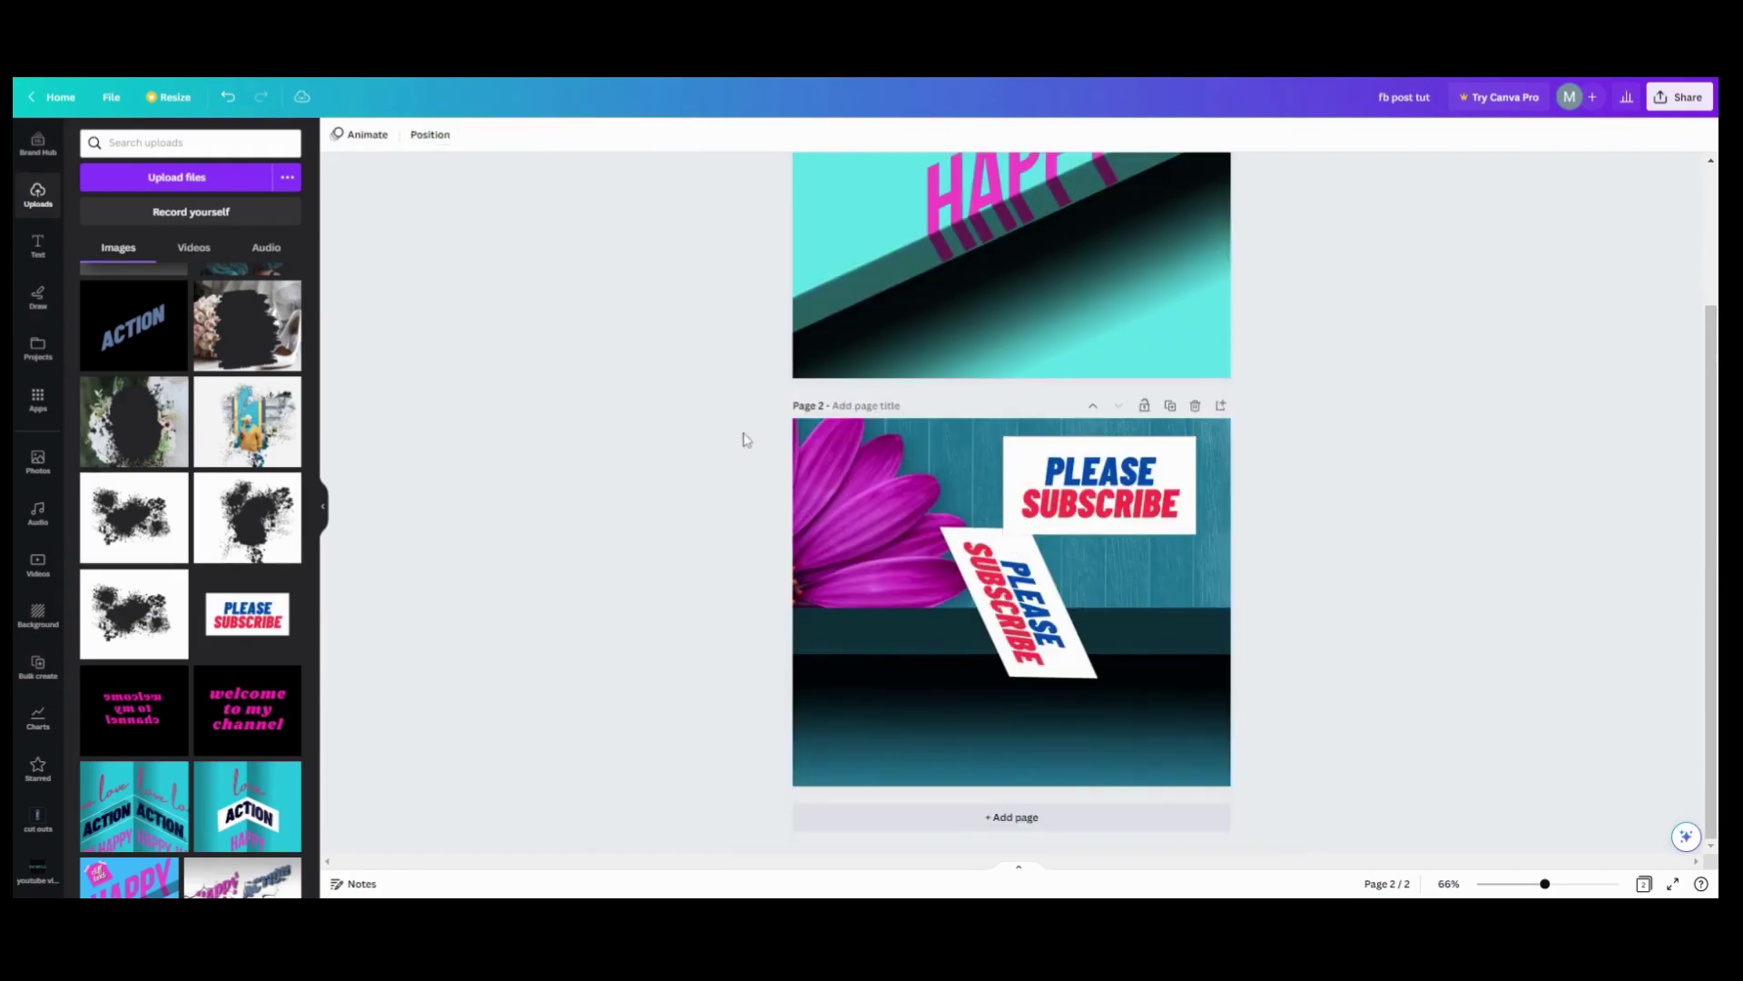
{"action": "left_click", "coordinate": [964, 558]}
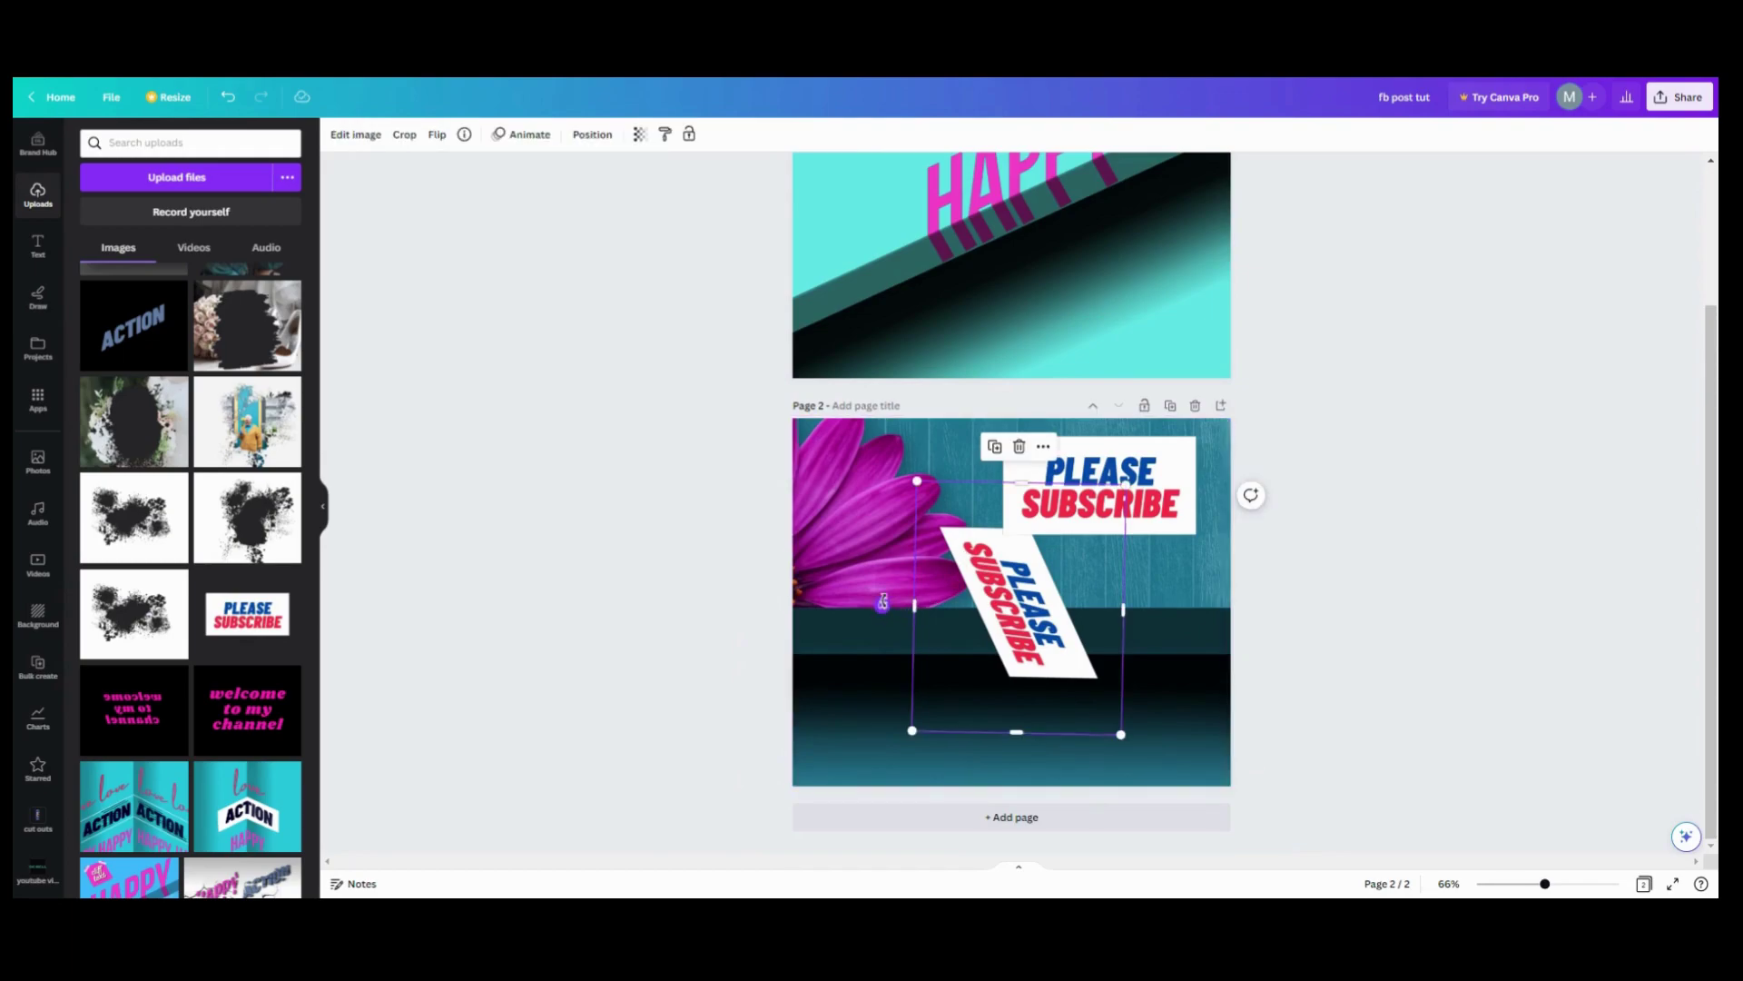
{"action": "left_click_drag", "start_coordinate": [884, 604], "coordinate": [882, 607]}
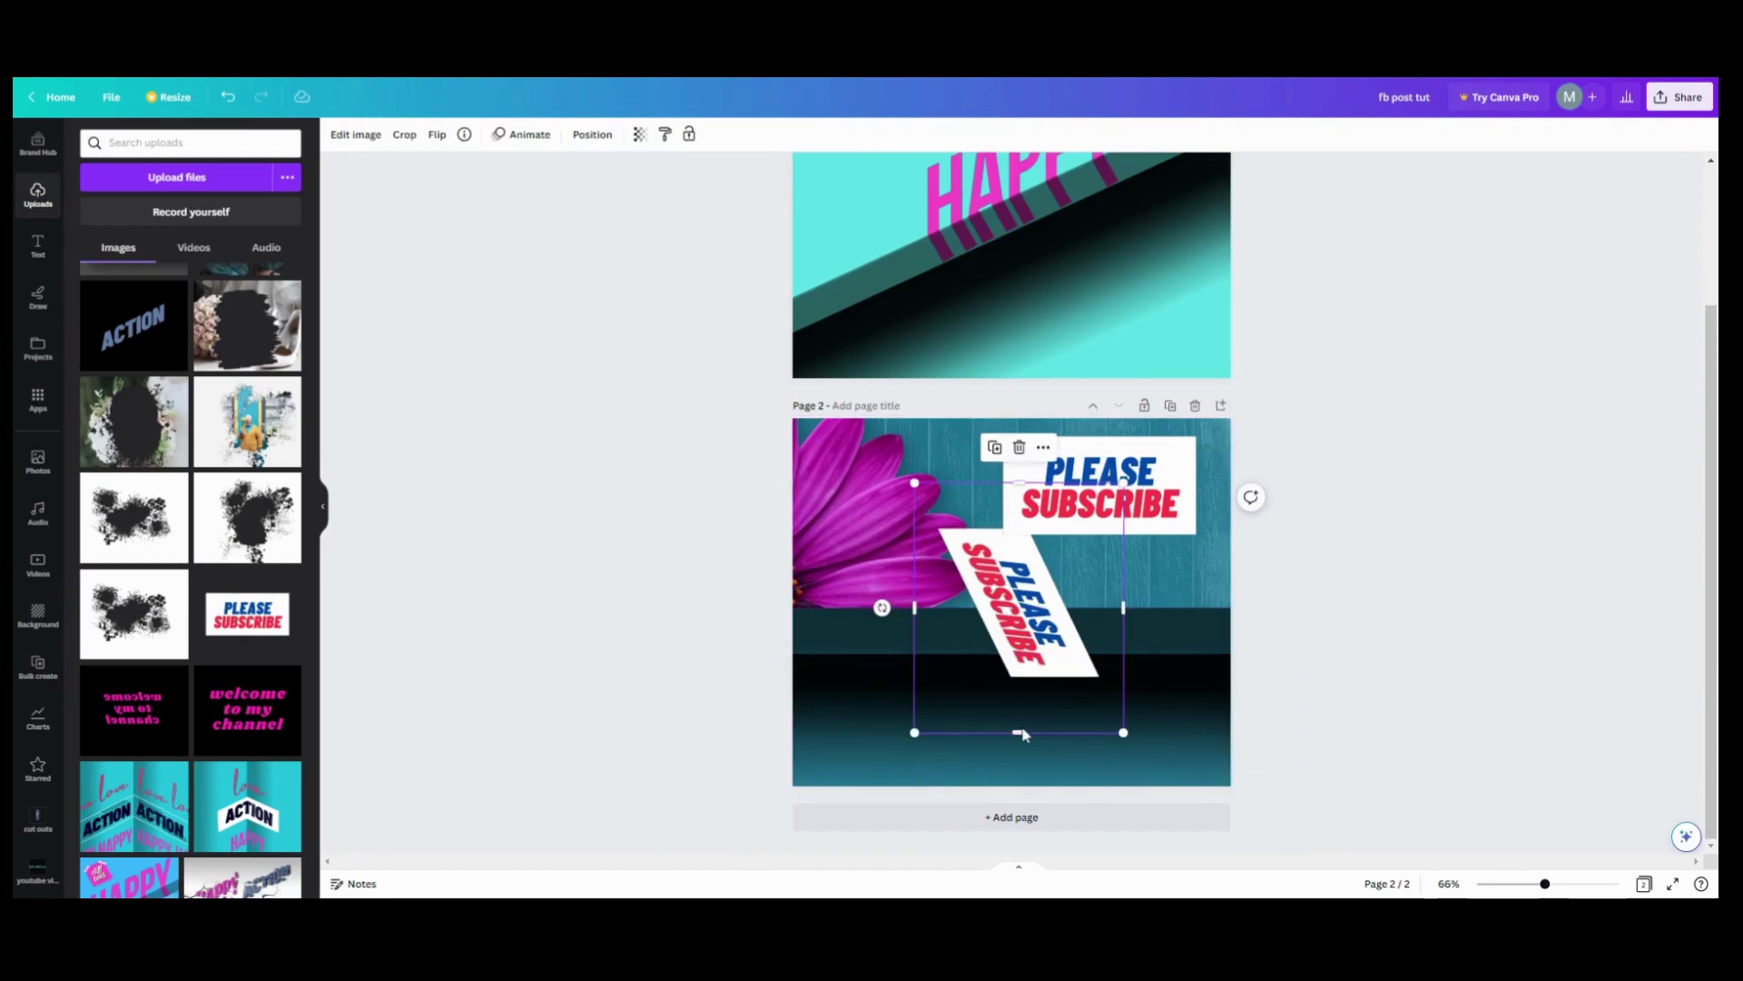
{"action": "left_click_drag", "start_coordinate": [1018, 725], "coordinate": [1005, 607]}
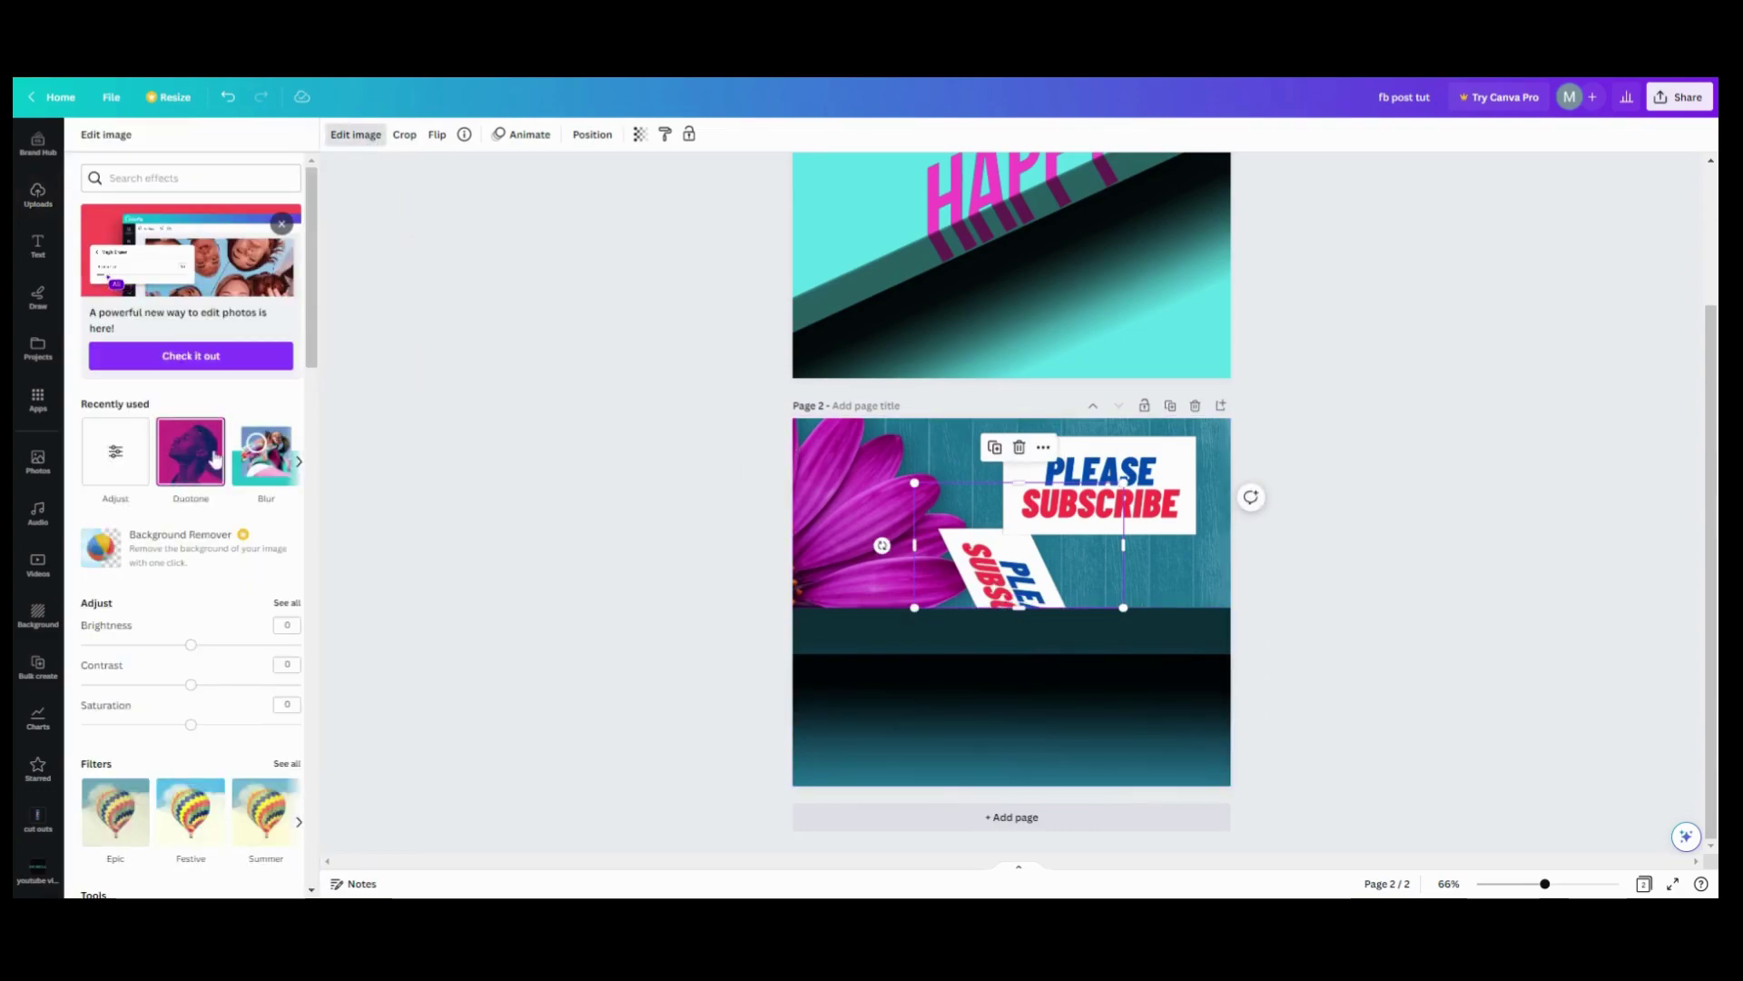
Apply the Curved shadow effect to the cropped slanted PLEASE SUBSCRIBE card
{"action": "left_click", "coordinate": [300, 462]}
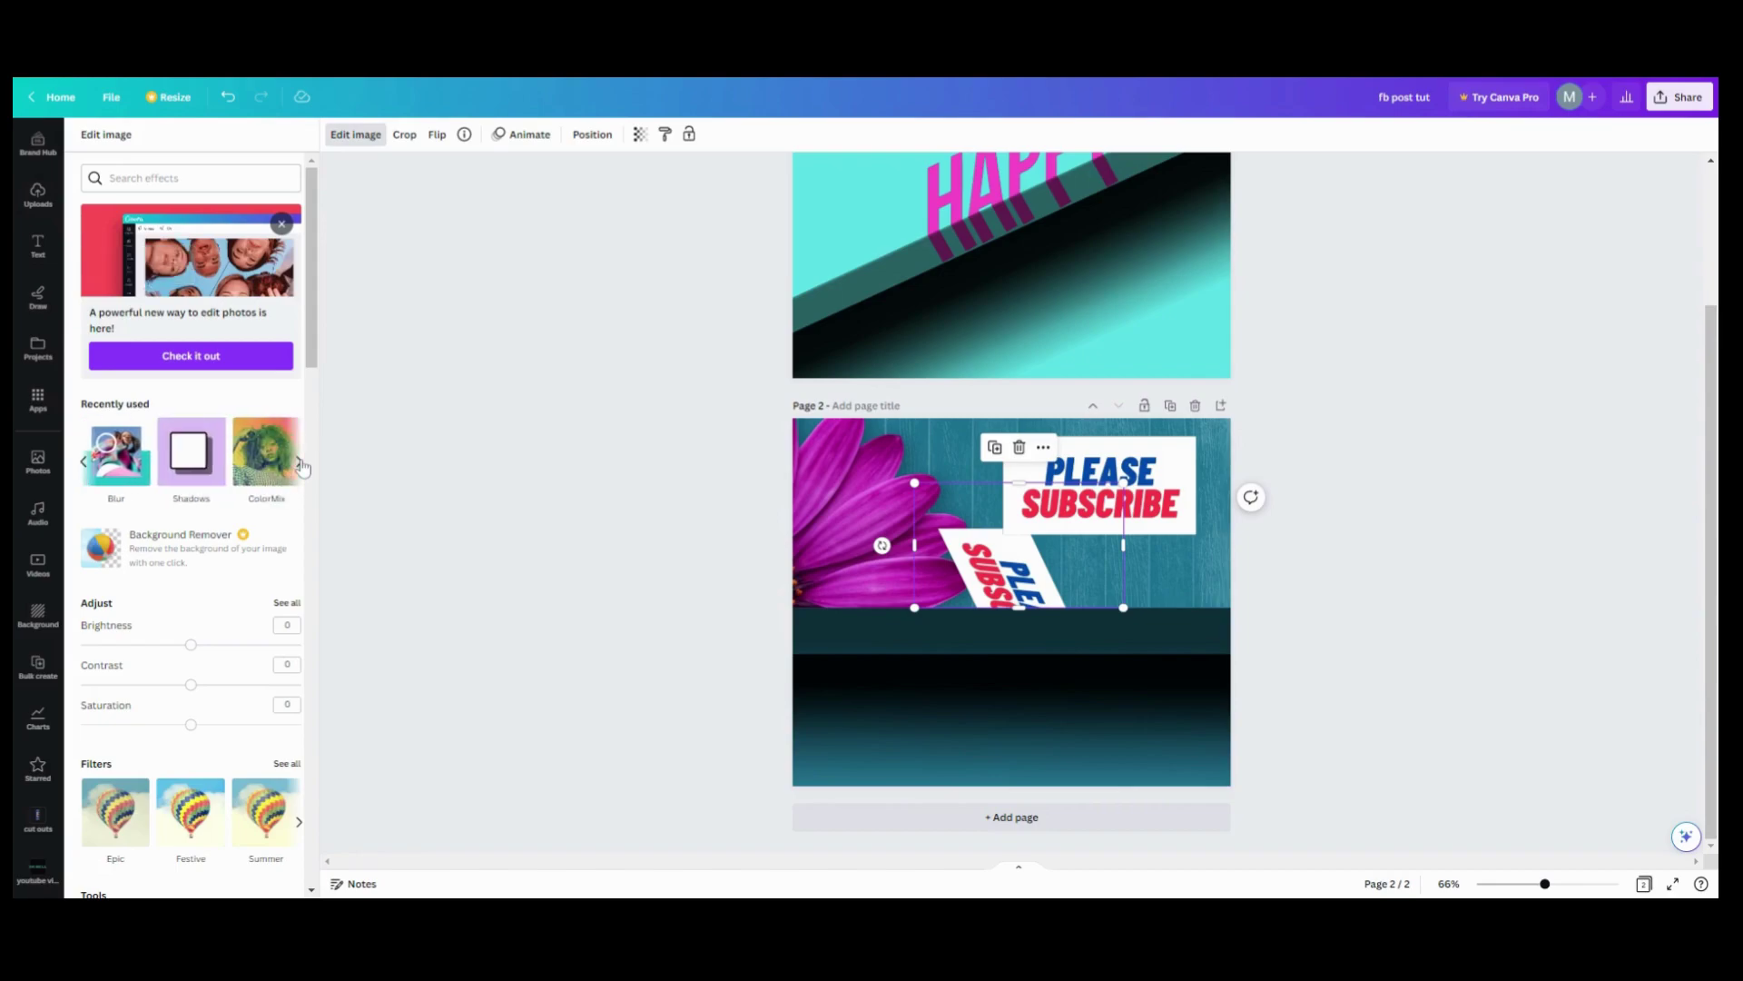
{"action": "left_click", "coordinate": [215, 456]}
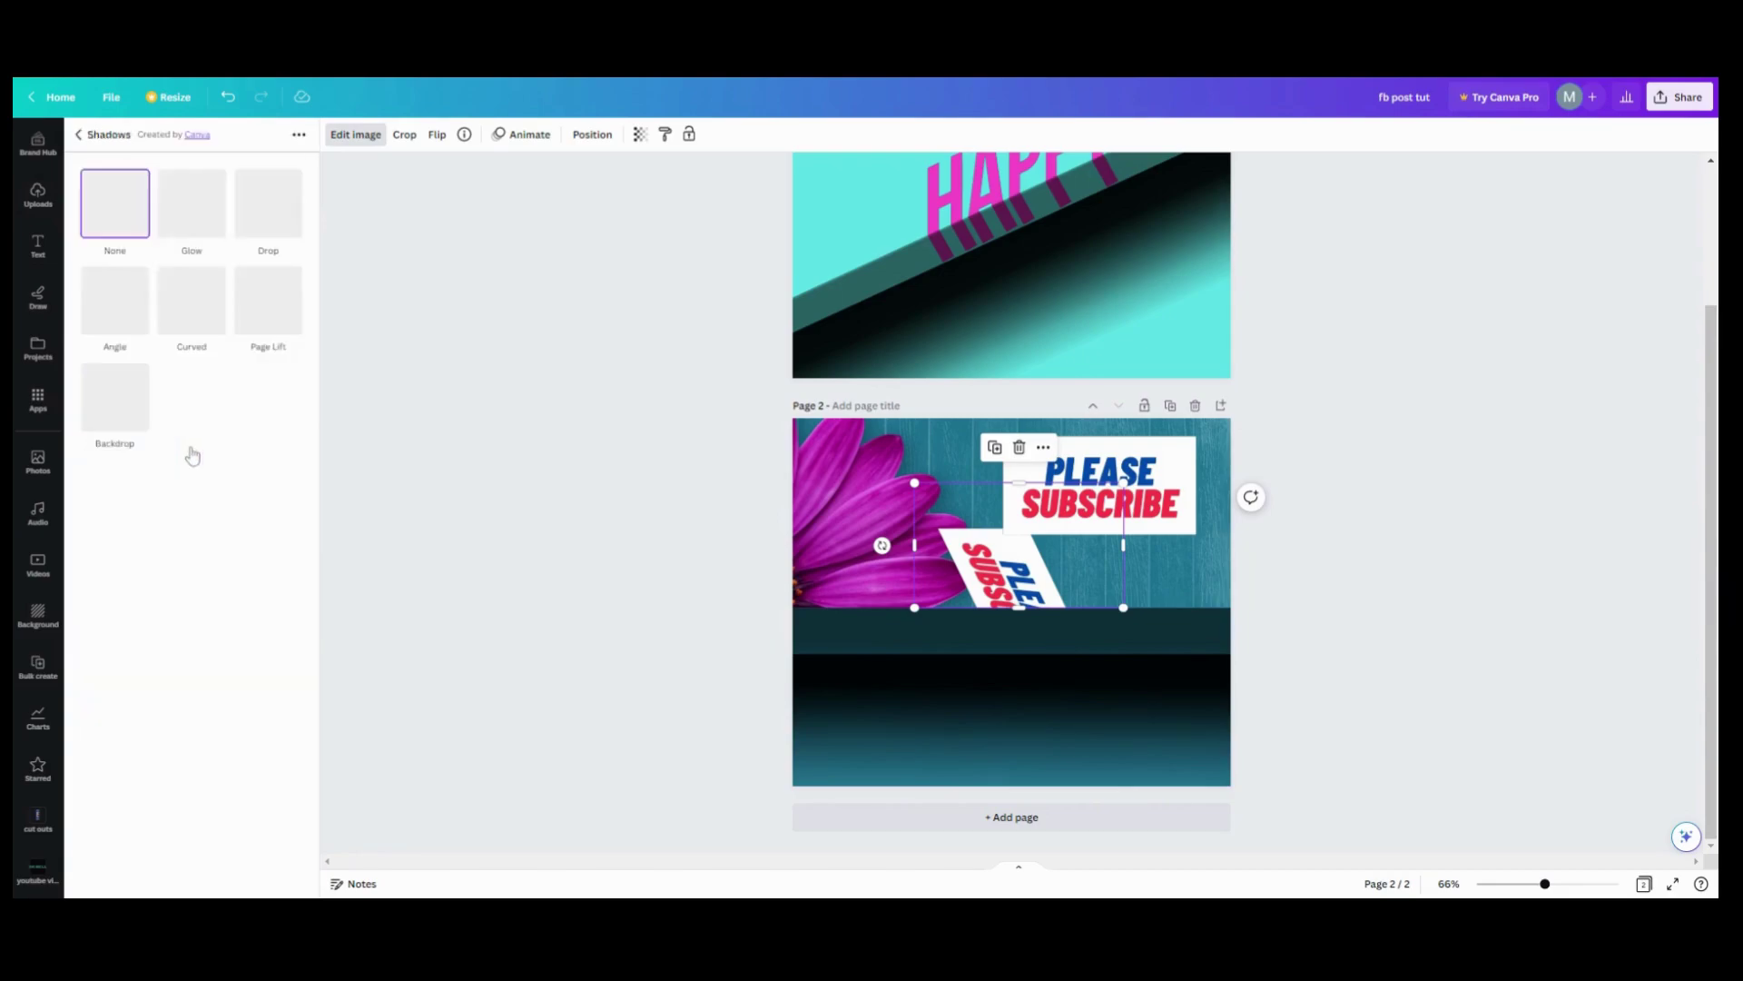
{"action": "left_click", "coordinate": [191, 315]}
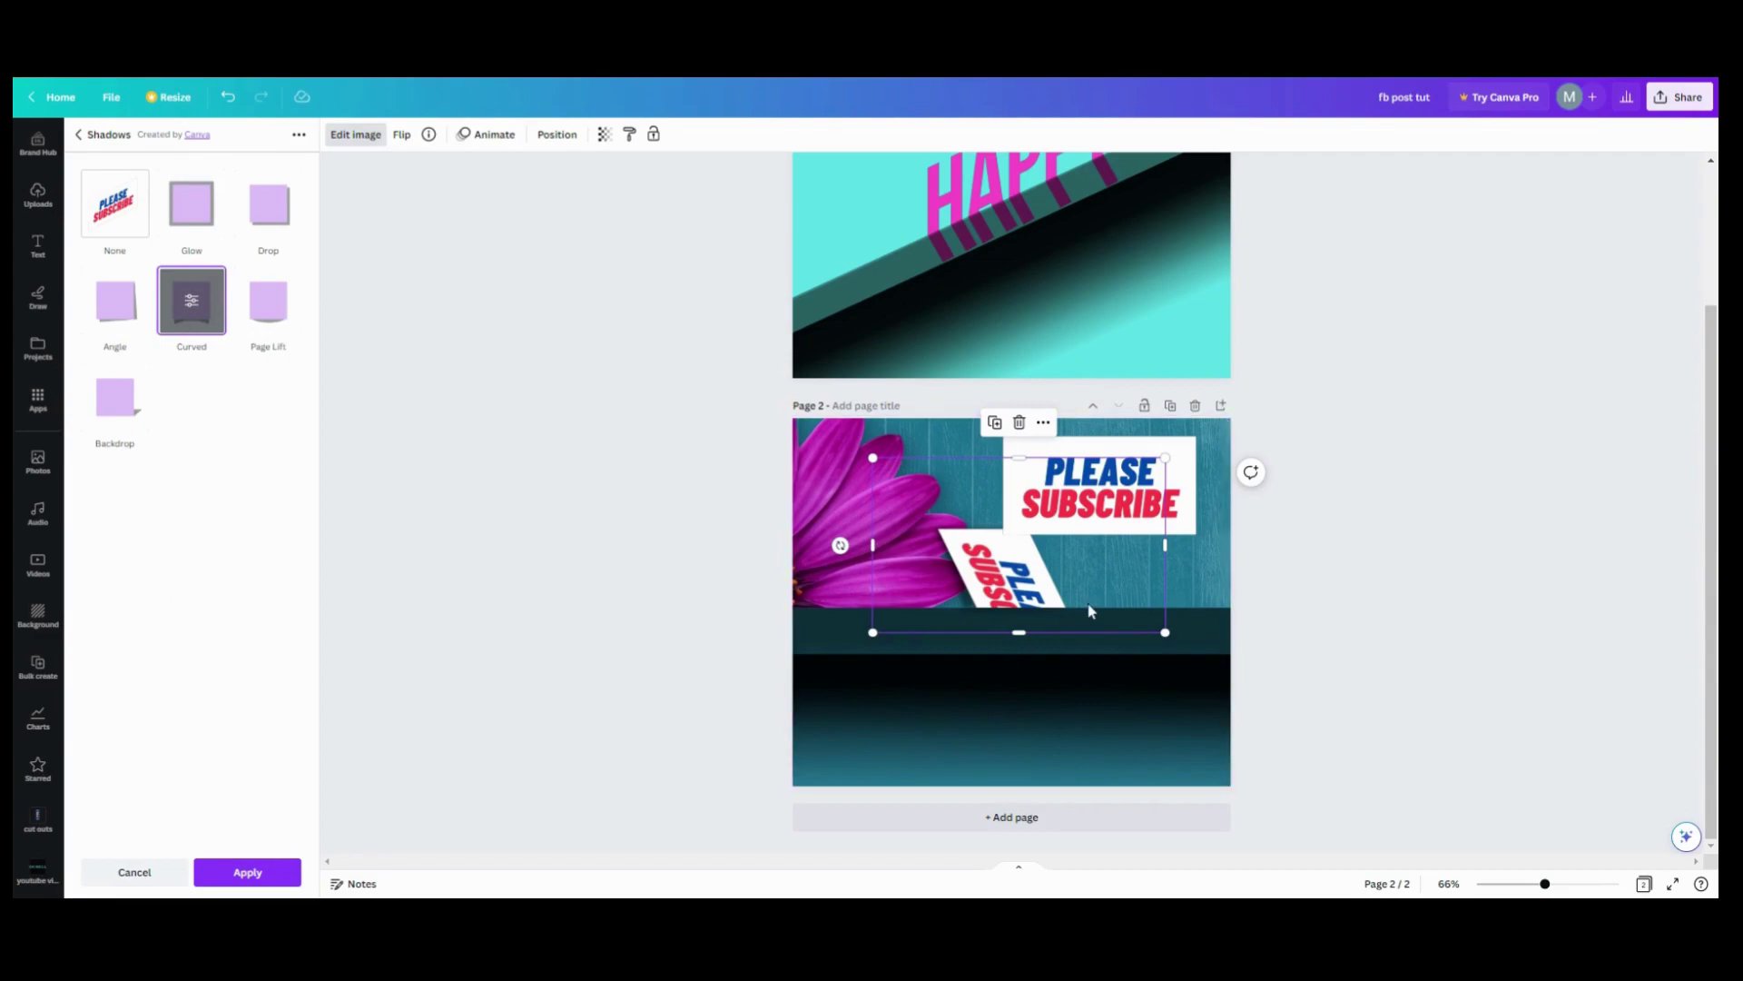
{"action": "left_click", "coordinate": [248, 874]}
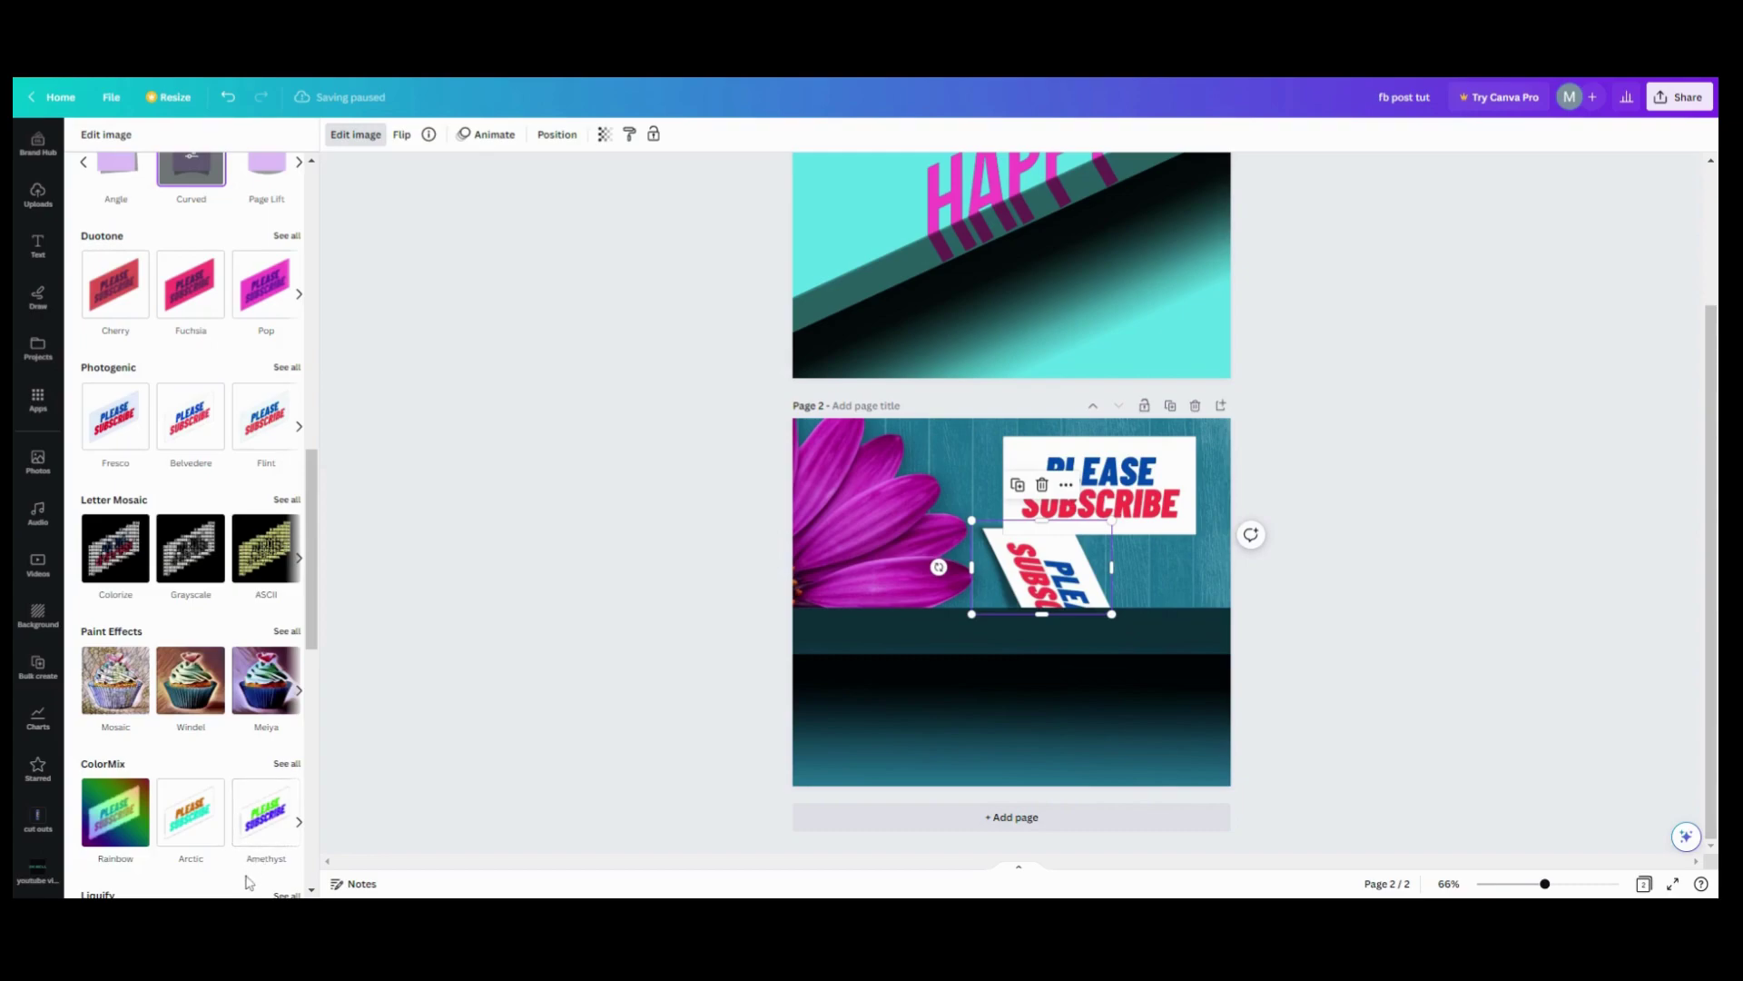
Rotate the flat PLEASE SUBSCRIBE card a quarter turn clockwise, crop its top at the fold edge and align it below the slanted piece
{"action": "left_click_drag", "start_coordinate": [1117, 491], "coordinate": [999, 522]}
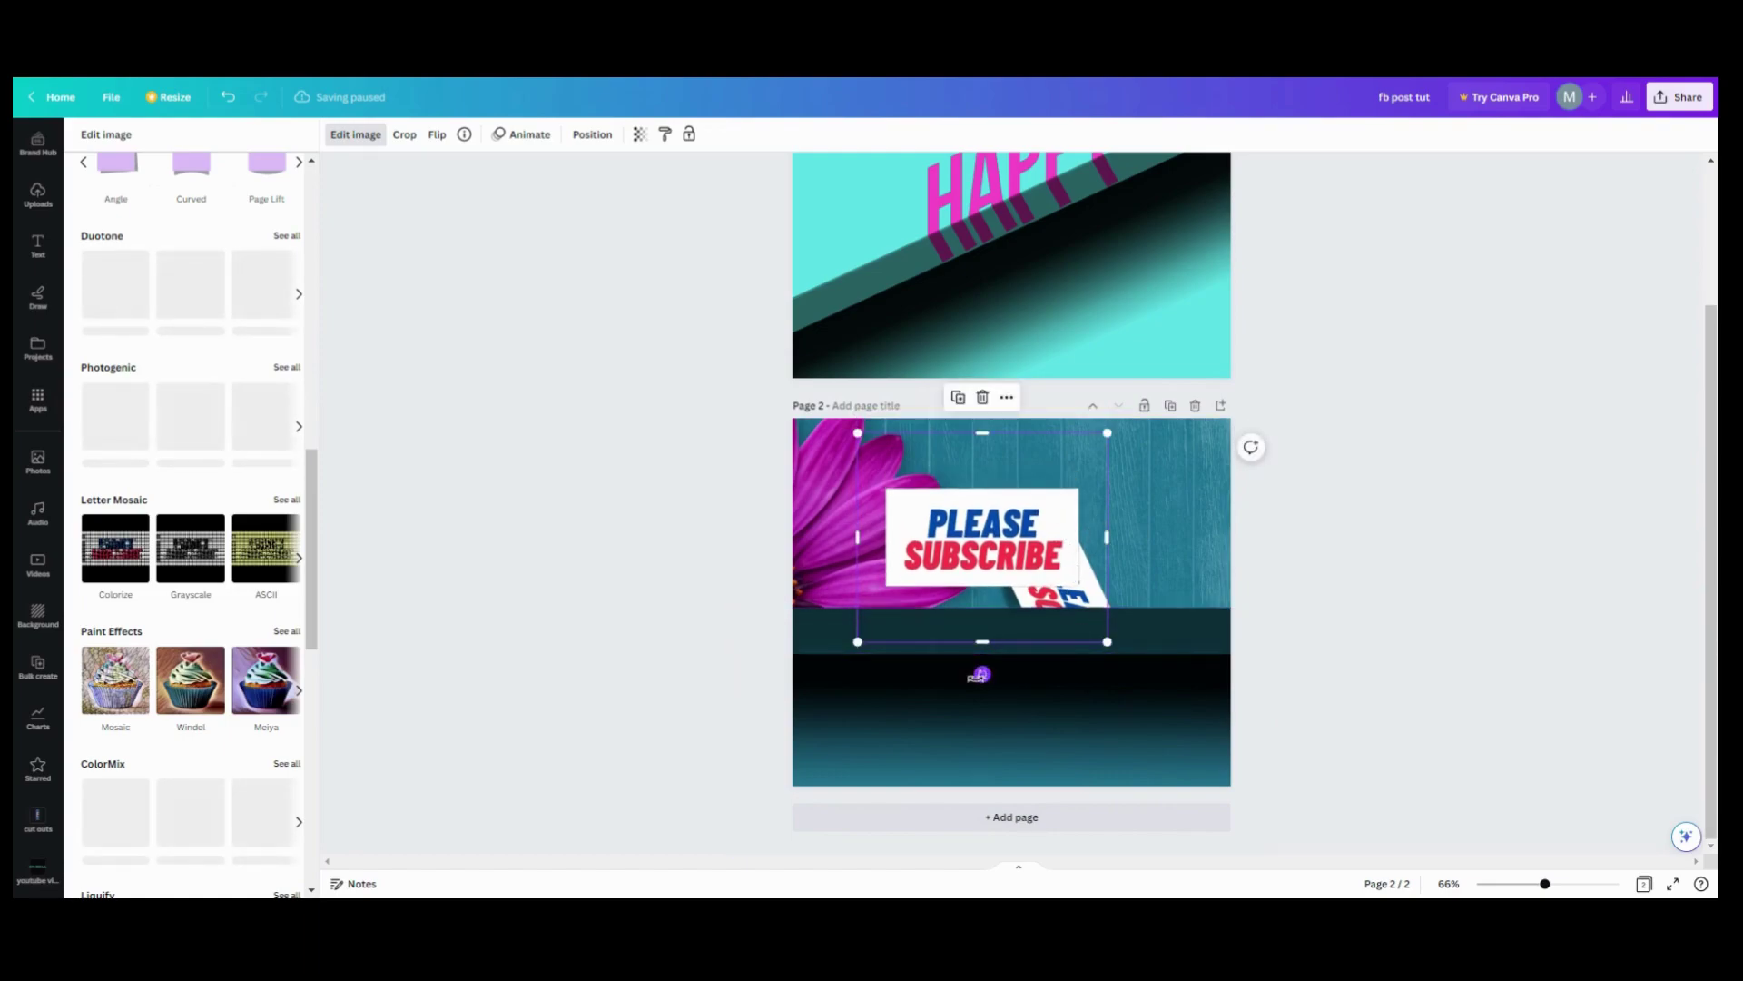
{"action": "left_click_drag", "start_coordinate": [982, 653], "coordinate": [857, 546]}
{"action": "left_click_drag", "start_coordinate": [986, 415], "coordinate": [1067, 647]}
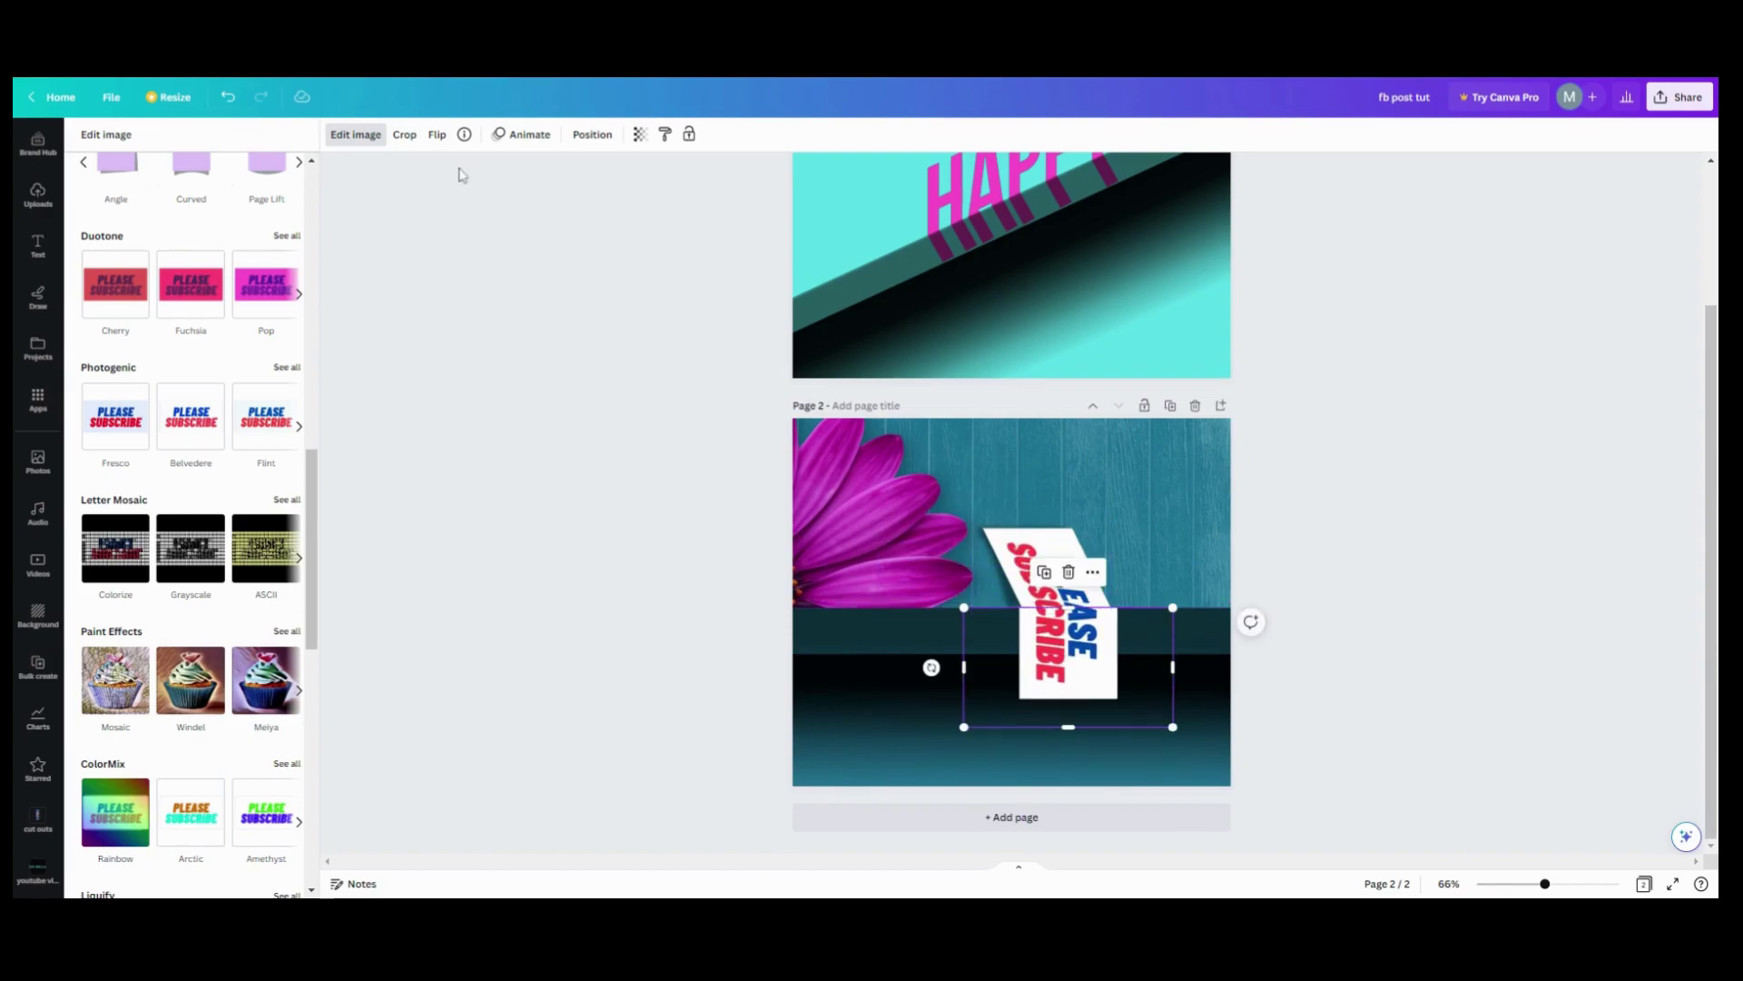
Apply the Curved shadow effect to the lower card piece and move it back against the slanted piece at the fold
{"action": "left_click", "coordinate": [192, 168]}
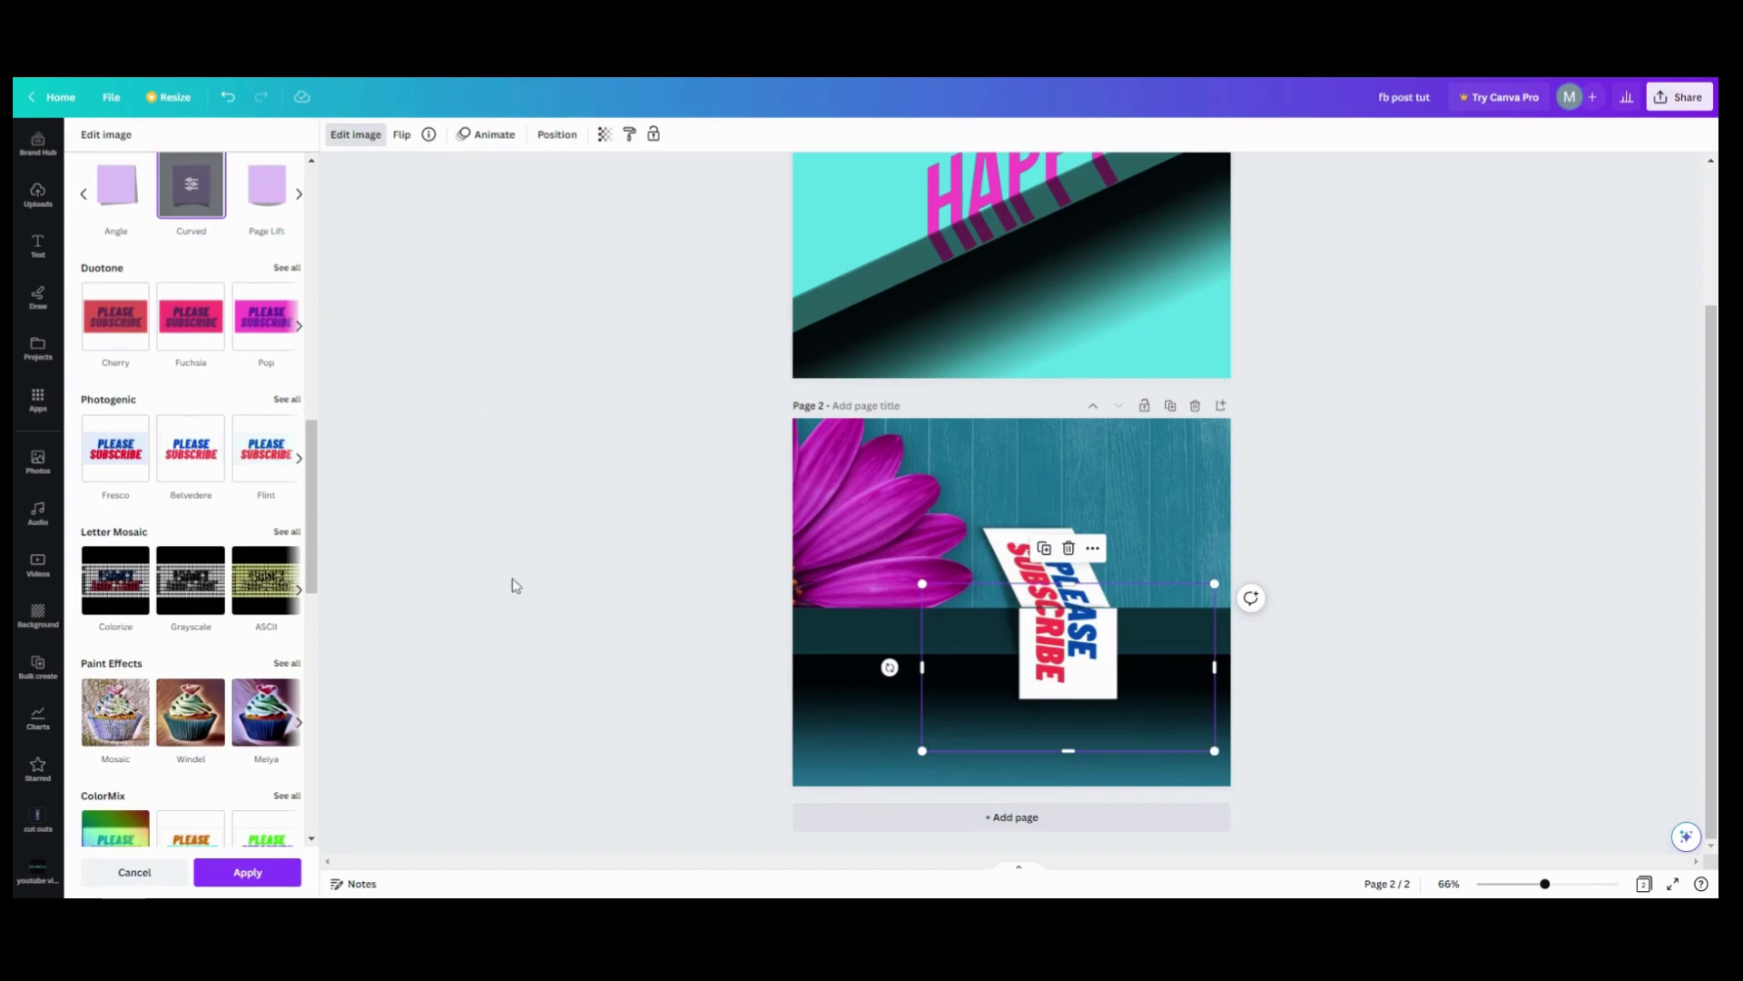
{"action": "left_click", "coordinate": [276, 873]}
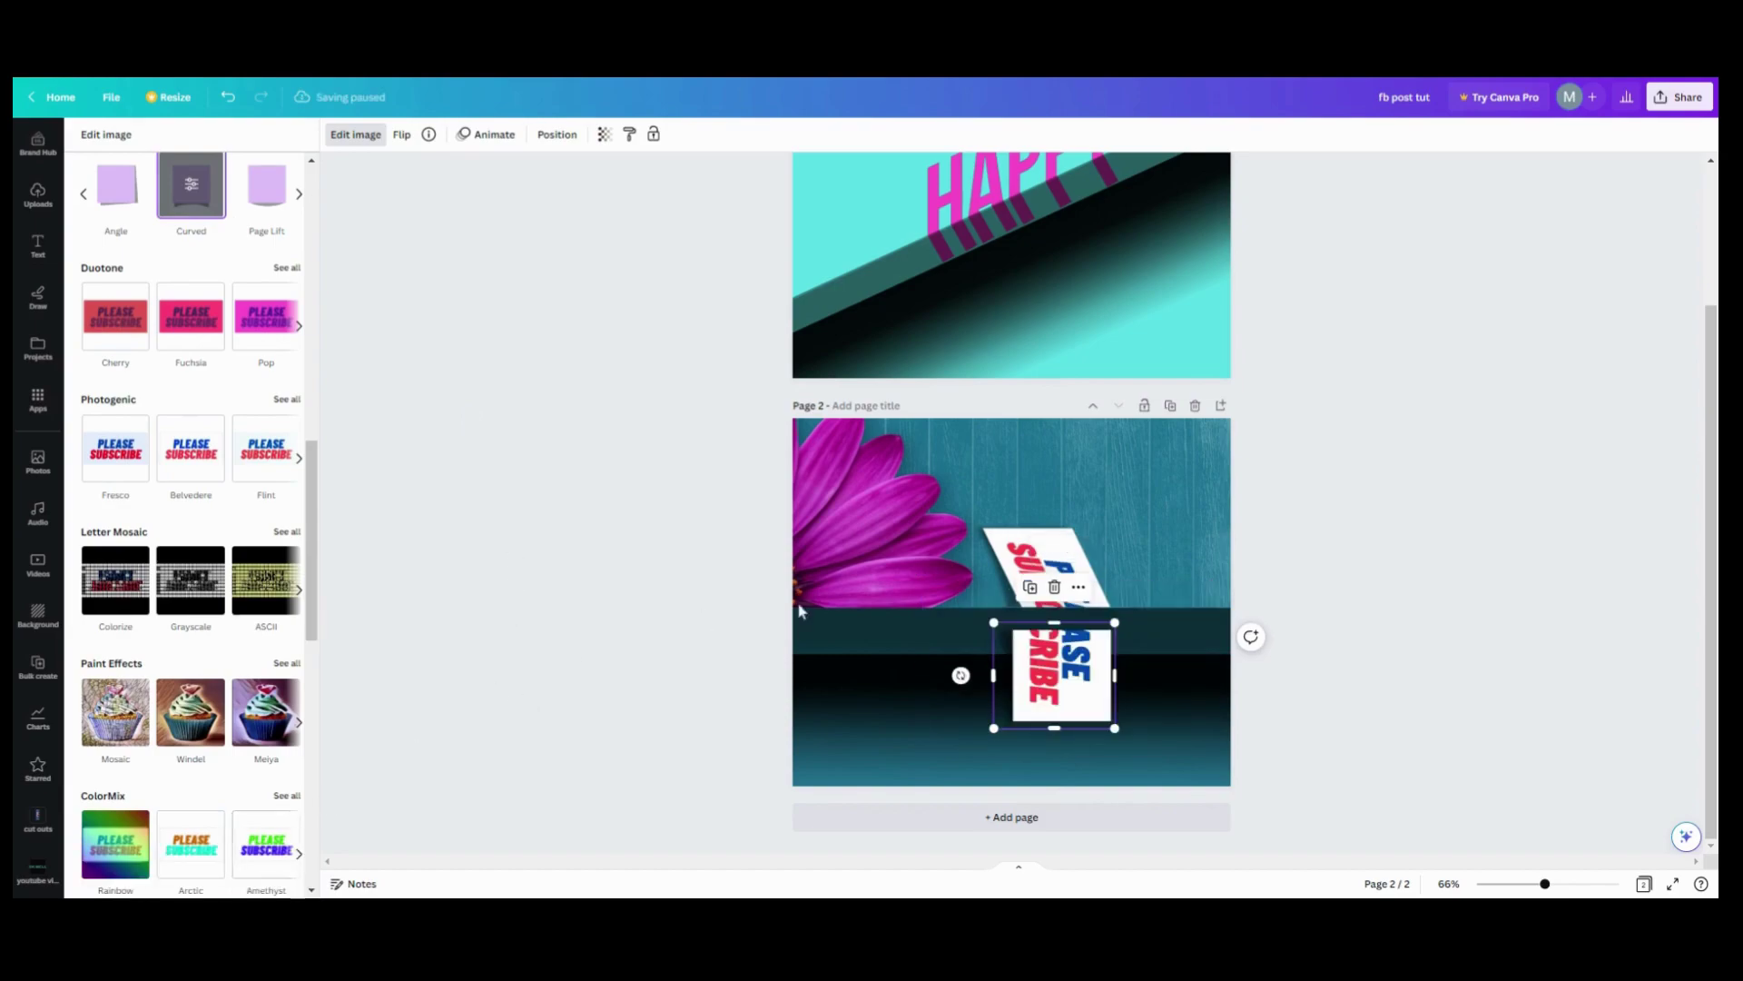
{"action": "left_click_drag", "start_coordinate": [1063, 672], "coordinate": [1004, 605]}
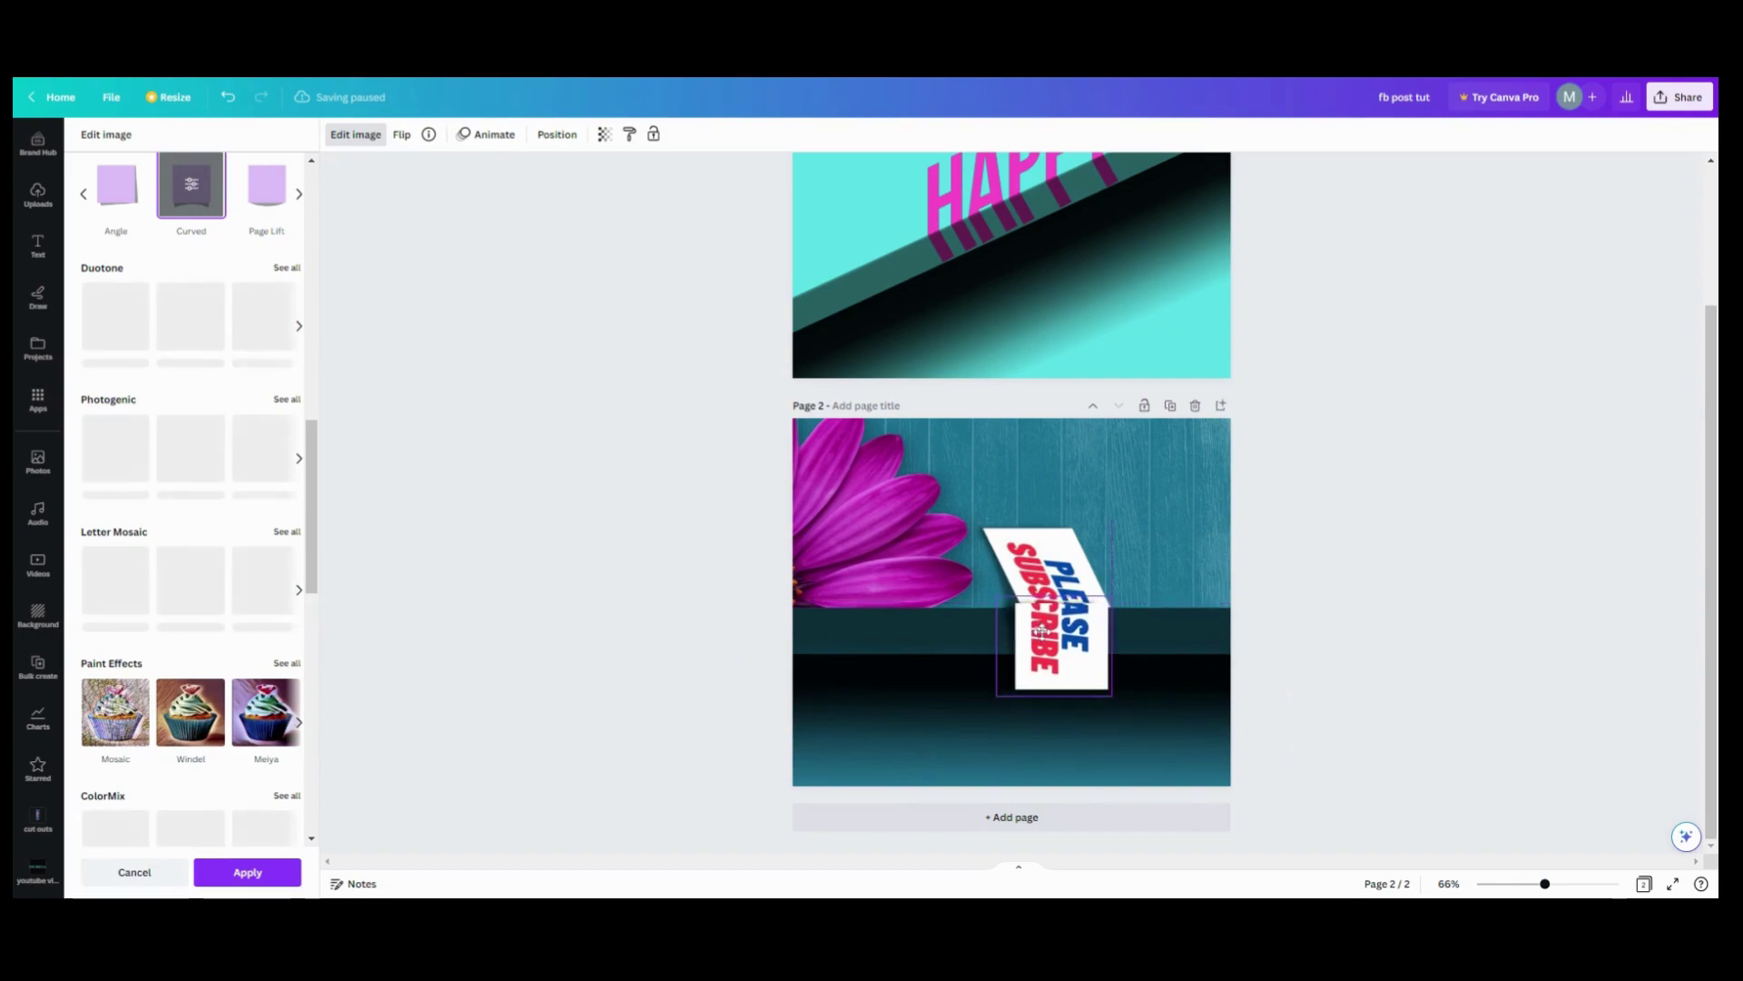
{"action": "left_click", "coordinate": [1044, 635]}
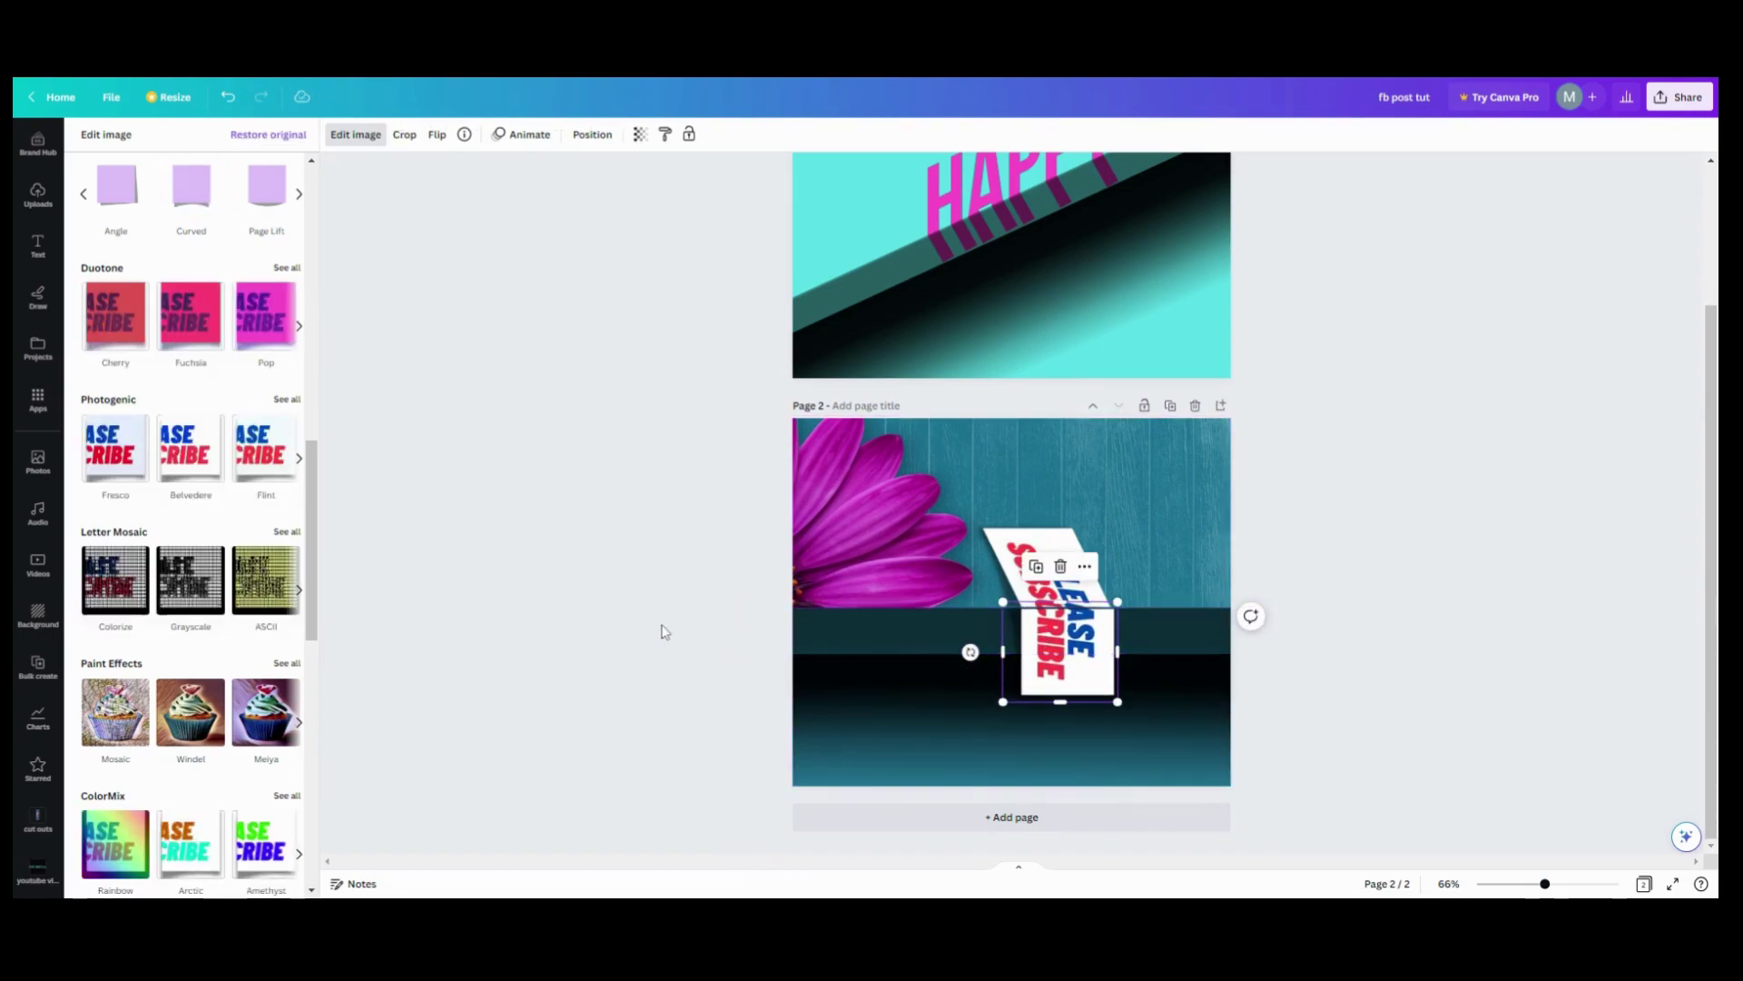
{"action": "left_click", "coordinate": [560, 679]}
{"action": "left_click", "coordinate": [705, 599]}
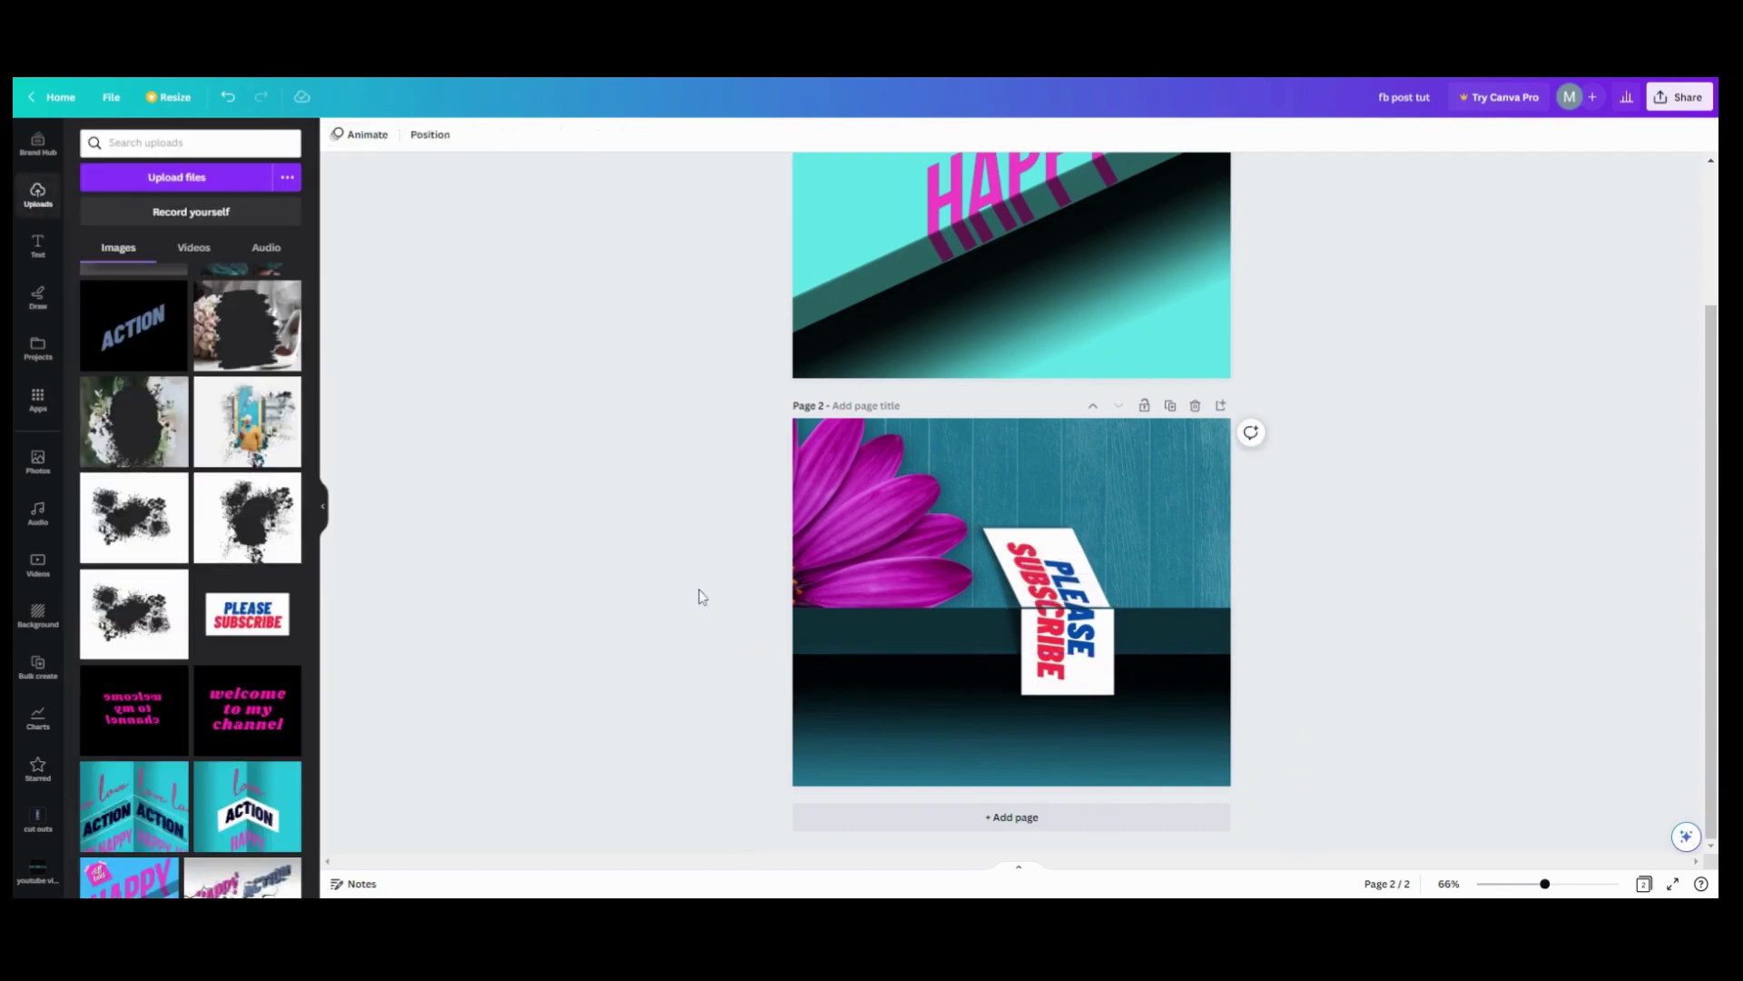
Nudge the lower card piece up and shrink it slightly so it matches the slanted piece's width at the fold
{"action": "left_click", "coordinate": [1081, 651]}
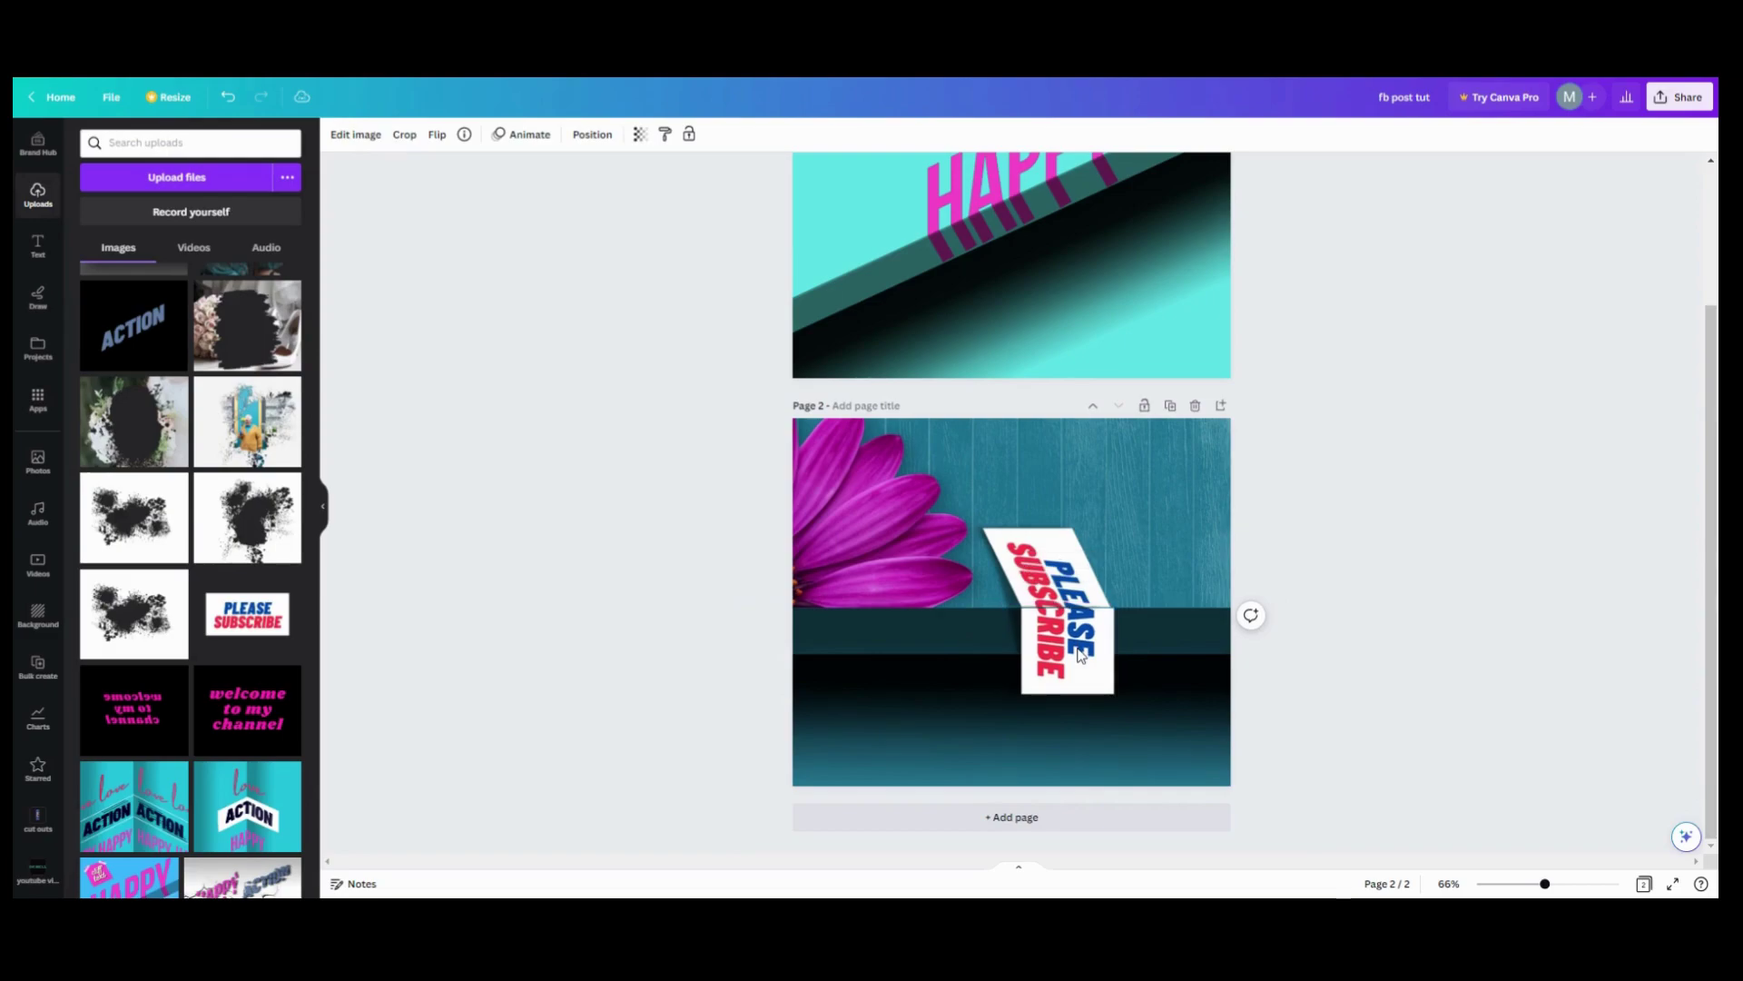
{"action": "left_click", "coordinate": [1103, 626]}
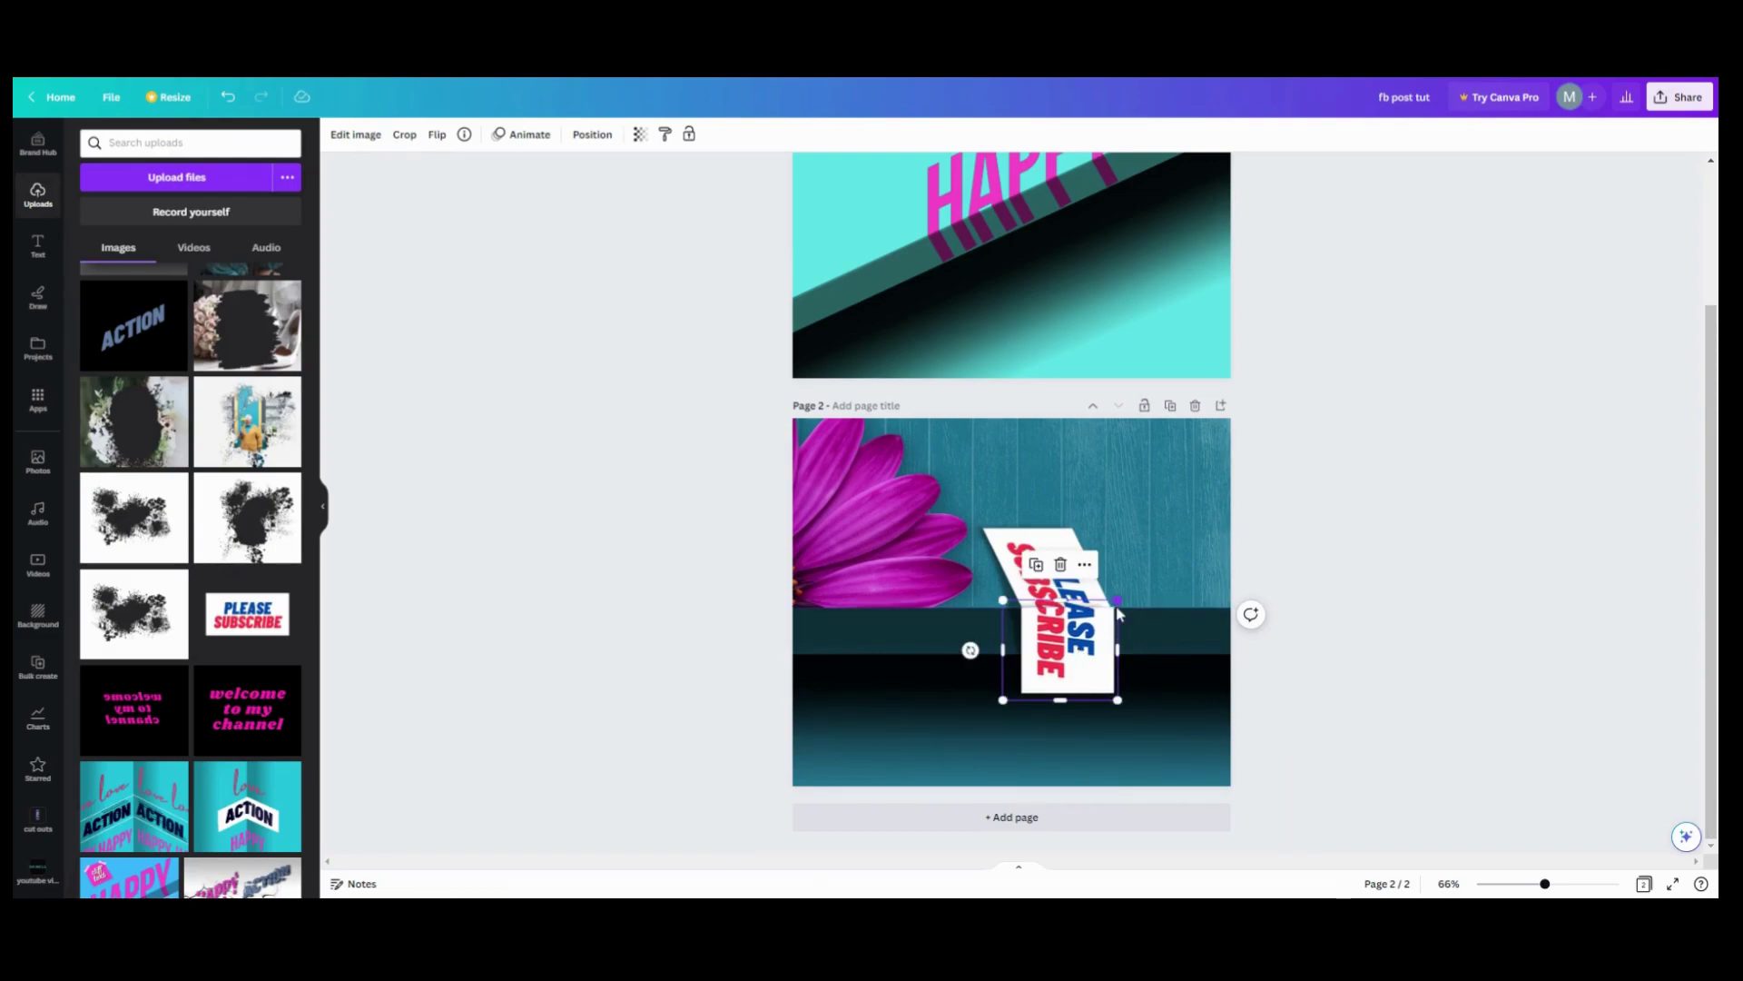
{"action": "left_click_drag", "start_coordinate": [1118, 601], "coordinate": [1115, 604]}
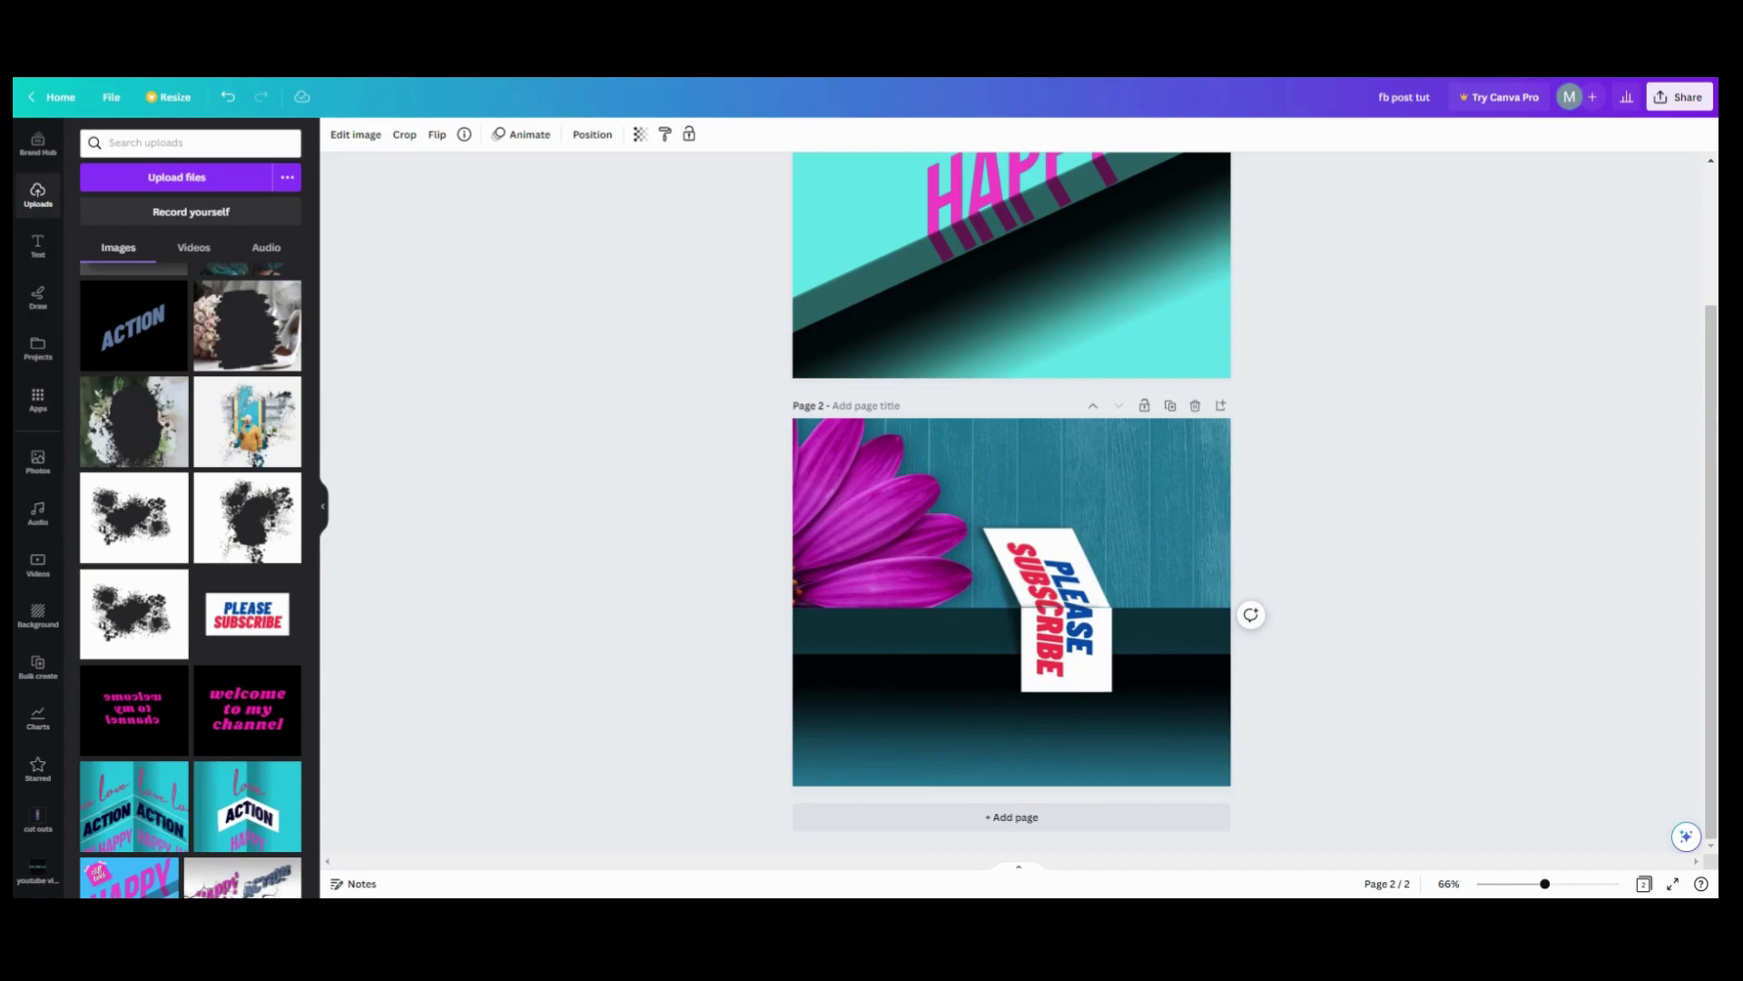
{"action": "left_click", "coordinate": [1059, 649]}
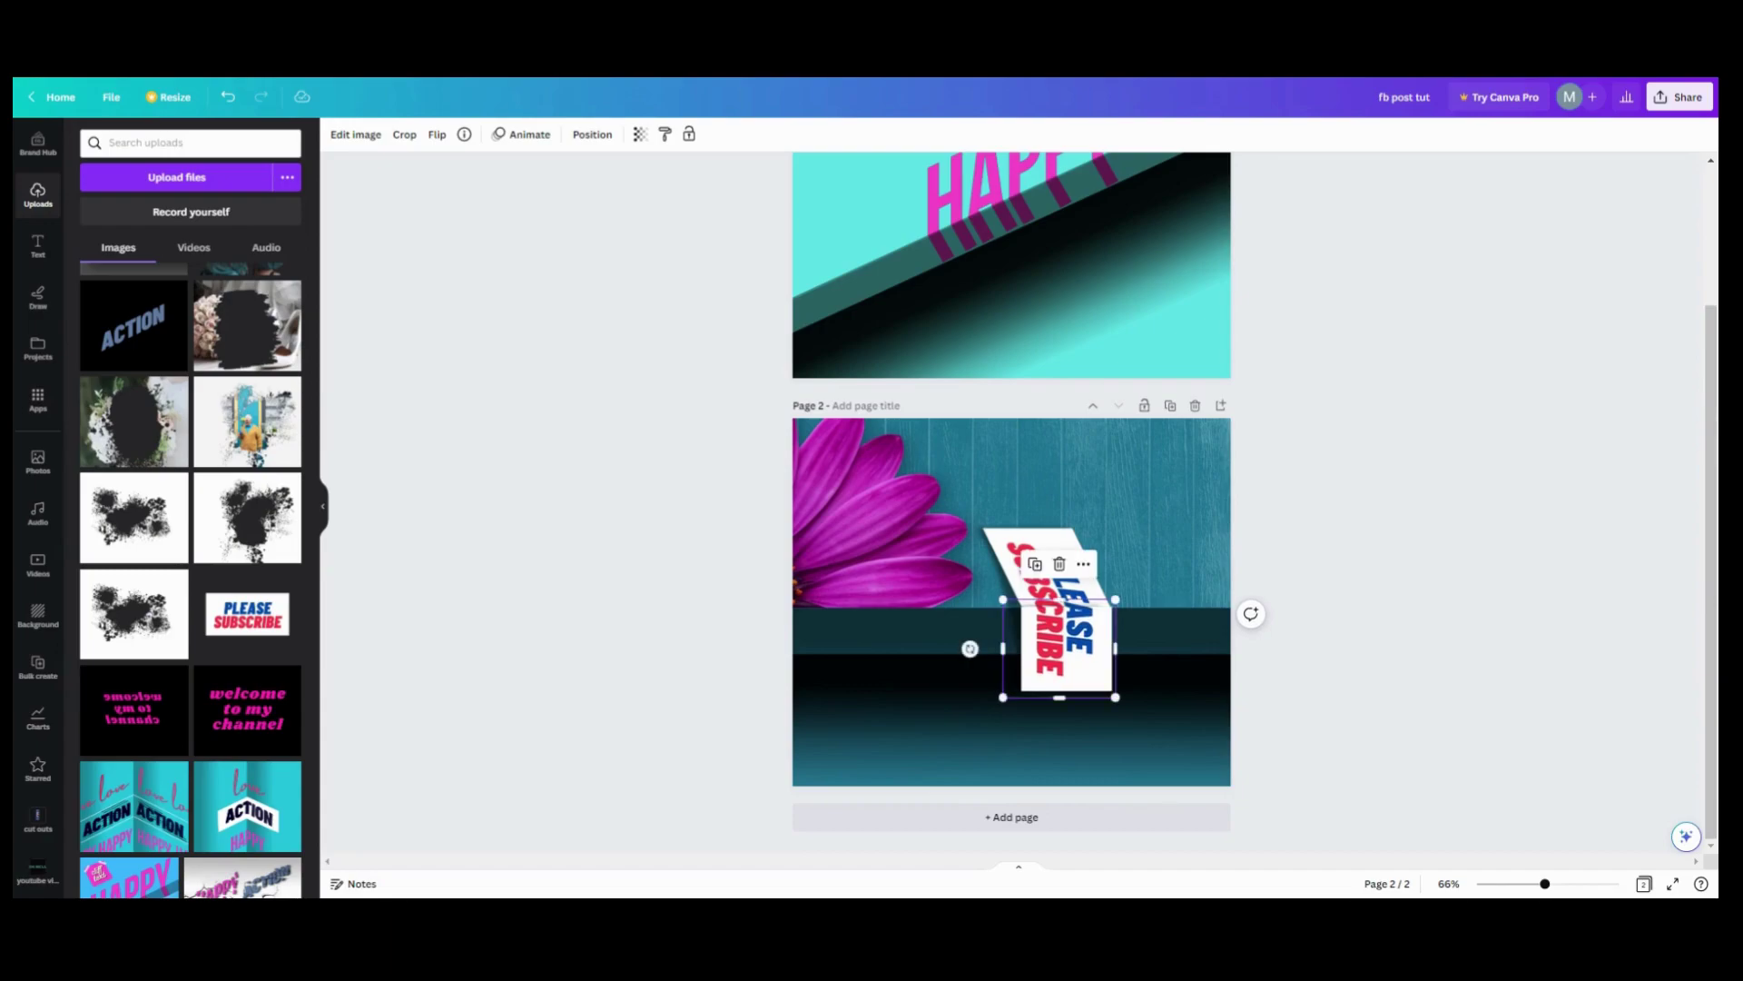
{"action": "left_click", "coordinate": [681, 678]}
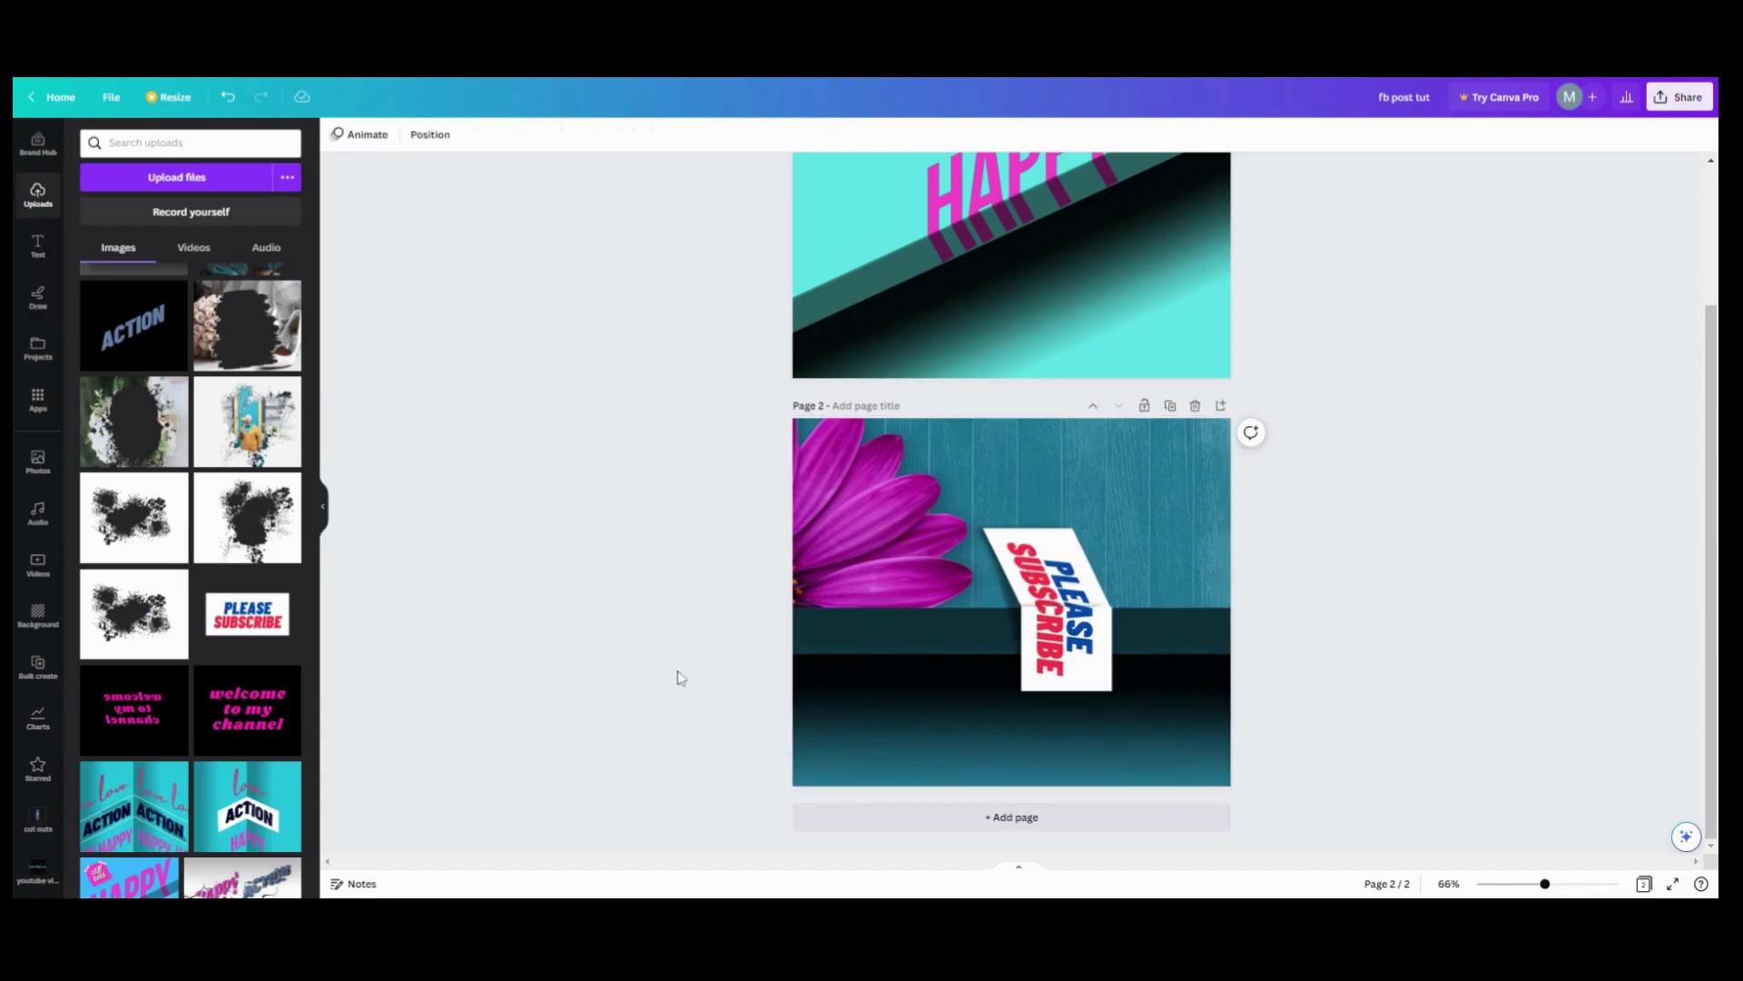